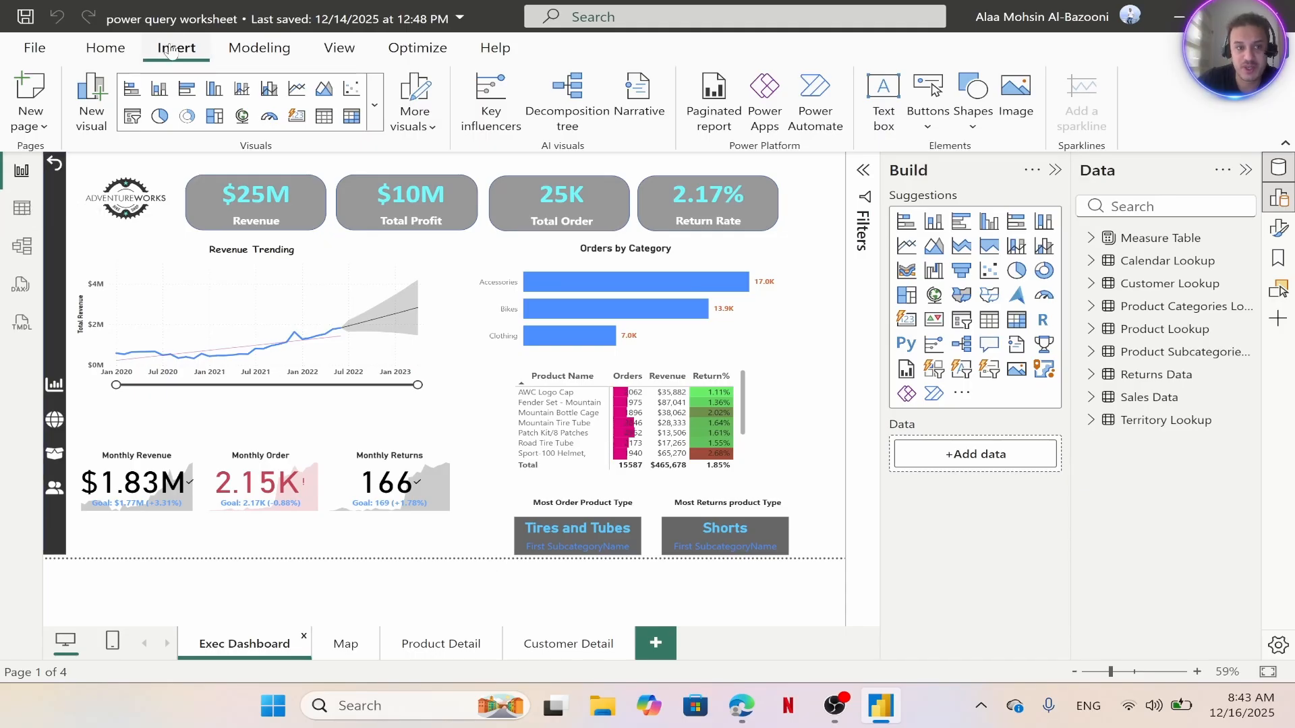
Insert a blank button and shrink it to fit beneath the back arrow in the dashboard's dark sidebar
left_click(972, 125)
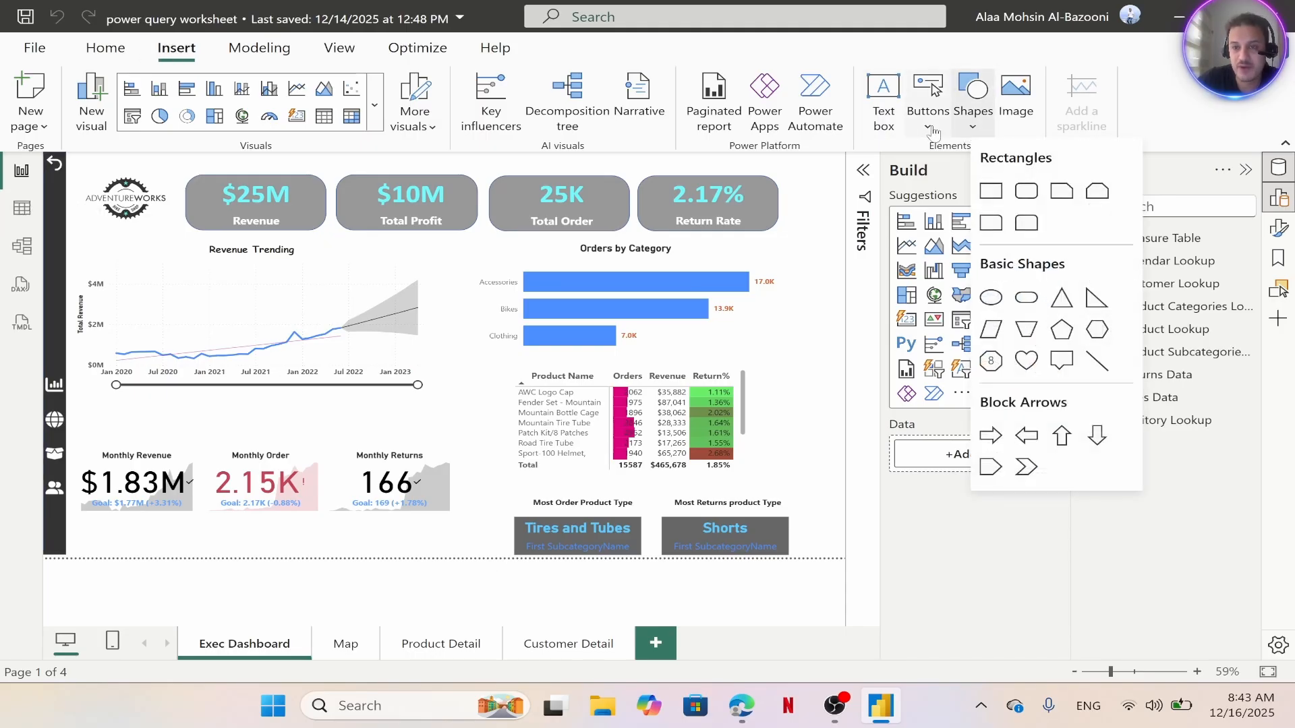
left_click(930, 129)
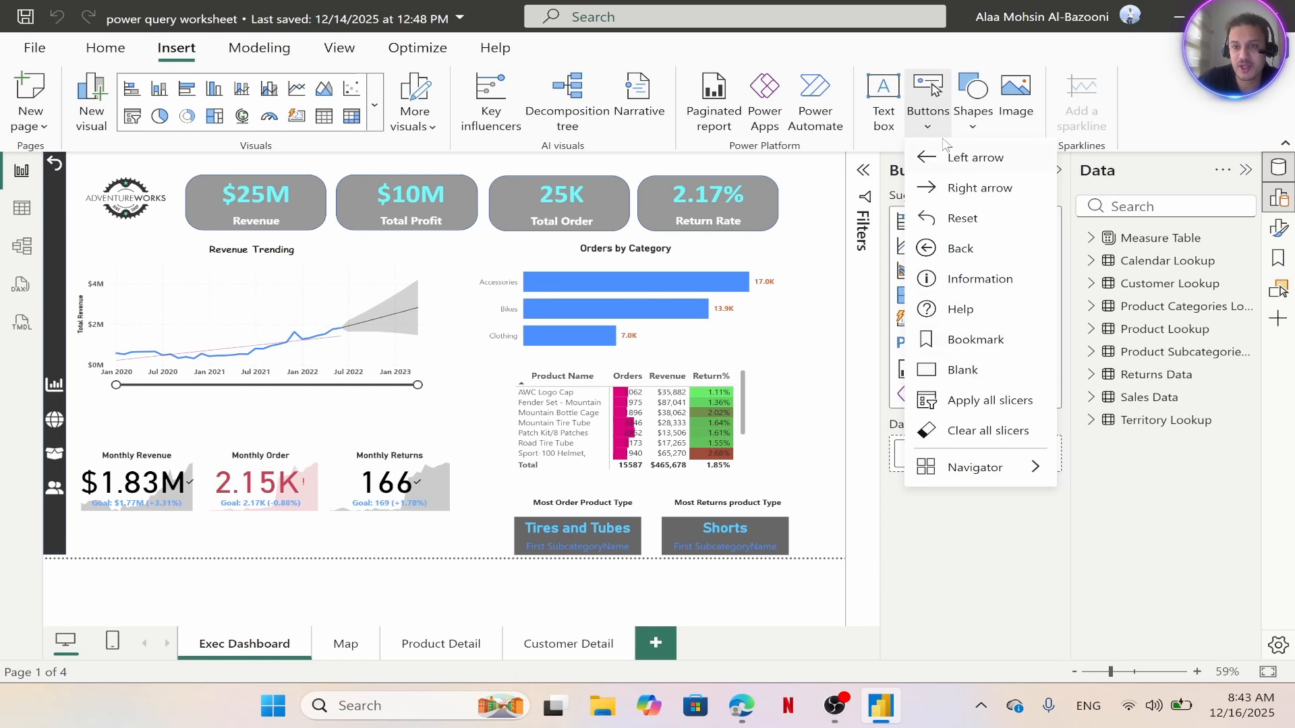
left_click(961, 370)
left_click_drag(79, 163, 59, 210)
double_click(55, 199)
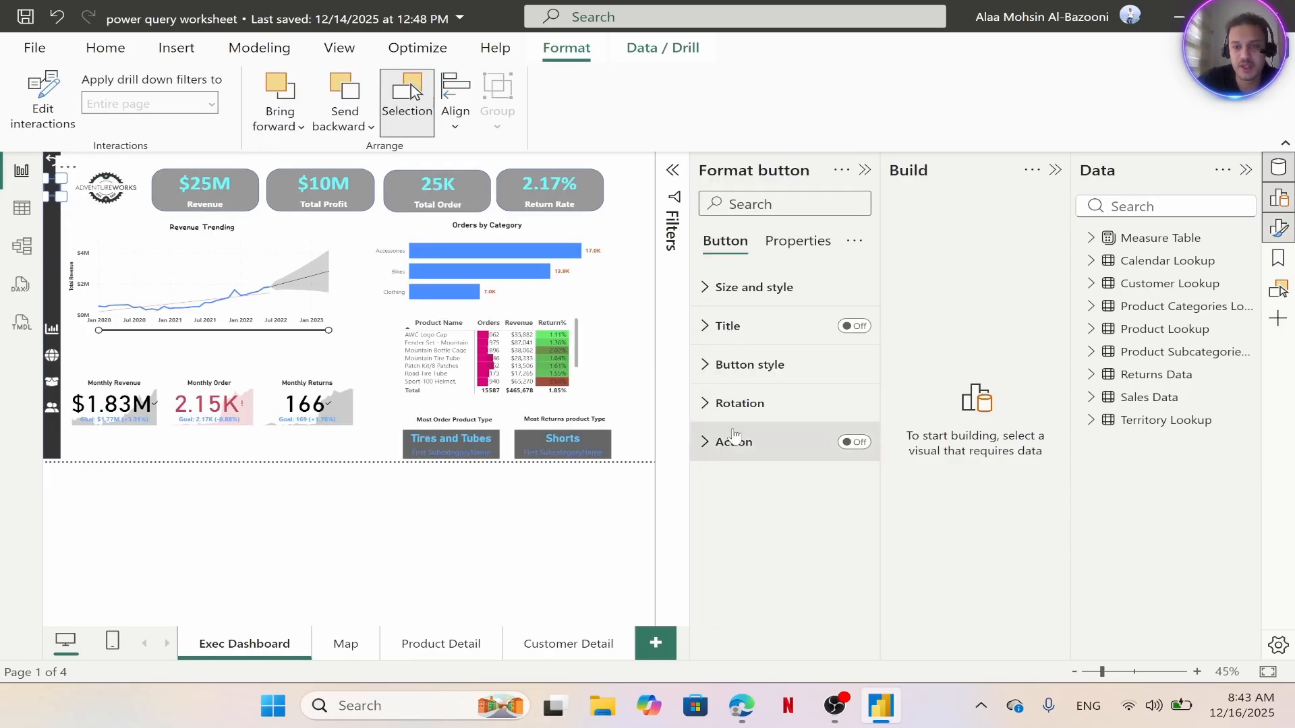
Give the blank button's default state a custom icon using the Filter_Icon image
left_click(760, 367)
scroll(817, 418, "down", 3)
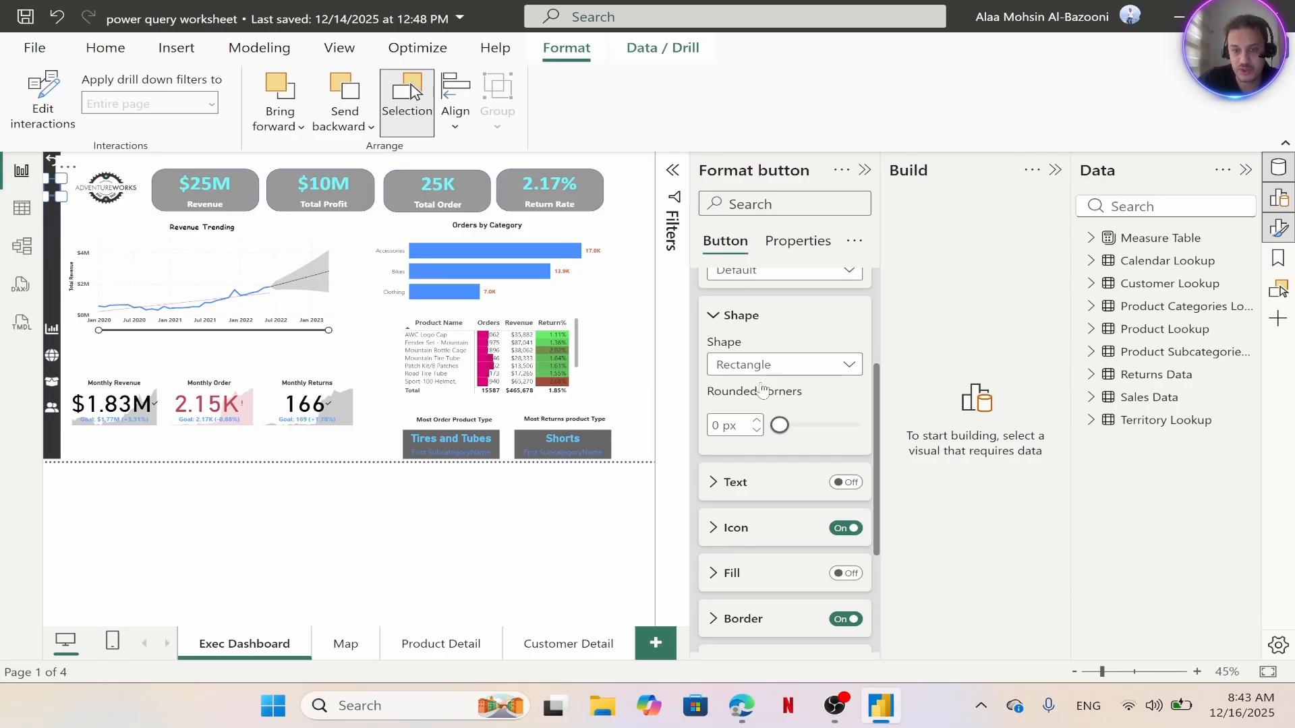
scroll(758, 463, "down", 2)
left_click(760, 445)
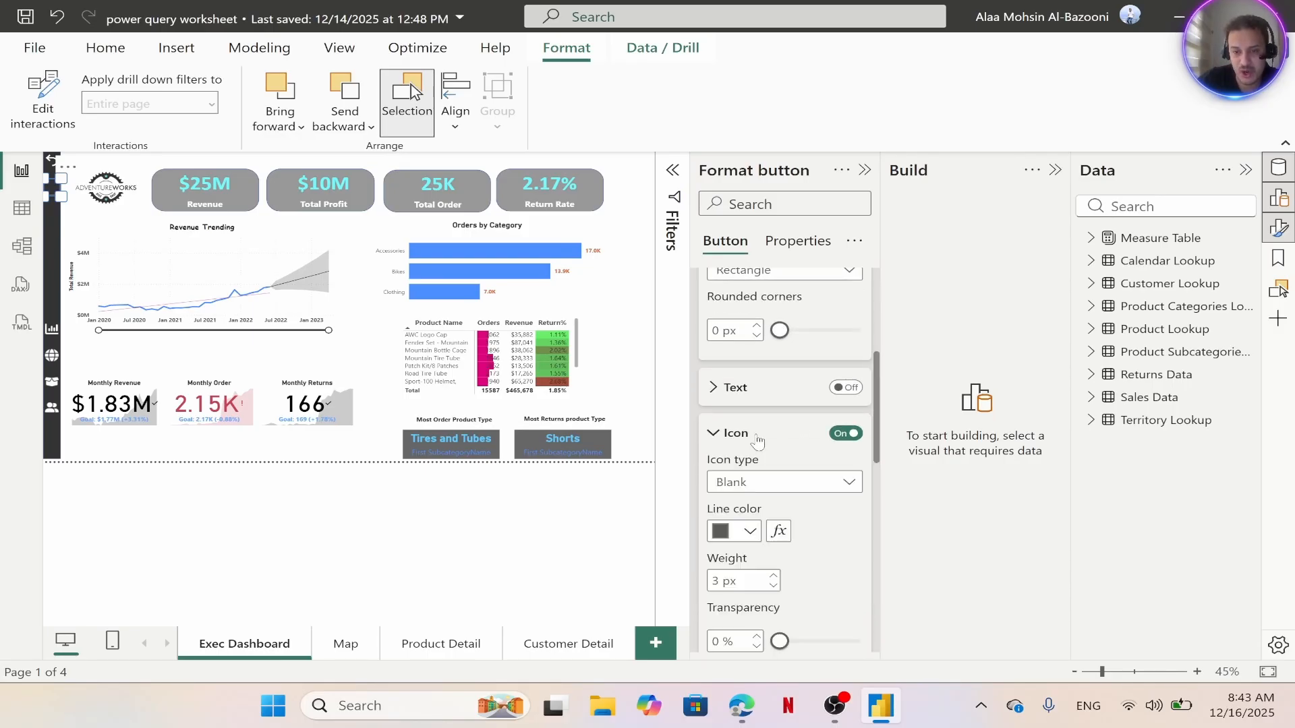
scroll(759, 441, "down", 4)
scroll(762, 432, "up", 2)
left_click(771, 395)
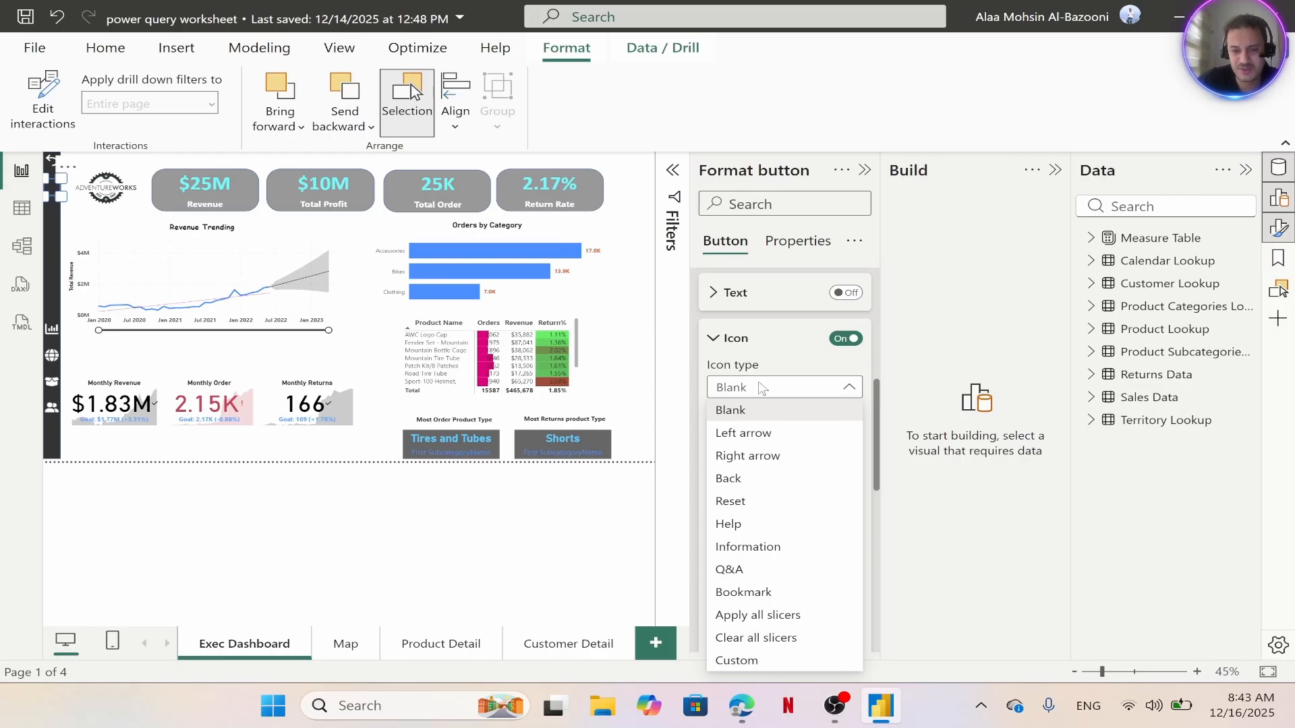
left_click(747, 661)
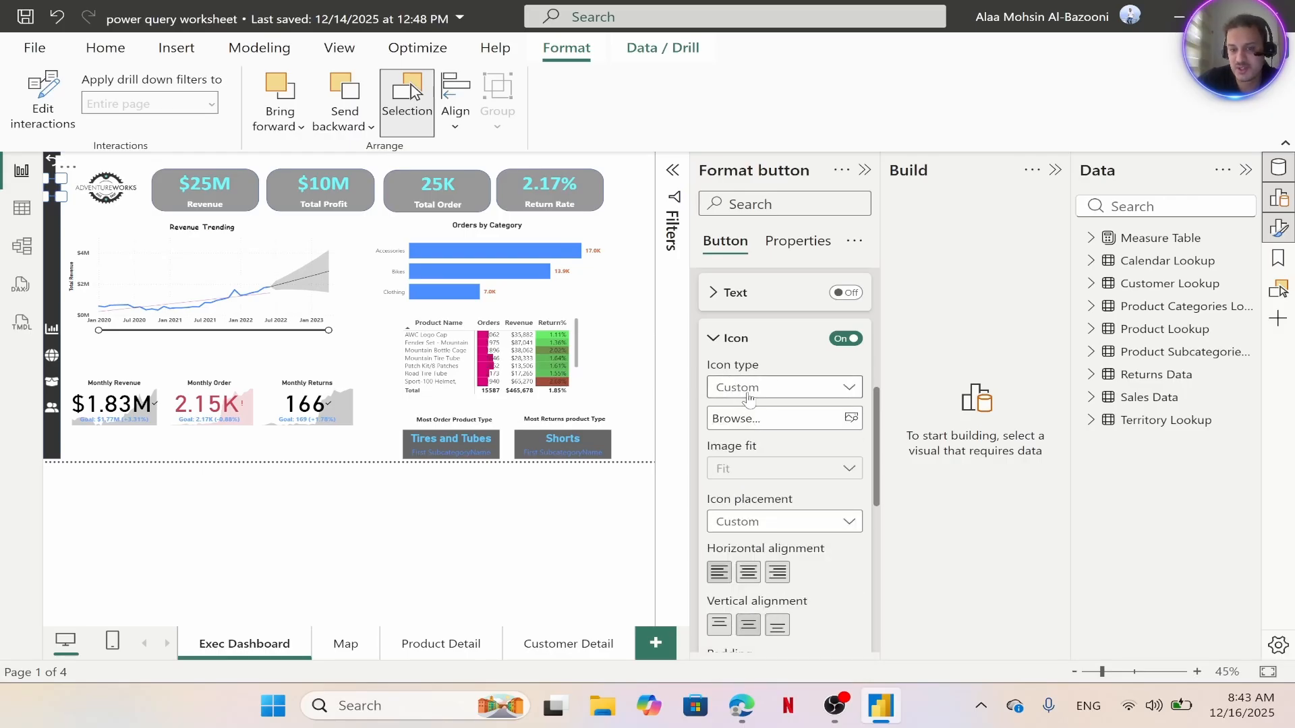
left_click(765, 418)
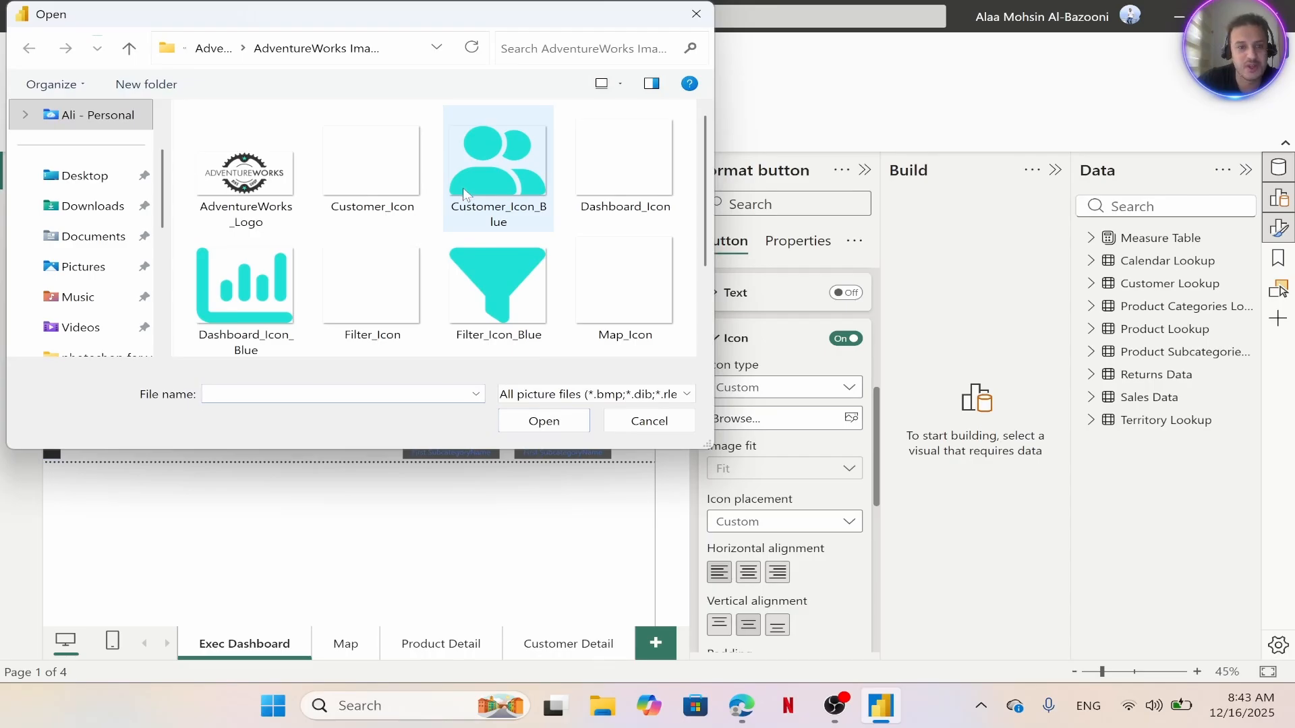
left_click(375, 299)
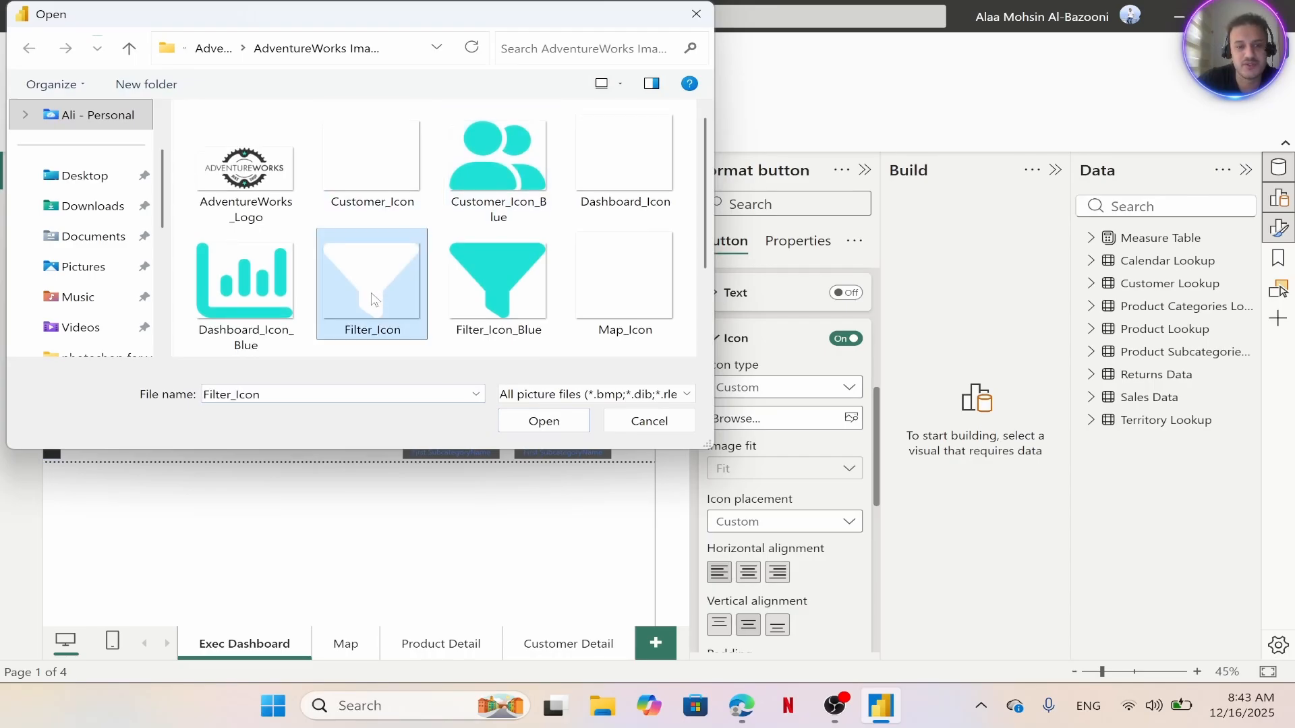
left_click(543, 421)
Replace the filter button's icon for the On hover state with the Filter_Icon_Blue image
scroll(783, 458, "up", 5)
left_click(761, 365)
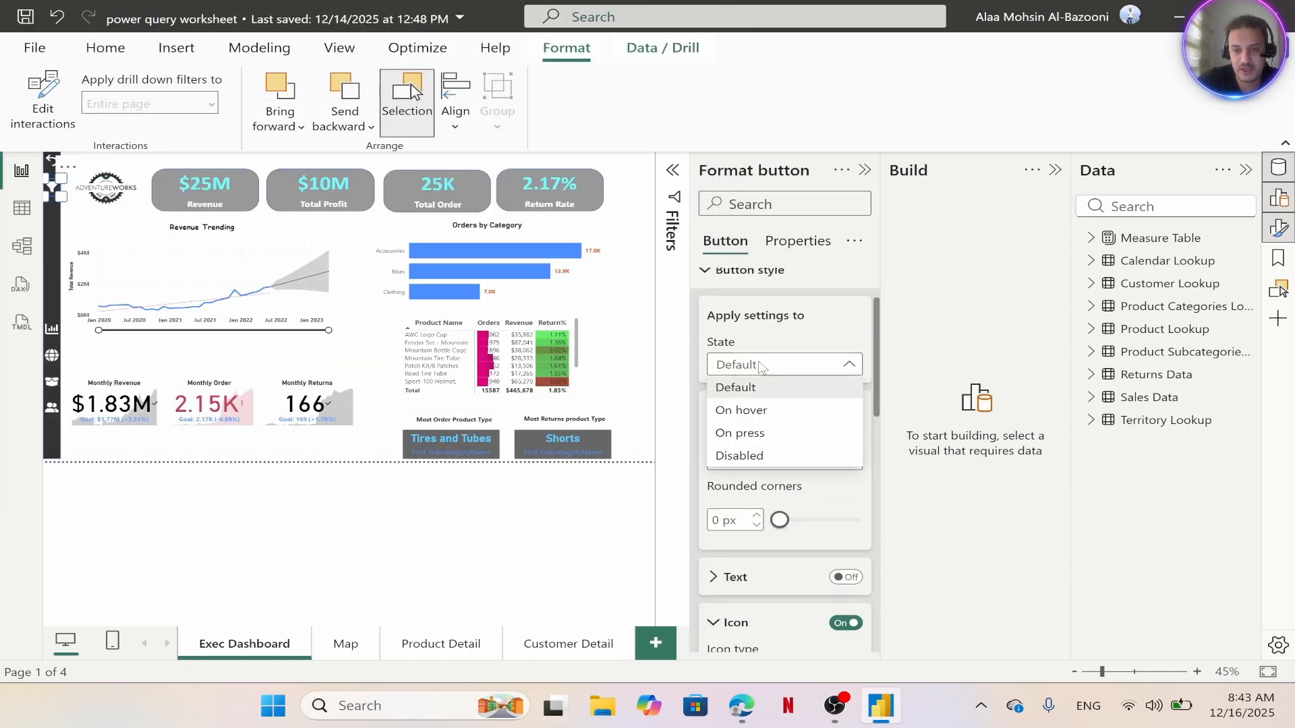
left_click(745, 410)
scroll(792, 472, "down", 3)
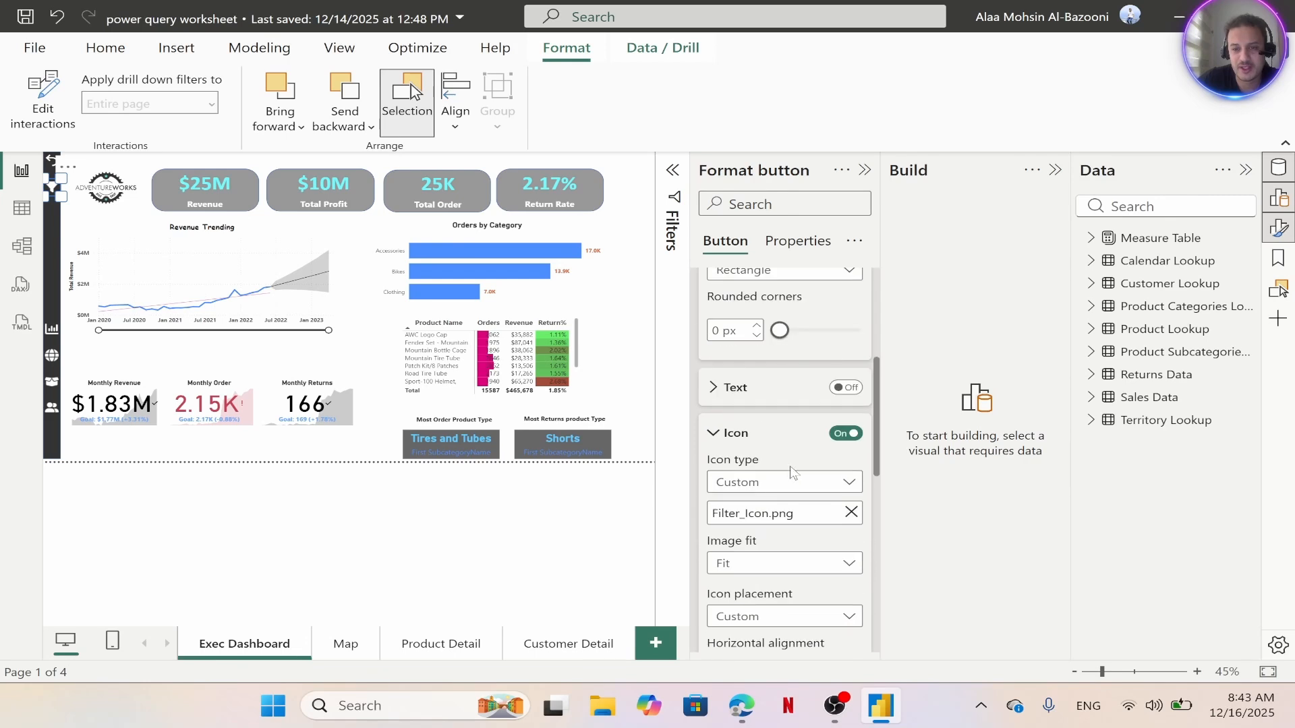
scroll(793, 472, "down", 2)
left_click(852, 418)
left_click(799, 419)
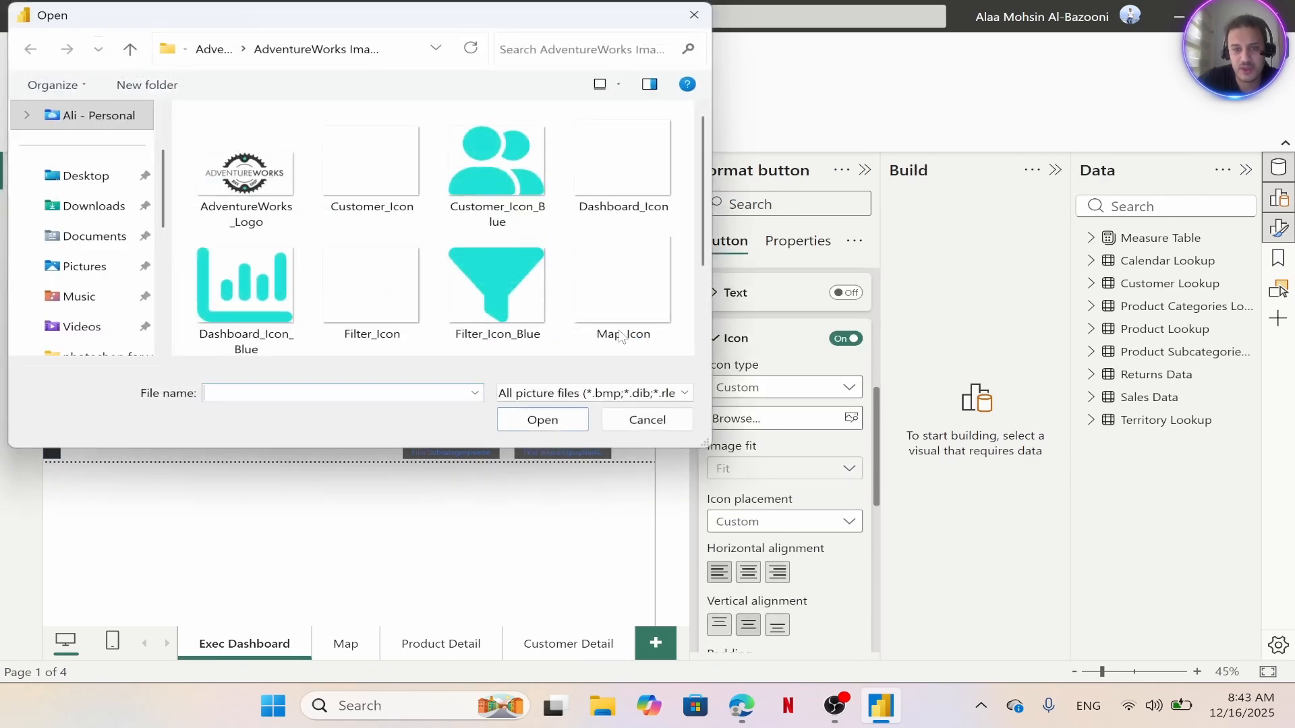
left_click(496, 287)
left_click(567, 422)
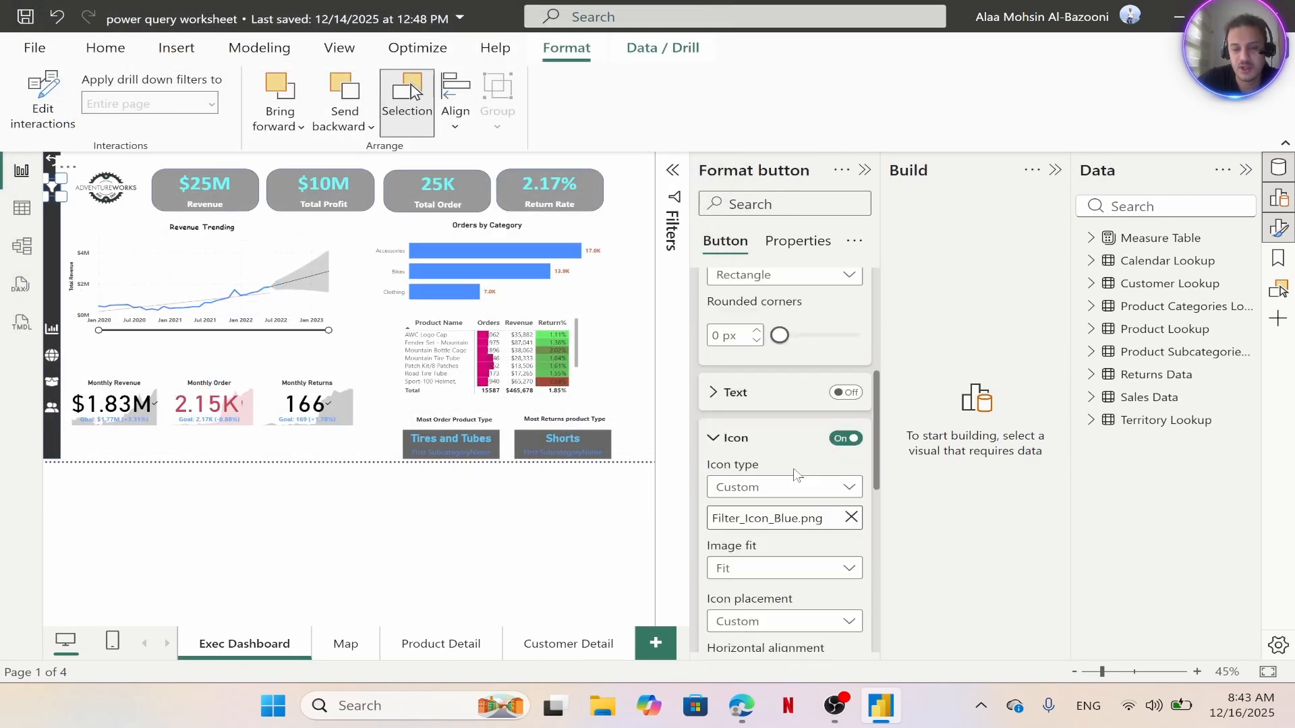
Replace the filter button's icon for the On press state with the Filter_Icon_Blue image
scroll(796, 475, "up", 3)
left_click(763, 367)
left_click(743, 432)
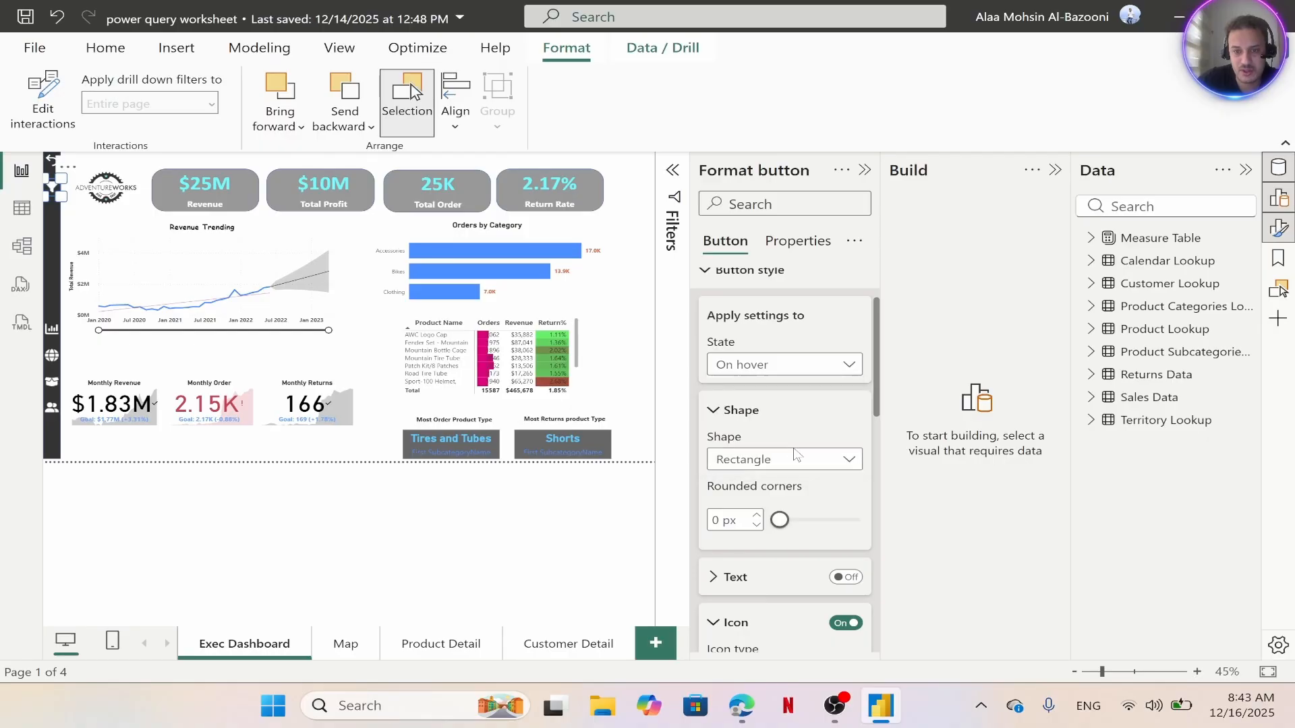
scroll(796, 454, "down", 3)
left_click(851, 419)
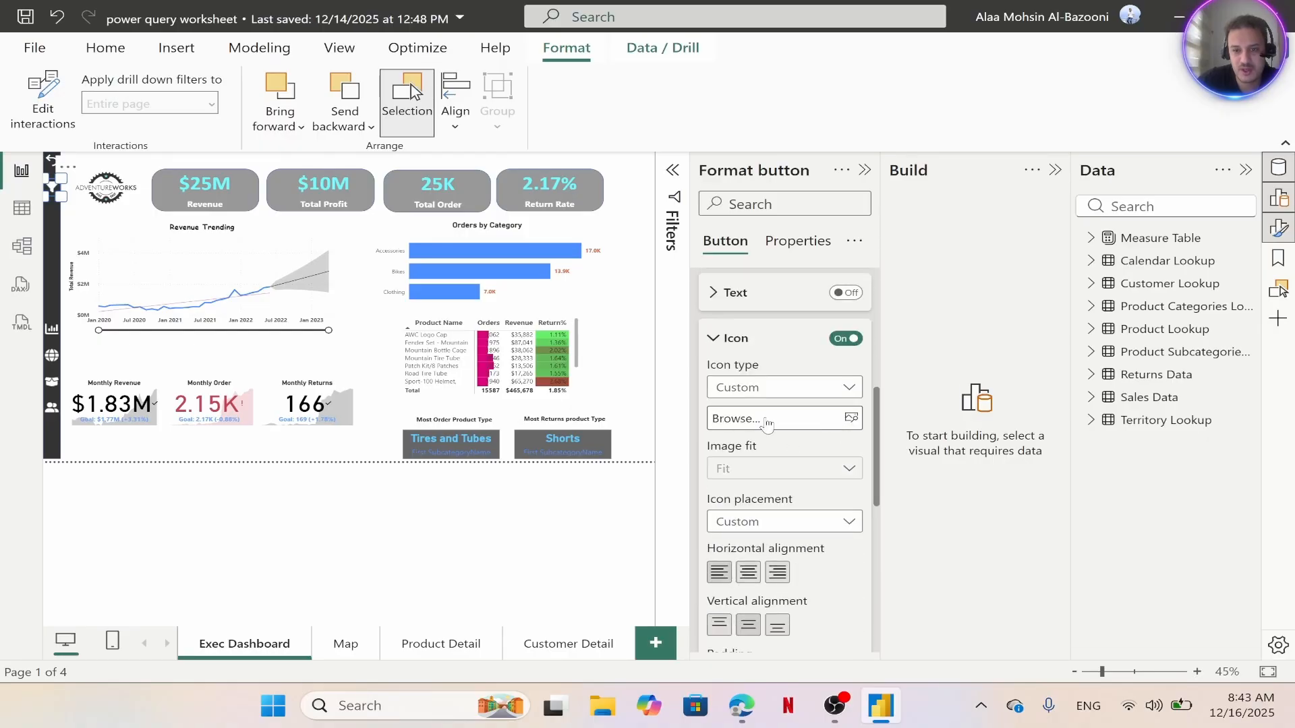
left_click(767, 423)
left_click(492, 274)
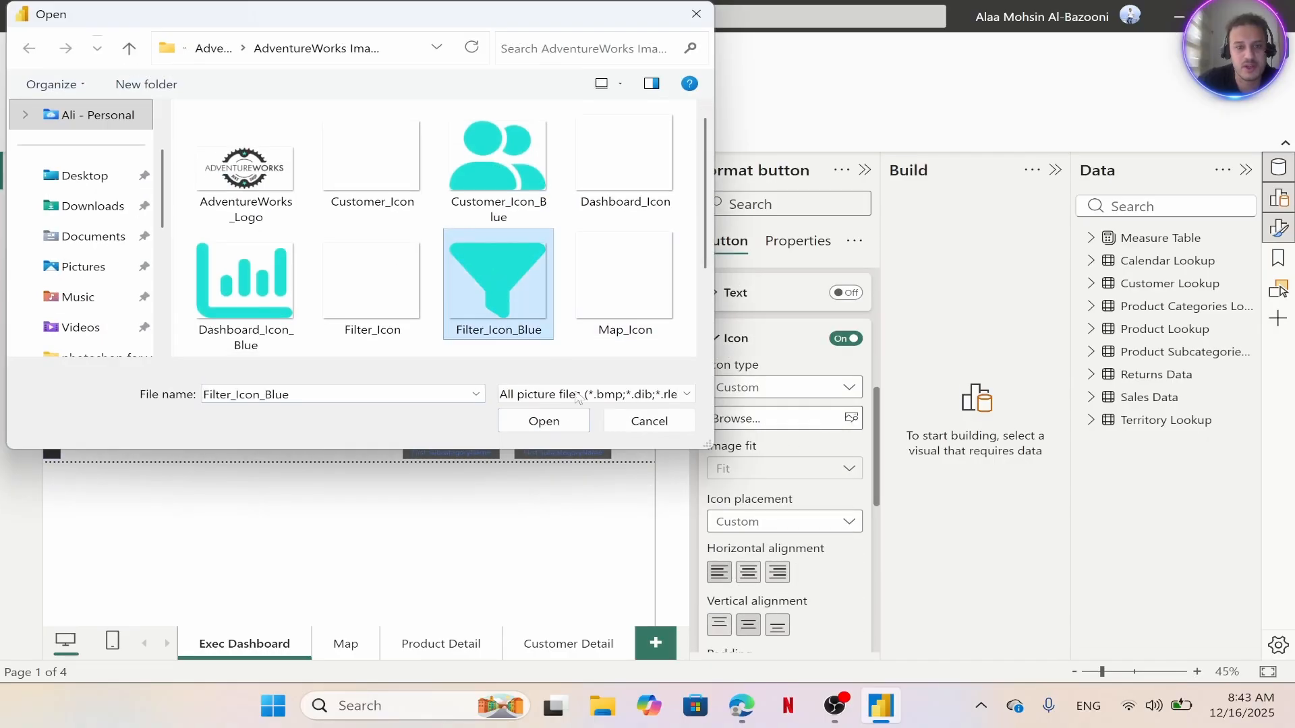
left_click(543, 420)
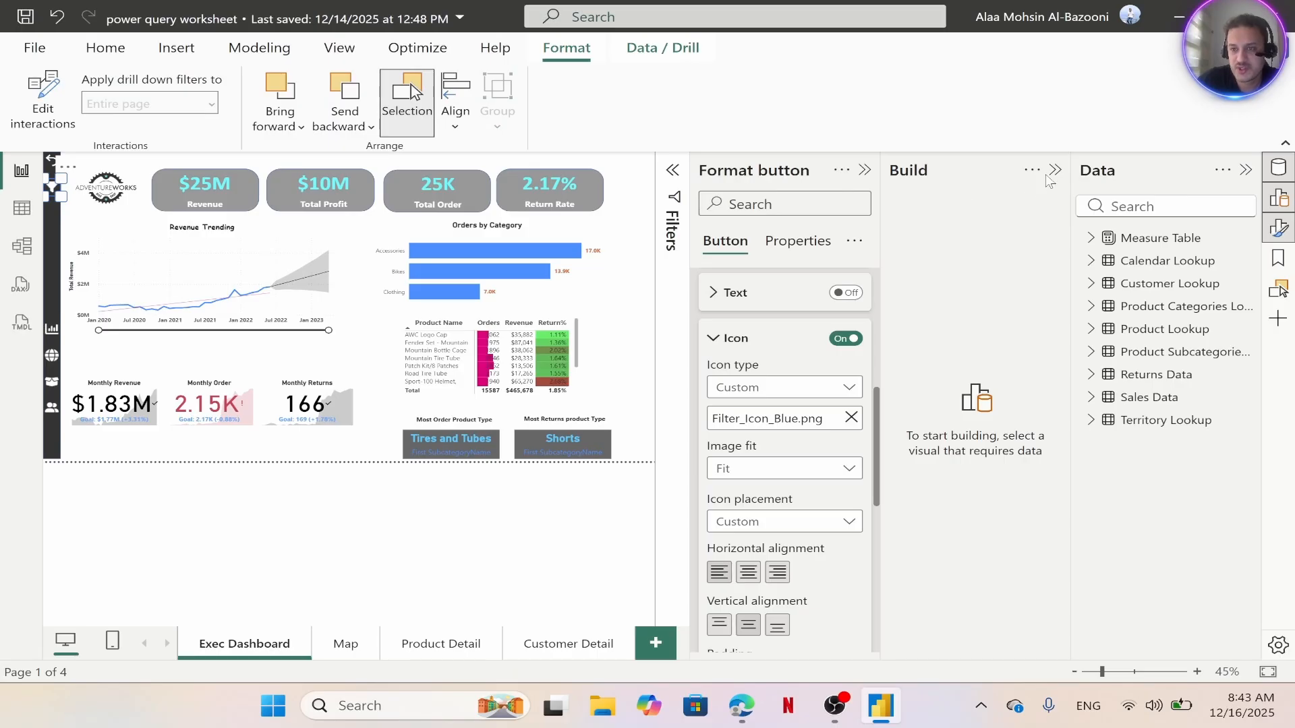
Hide the Build and Data panes and insert a rectangle stretched to full page height over the sidebar, wider than the sidebar
left_click(1054, 172)
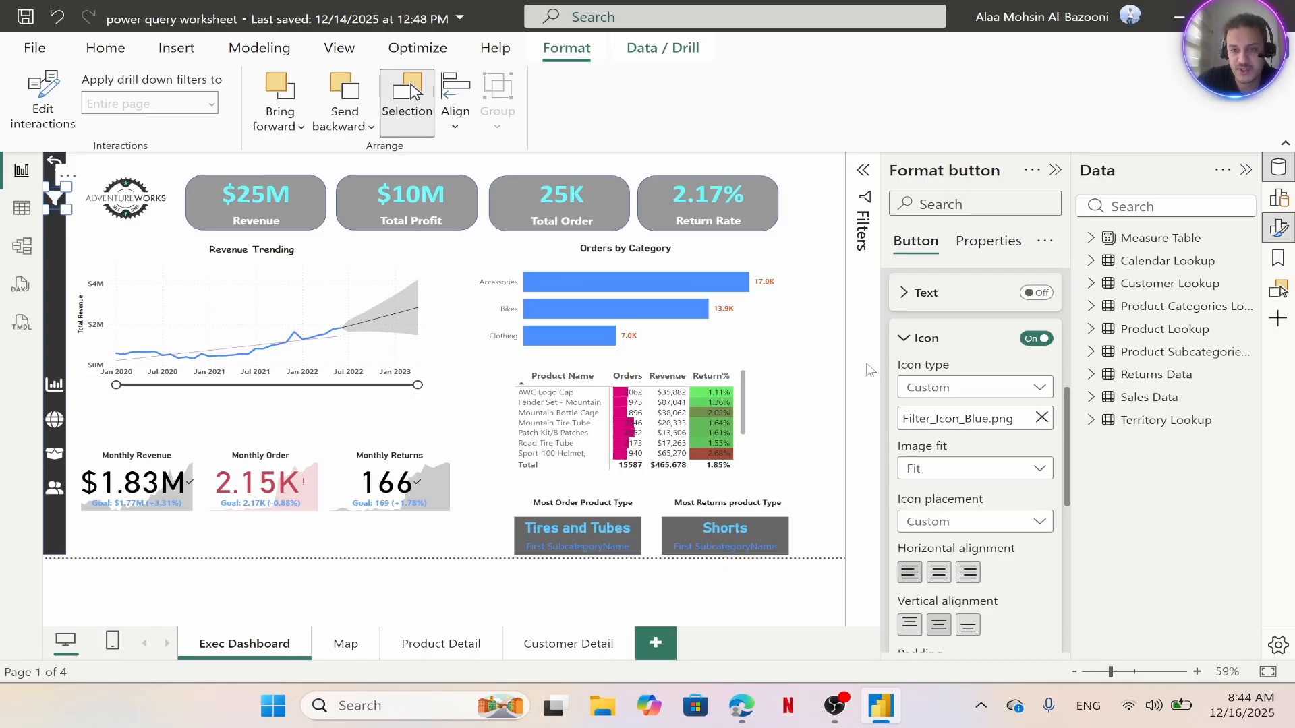
left_click(1246, 170)
left_click(176, 47)
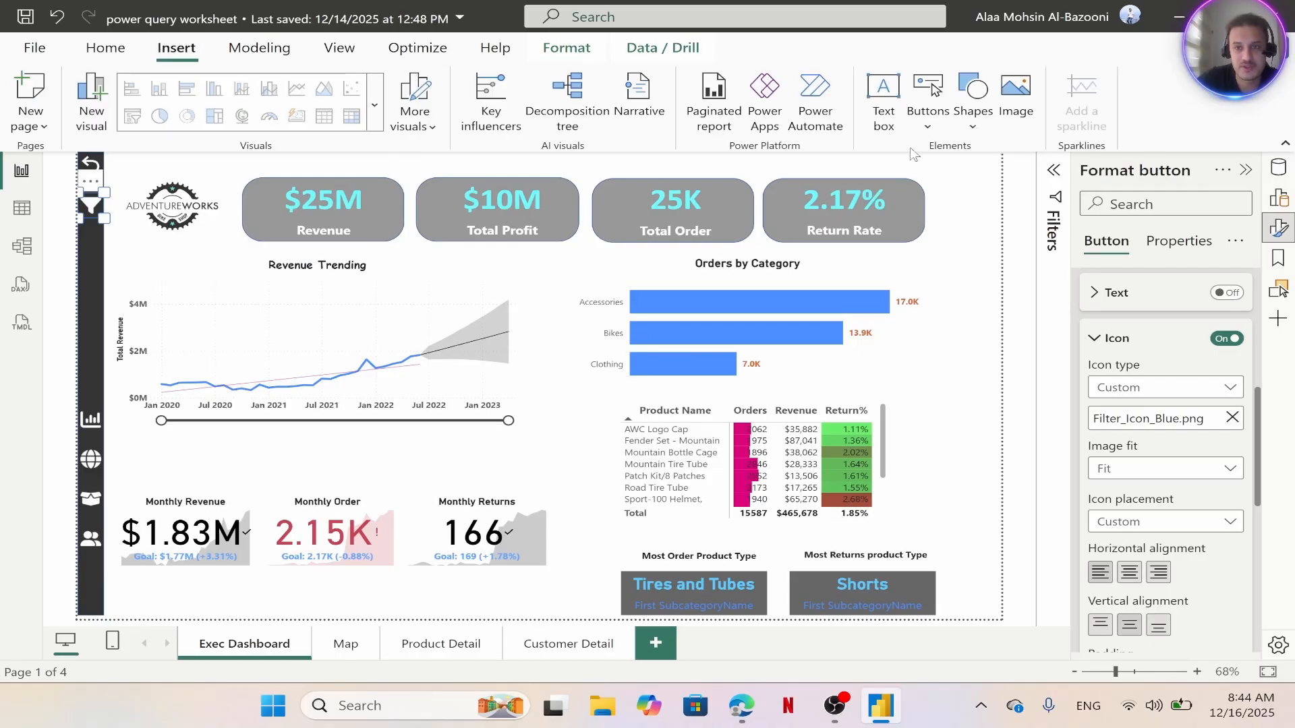
left_click(961, 125)
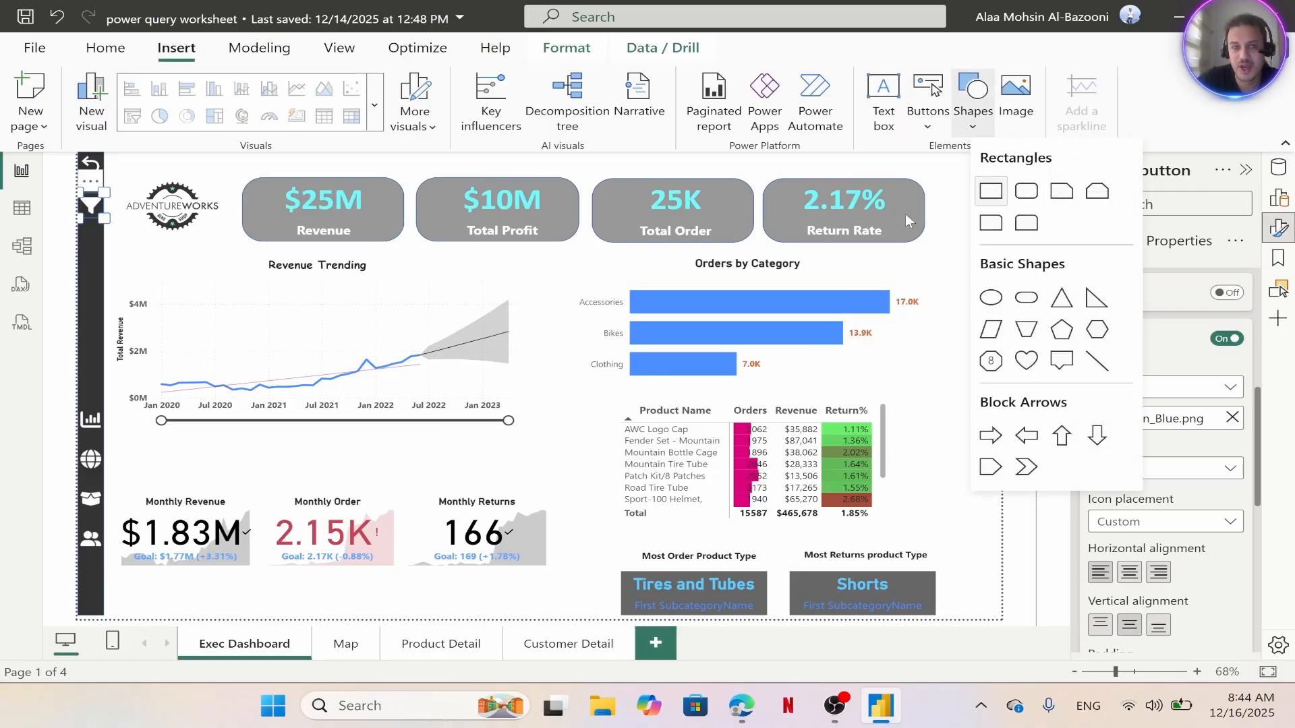
left_click(991, 191)
left_click_drag(853, 205, 143, 190)
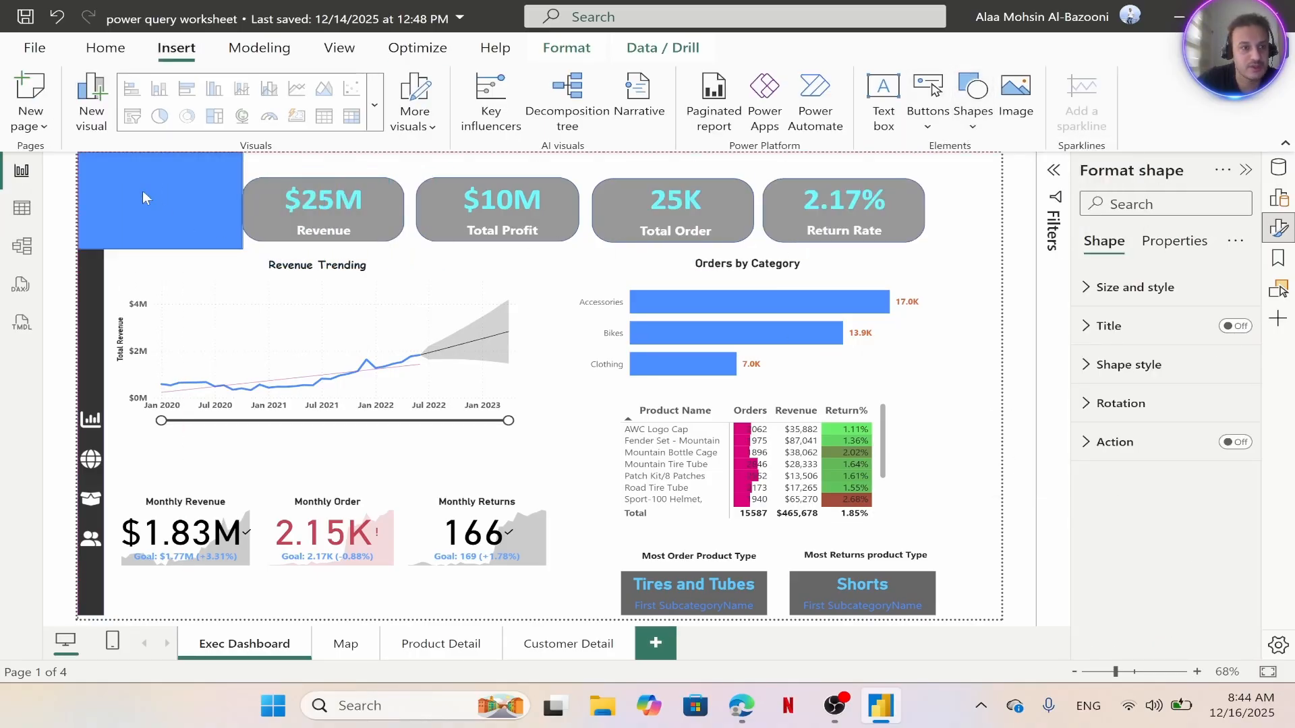
left_click_drag(242, 249, 204, 632)
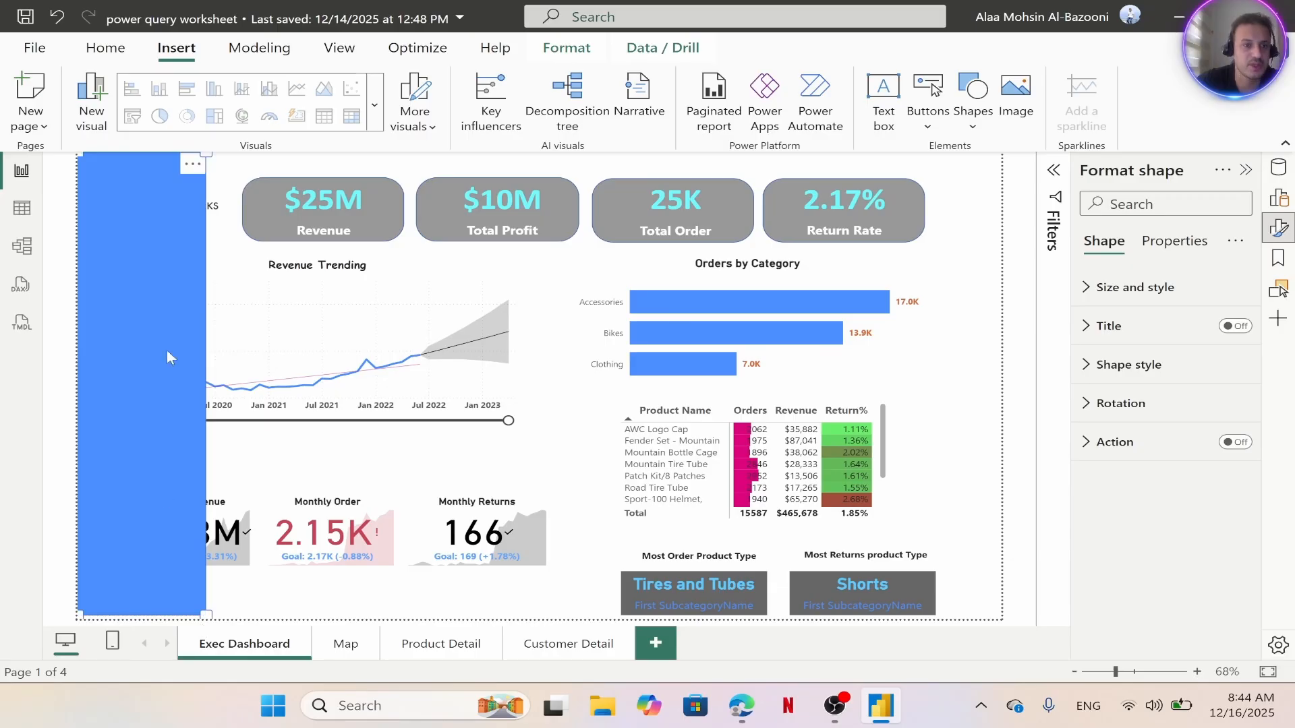
Change the full-height rectangle's fill to the dark grey shade used by the sidebar
left_click(1126, 365)
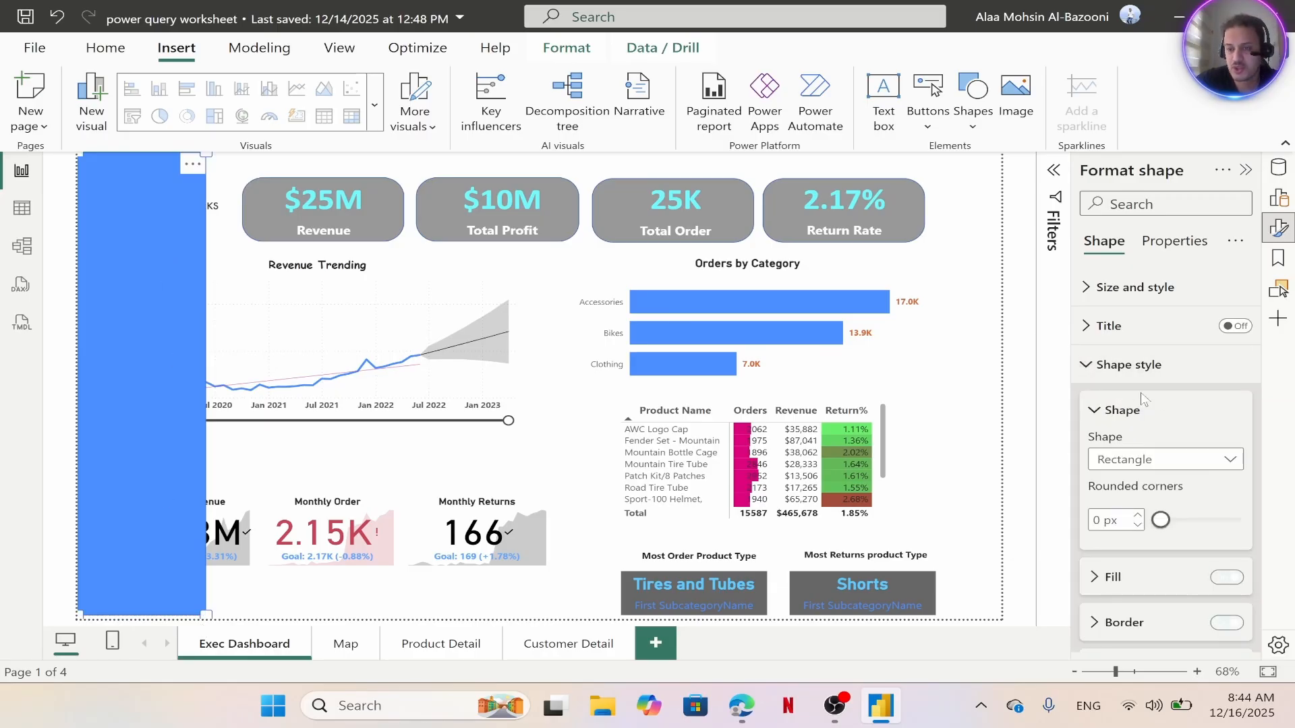
scroll(1140, 431, "down", 3)
left_click(1136, 388)
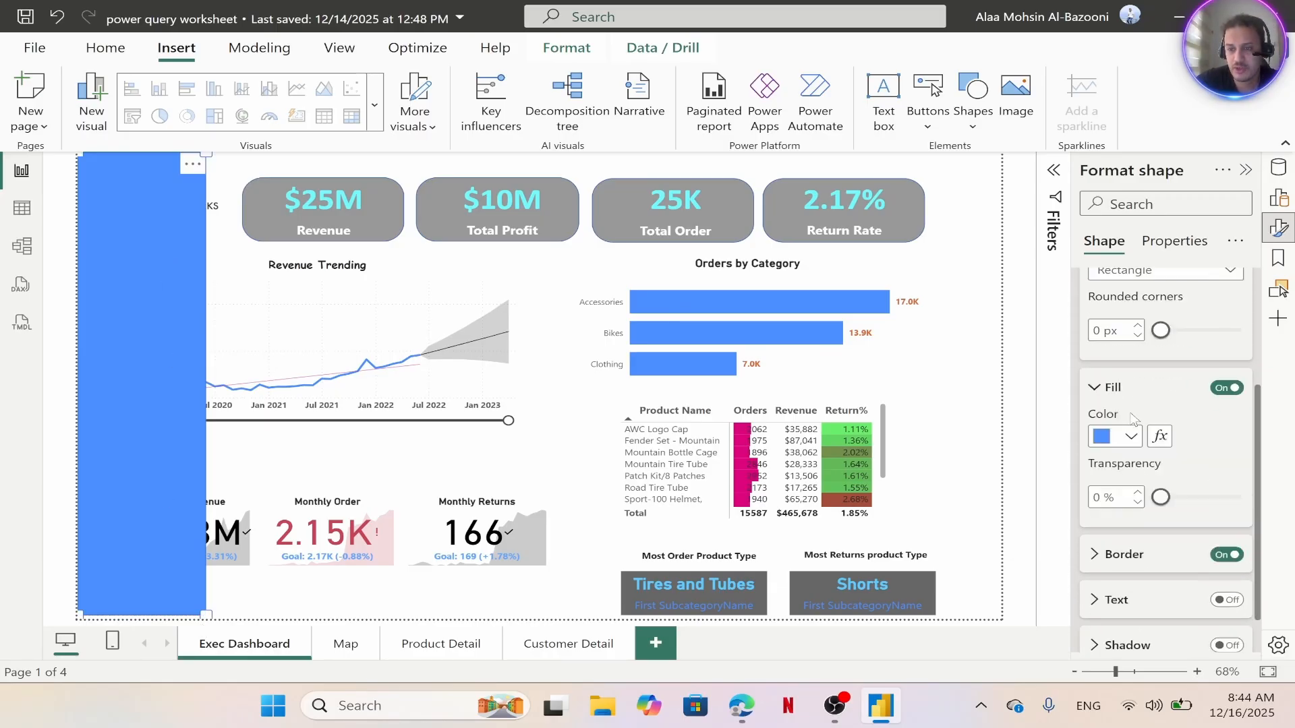
left_click(1130, 437)
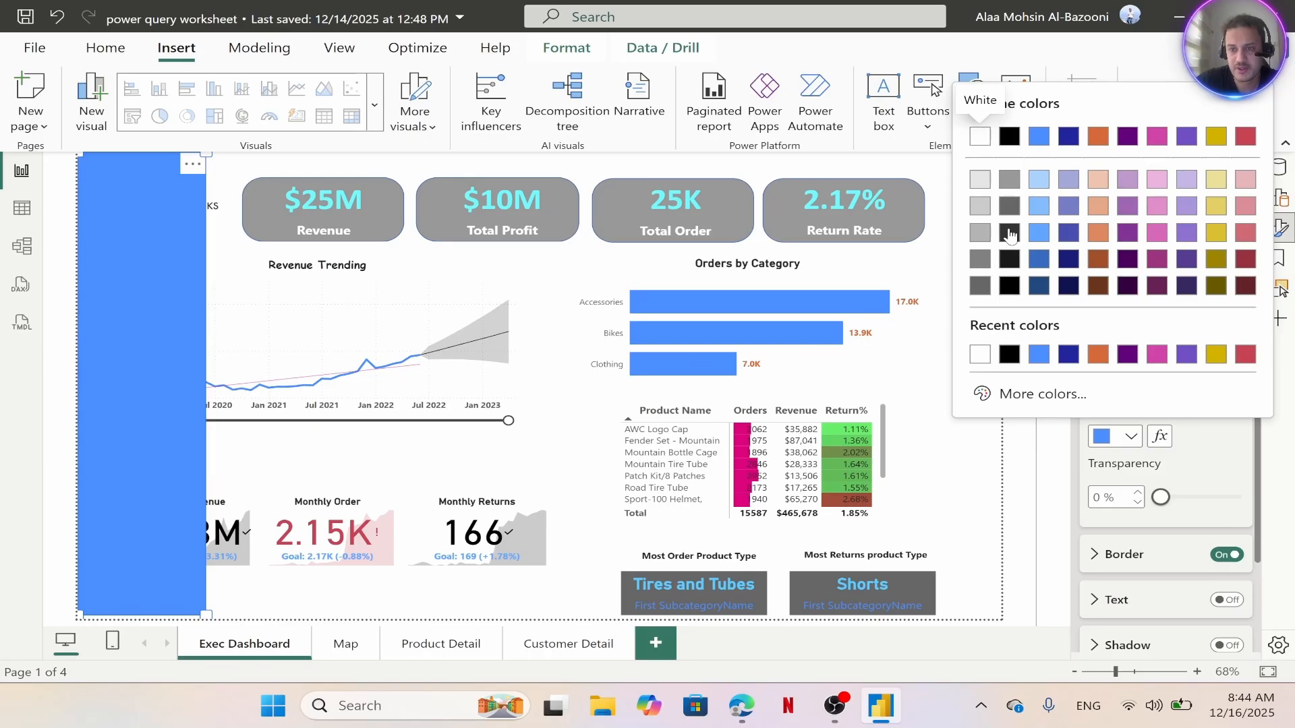
left_click(1010, 233)
scroll(1167, 496, "down", 3)
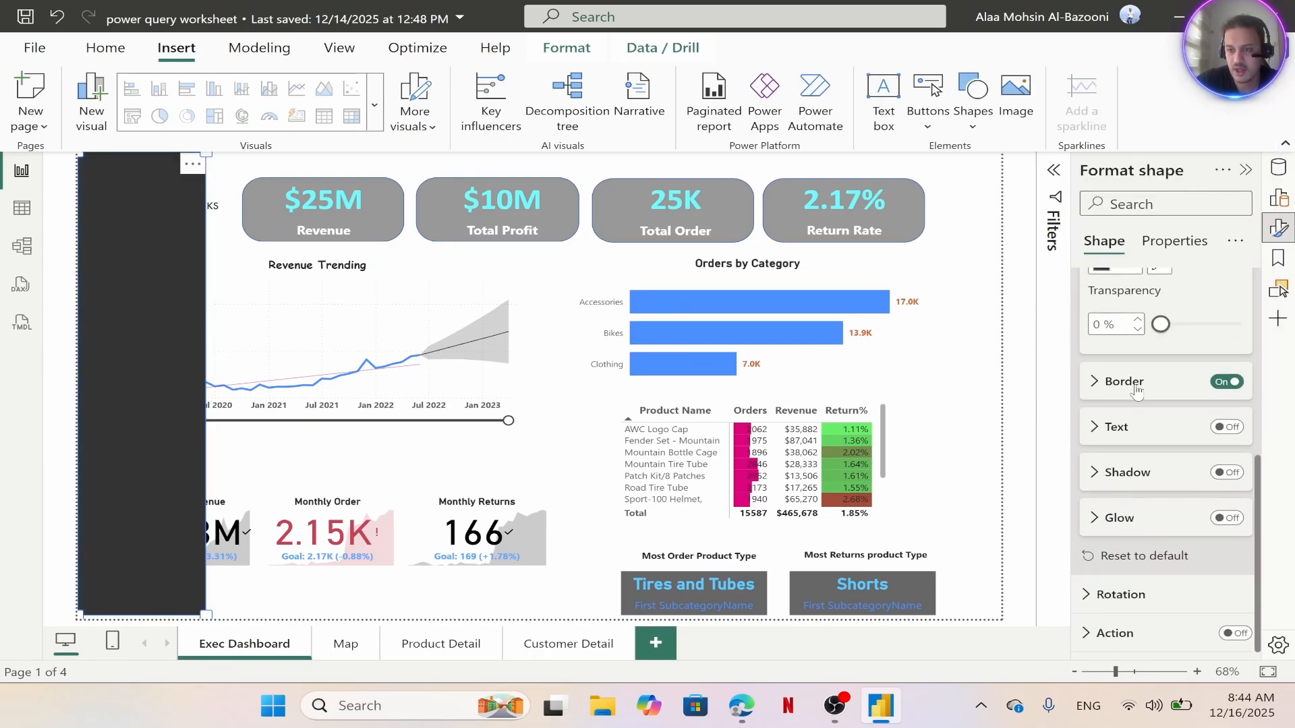
scroll(1137, 472, "up", 3)
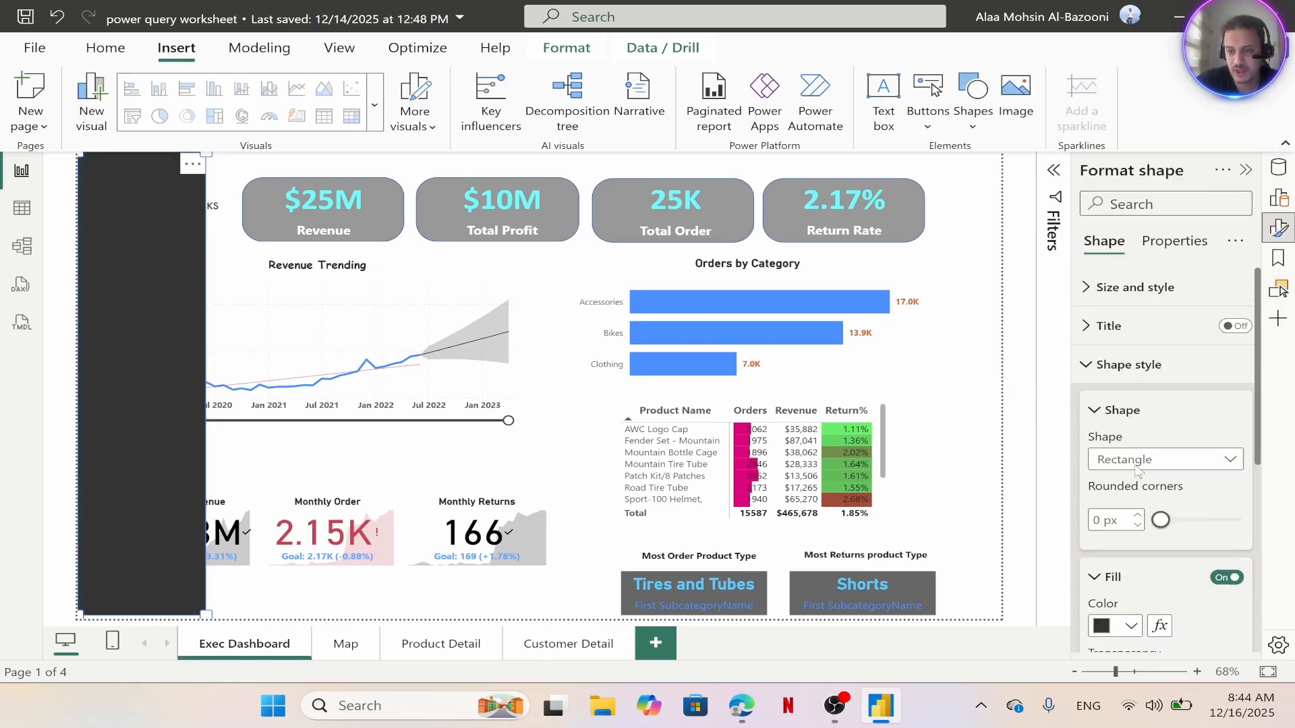
left_click(1120, 365)
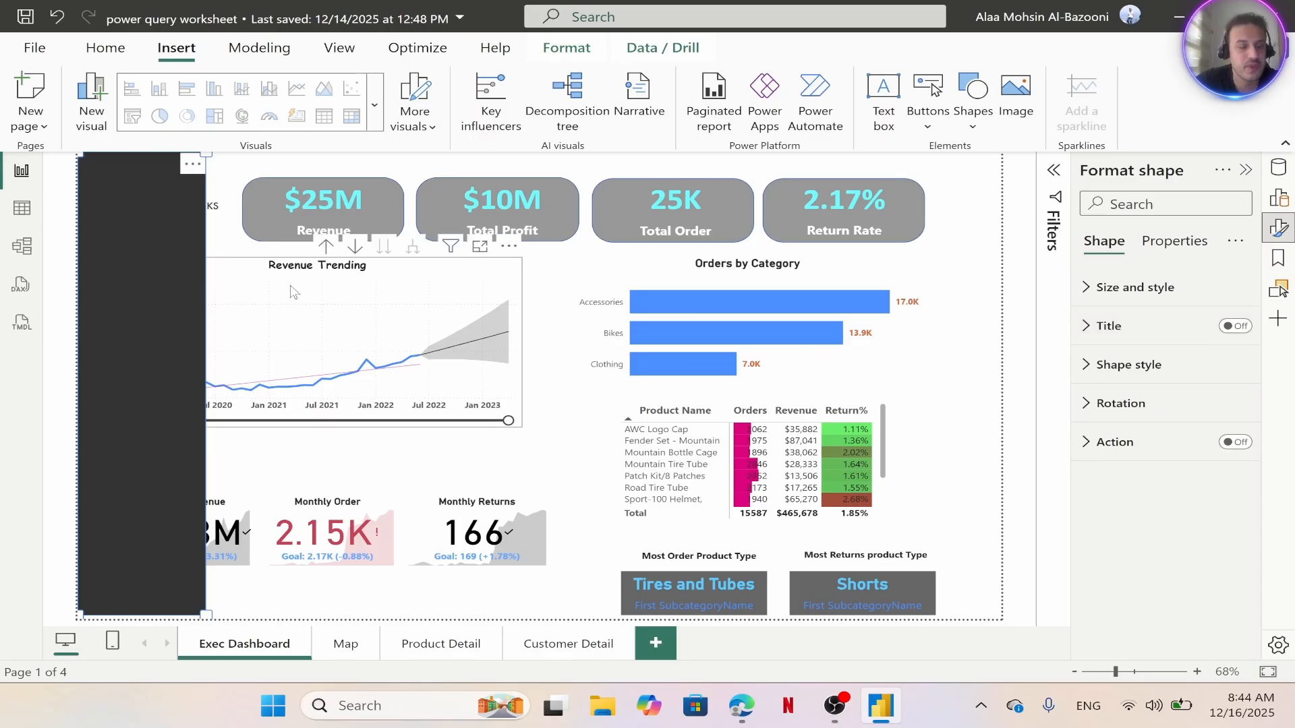
left_click(950, 512)
Insert a slicer and fit it within the upper part of the dark grey panel
left_click(132, 116)
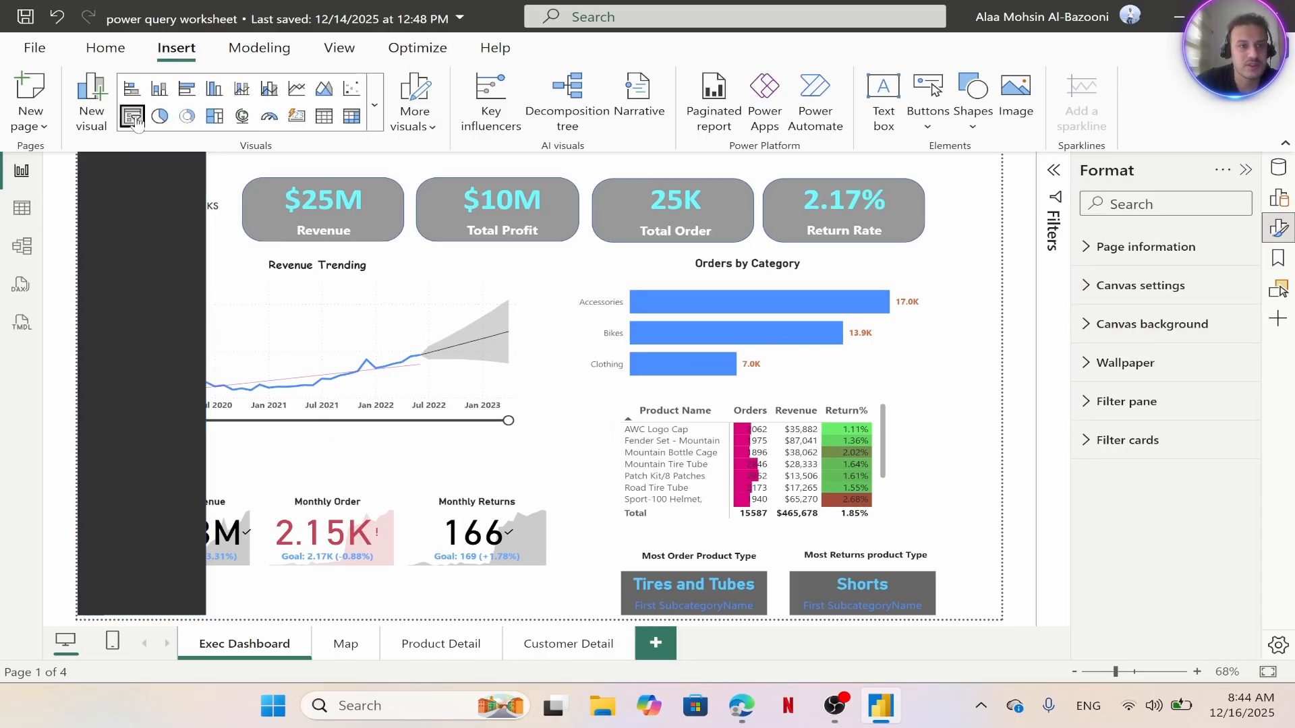
left_click_drag(856, 195, 121, 250)
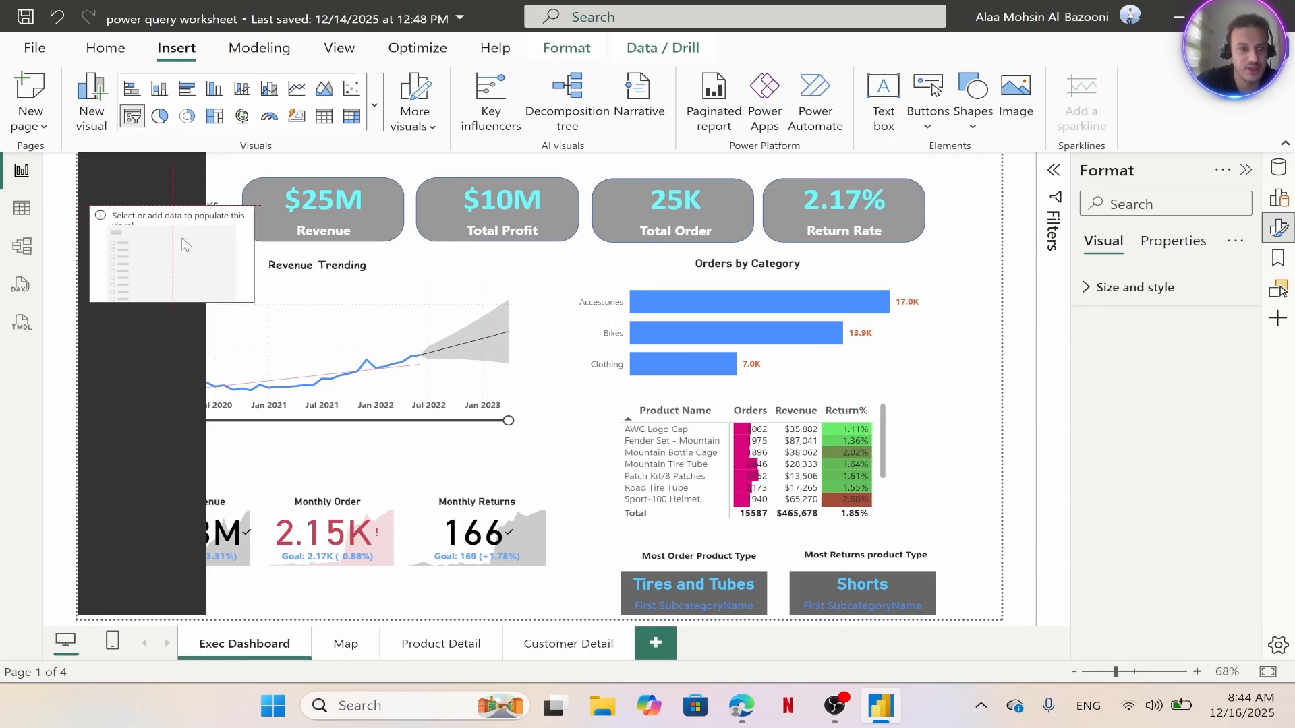
left_click_drag(225, 260, 133, 225)
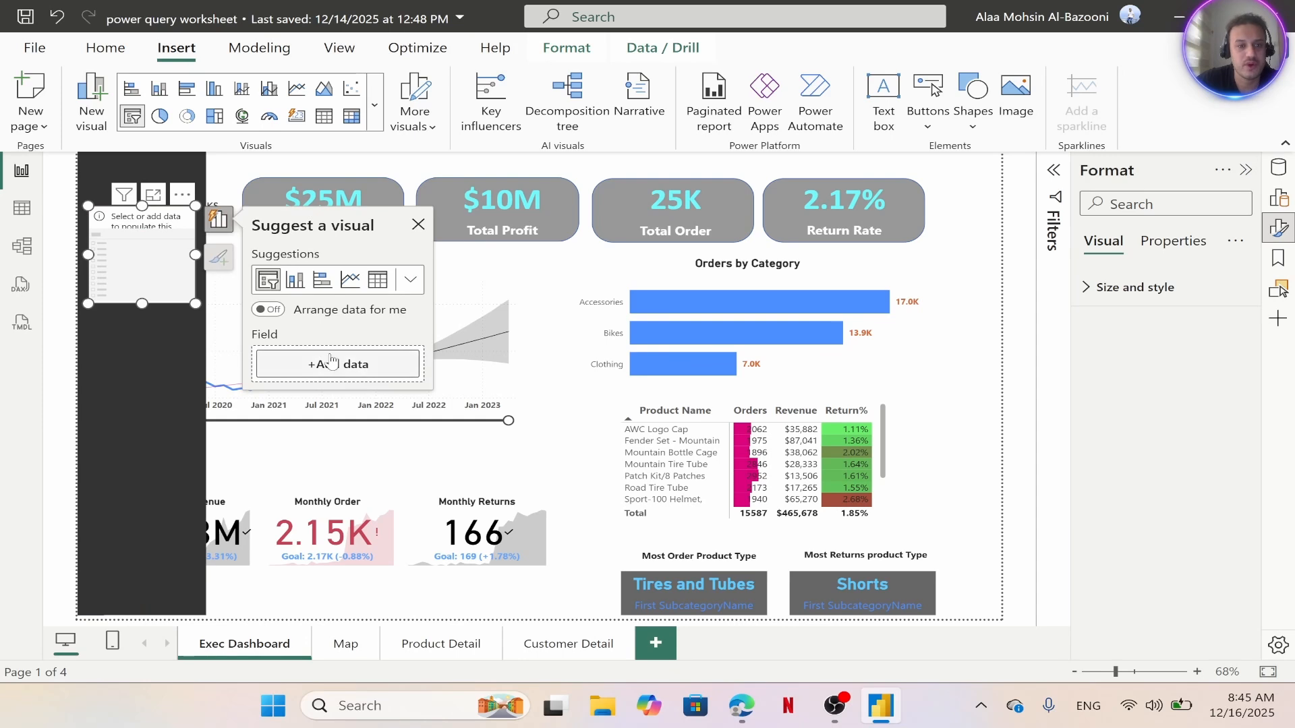
Populate the new slicer with the Year field from the Calendar Lookup table
left_click(383, 364)
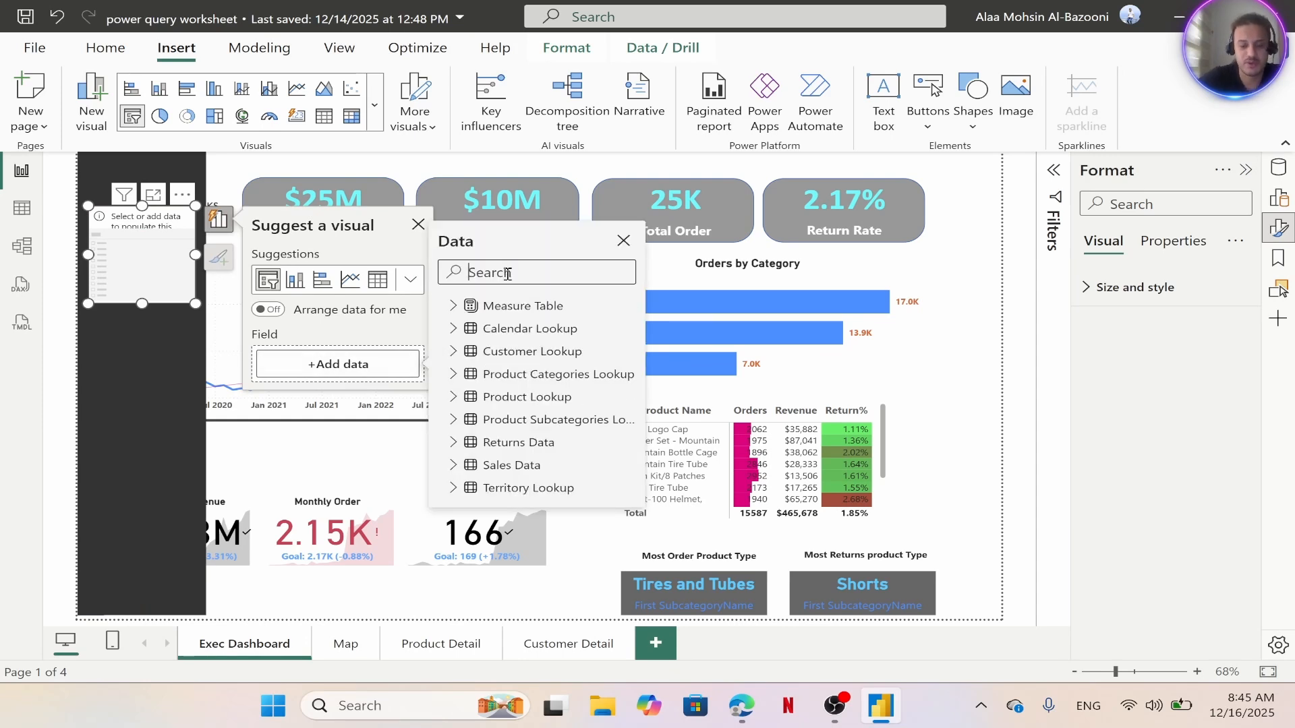
type("year")
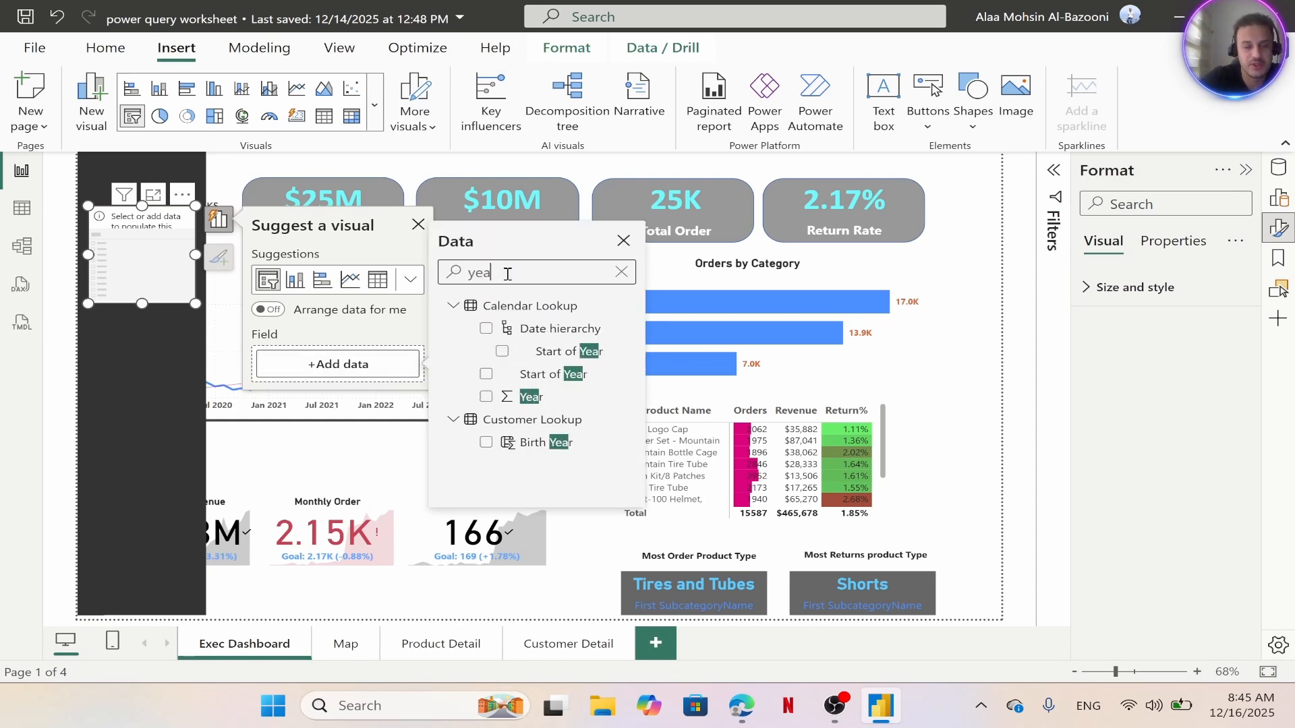
left_click(484, 398)
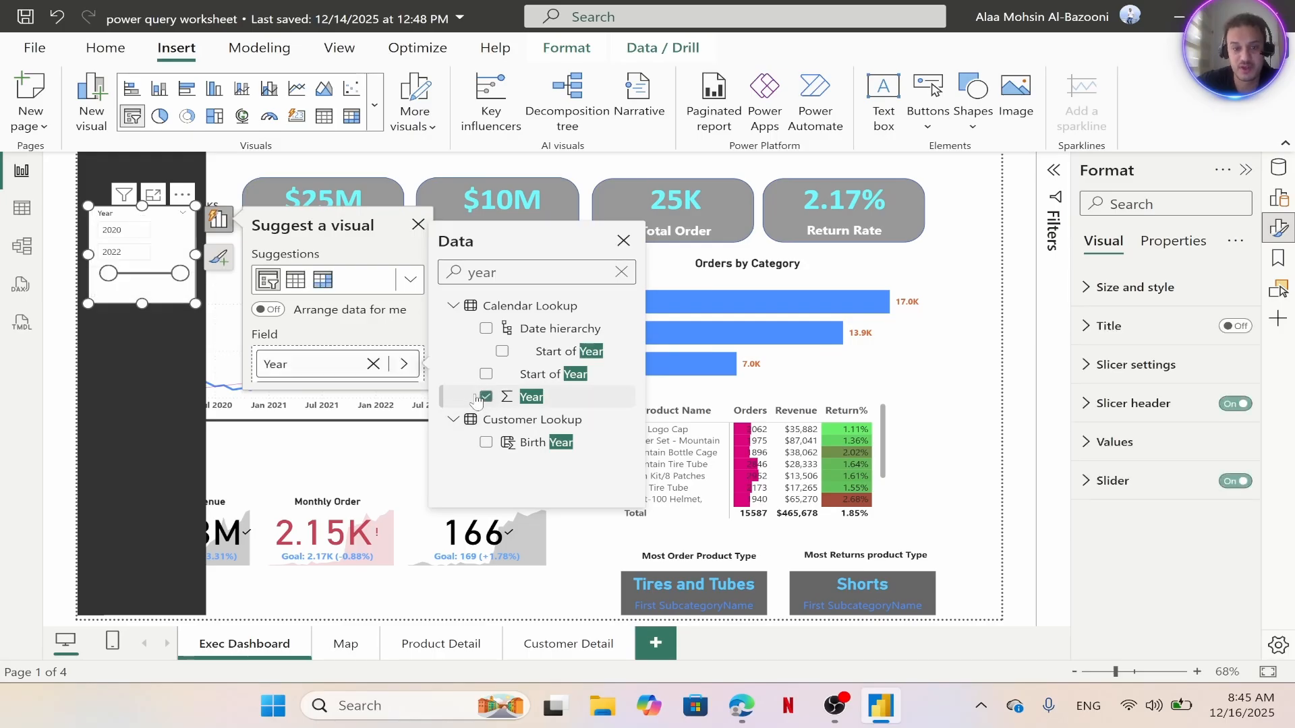
left_click(143, 369)
key("Escape")
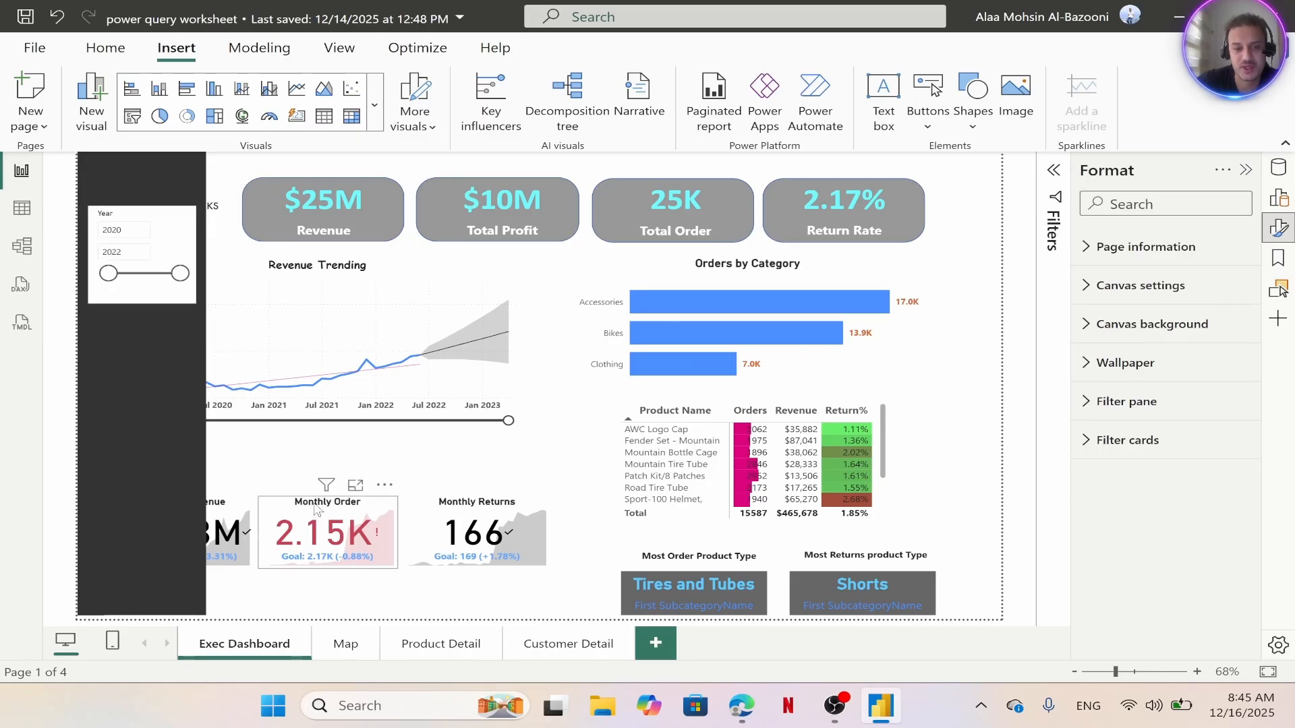
Change the Year slicer's style to Vertical list
left_click(147, 463)
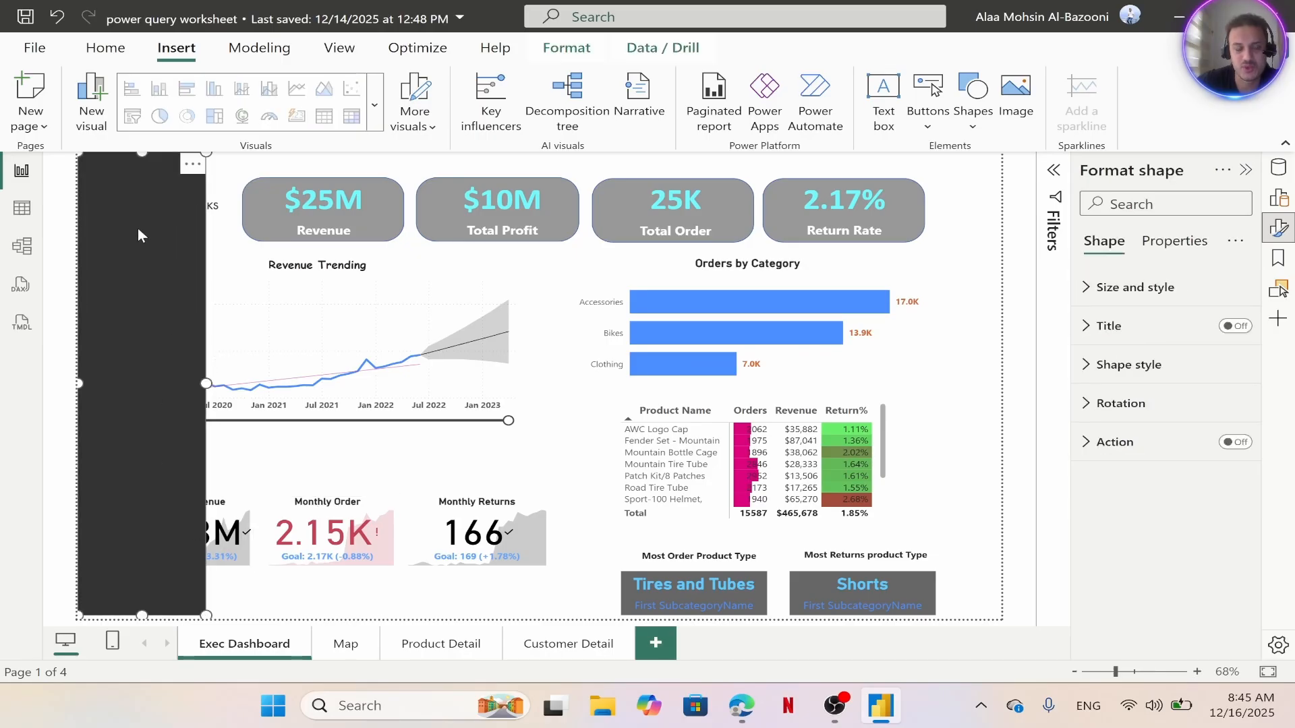
key("Escape")
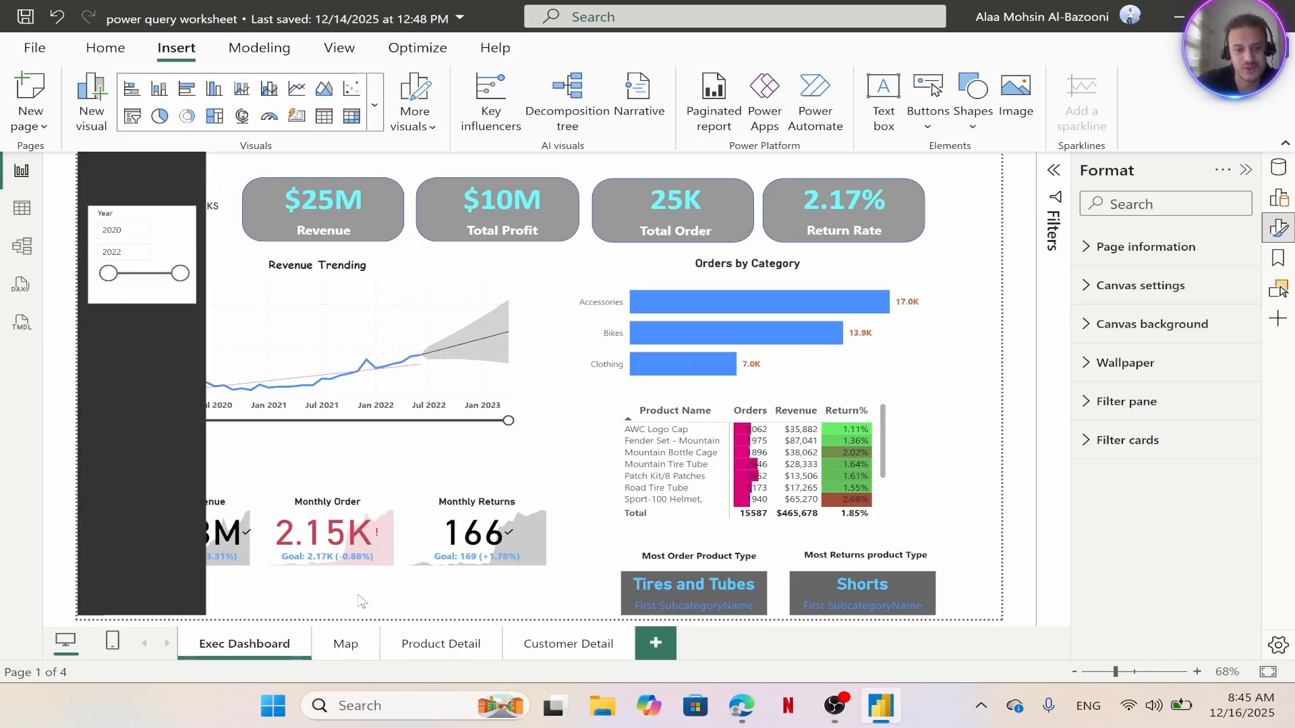
left_click(171, 241)
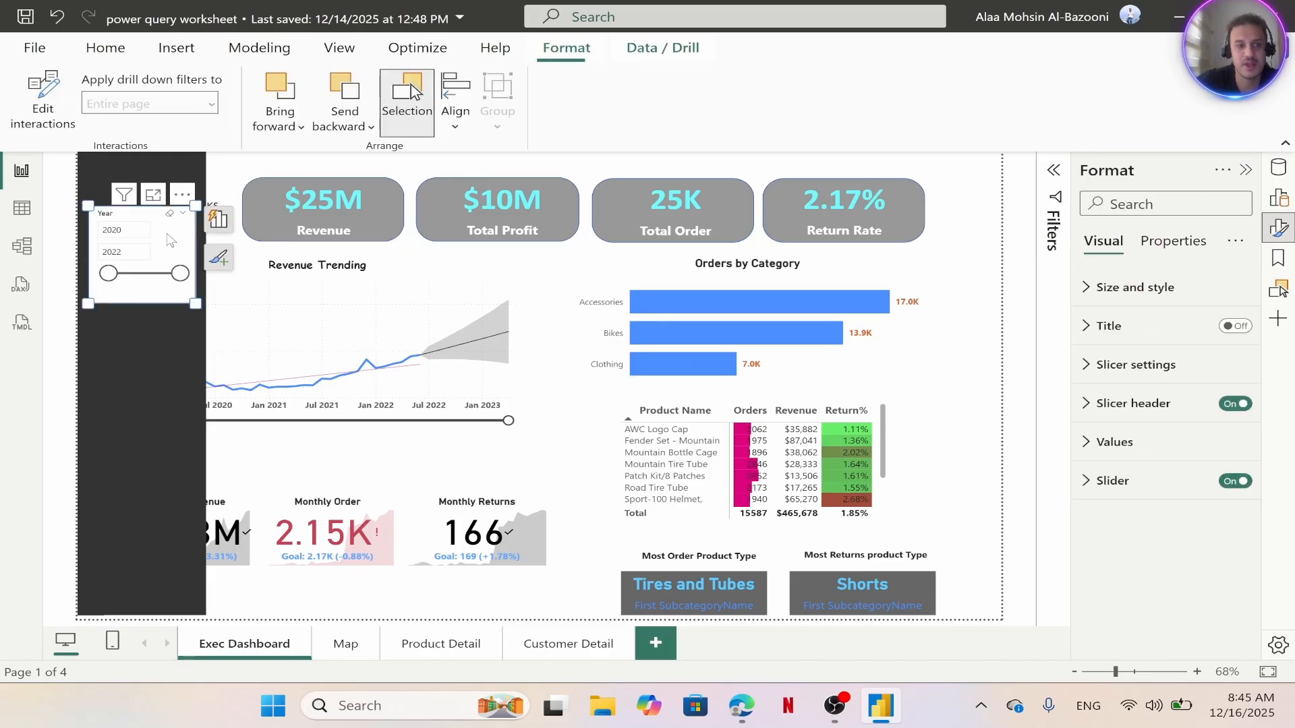
left_click(1136, 365)
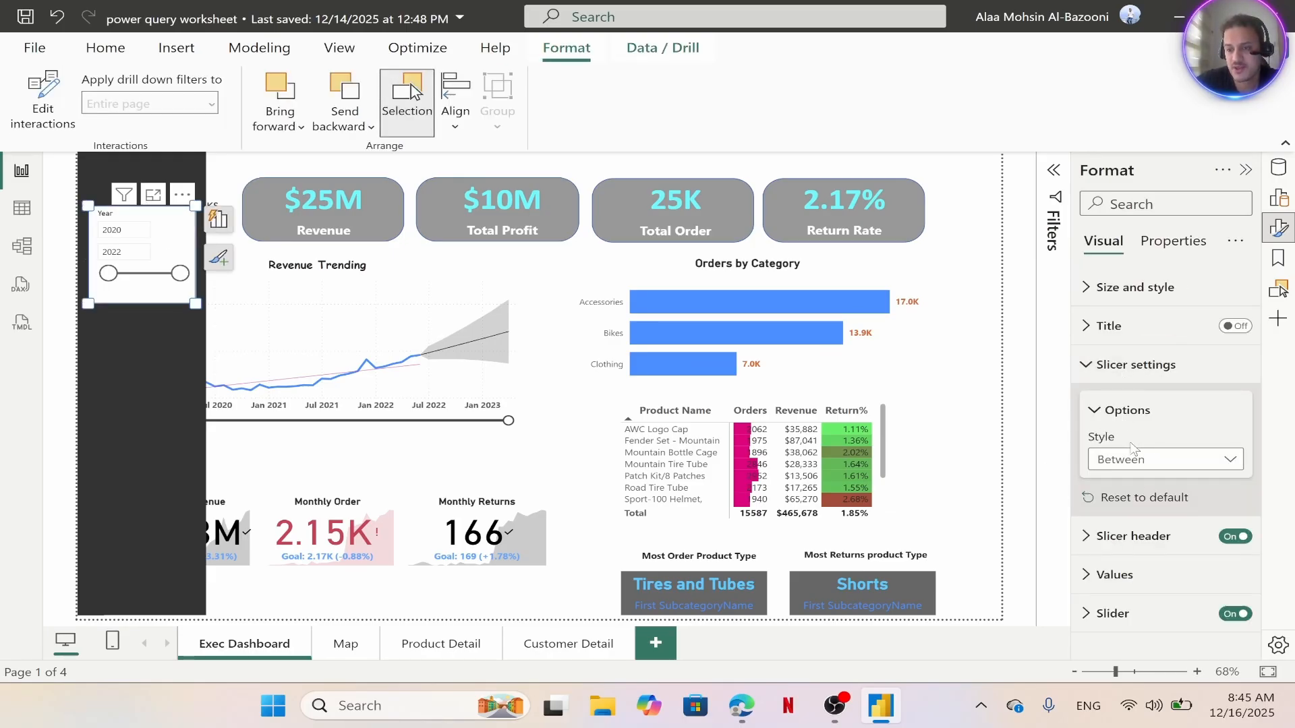
left_click(1163, 464)
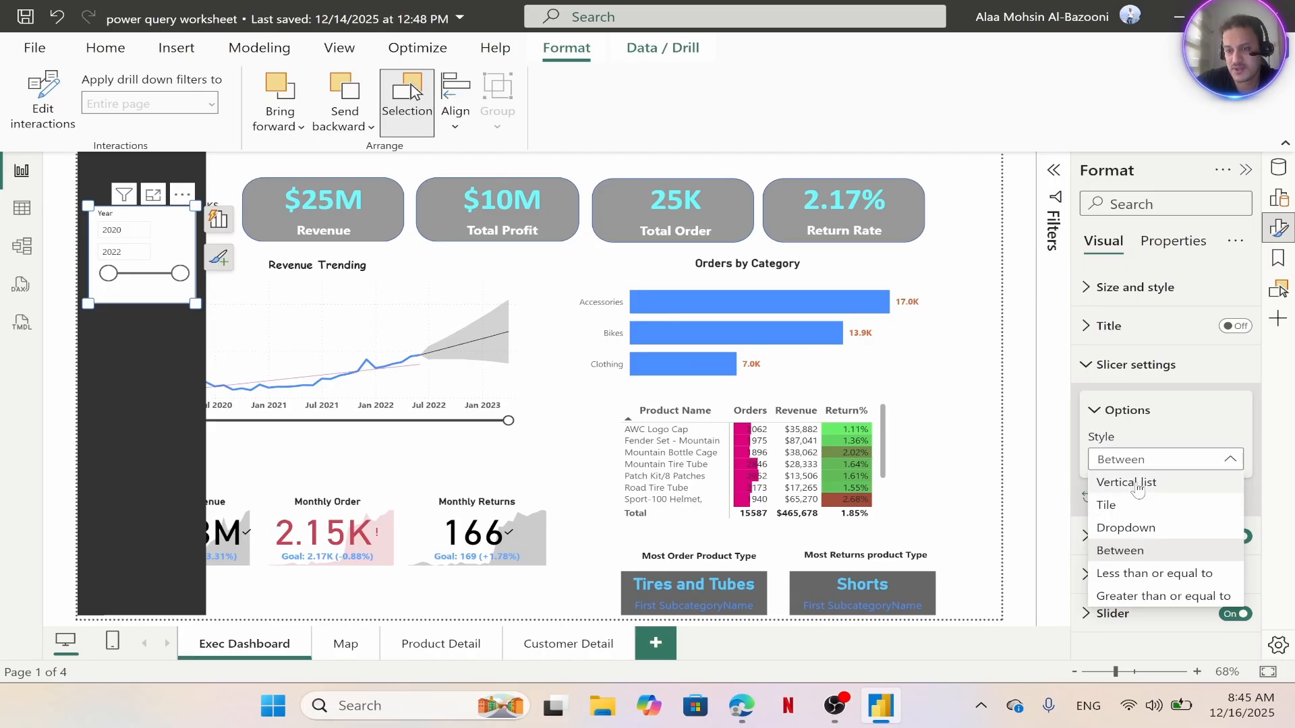
left_click(1139, 487)
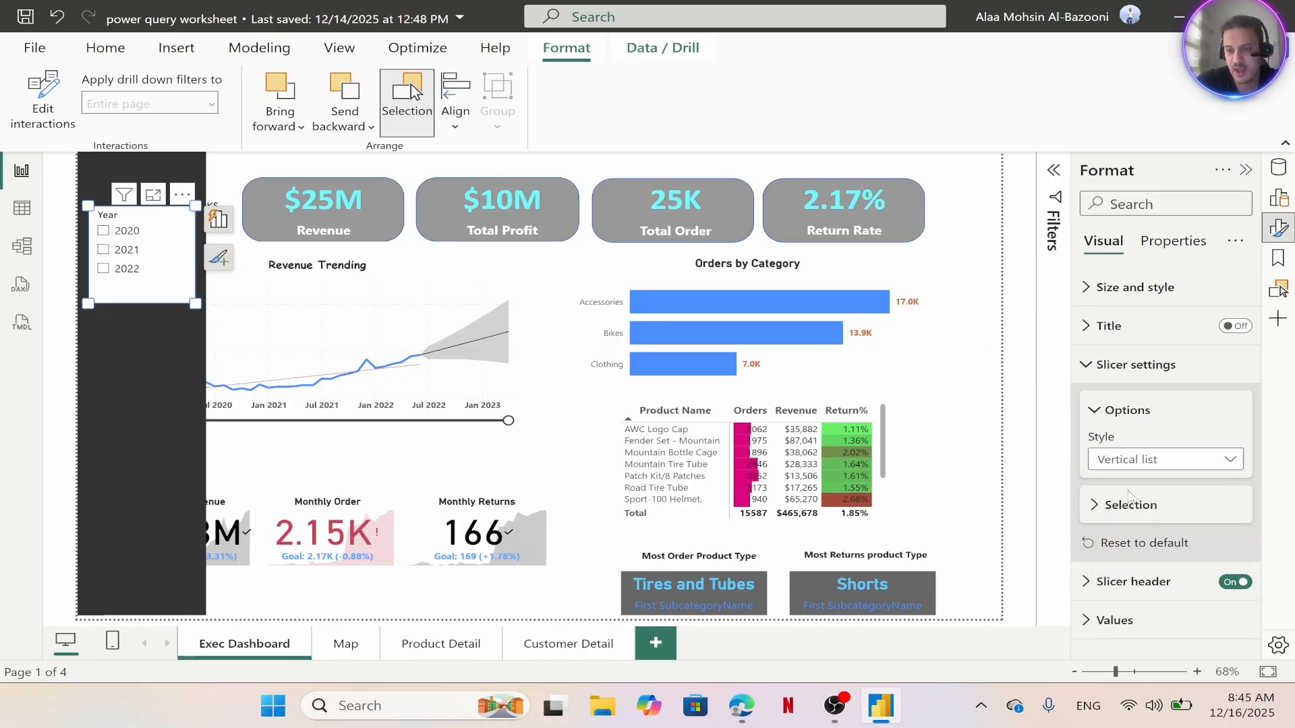
Enable the "Select all" option in the Year slicer's selection settings
left_click(1130, 499)
scroll(1126, 499, "down", 1)
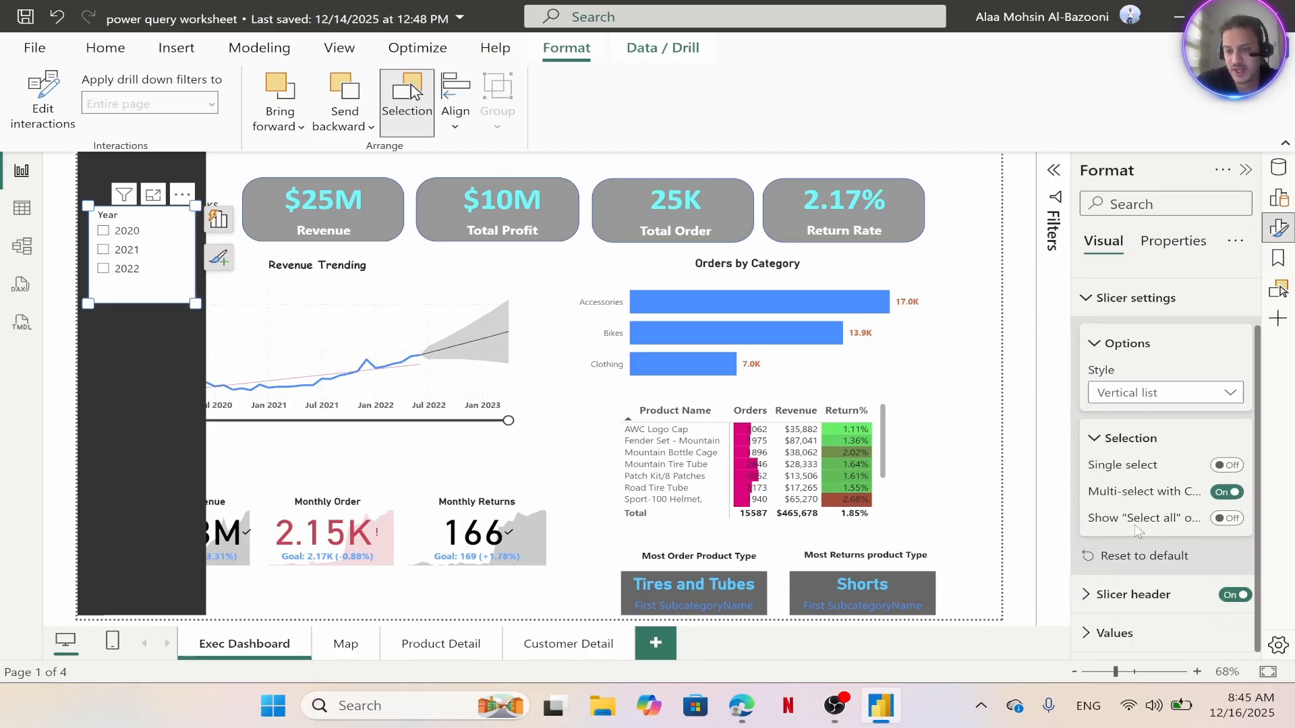
left_click(1226, 521)
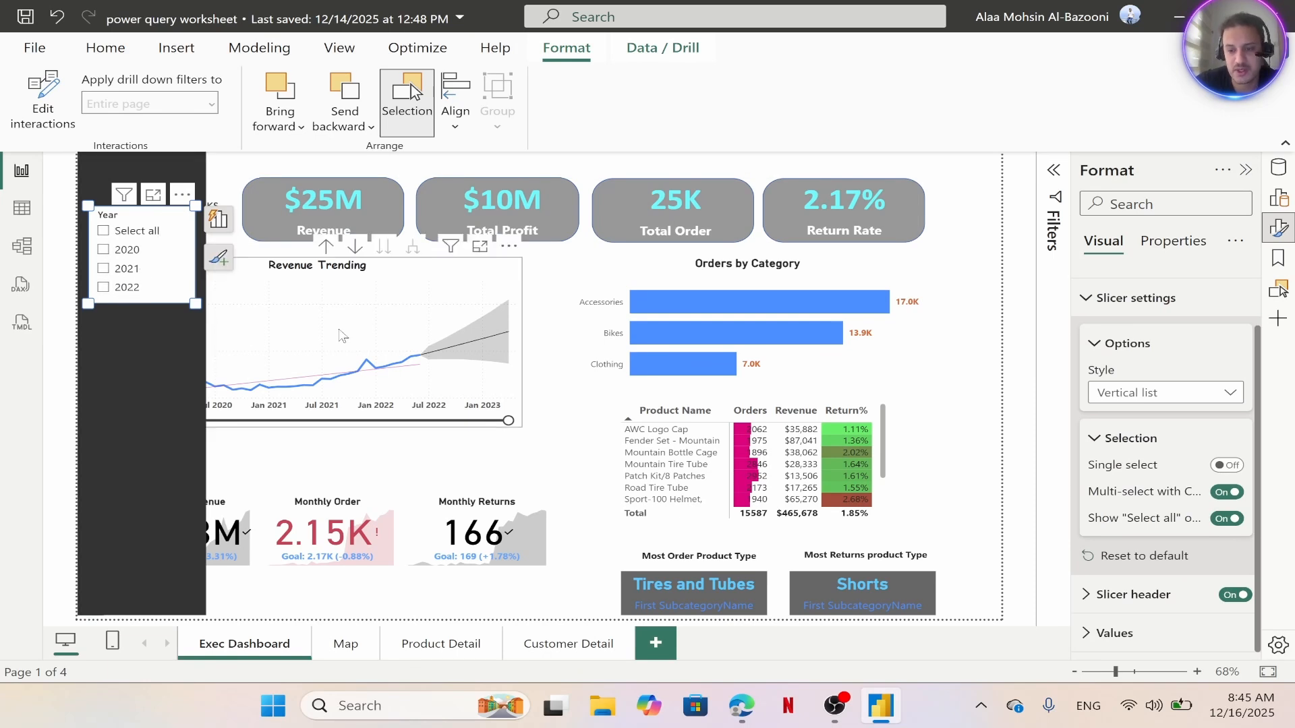
scroll(1109, 458, "up", 2)
left_click(1087, 364)
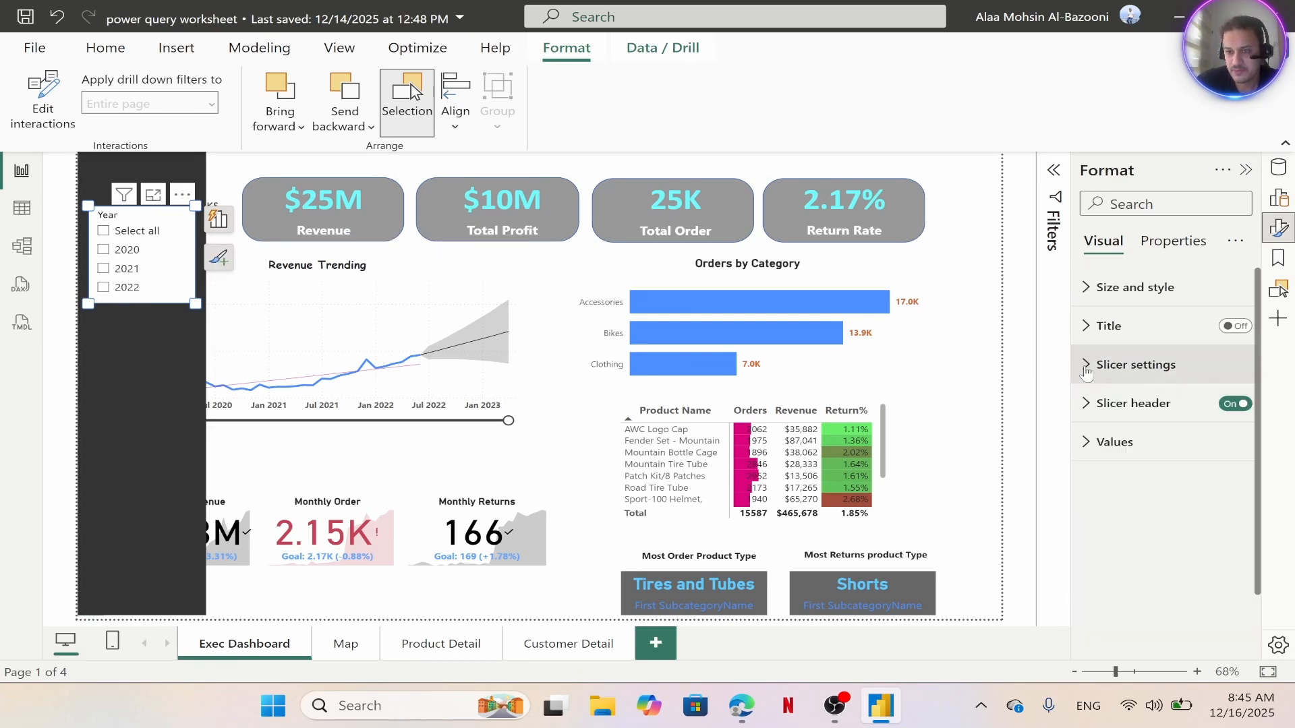
Turn off the Year slicer's background and give the slicer a white shadow
left_click(1090, 289)
scroll(1128, 464, "down", 3)
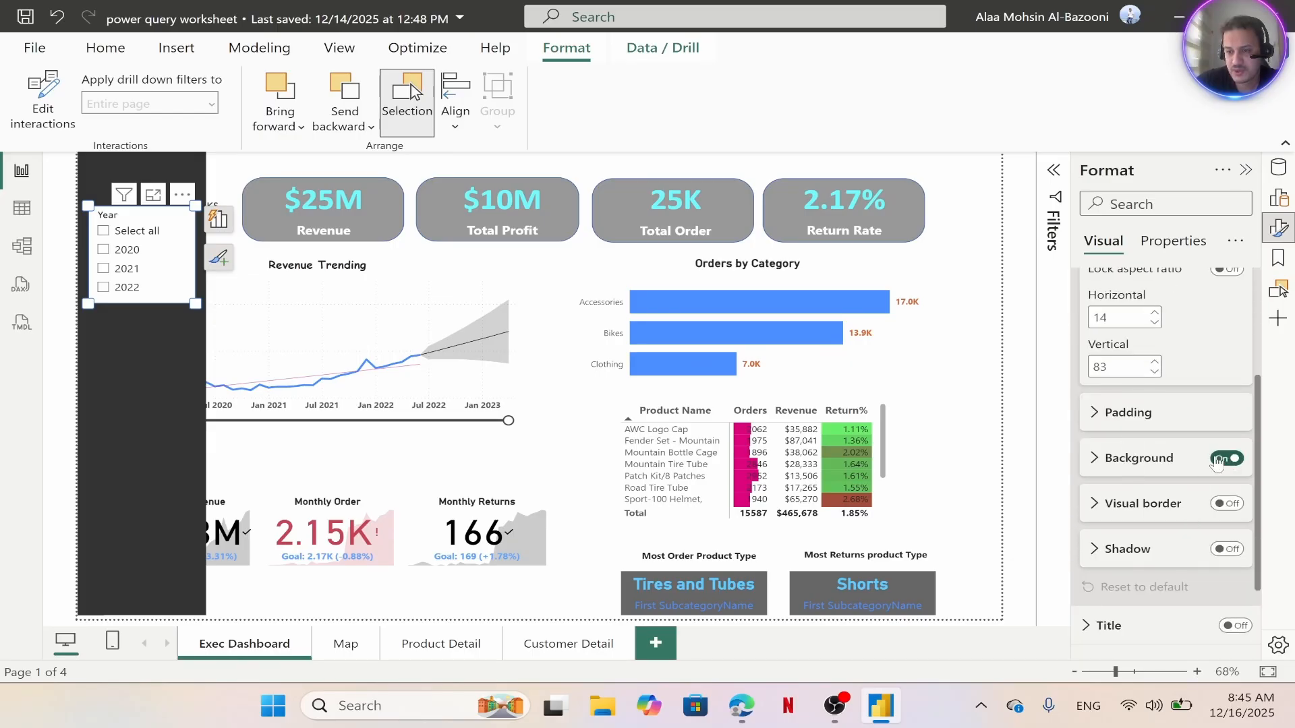
left_click(1227, 459)
left_click(1224, 550)
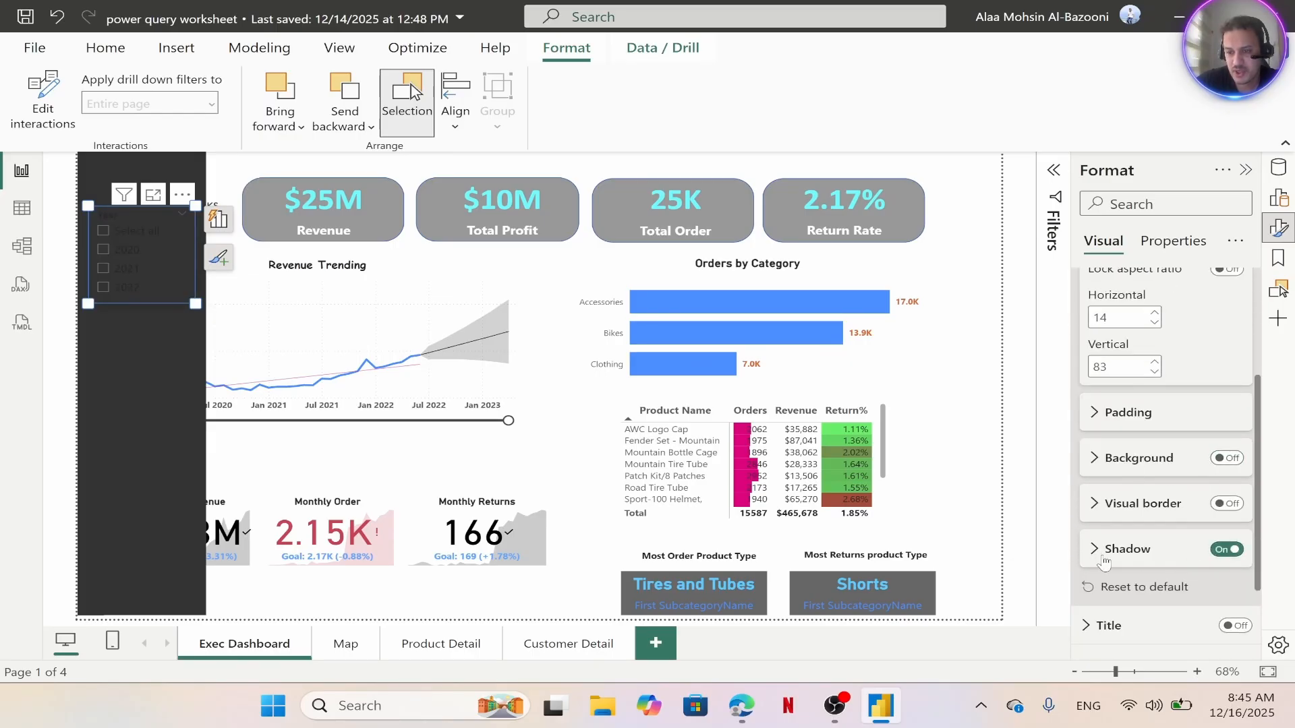
left_click(1101, 554)
left_click(1131, 599)
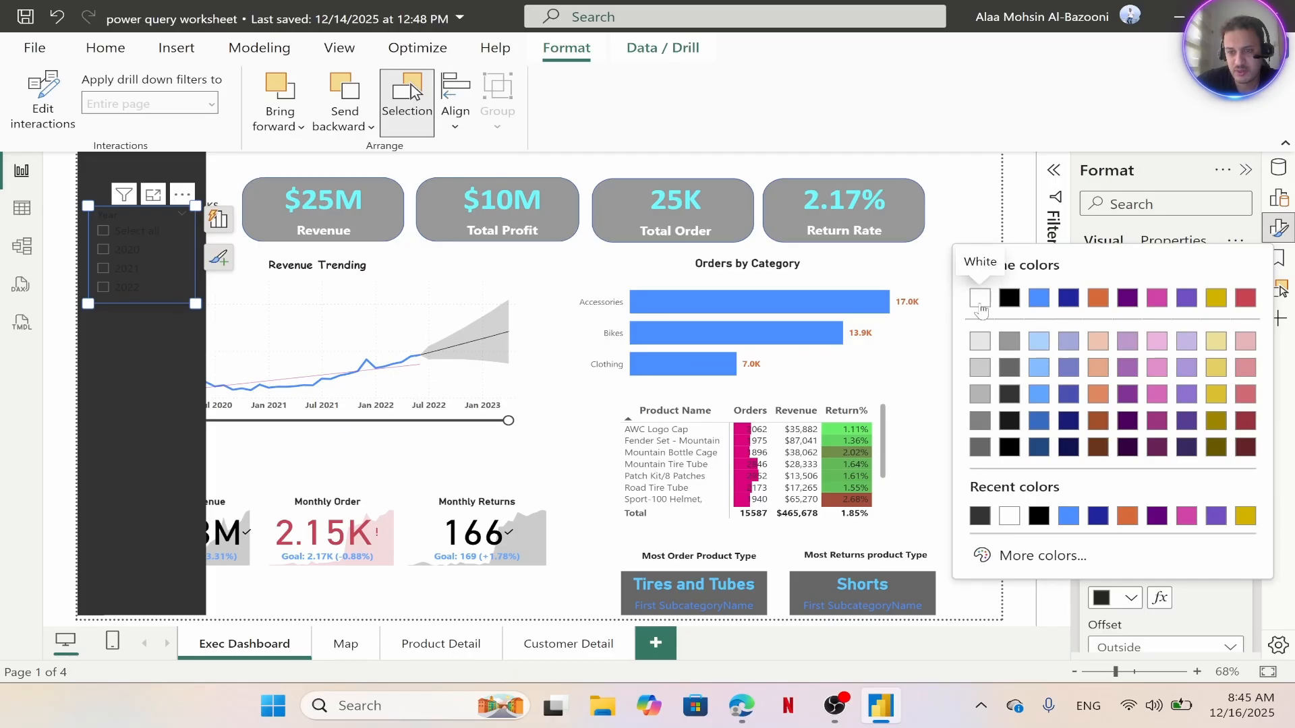
left_click(989, 303)
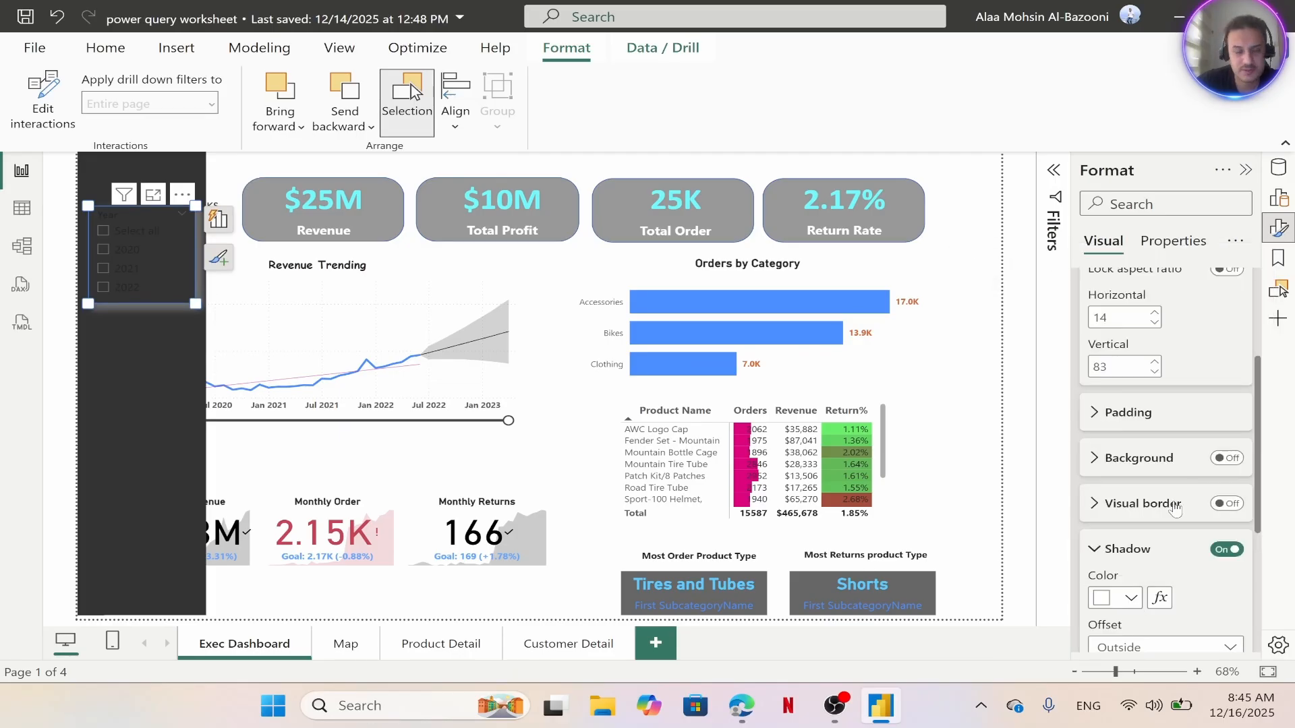
scroll(1108, 518, "up", 3)
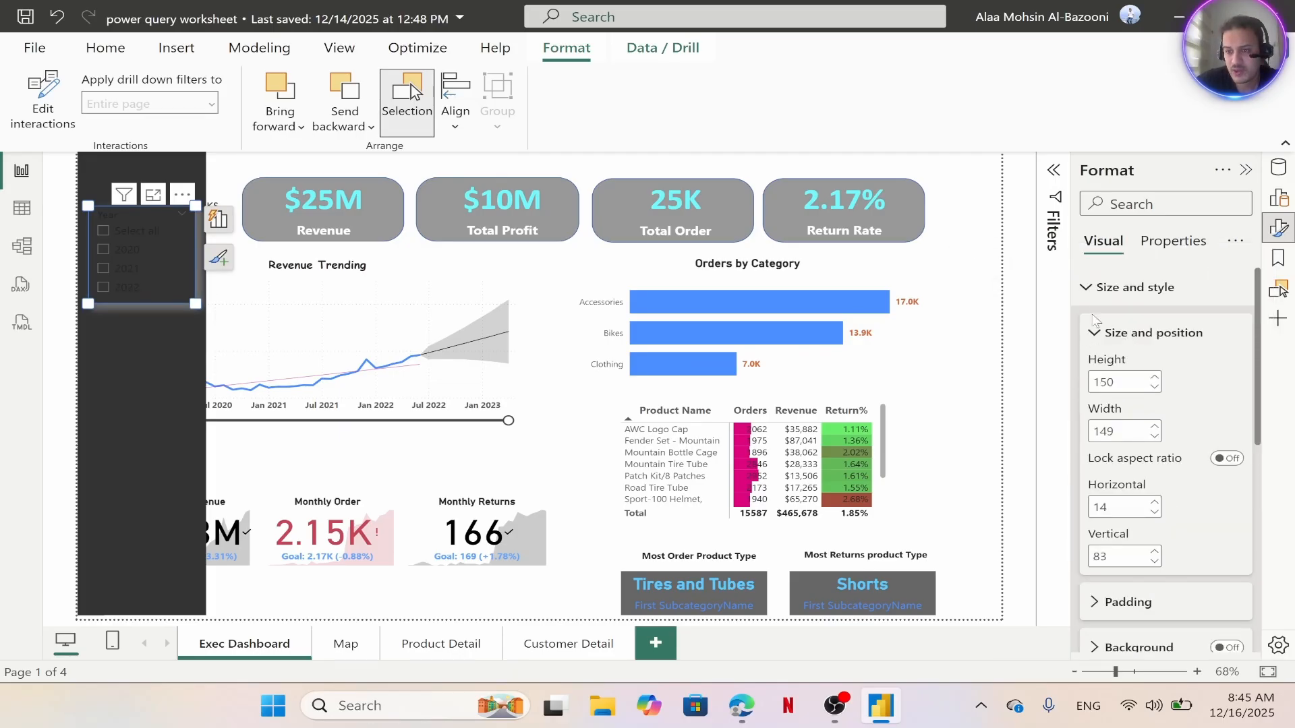
left_click(1090, 290)
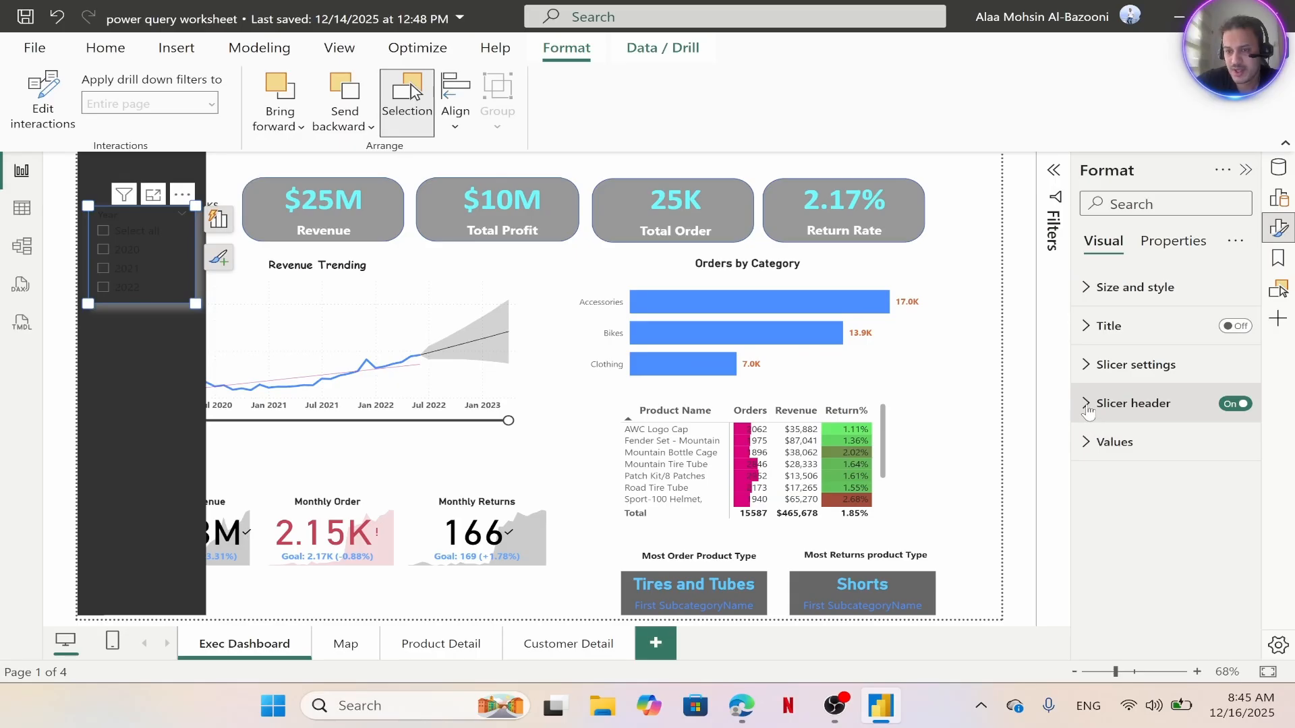
Make the Year slicer's header text bold and white
left_click(1088, 408)
scroll(1129, 572, "down", 3)
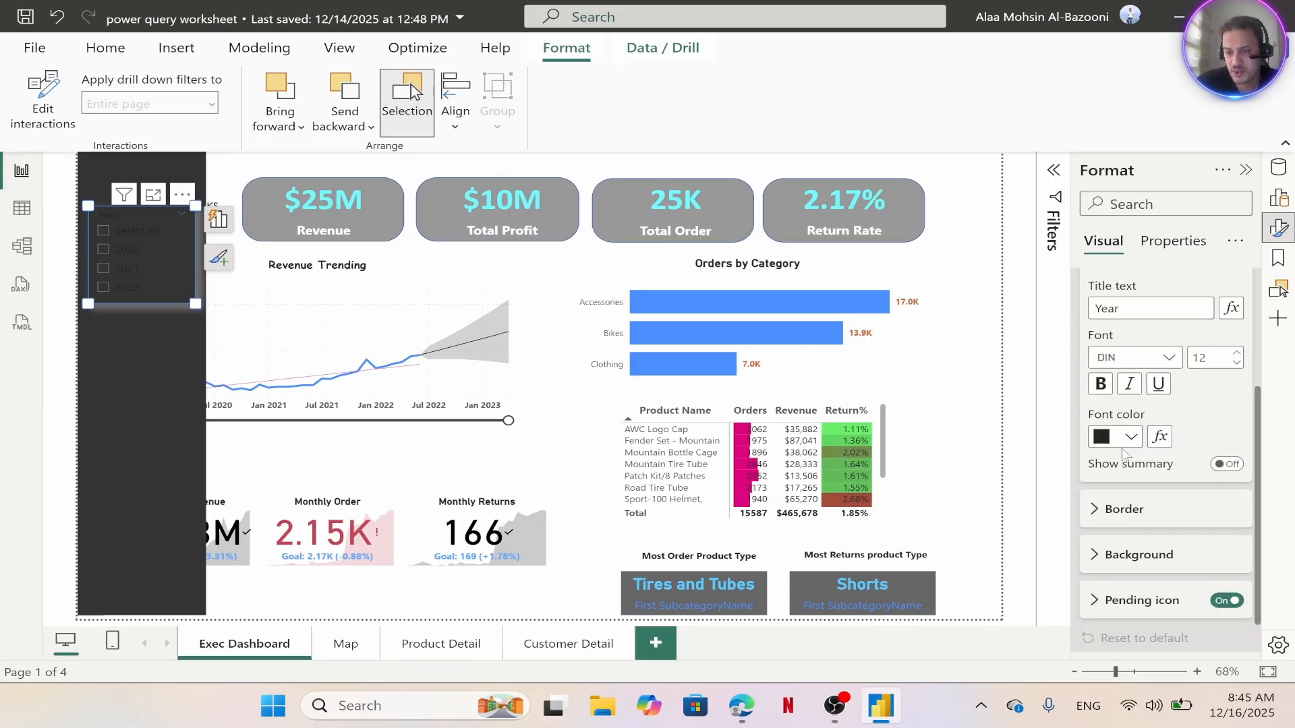
left_click(1131, 438)
left_click(980, 137)
scroll(1139, 462, "up", 5)
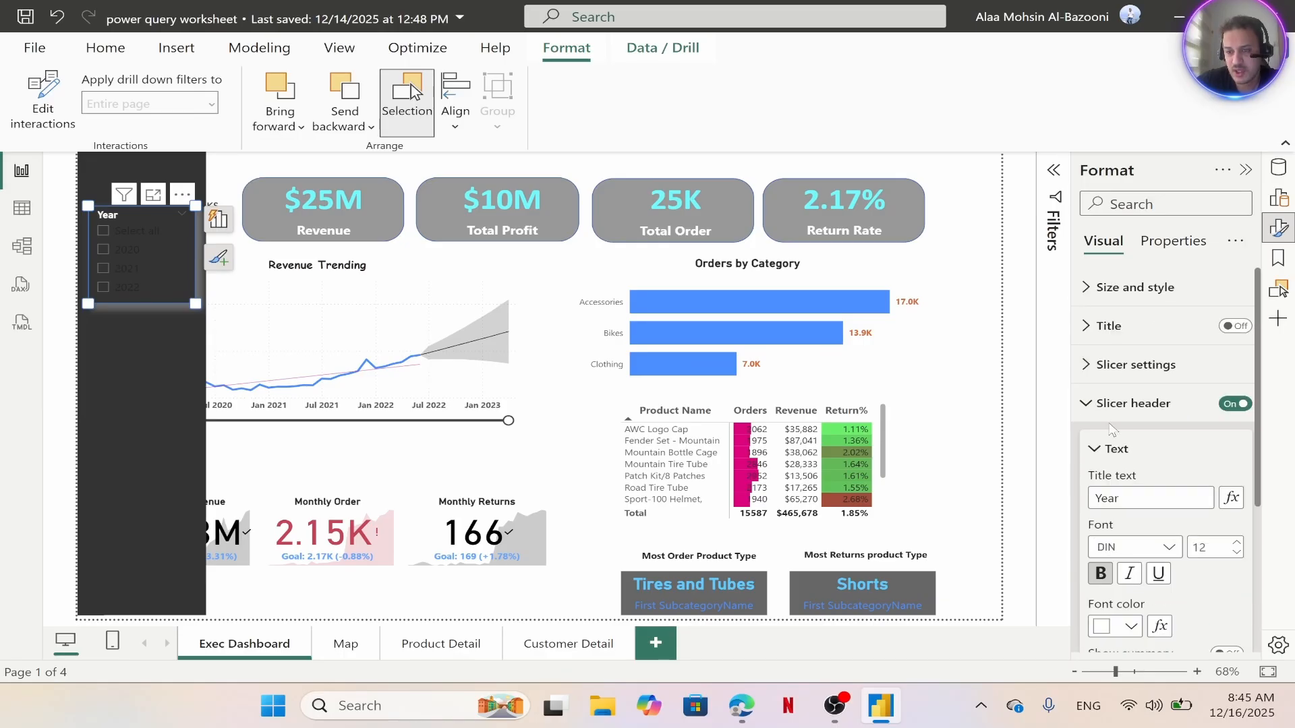
left_click(1134, 404)
Make the Year slicer's value labels bold and white
left_click(1119, 442)
scroll(1147, 516, "down", 3)
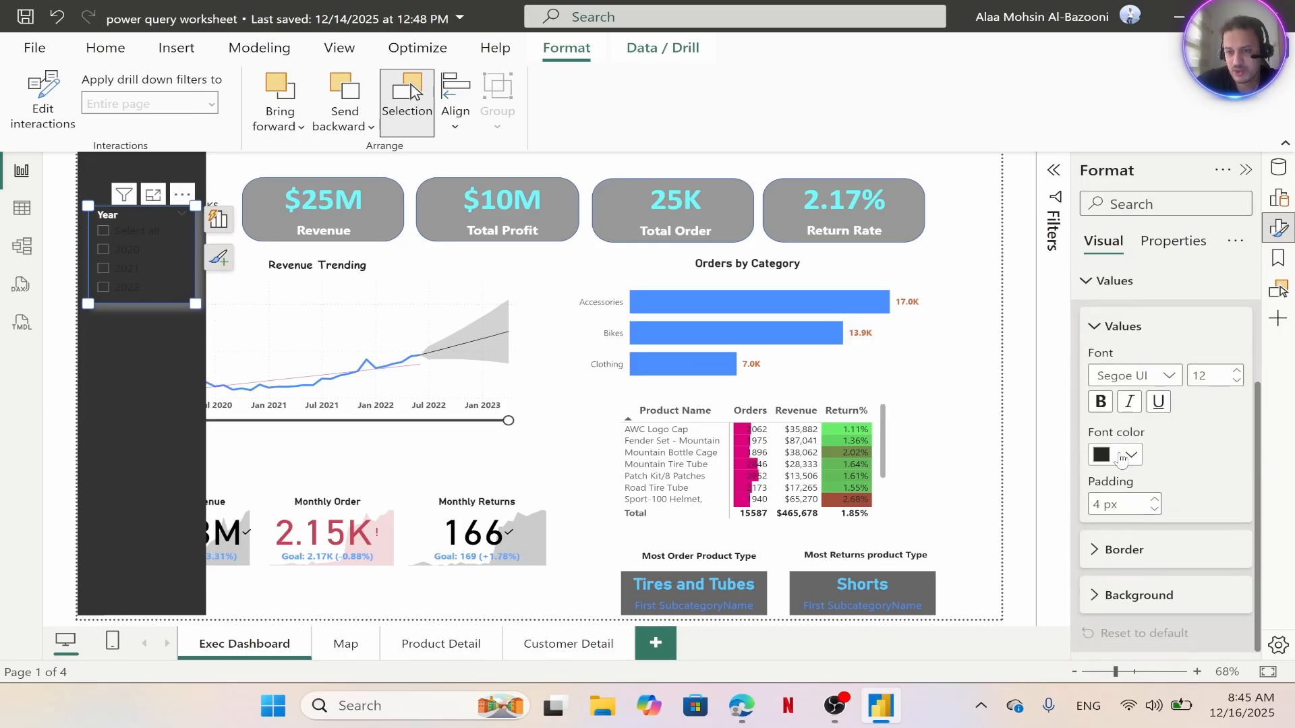
left_click(1100, 402)
left_click(1130, 457)
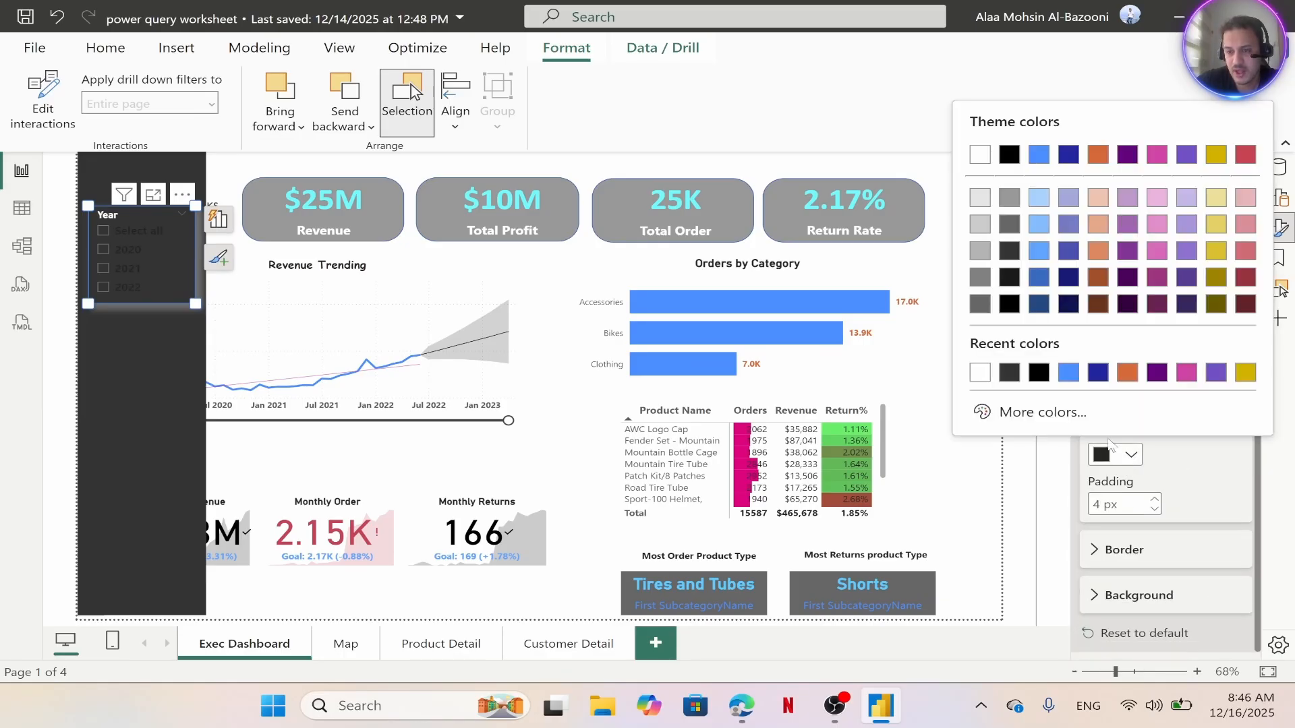
left_click(981, 156)
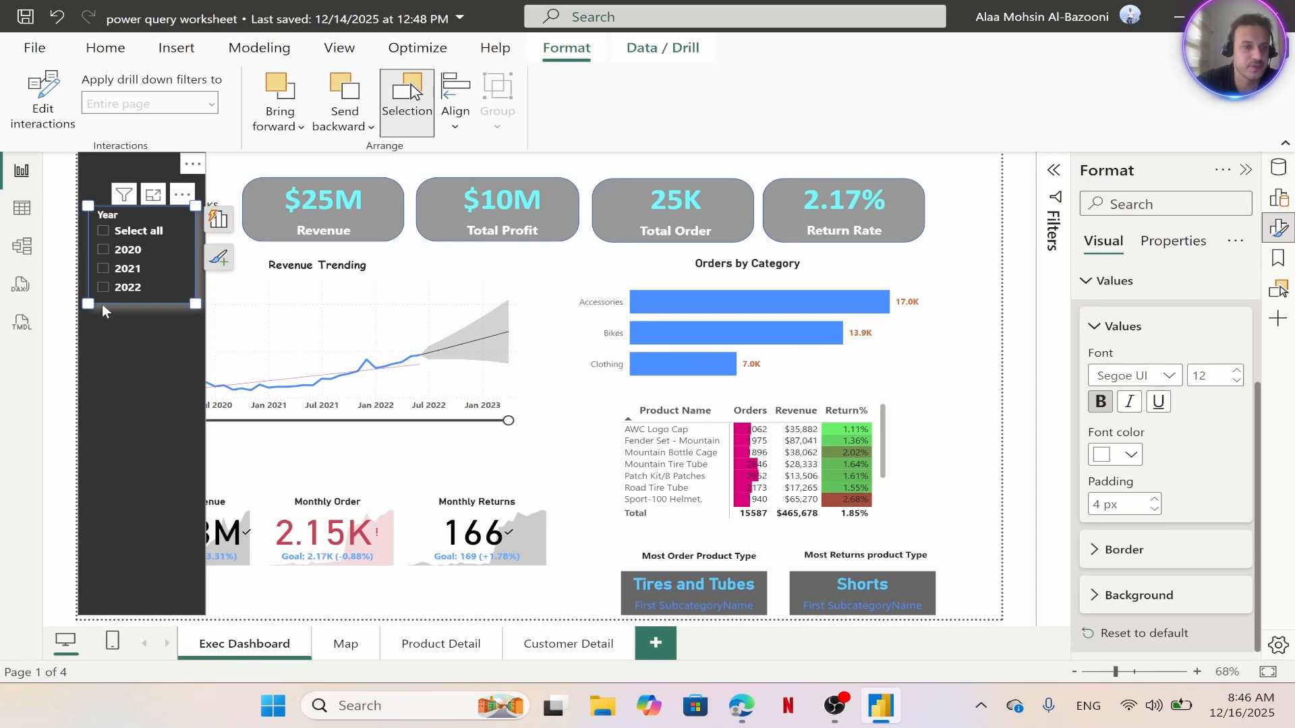
left_click(140, 381)
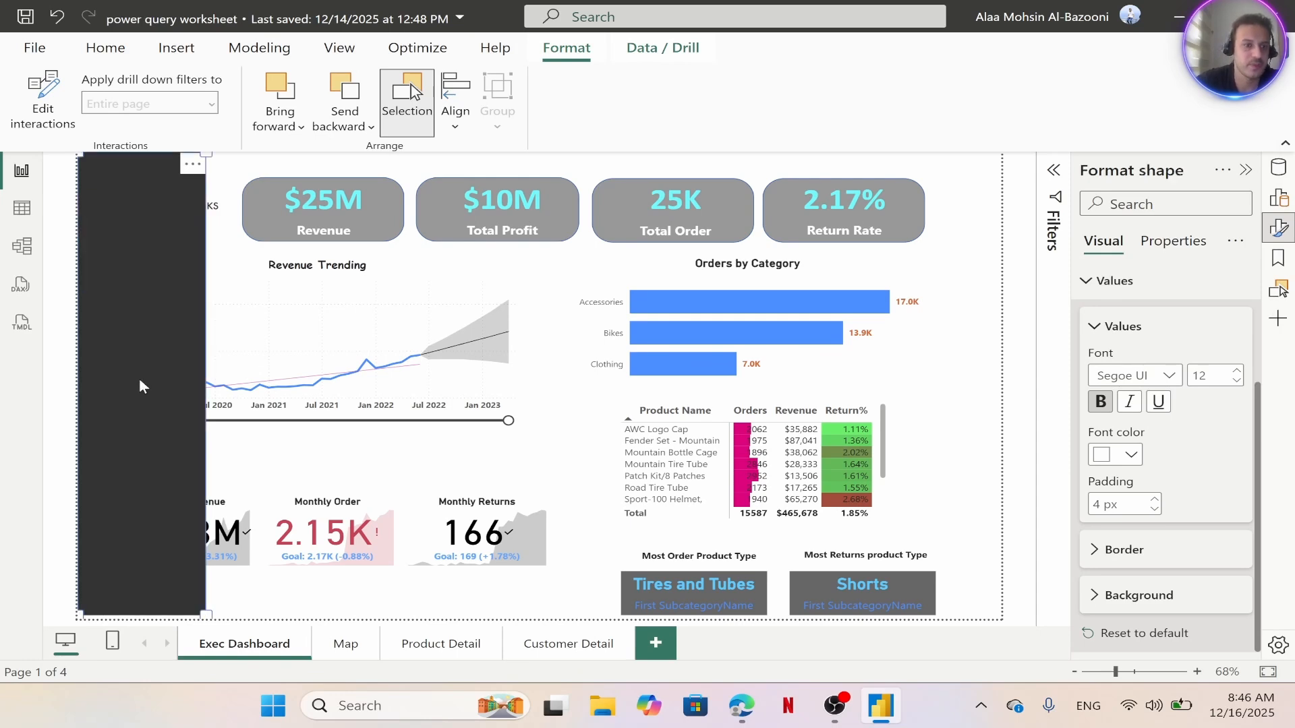
left_click(318, 587)
Duplicate the Year slicer and place the copy directly below the original on the dark grey panel
left_click(131, 215)
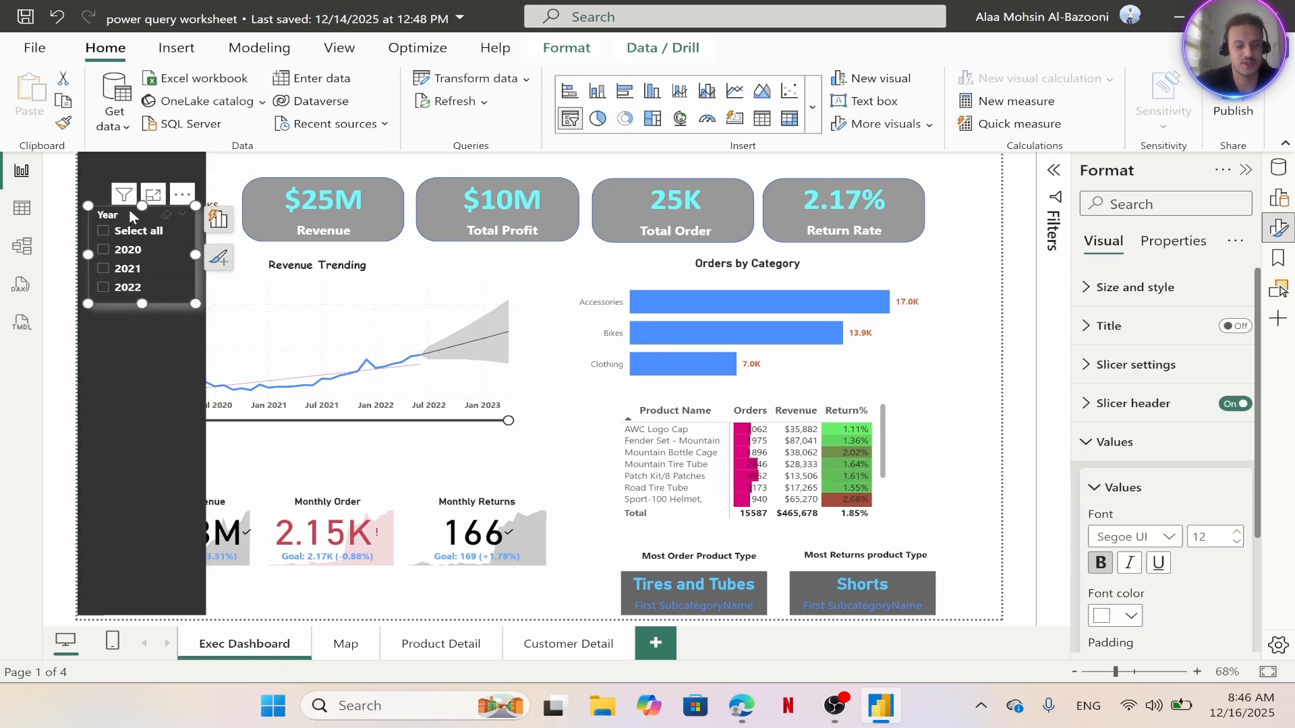
key("ctrl+c")
left_click(136, 358)
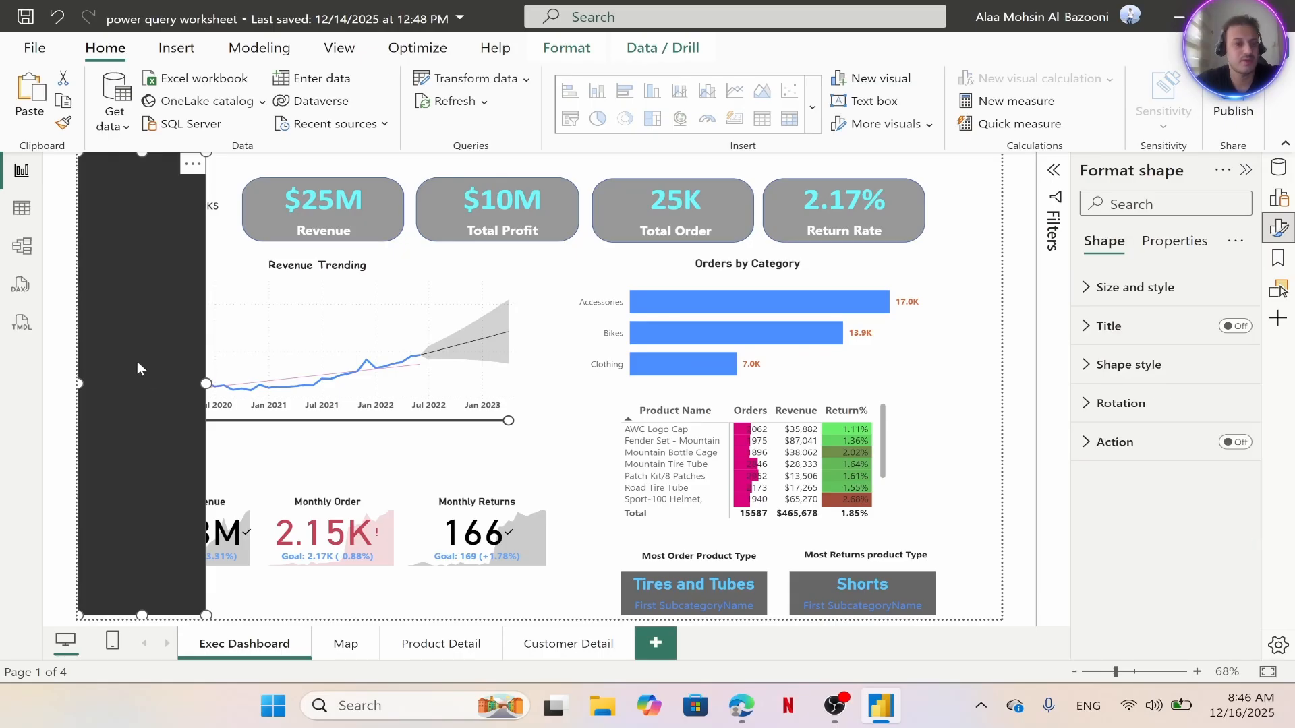
key("ctrl+v")
left_click_drag(160, 265, 157, 363)
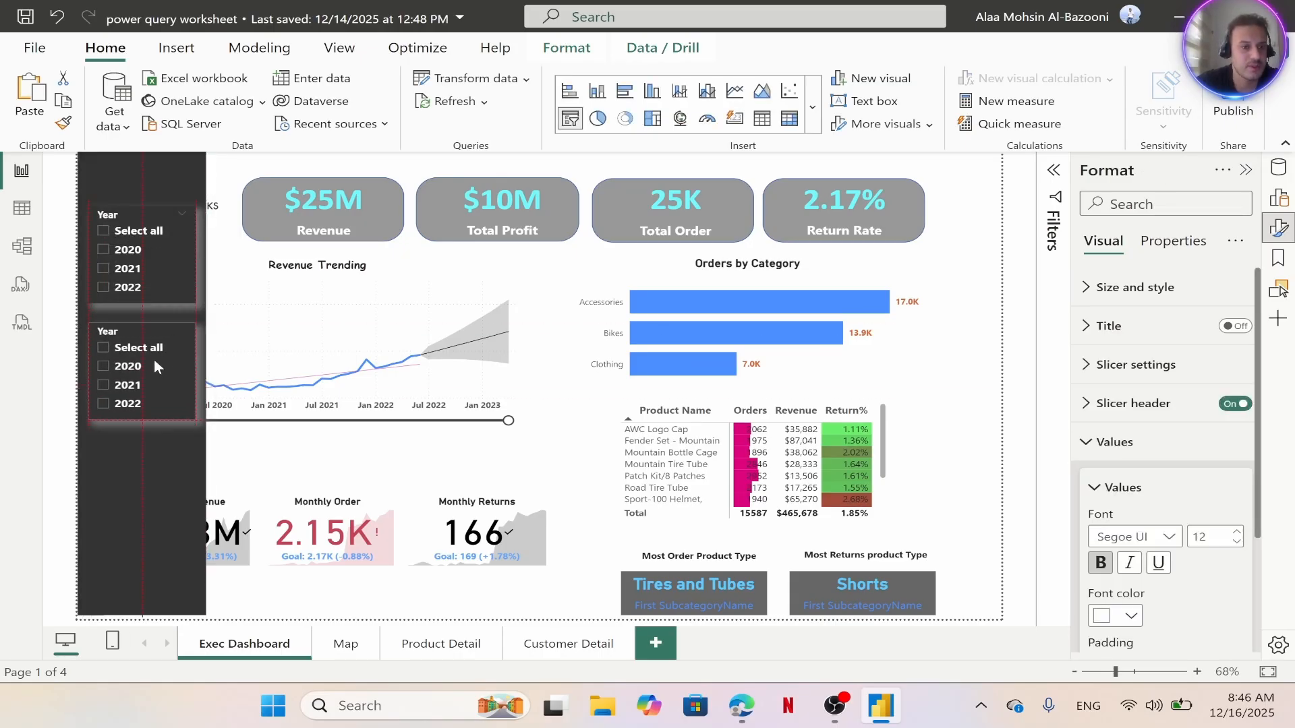
Replace the duplicated slicer's Year field with Continent from the Territory Lookup table
left_click(217, 335)
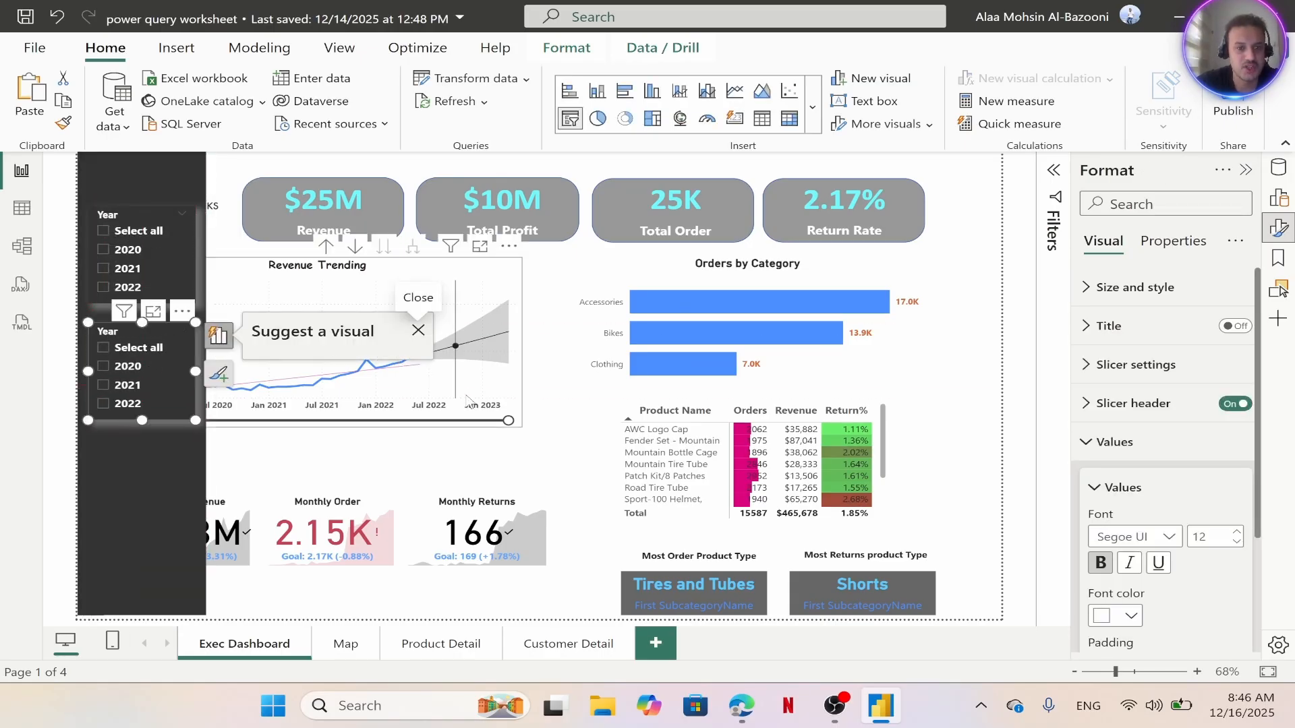
left_click(373, 385)
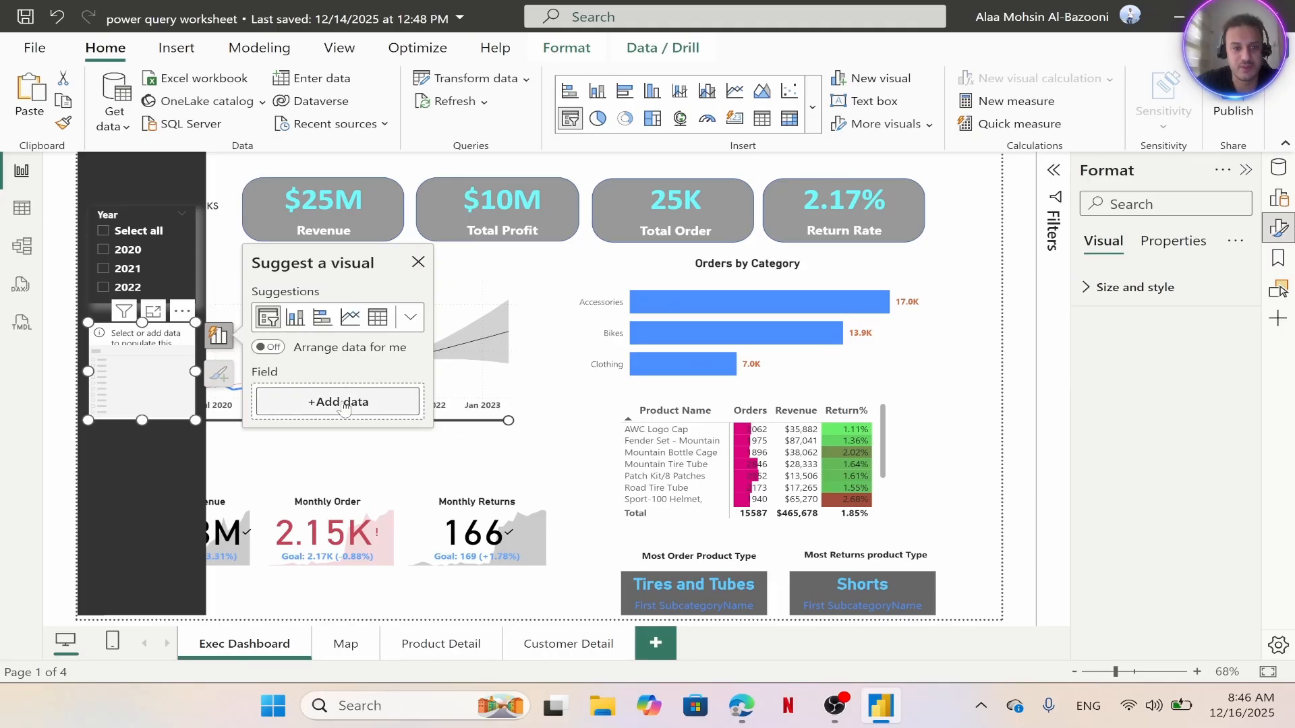
left_click(340, 403)
type("cont")
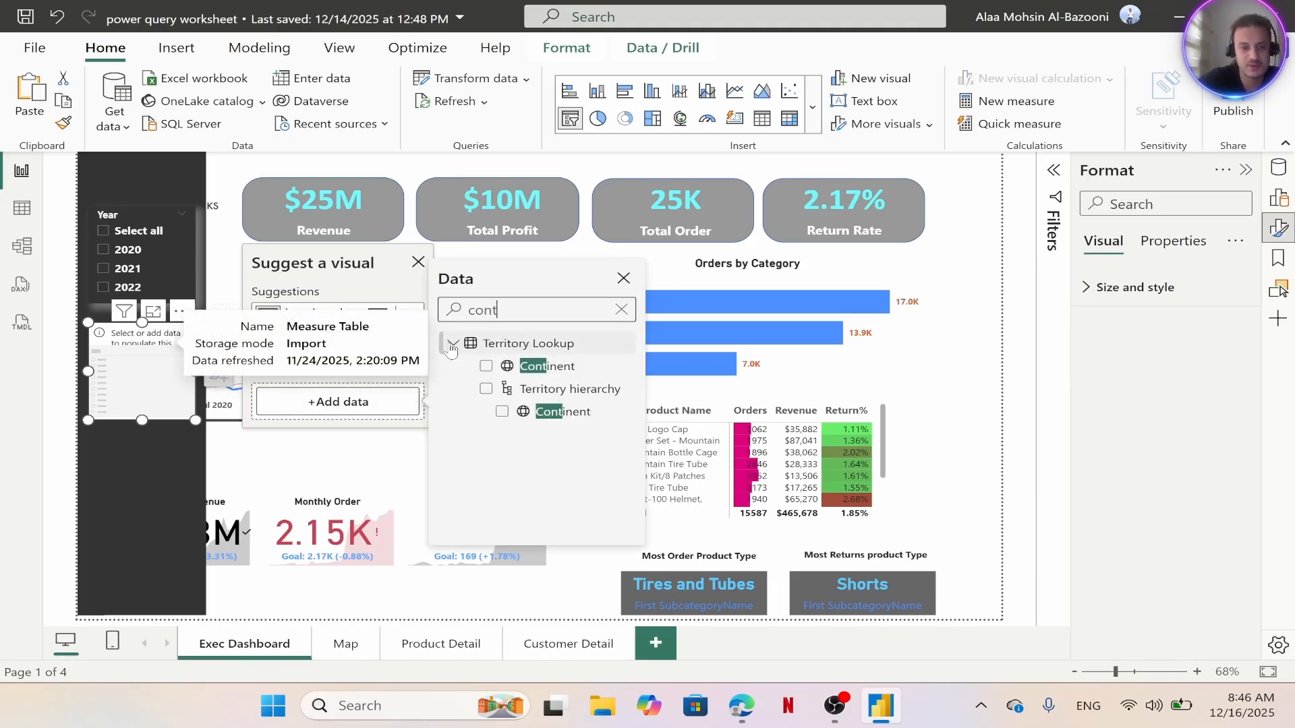
left_click(486, 367)
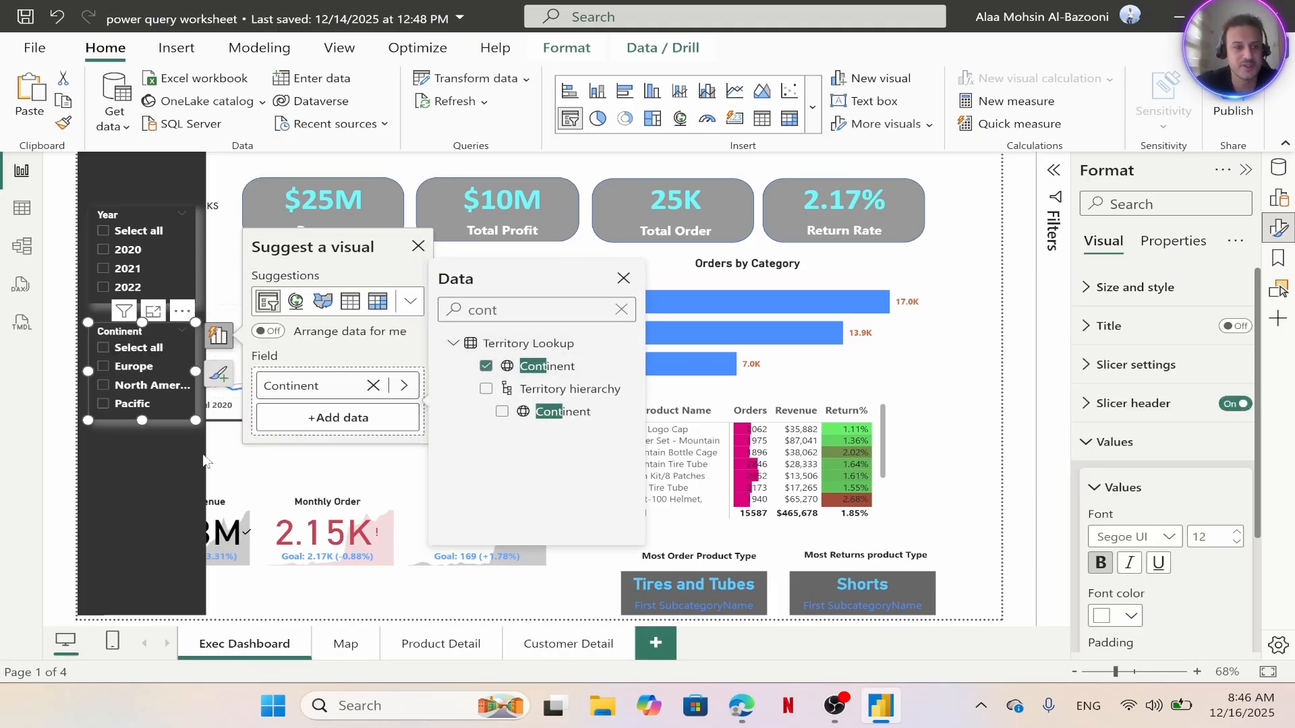
left_click(490, 599)
left_click(146, 470)
left_click(316, 588)
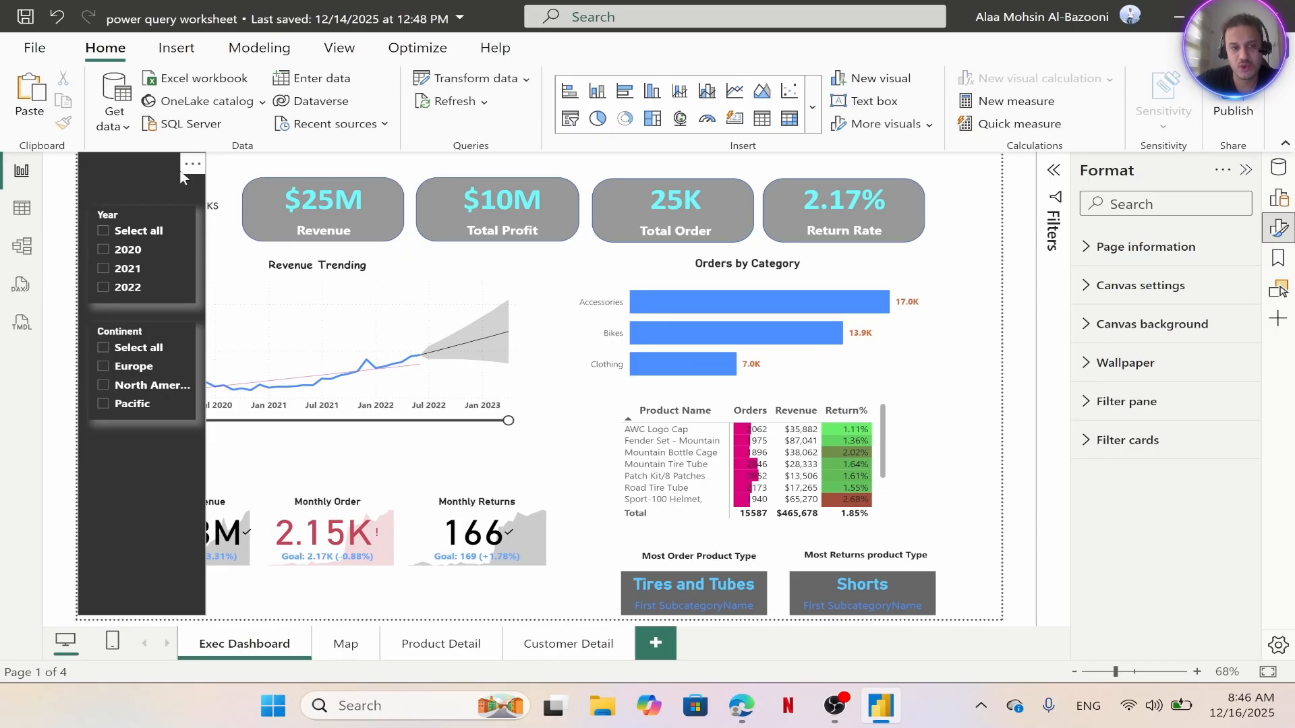
Insert a left arrow button, narrowed to fit in the upper right corner of the dark grey panel above the slicers
left_click(188, 60)
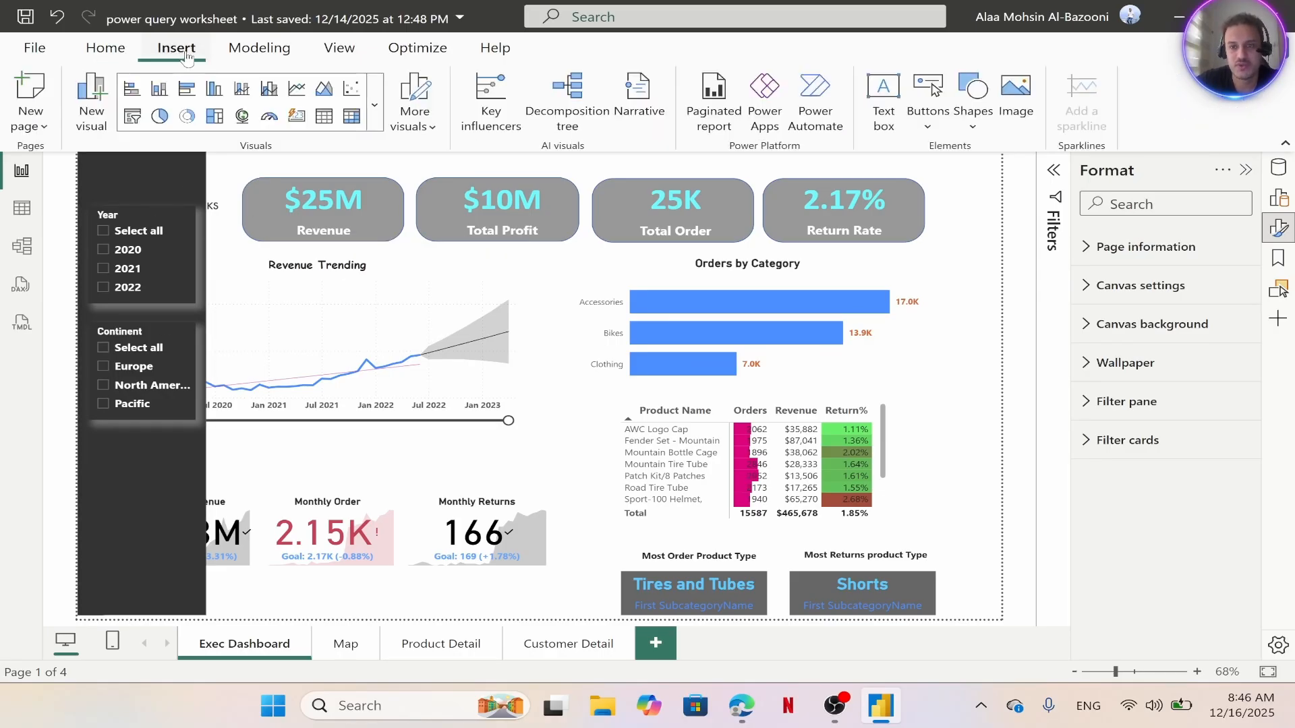
left_click(928, 126)
left_click(917, 158)
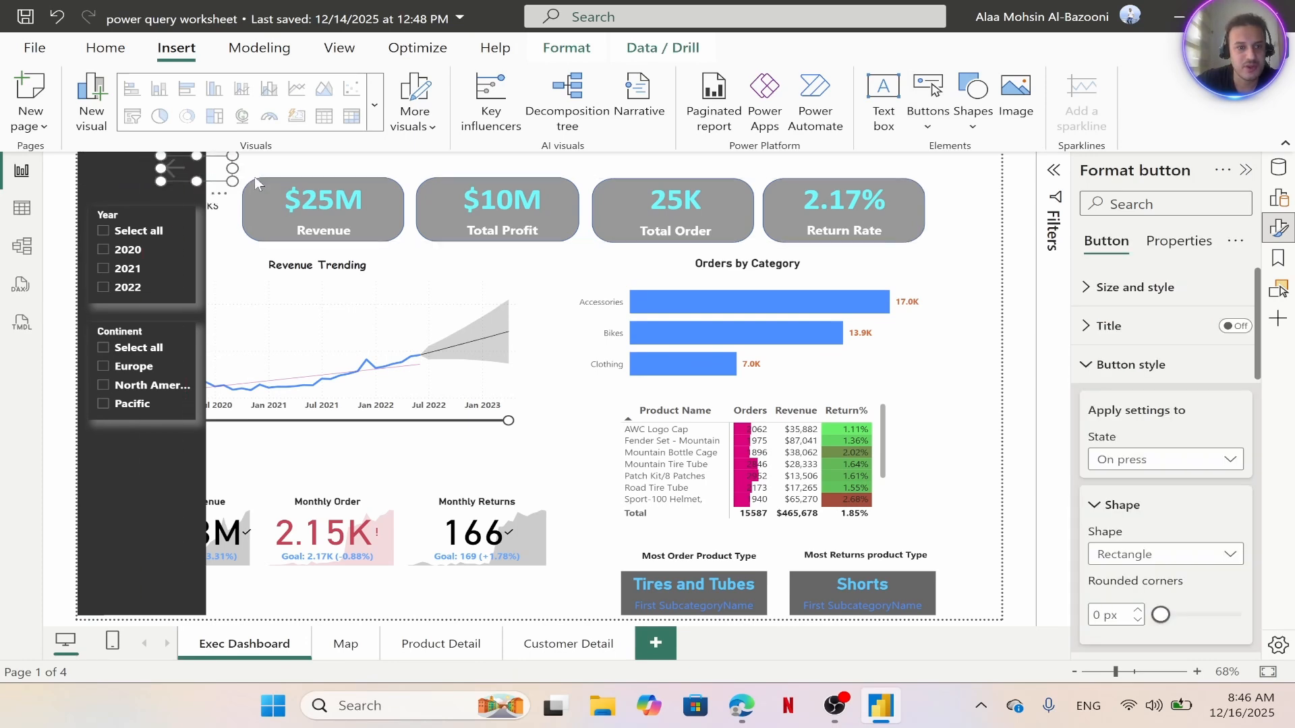
left_click_drag(232, 168, 187, 169)
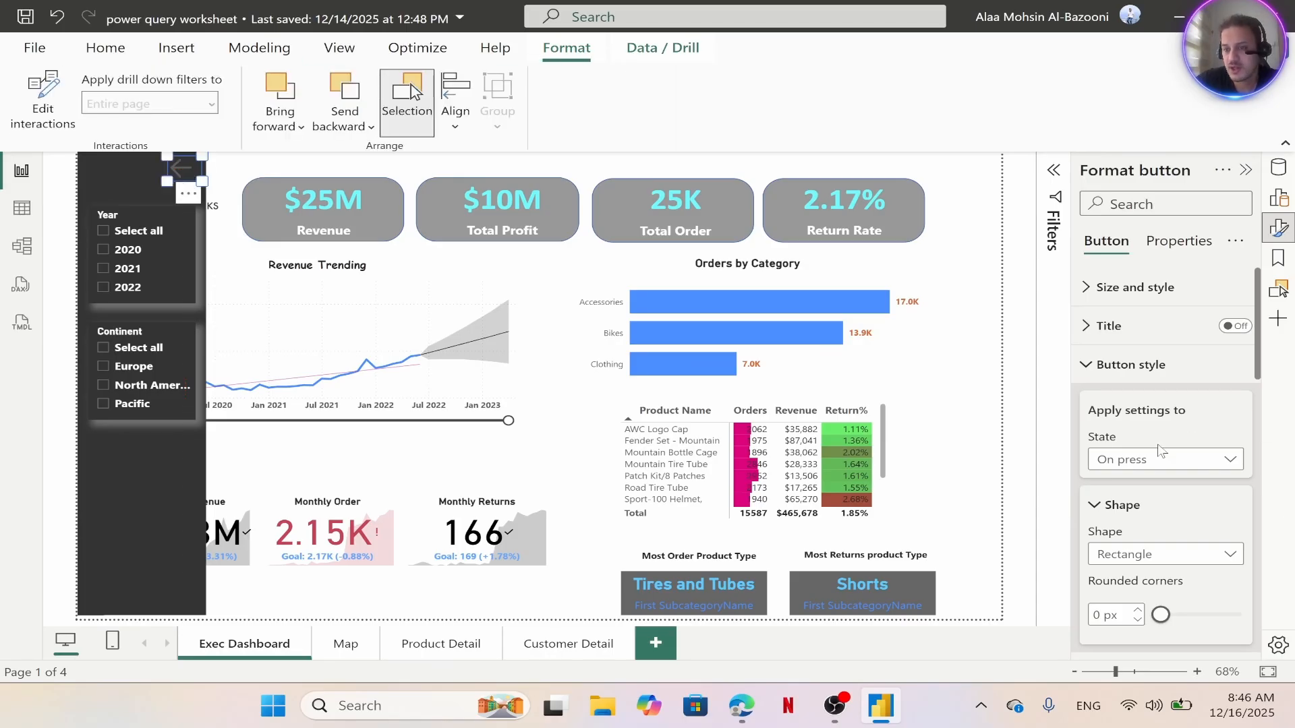
Set the line color of the arrow button's icon to white
scroll(1117, 433, "down", 2)
left_click(1119, 368)
left_click(1120, 425)
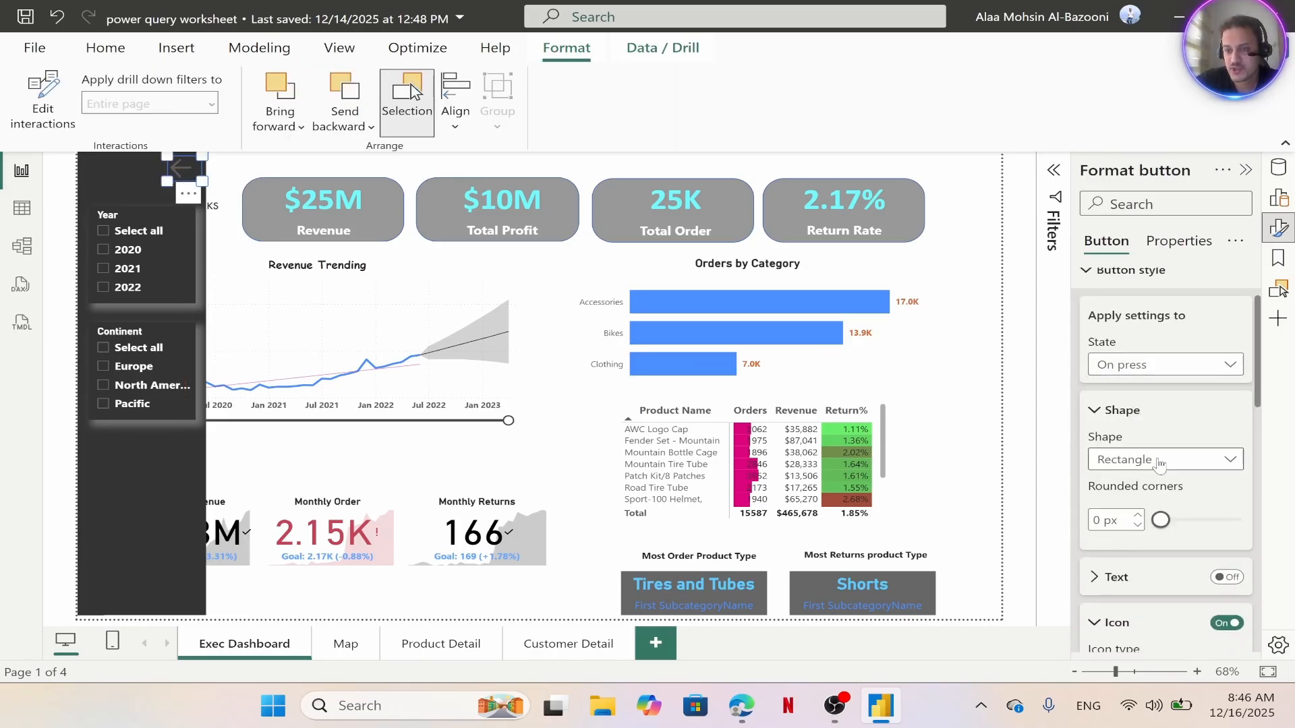
scroll(1175, 437, "down", 4)
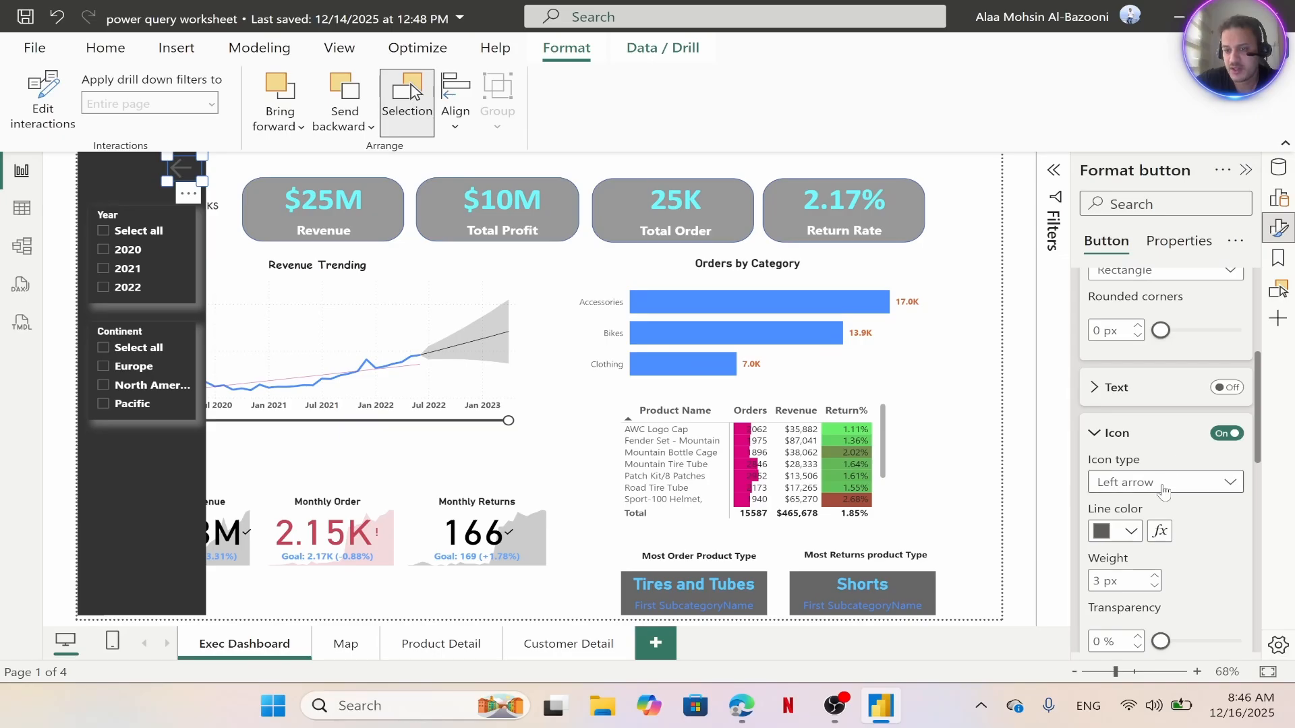
left_click(1131, 532)
left_click(980, 233)
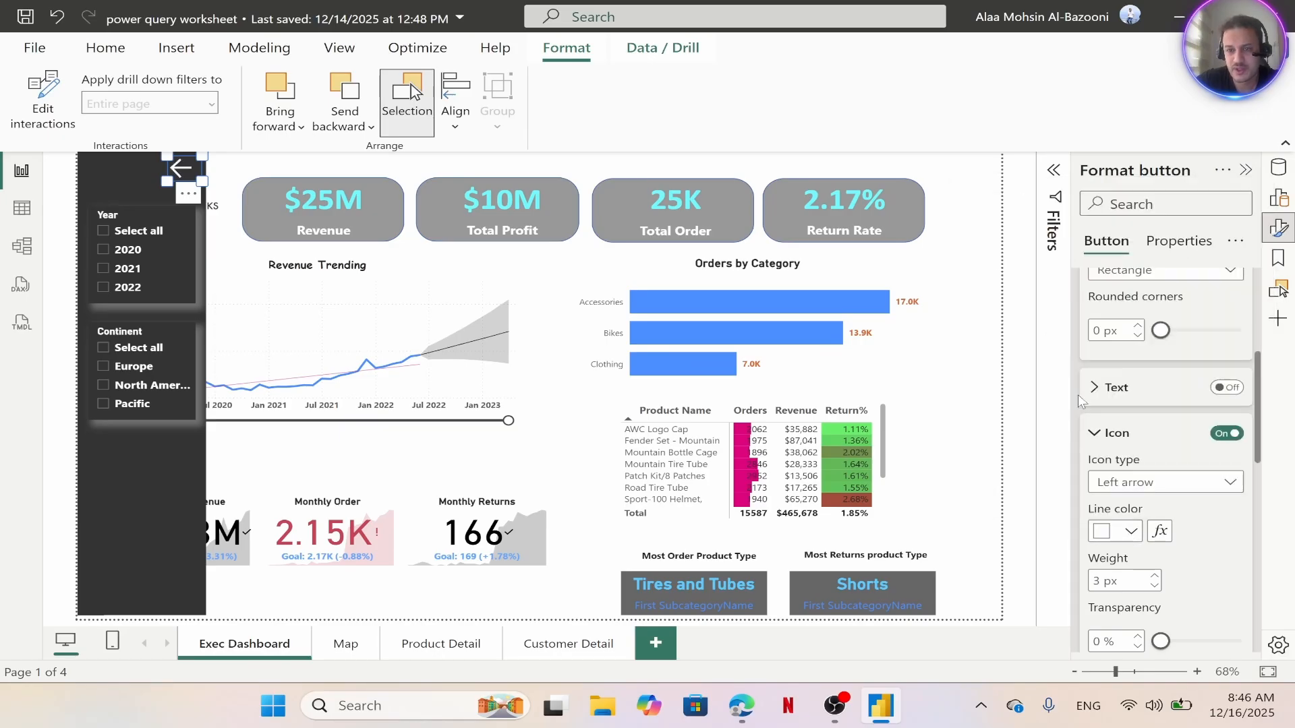
Set the arrow button icon's line color for the On hover state to a custom light cyan
scroll(1171, 538, "up", 4)
left_click(1151, 465)
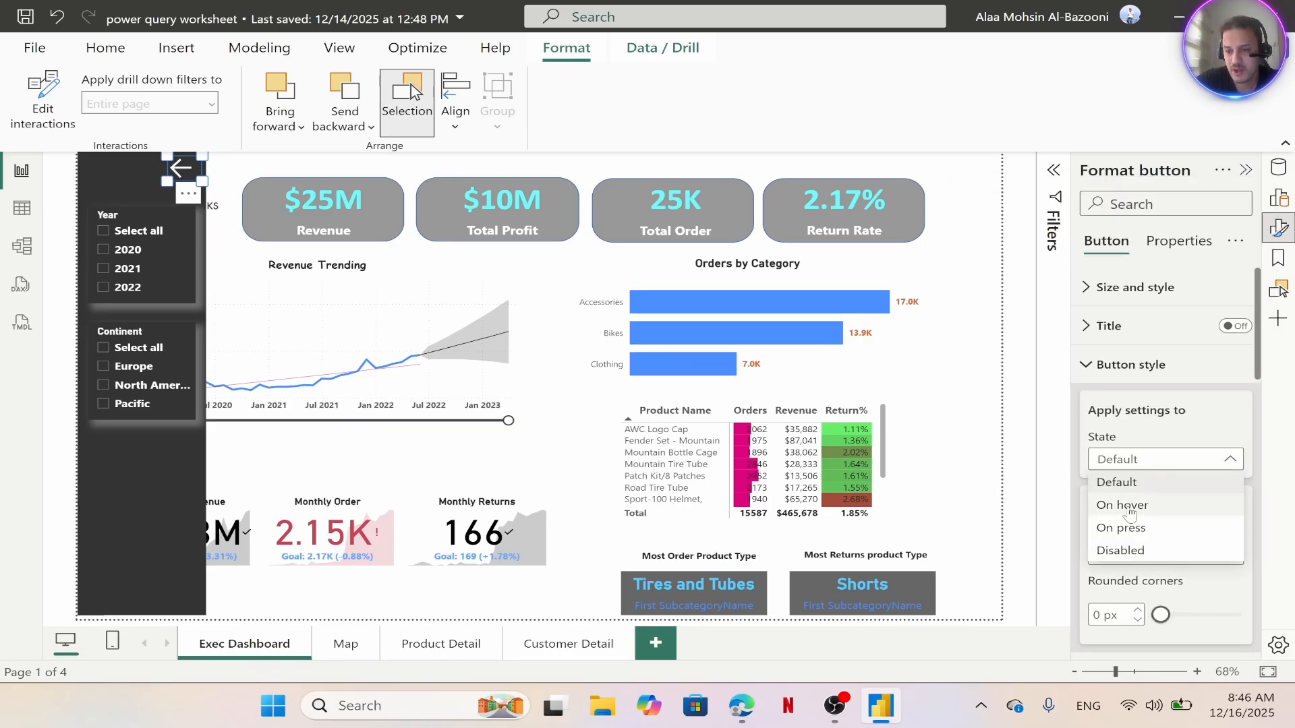
left_click(1131, 503)
scroll(1153, 546, "down", 6)
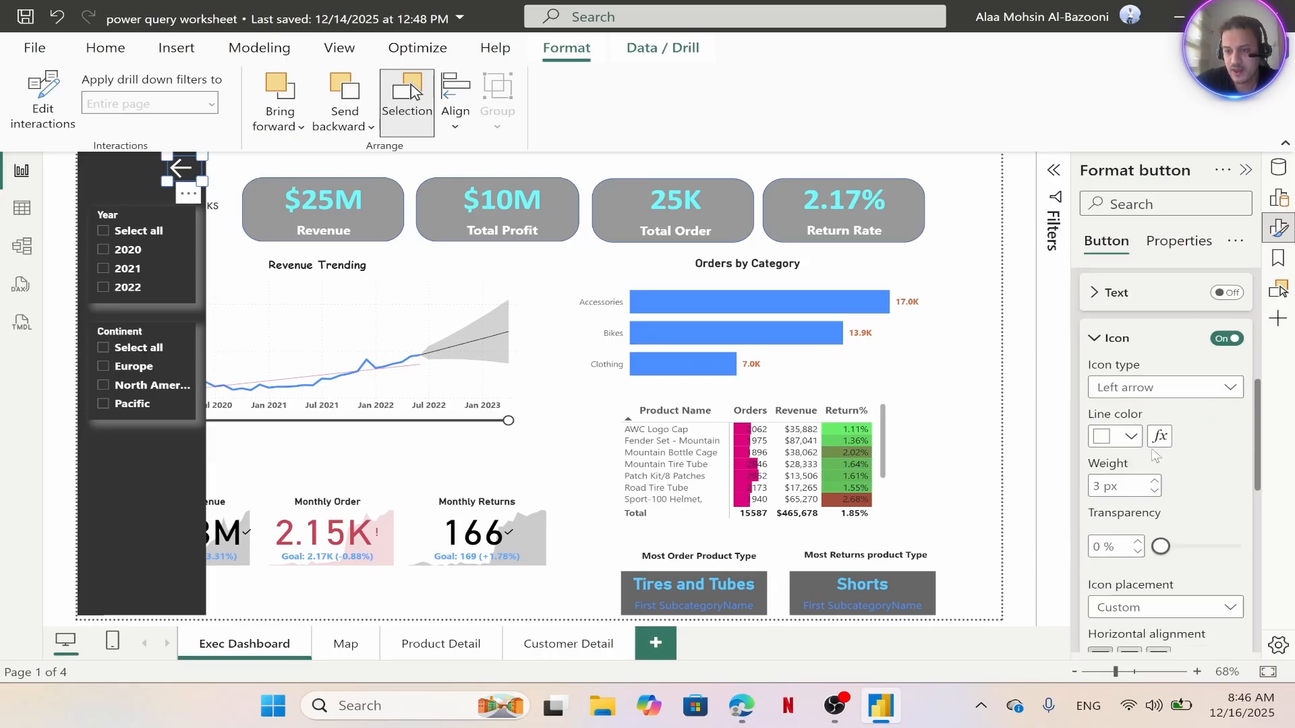
left_click(1184, 388)
left_click(1140, 437)
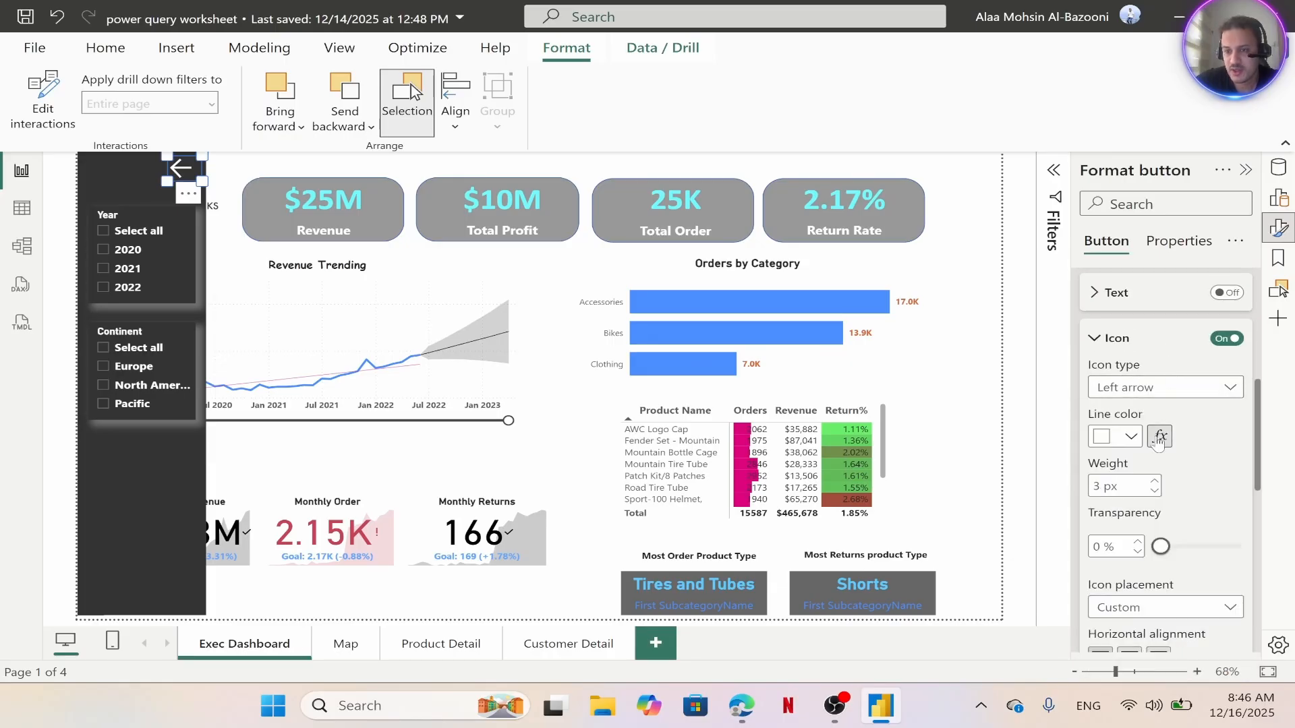
left_click(1133, 437)
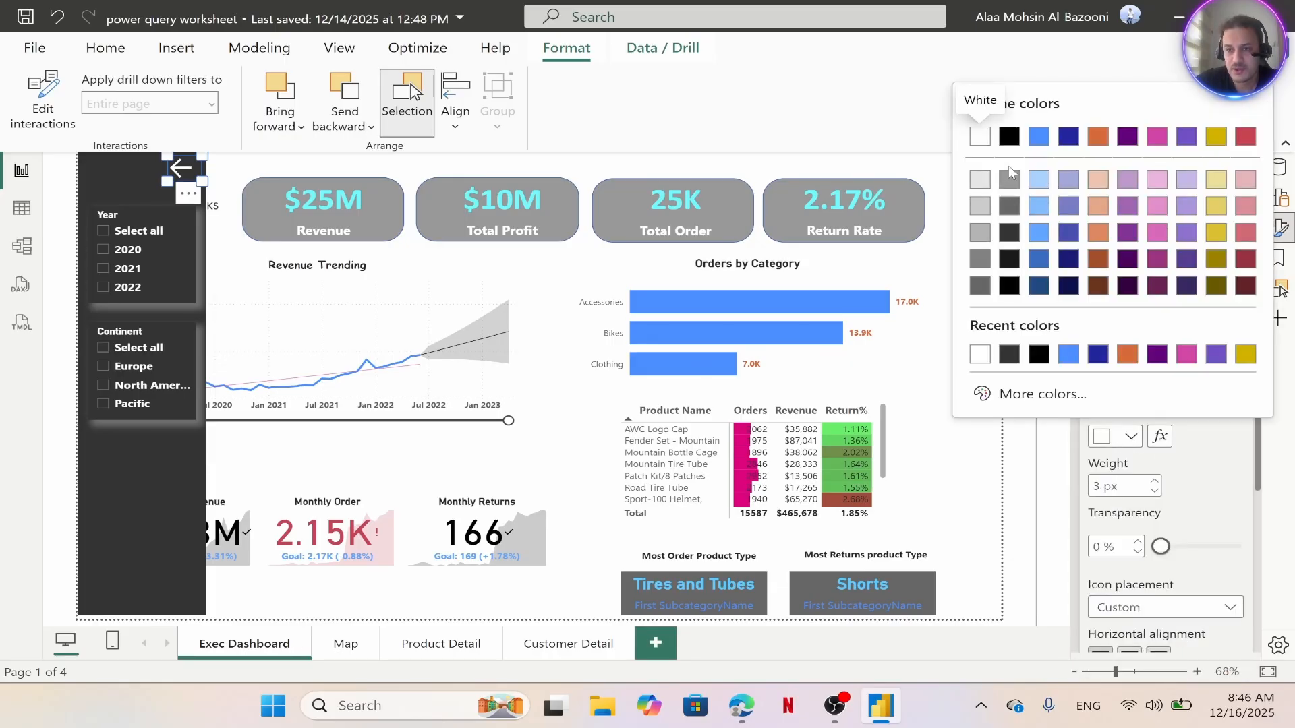
left_click(1032, 394)
left_click_drag(986, 337, 1120, 328)
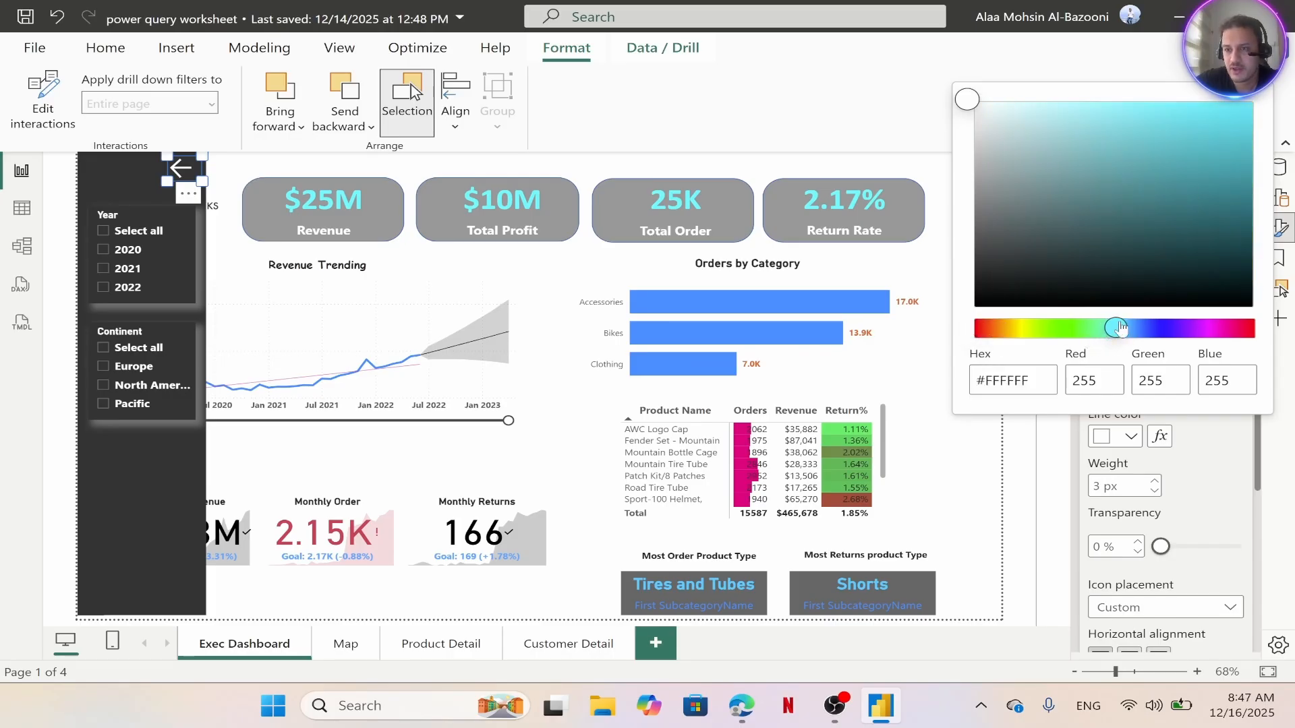
left_click(1240, 107)
left_click(1206, 504)
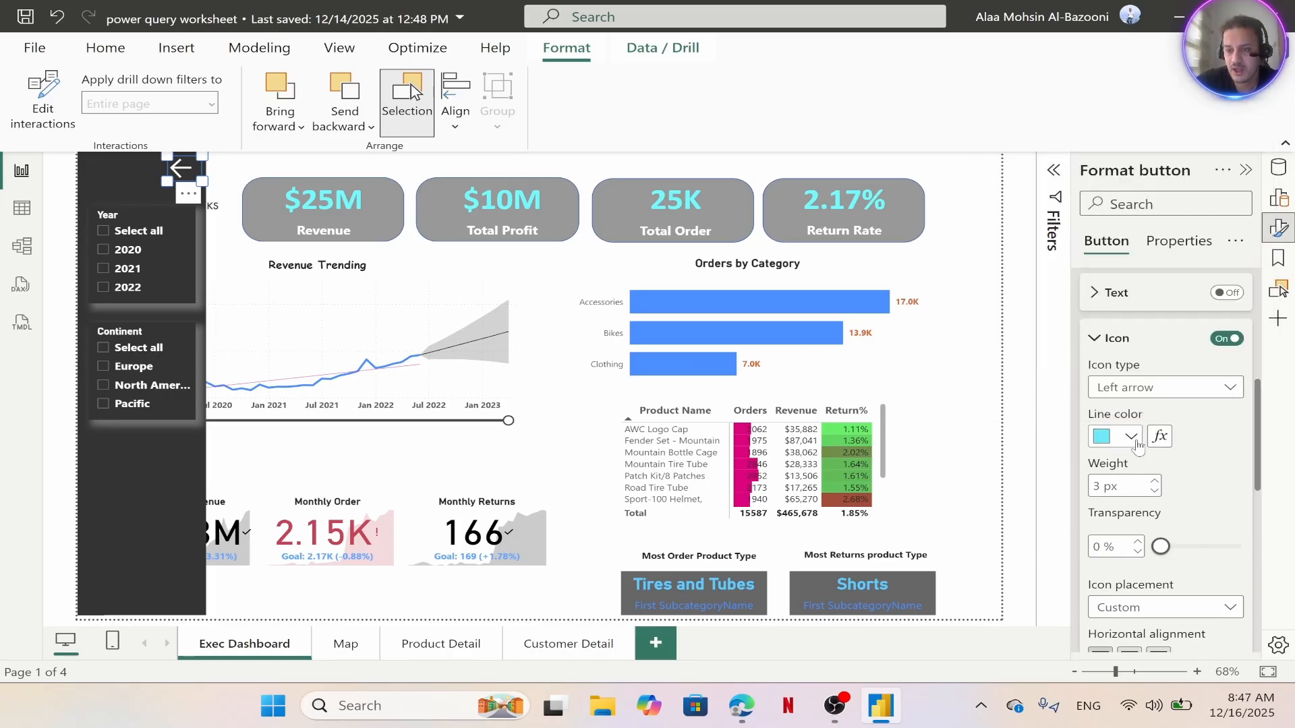
Set the arrow button icon's line color for the On press state to the same light cyan
scroll(1125, 451, "up", 5)
left_click(1124, 457)
left_click(1128, 529)
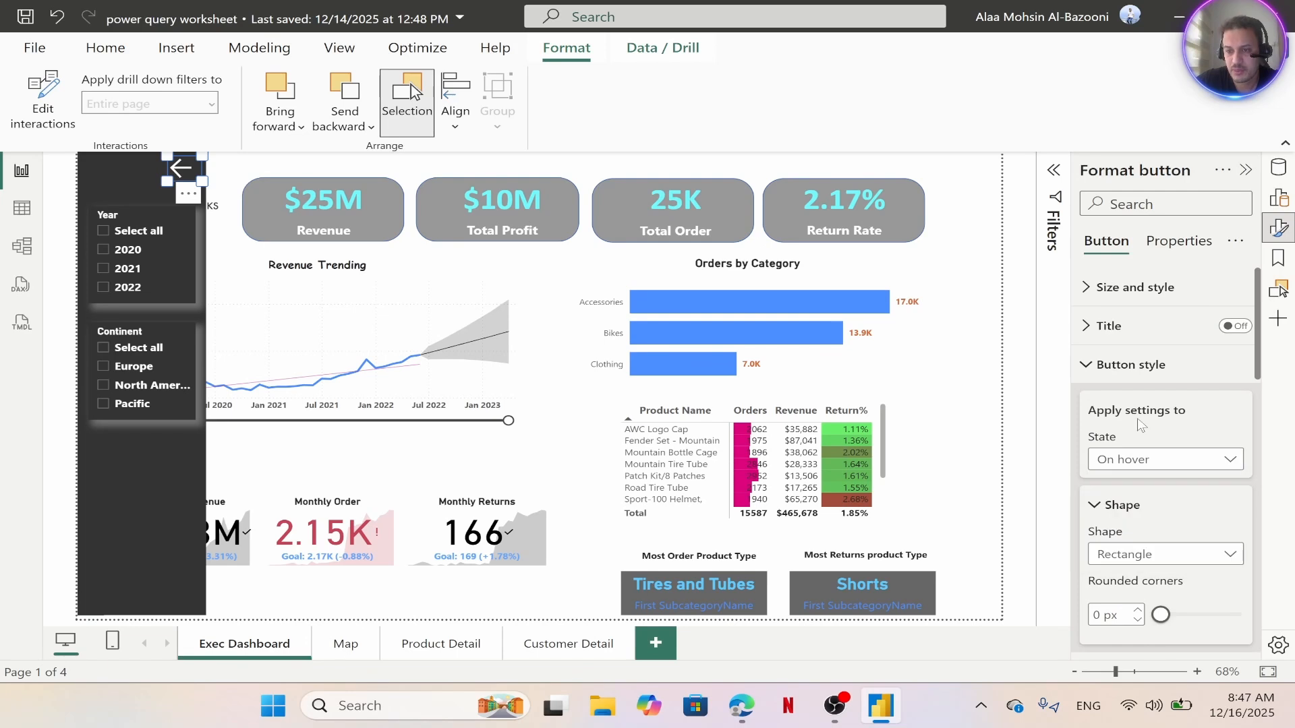
scroll(1139, 425, "down", 4)
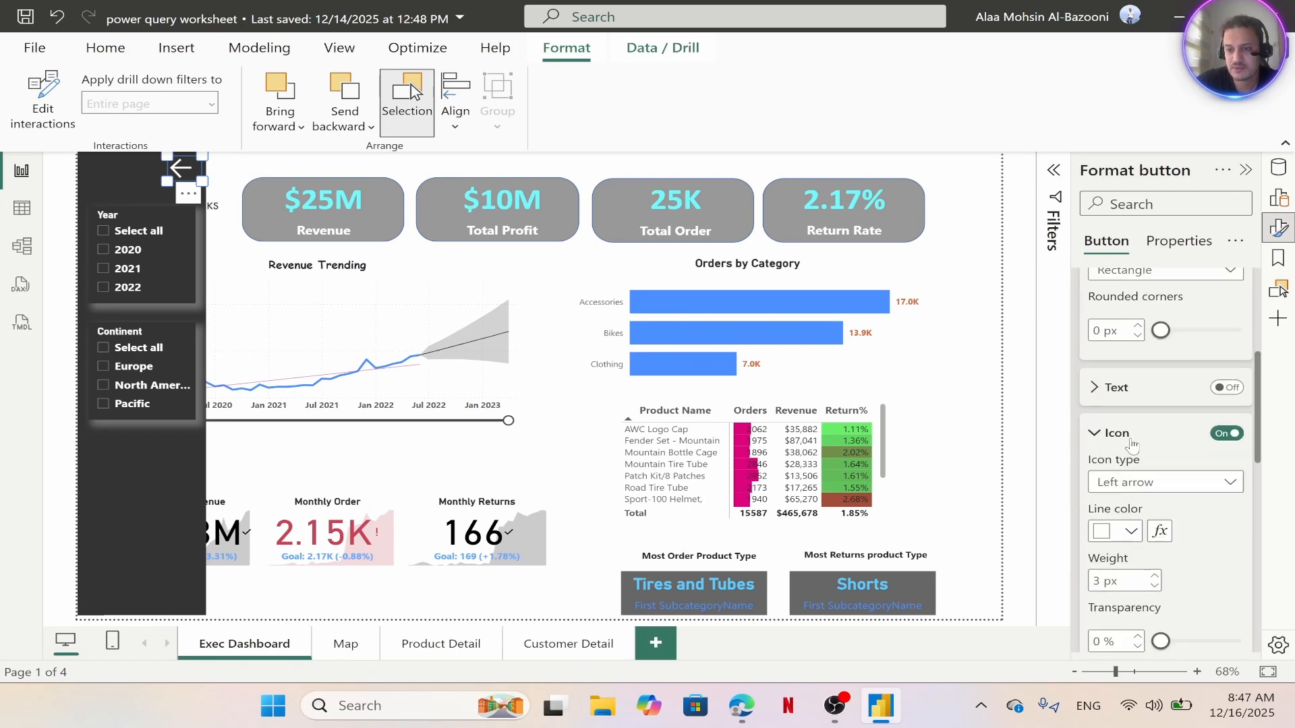
left_click(1131, 532)
left_click(986, 449)
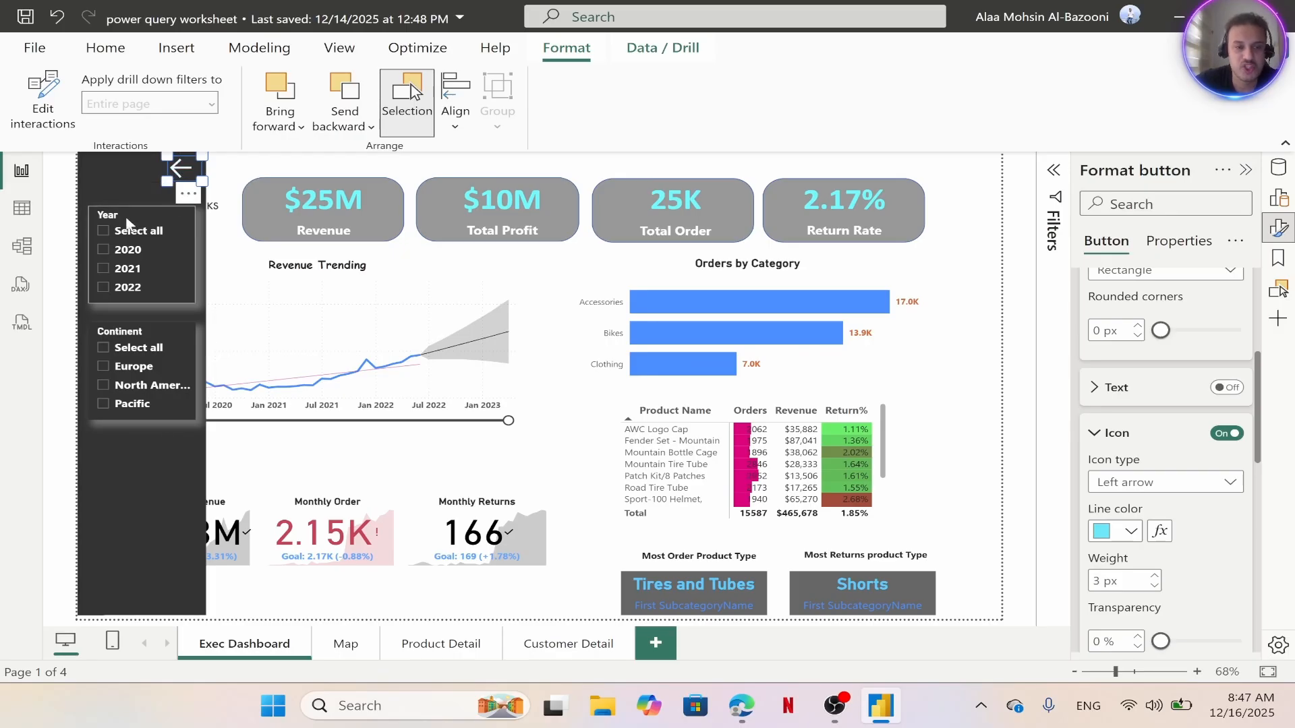
Group the arrow button, the Year and Continent slicers and the dark grey panel together
left_click(165, 270)
left_click(179, 372)
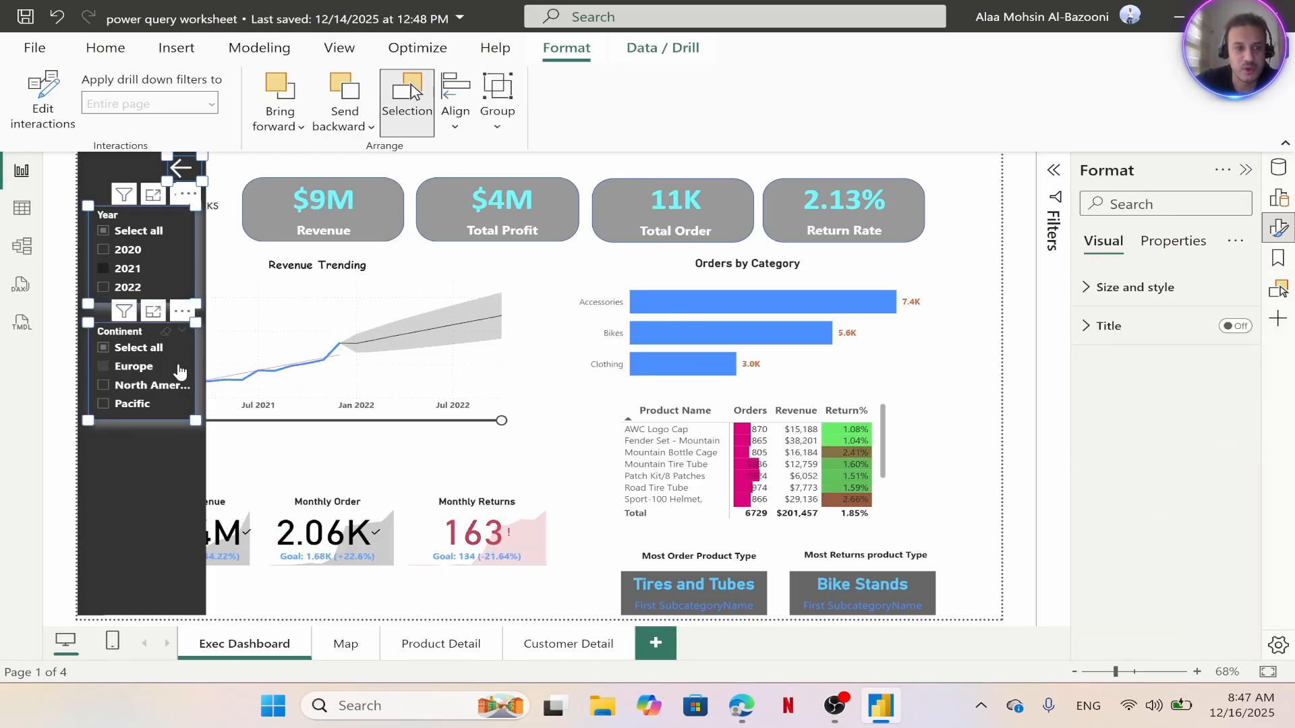
left_click(155, 485)
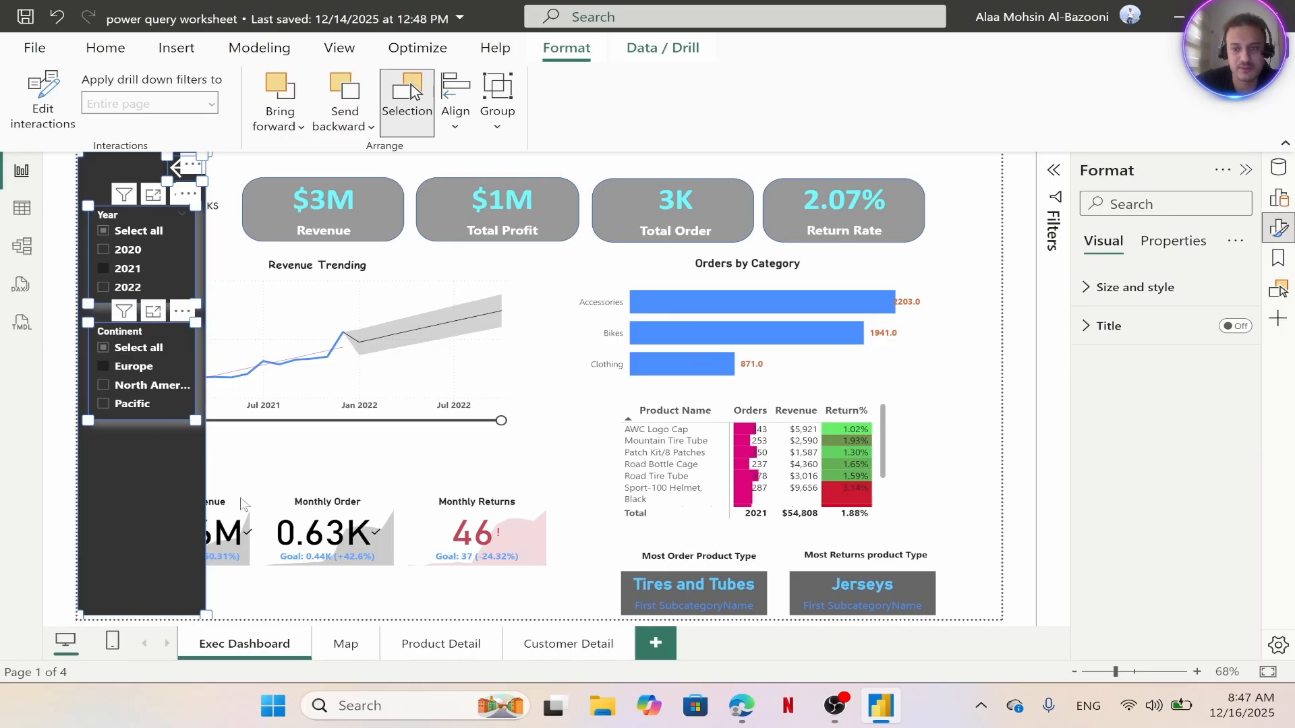
left_click(1280, 291)
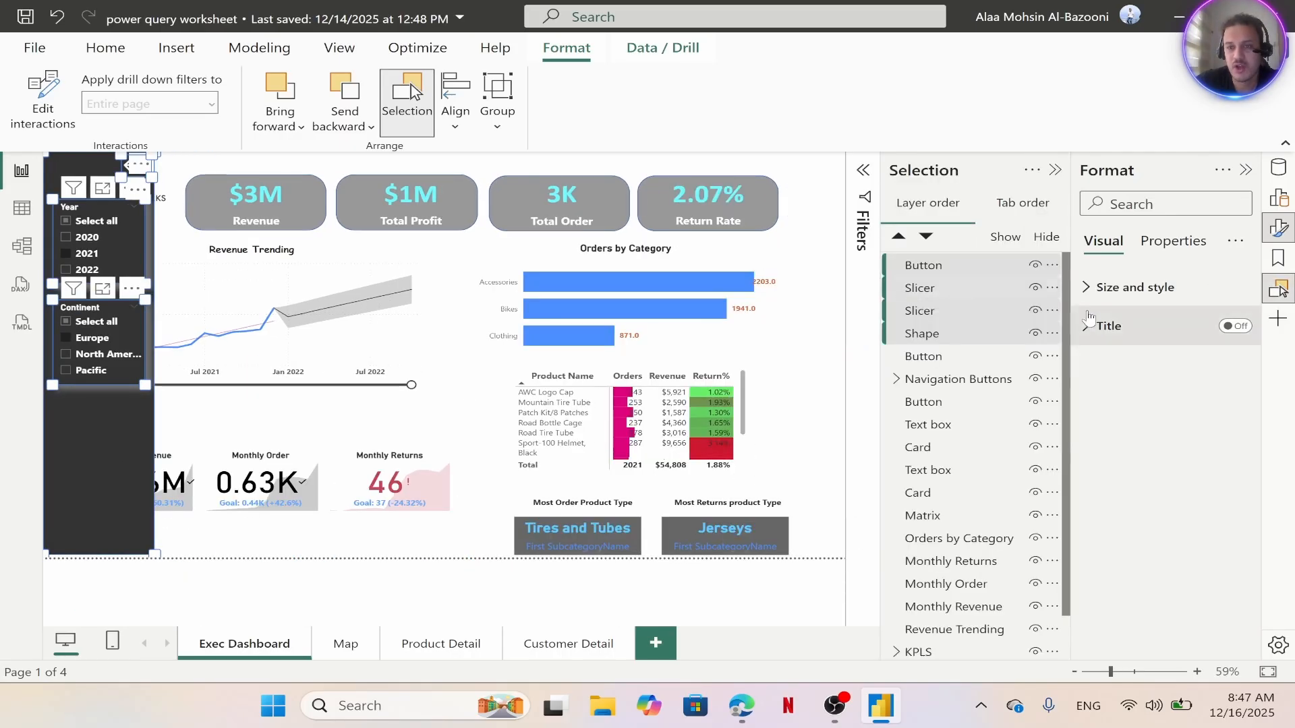
right_click(928, 272)
mouse_move(951, 277)
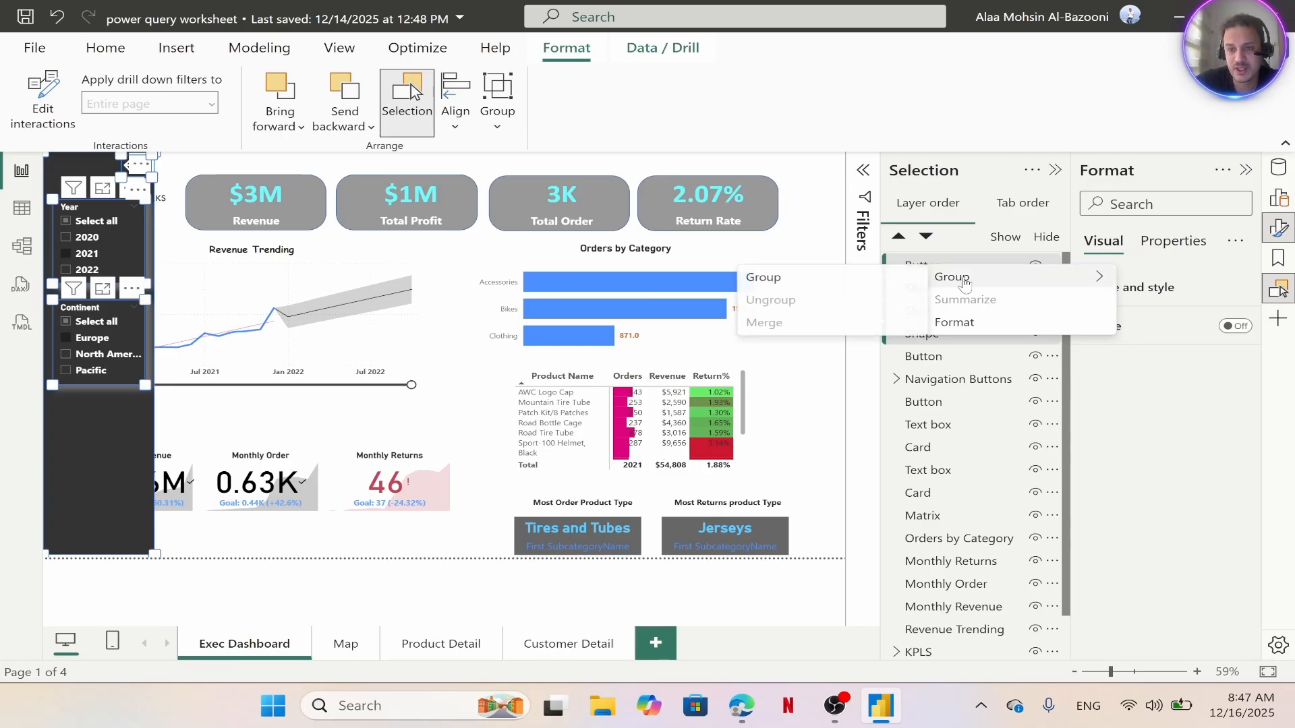
left_click(808, 283)
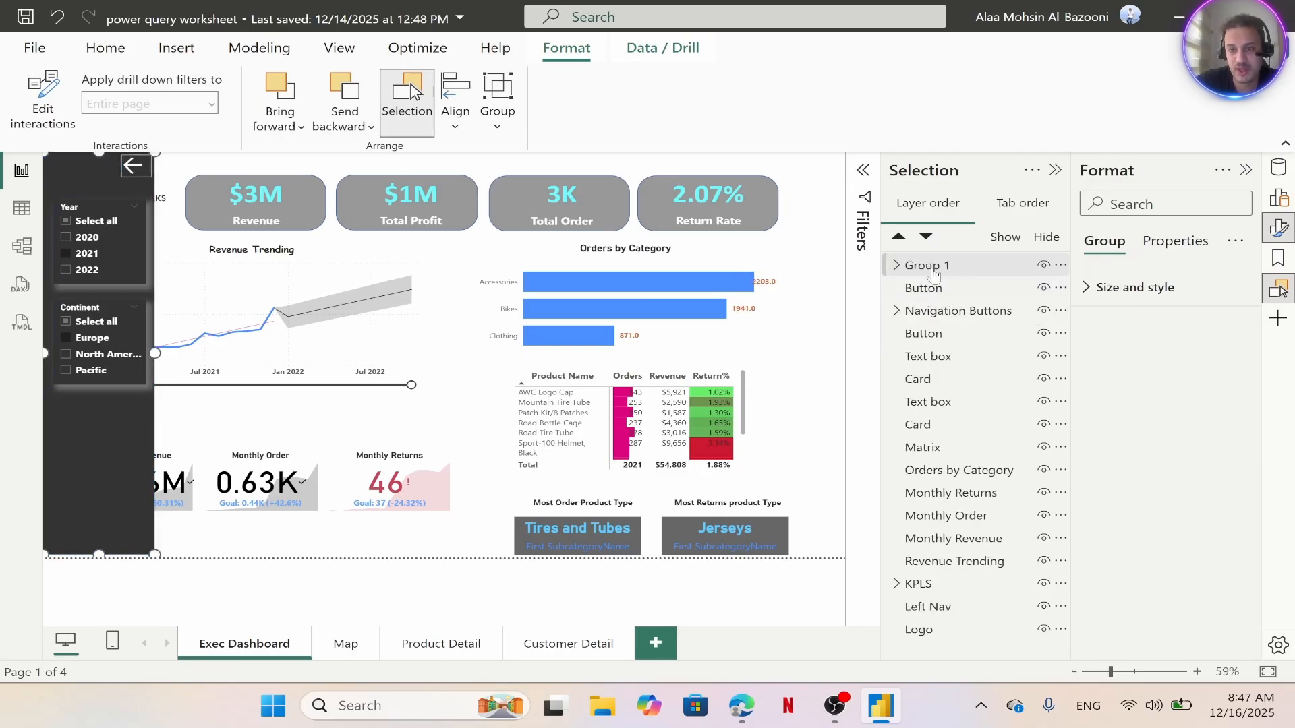
Rename the new group as Slicer Panel
double_click(955, 267)
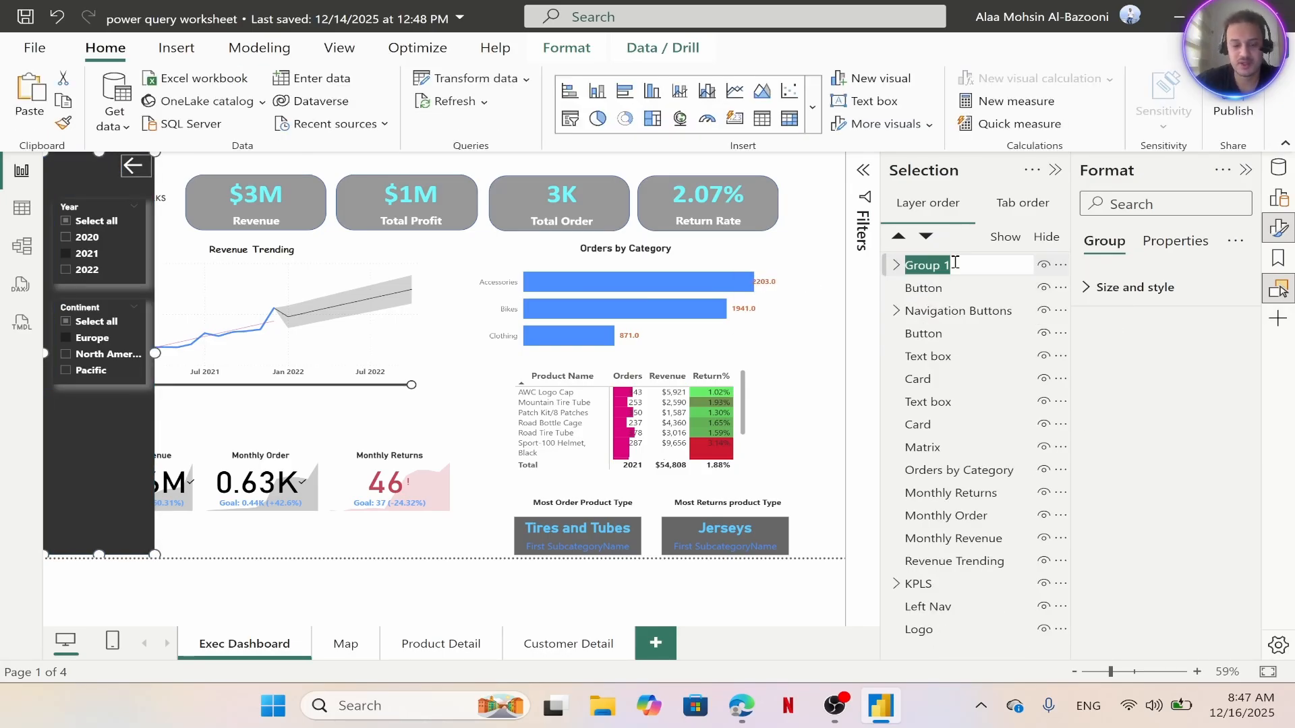
type("Slicer Panel")
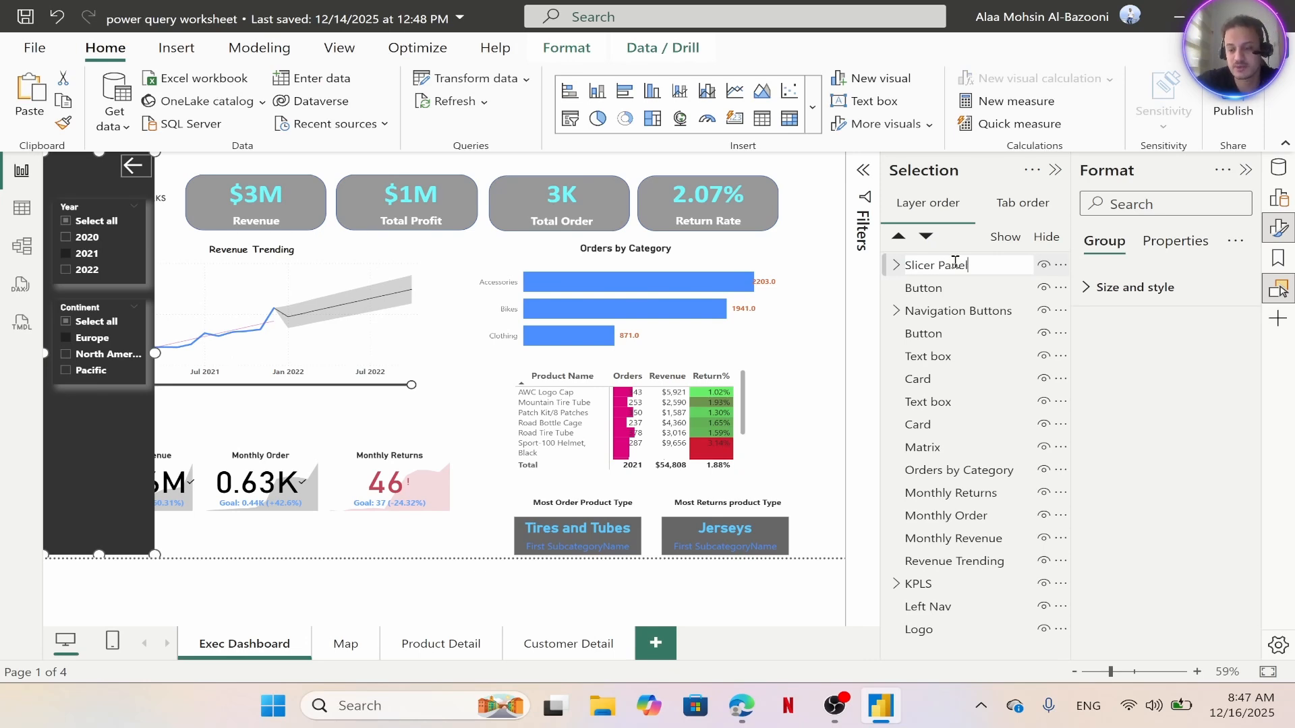
key("Return")
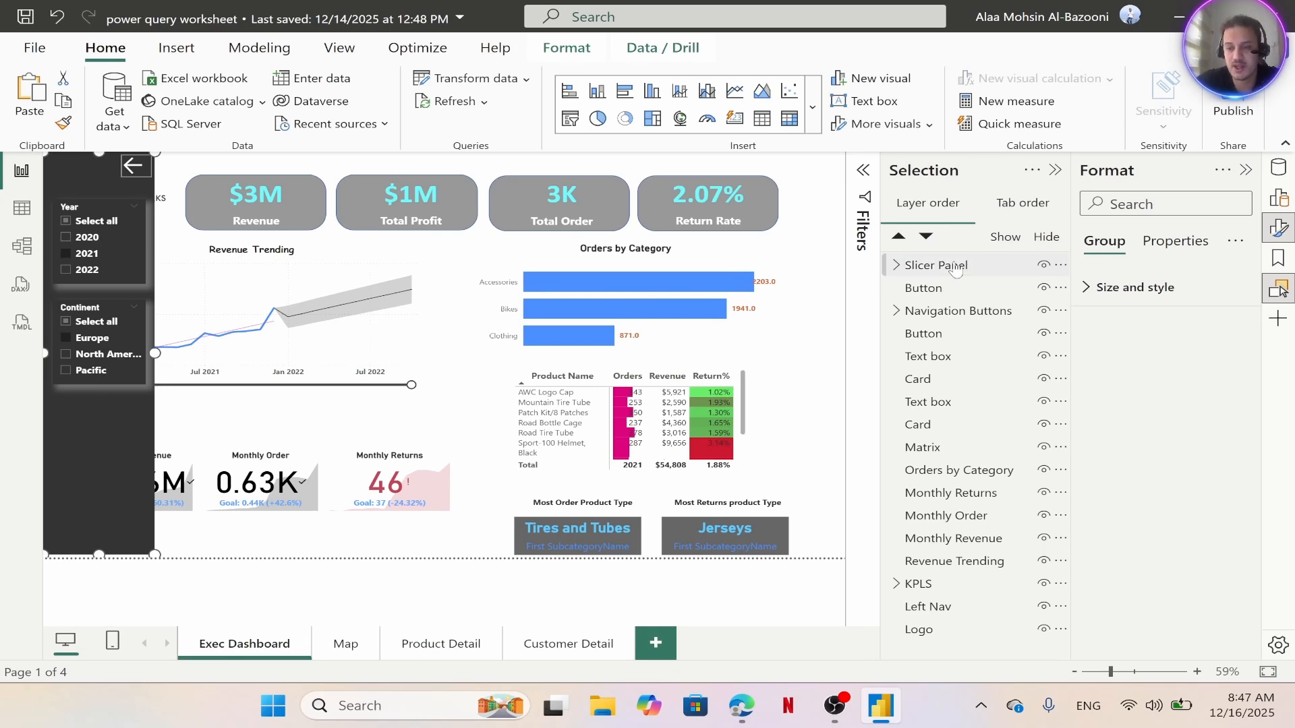
Check the Slicer Panel group's visibility by hiding and showing it again
left_click(1044, 265)
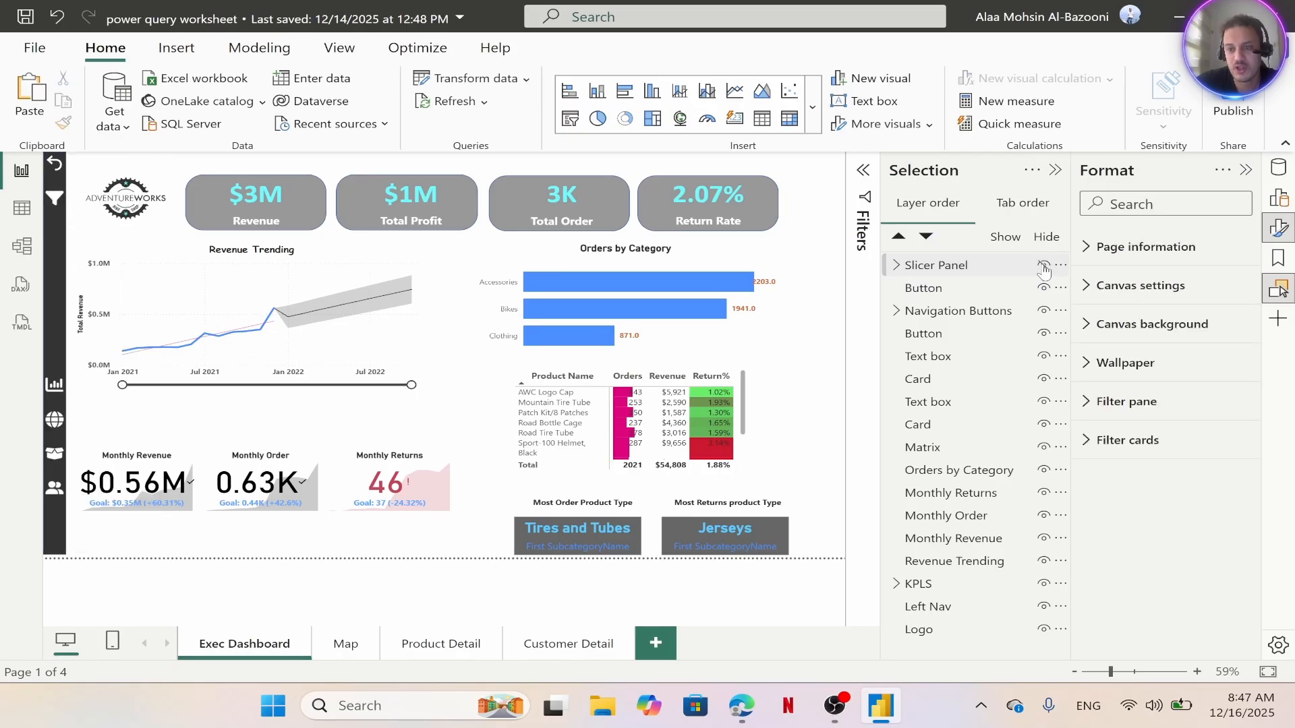
left_click(1043, 266)
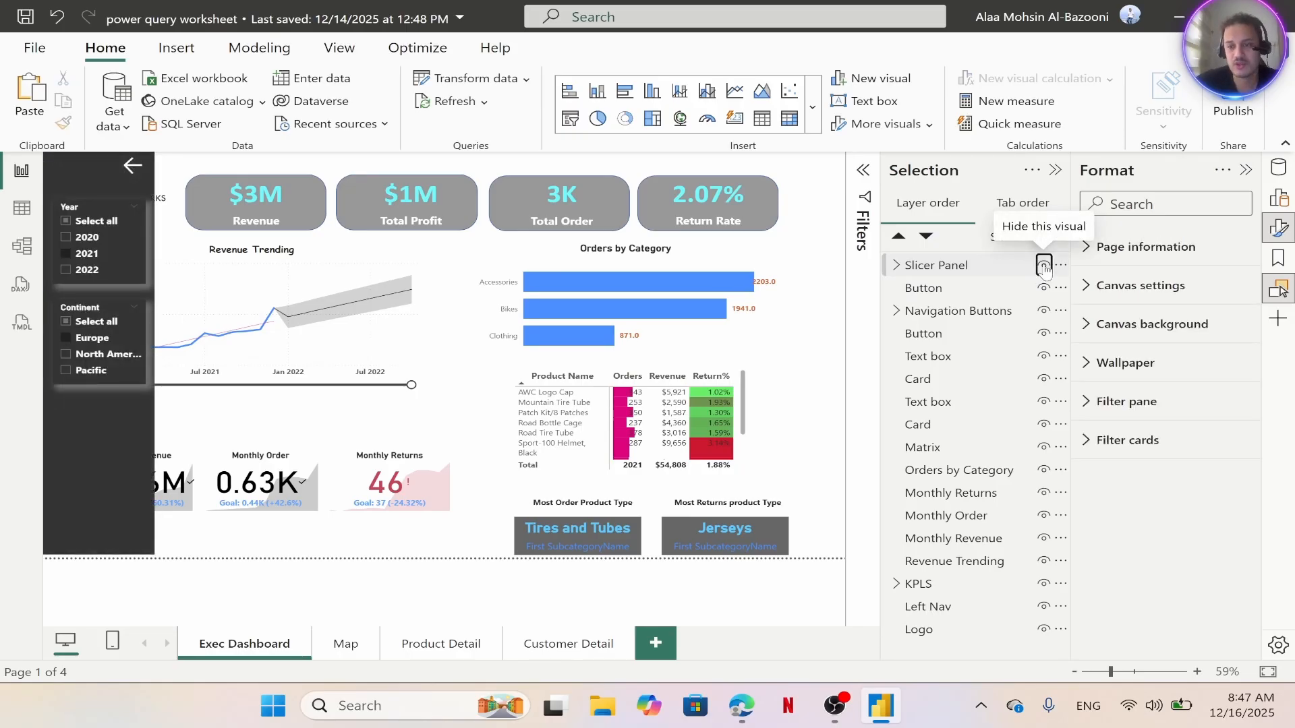
left_click(1044, 266)
left_click(1043, 267)
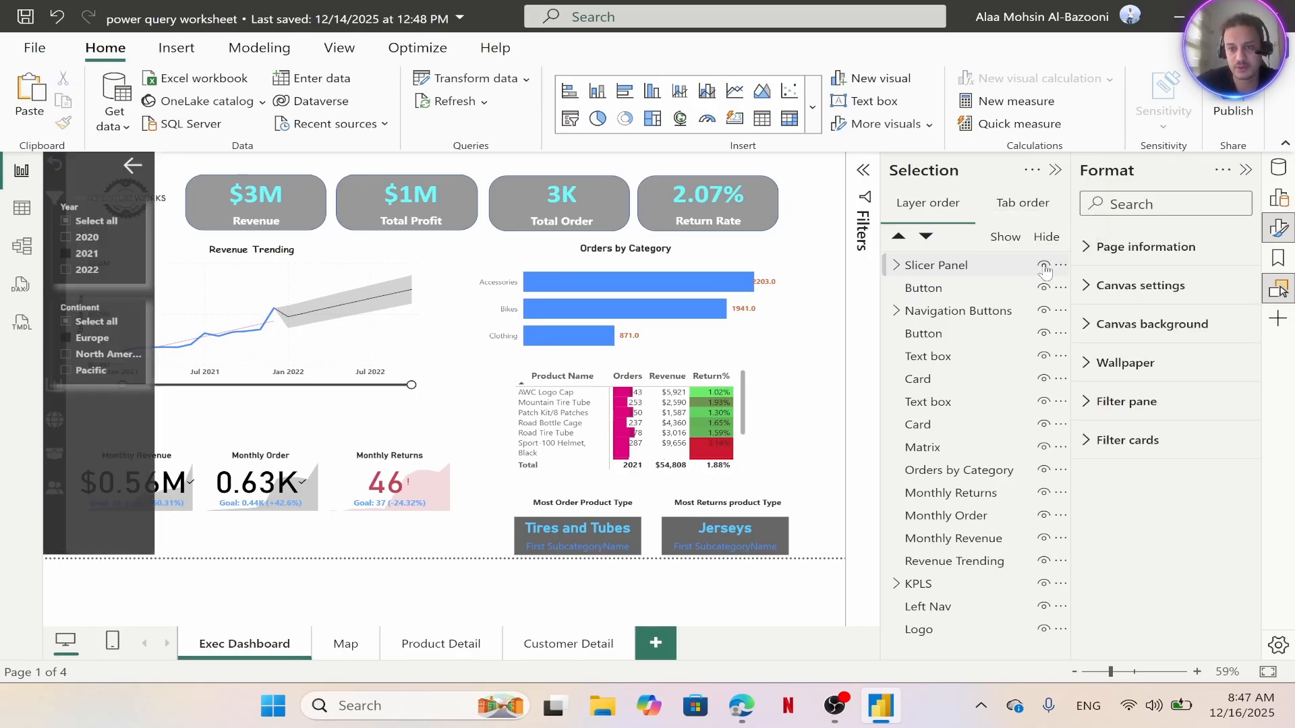
Add a bookmark named Show Slicer Panel that captures the page with the slicer panel visible
left_click(1245, 169)
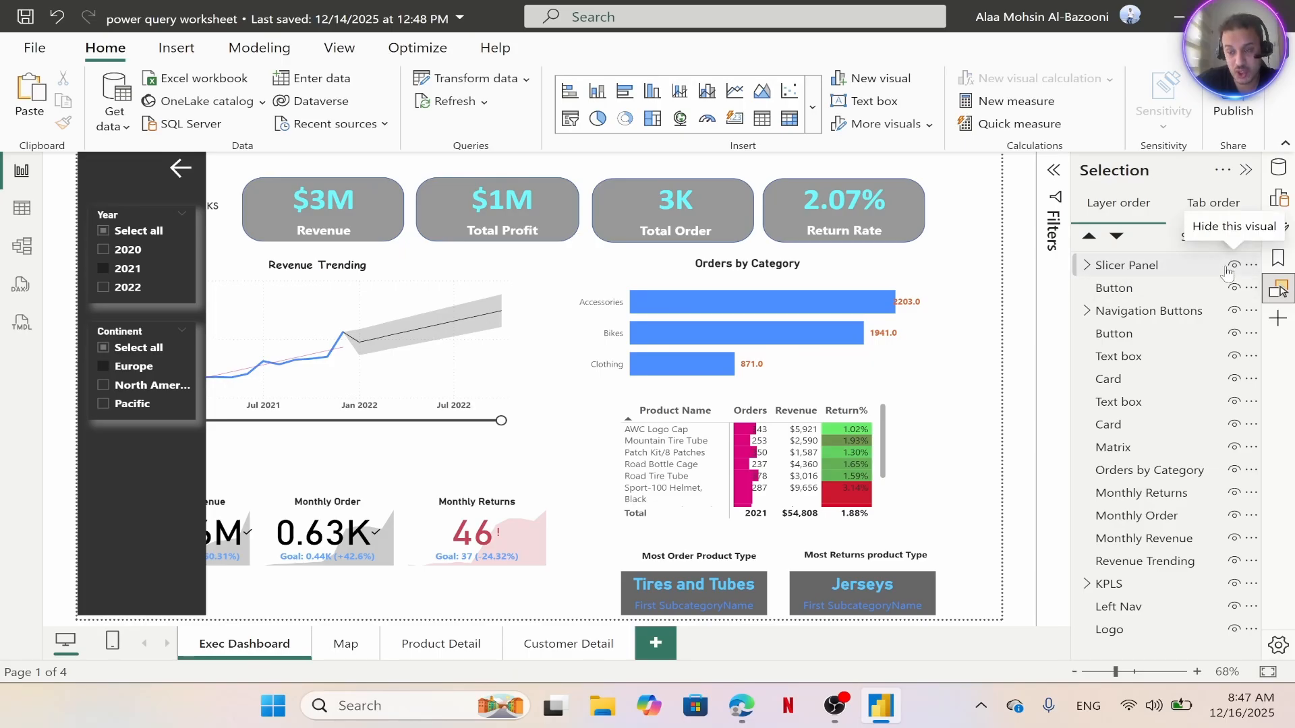
left_click(1278, 259)
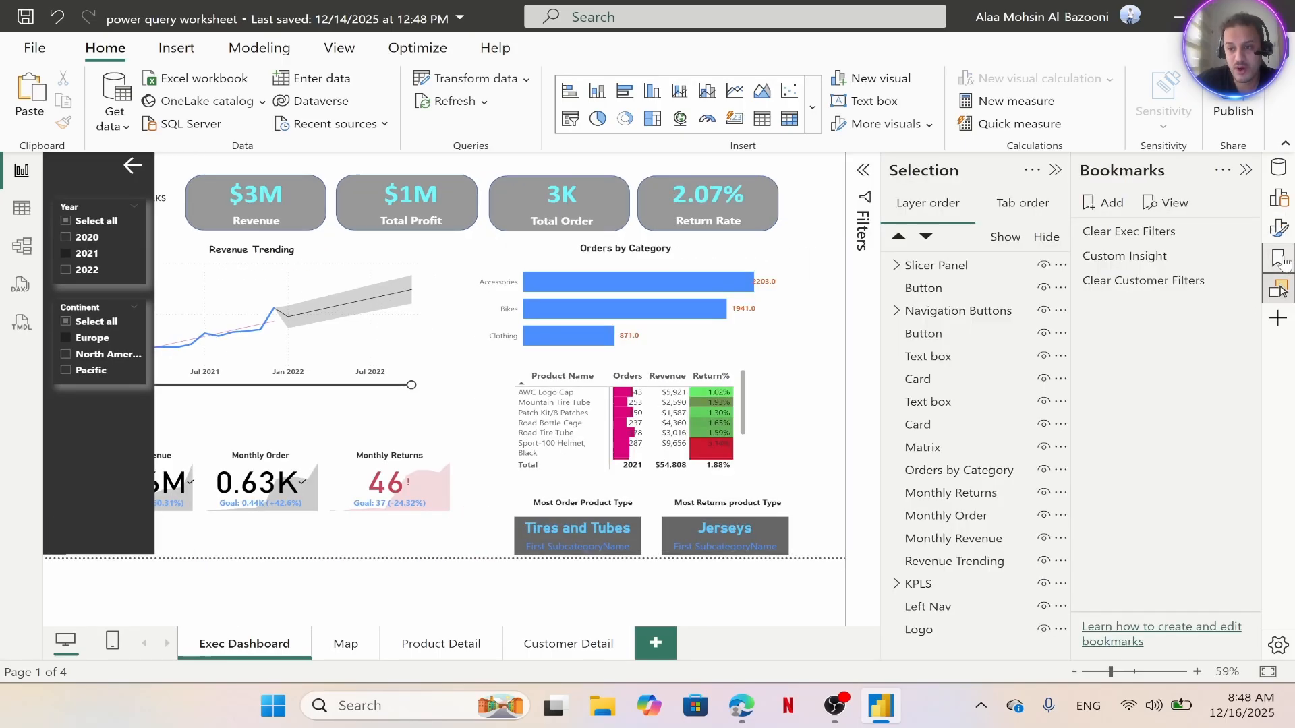
left_click(1093, 203)
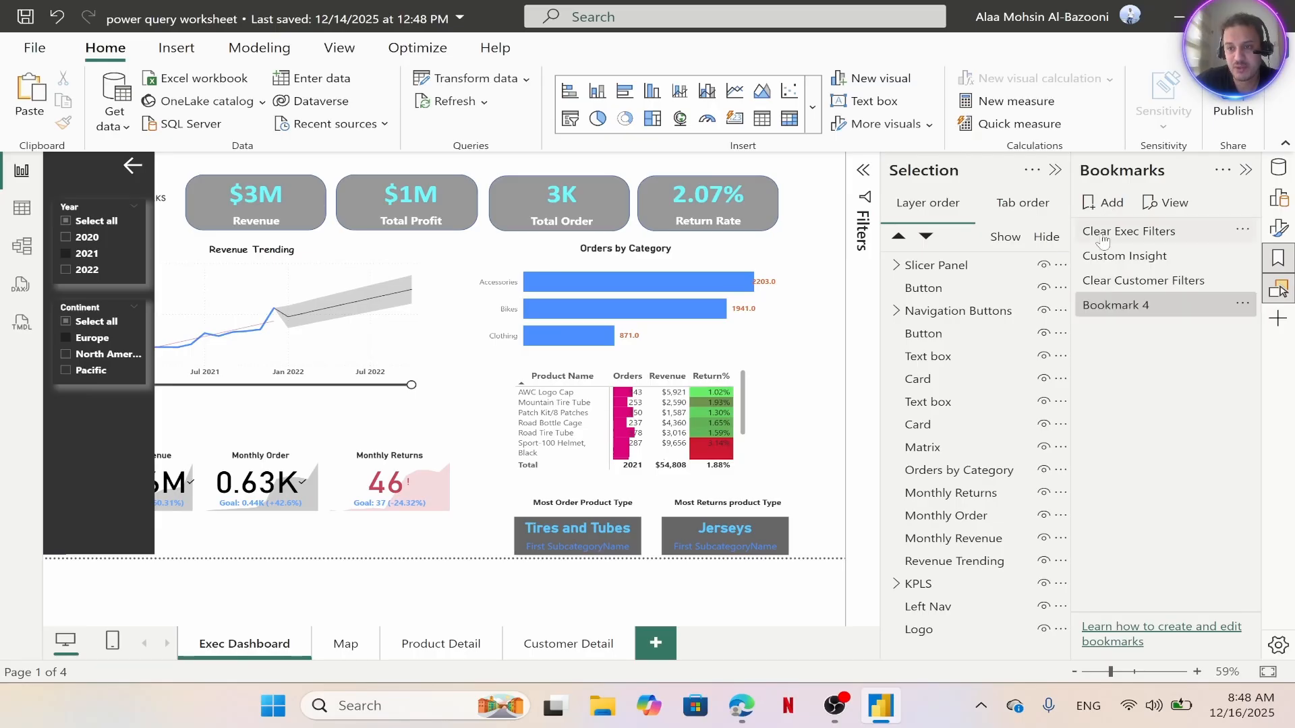
double_click(1154, 303)
left_click_drag(1155, 303, 1010, 310)
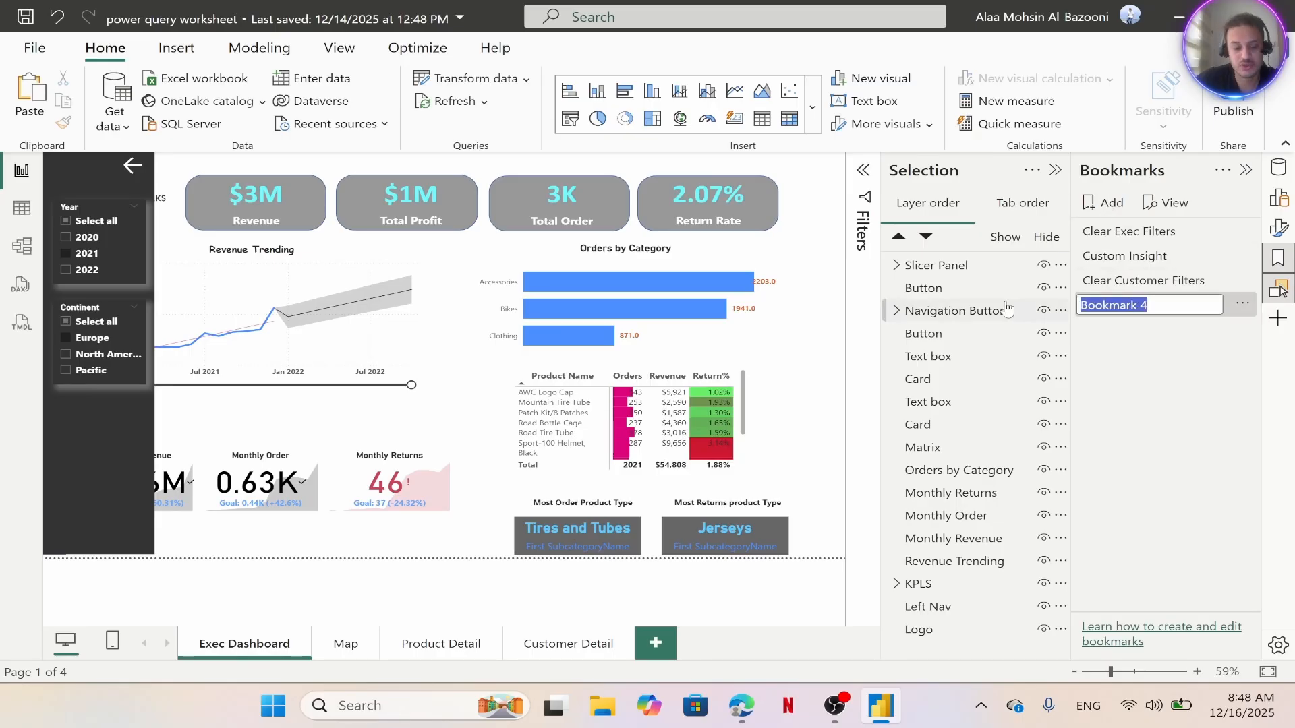
type("Show Slicer Panel")
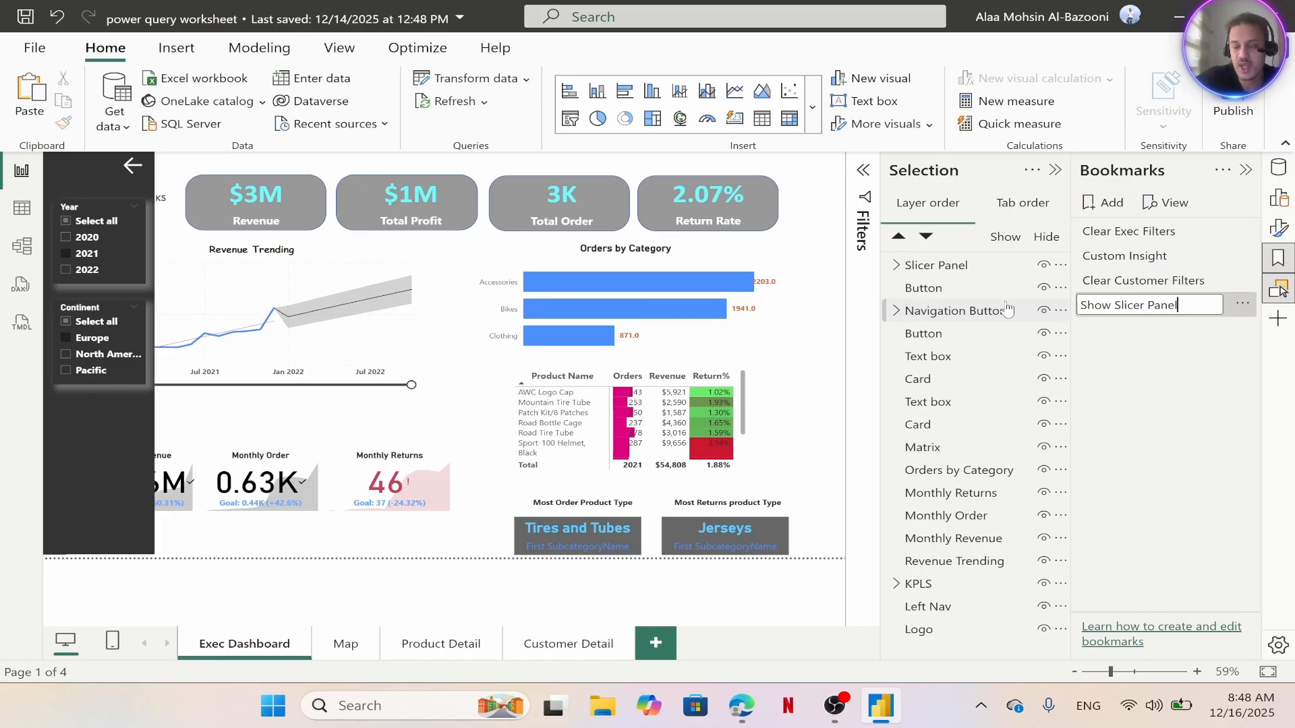
left_click(1210, 375)
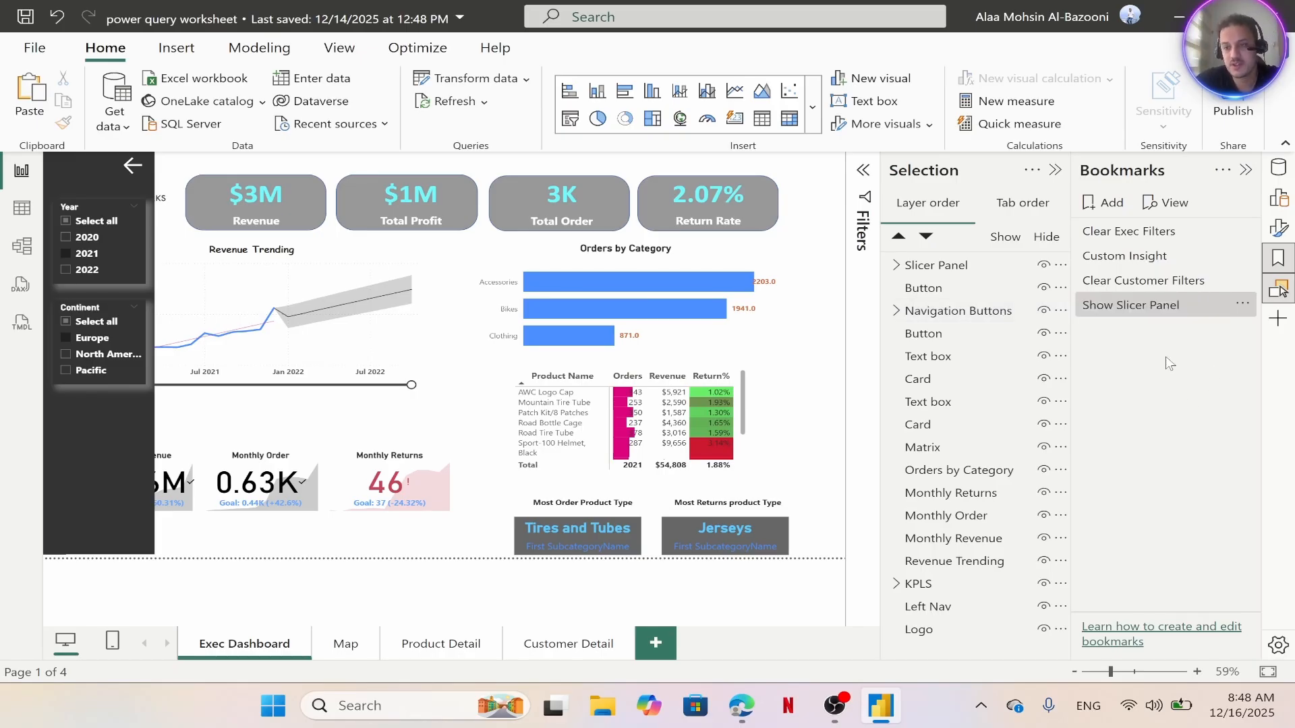
Hide the Slicer Panel group and capture that state in a new bookmark named Hide Slicer panel
left_click(1044, 267)
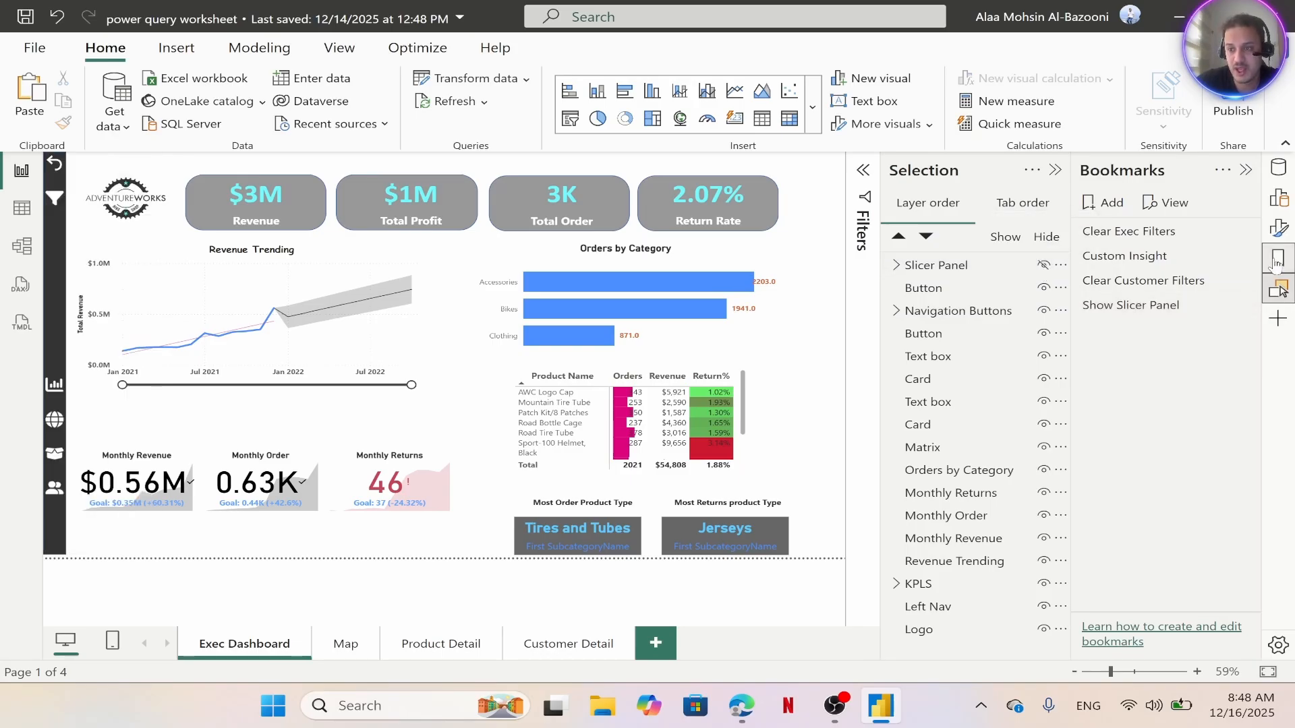
left_click(1103, 205)
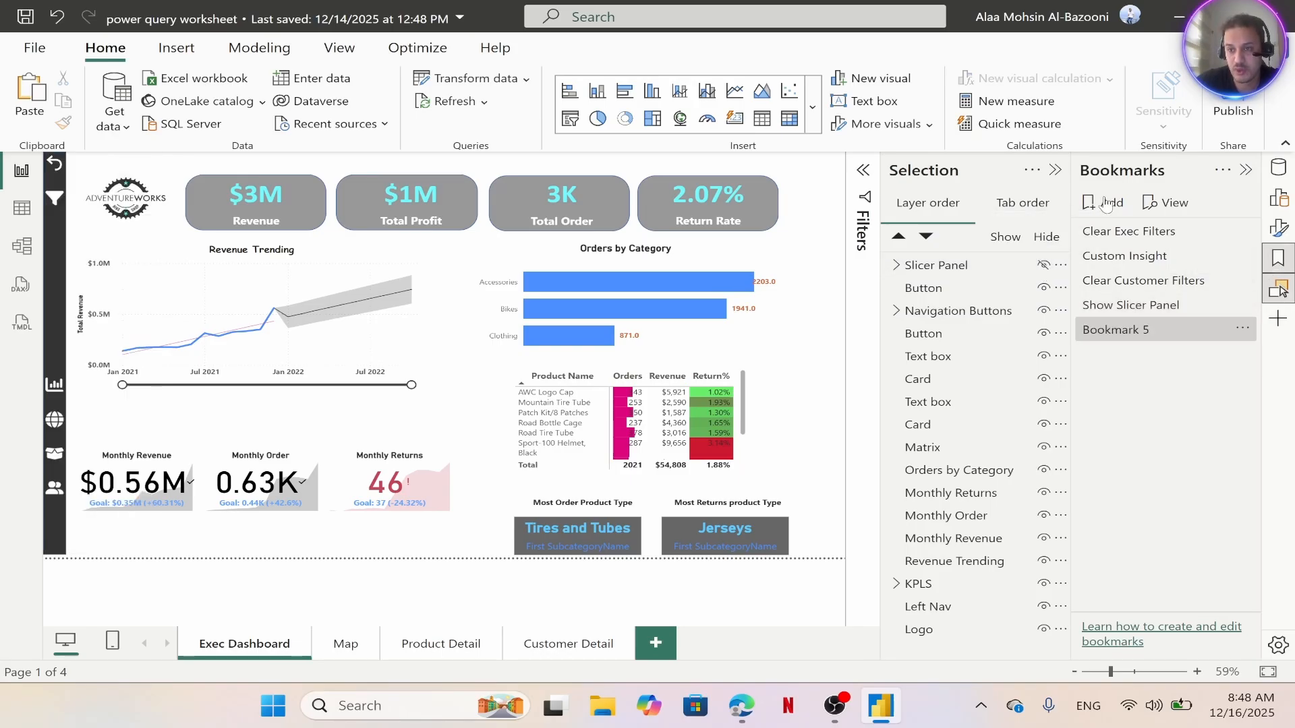
double_click(1140, 329)
type("Hide Slicer panel")
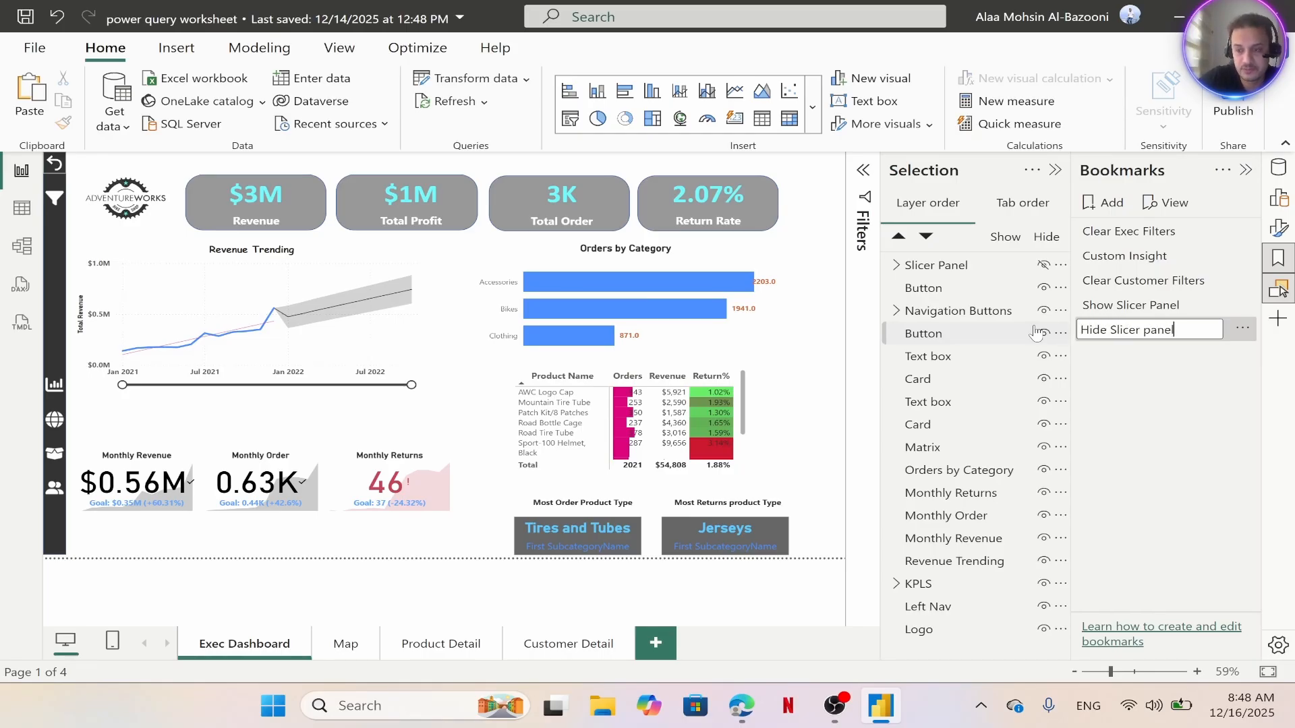
key("Return")
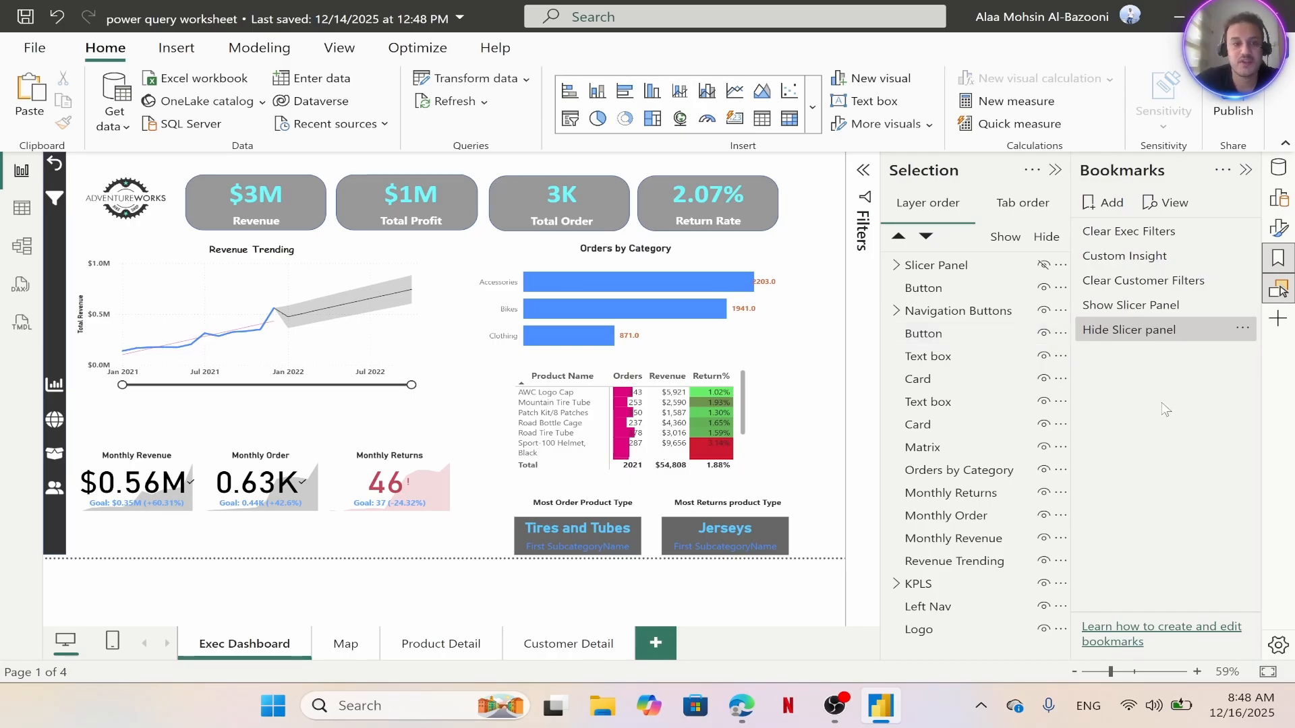
Turn on the filter button's action and link it to the Show Slicer Panel bookmark
left_click(54, 199)
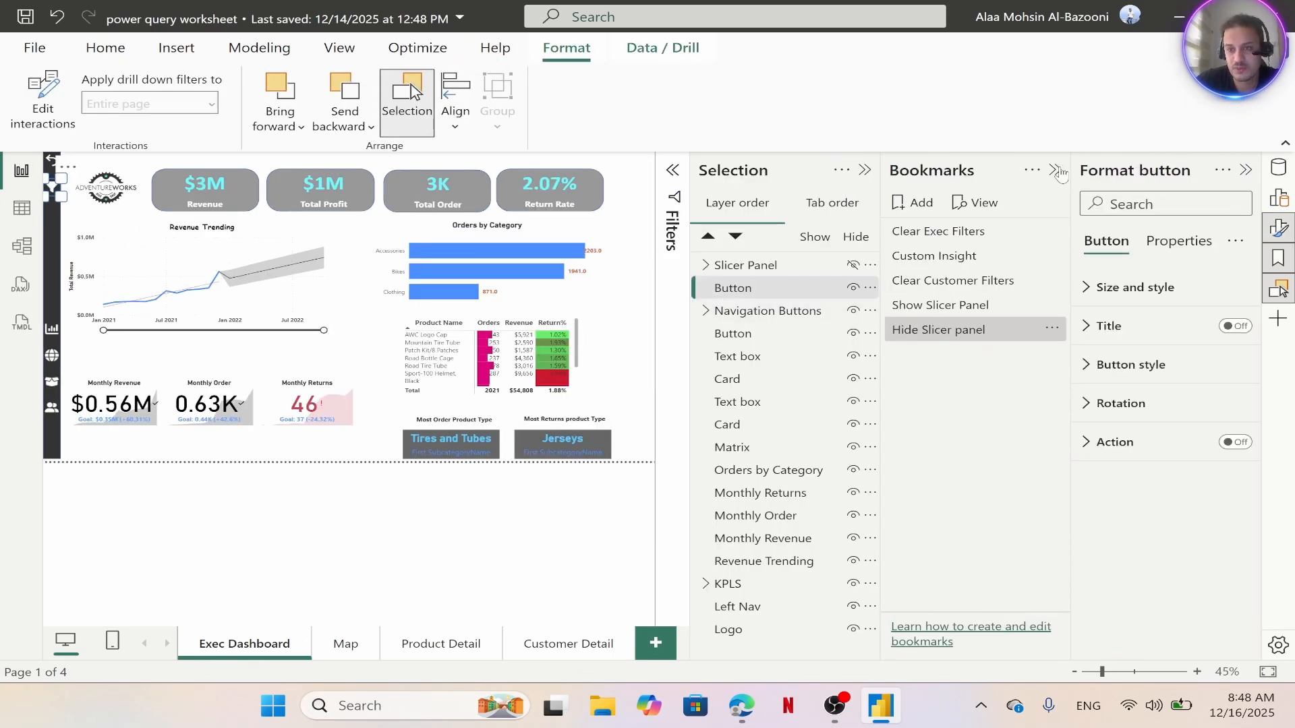
left_click(1055, 170)
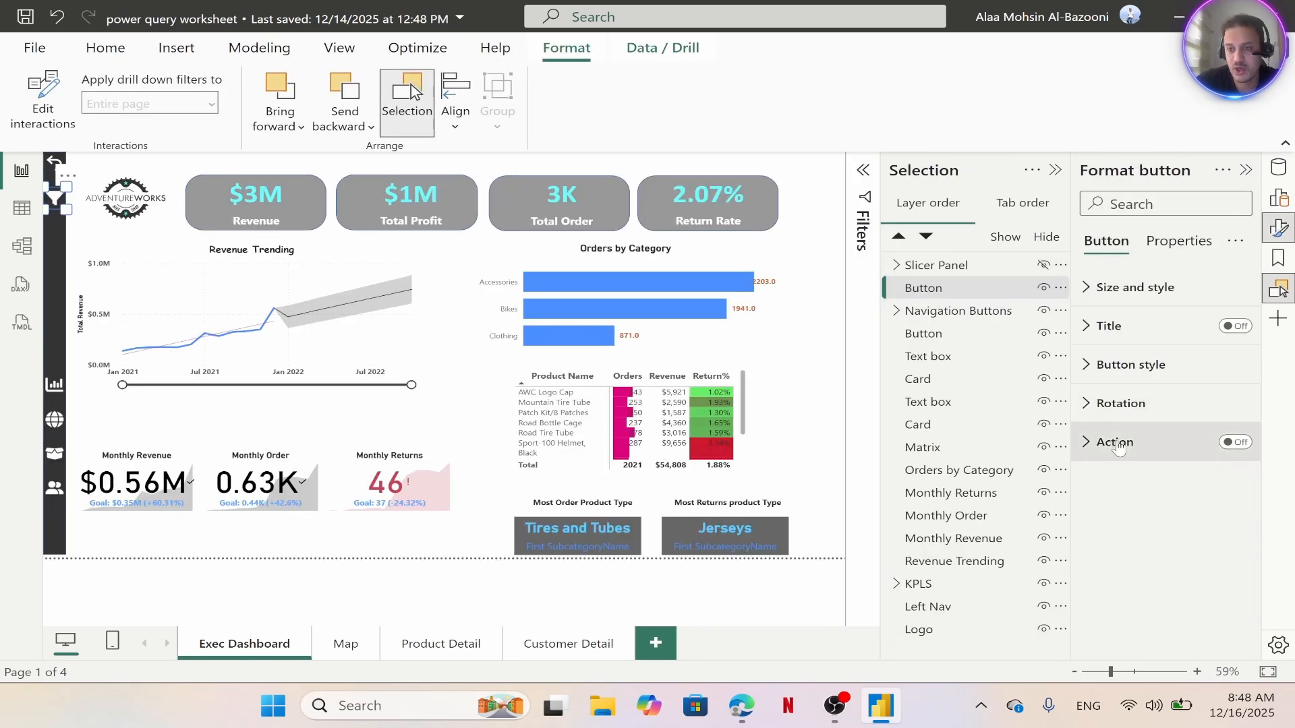
left_click(1239, 446)
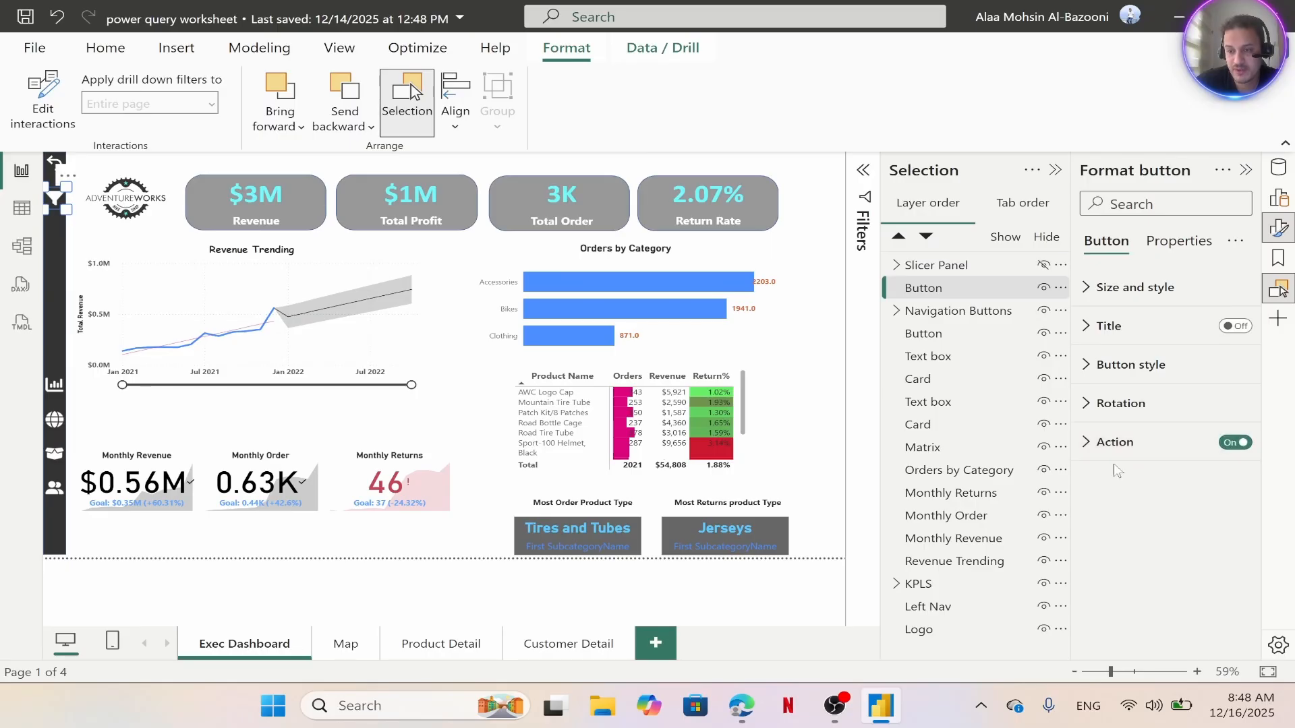
left_click(1088, 445)
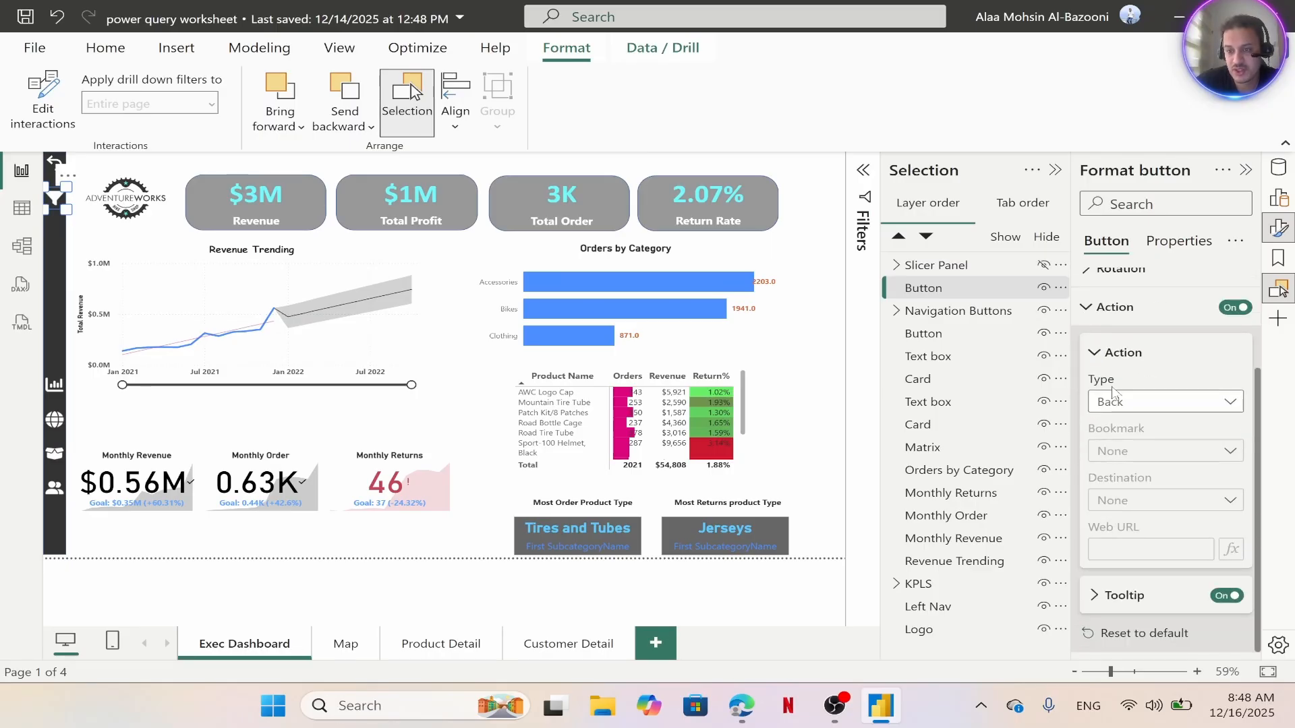
left_click(1117, 400)
left_click(1131, 450)
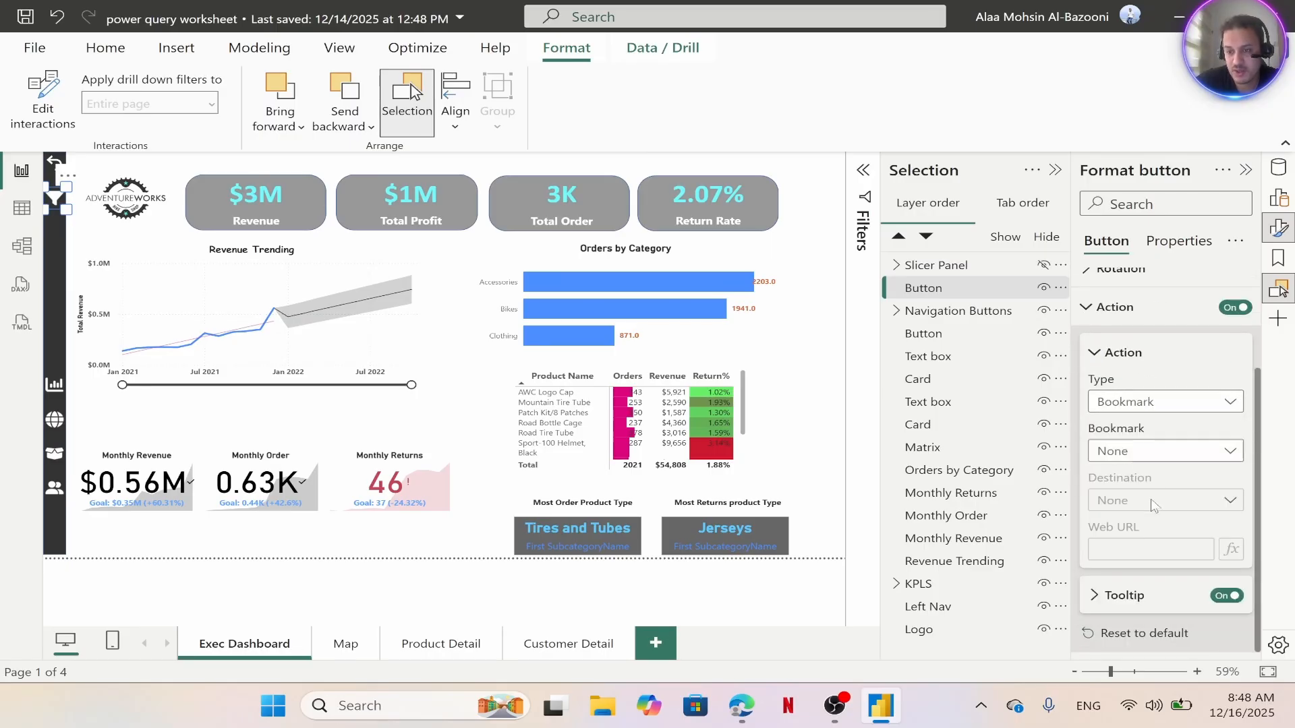
left_click(1140, 450)
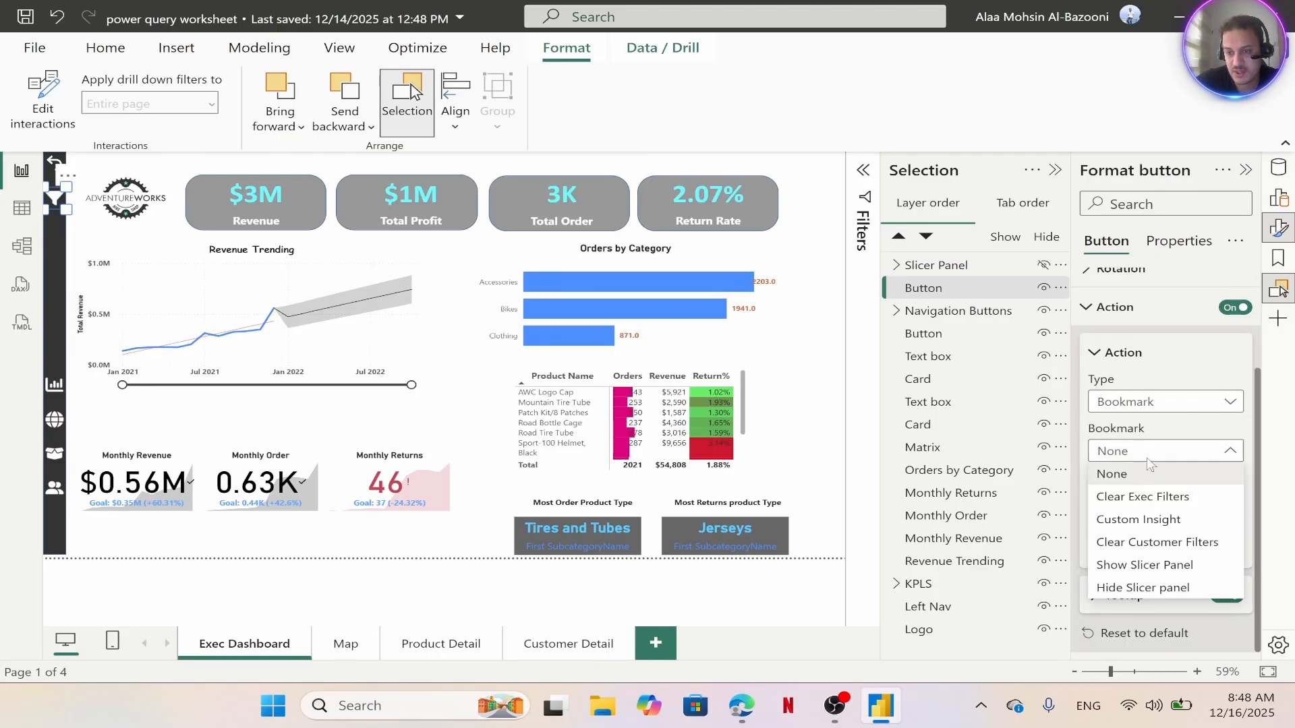
left_click(1135, 564)
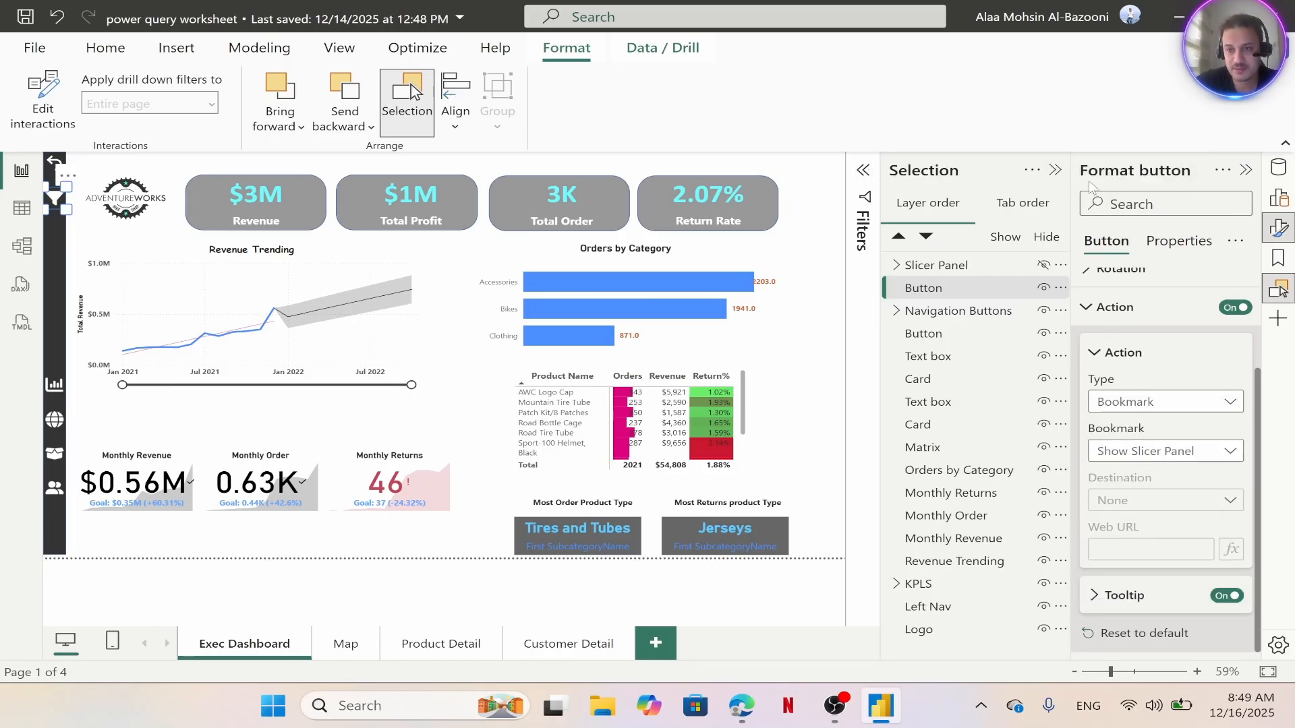
left_click(1056, 170)
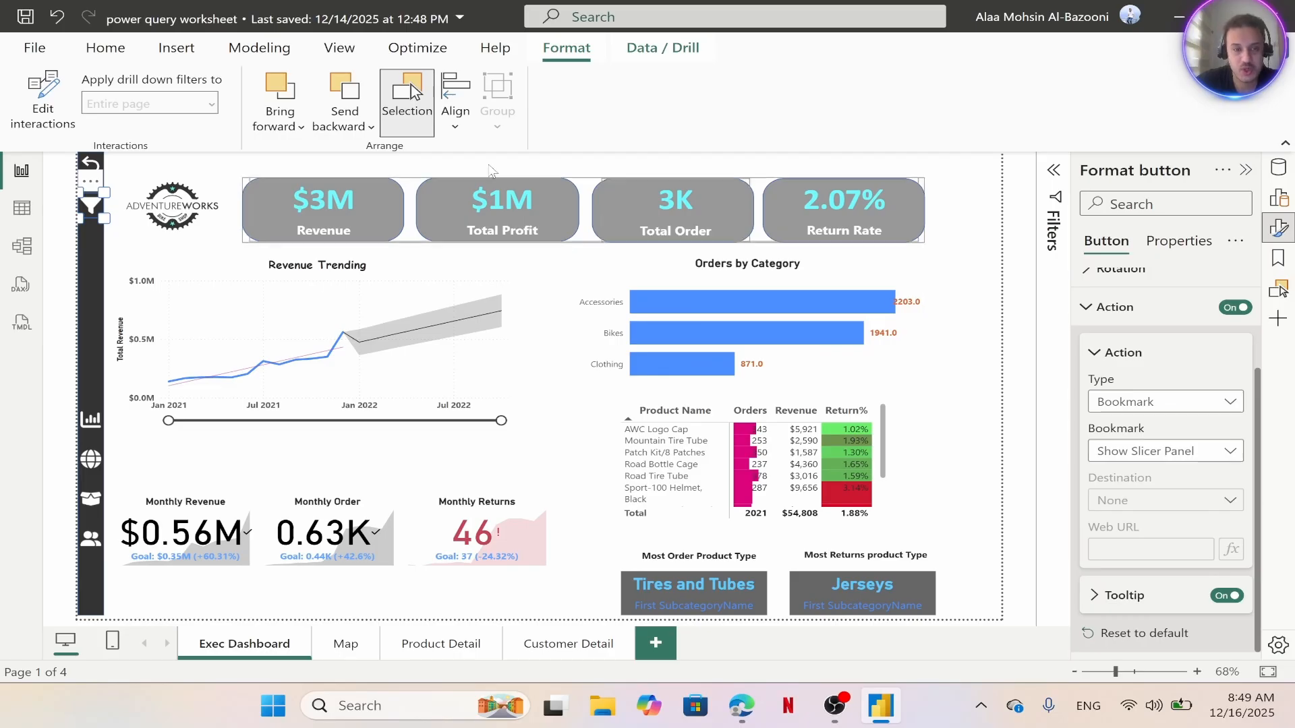
Open the slicer panel and link its back arrow button's action to the Hide Slicer panel bookmark
left_click(90, 206, "ctrl")
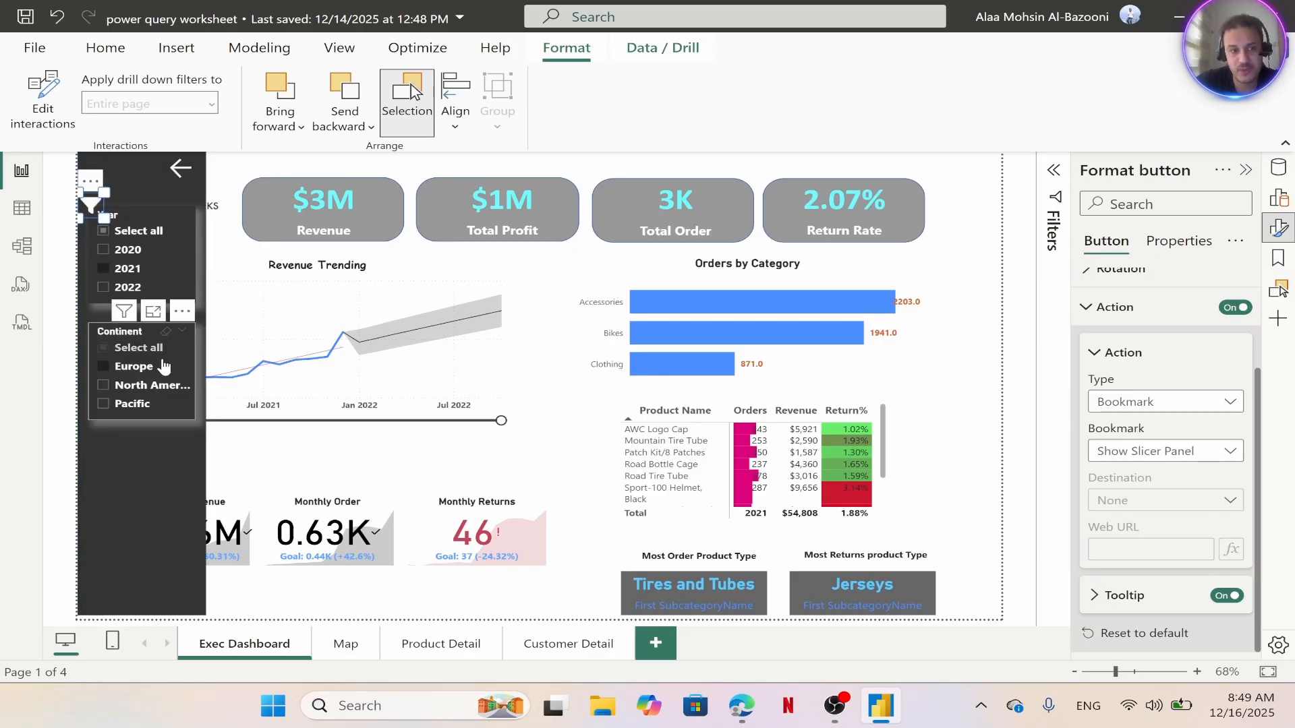
left_click(181, 170)
left_click(181, 170)
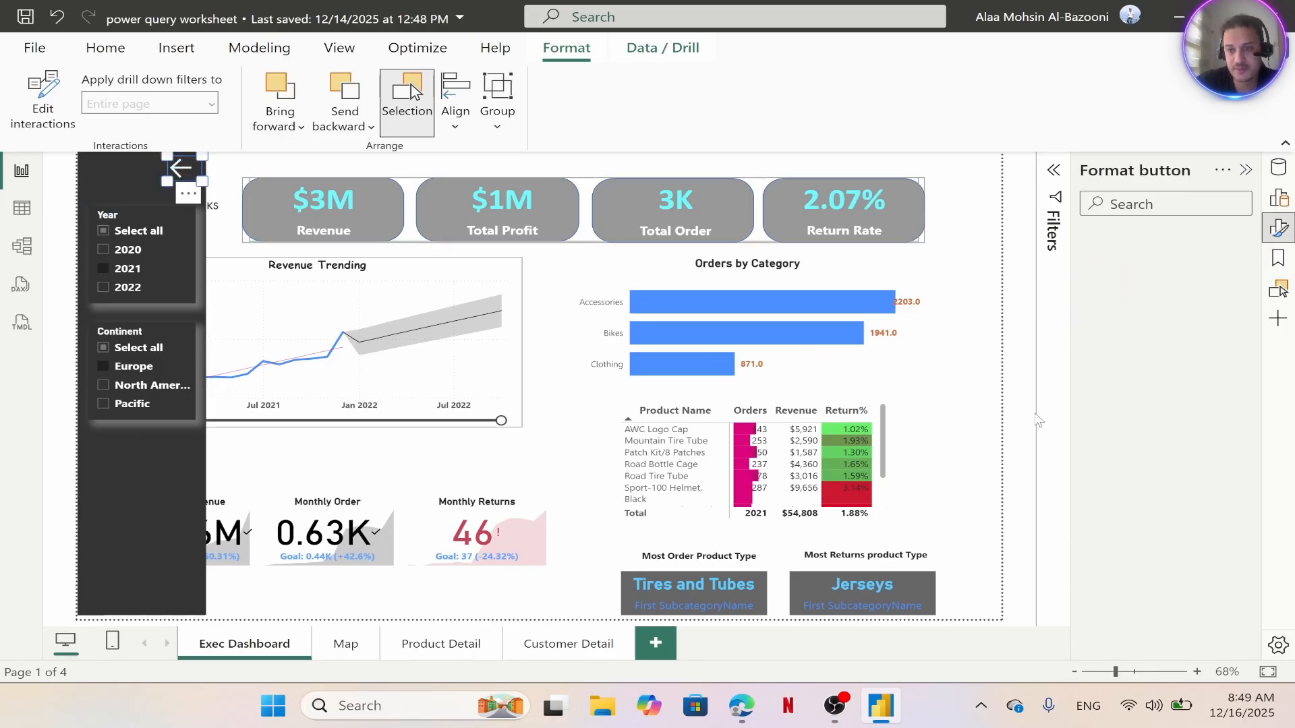
left_click(1222, 443)
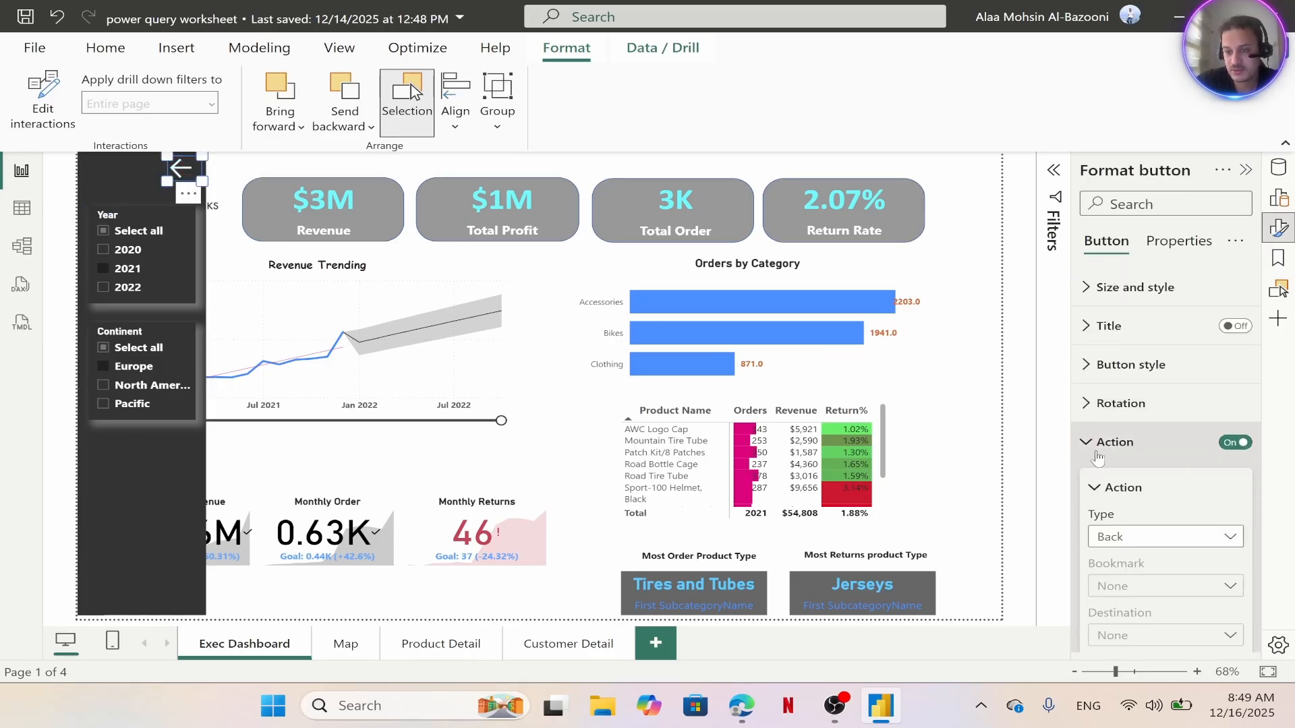
scroll(1125, 472, "down", 2)
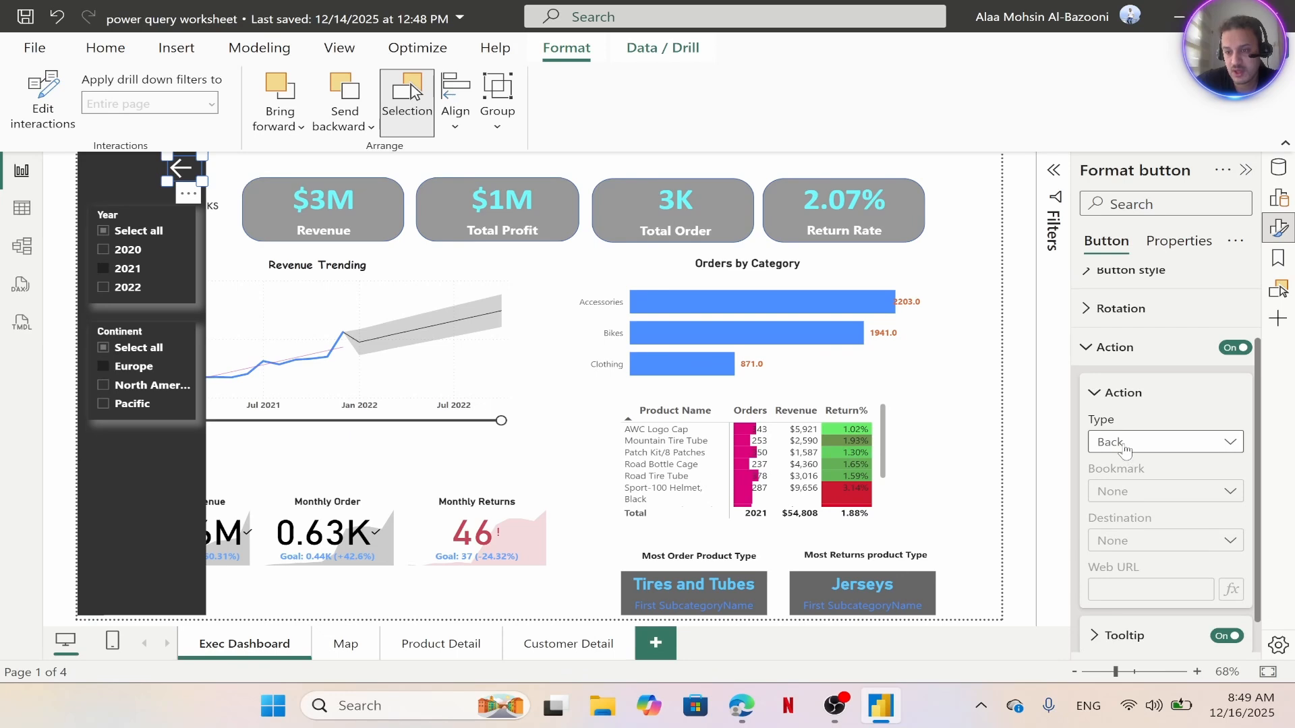
left_click(1125, 445)
left_click(1133, 489)
scroll(1140, 472, "down", 1)
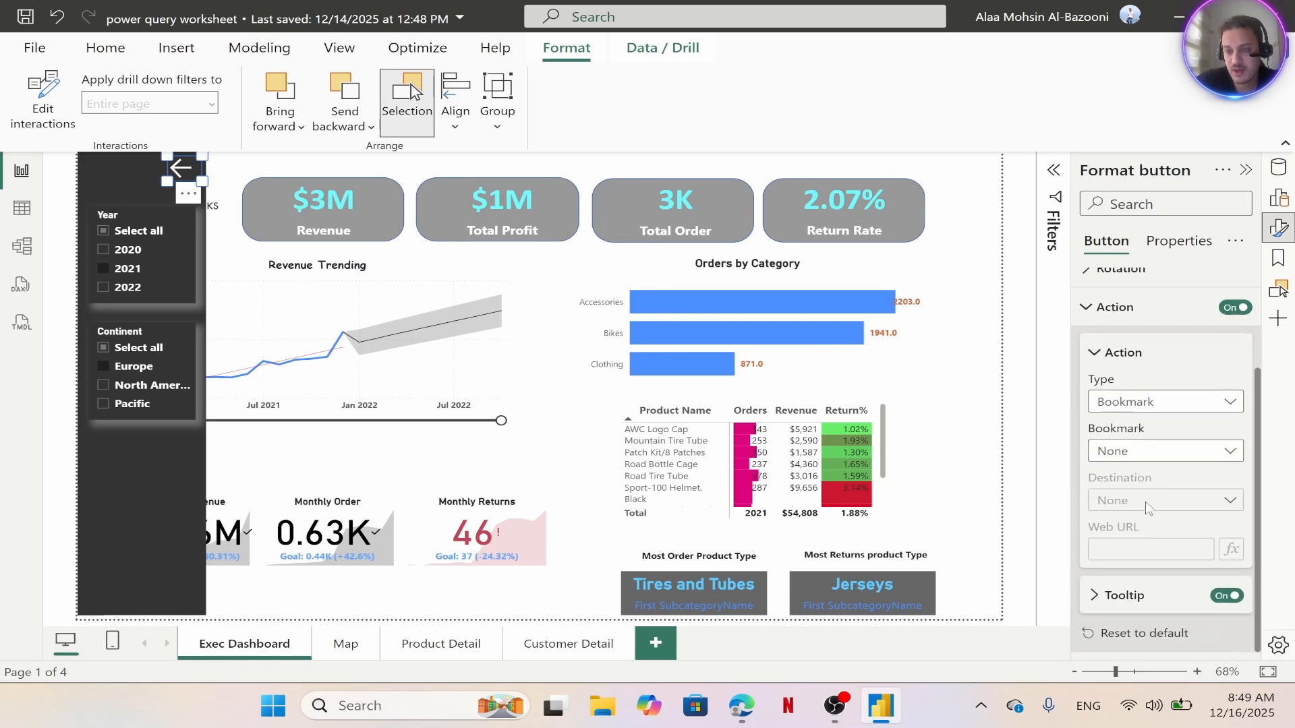
left_click(1140, 451)
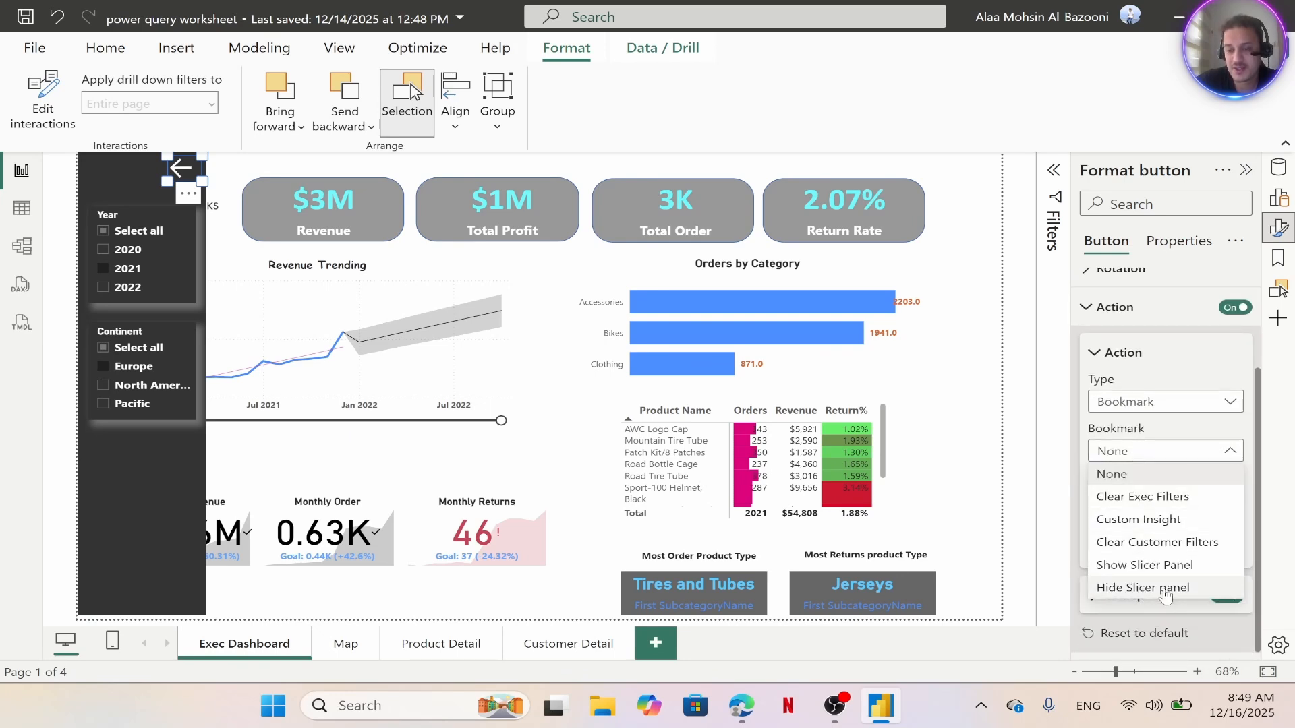
left_click(1143, 587)
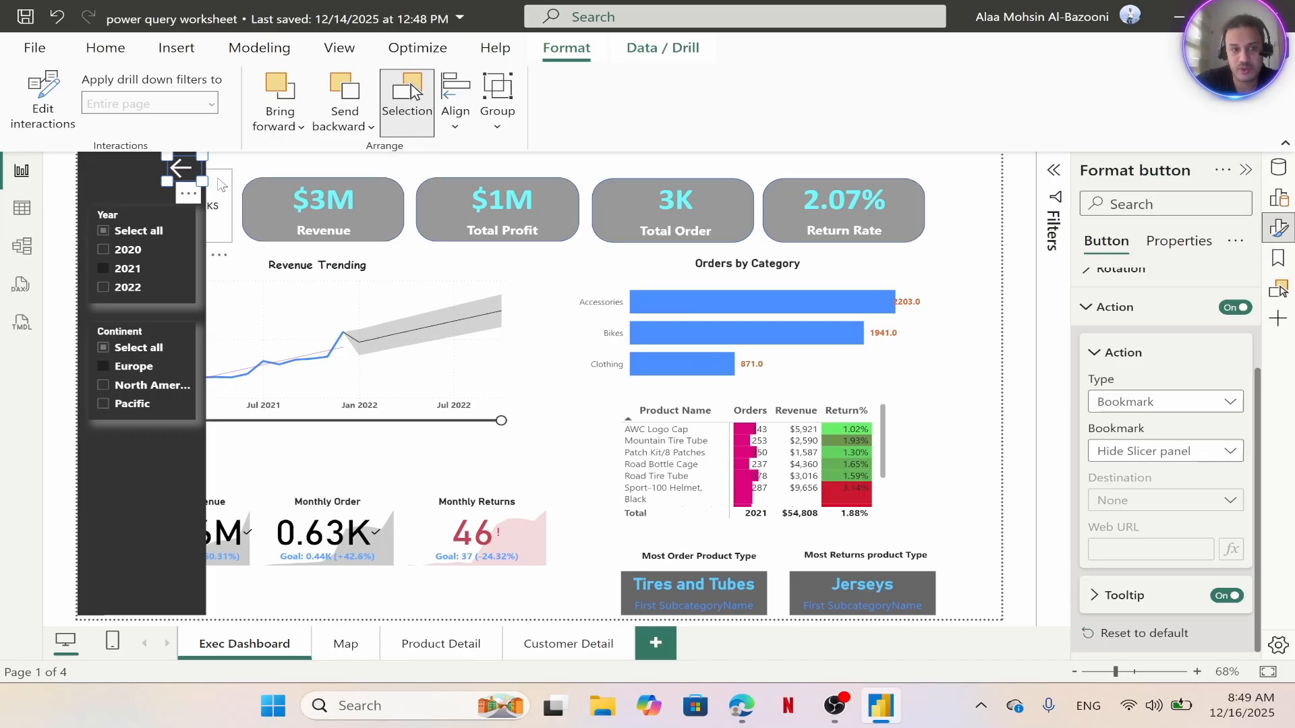
Test the arrow and filter buttons by hiding, reopening and hiding the slicer panel again
left_click(182, 174, "ctrl")
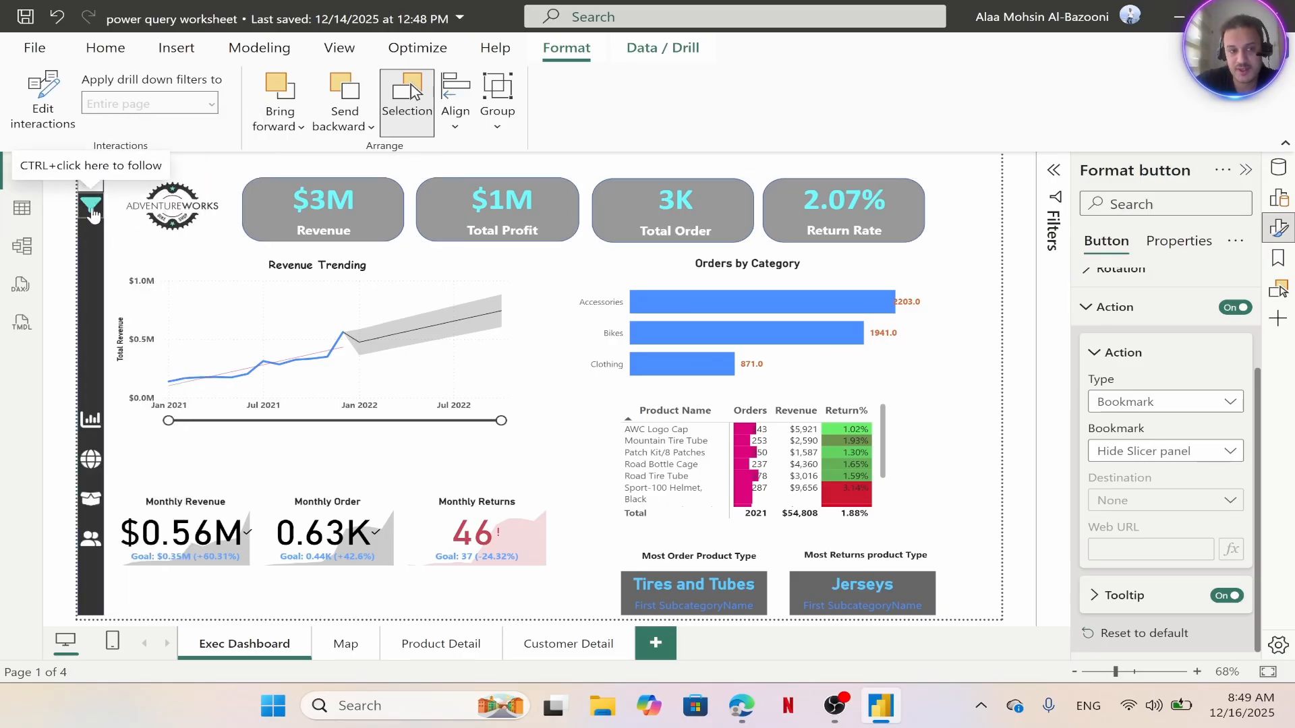
left_click(92, 205, "ctrl")
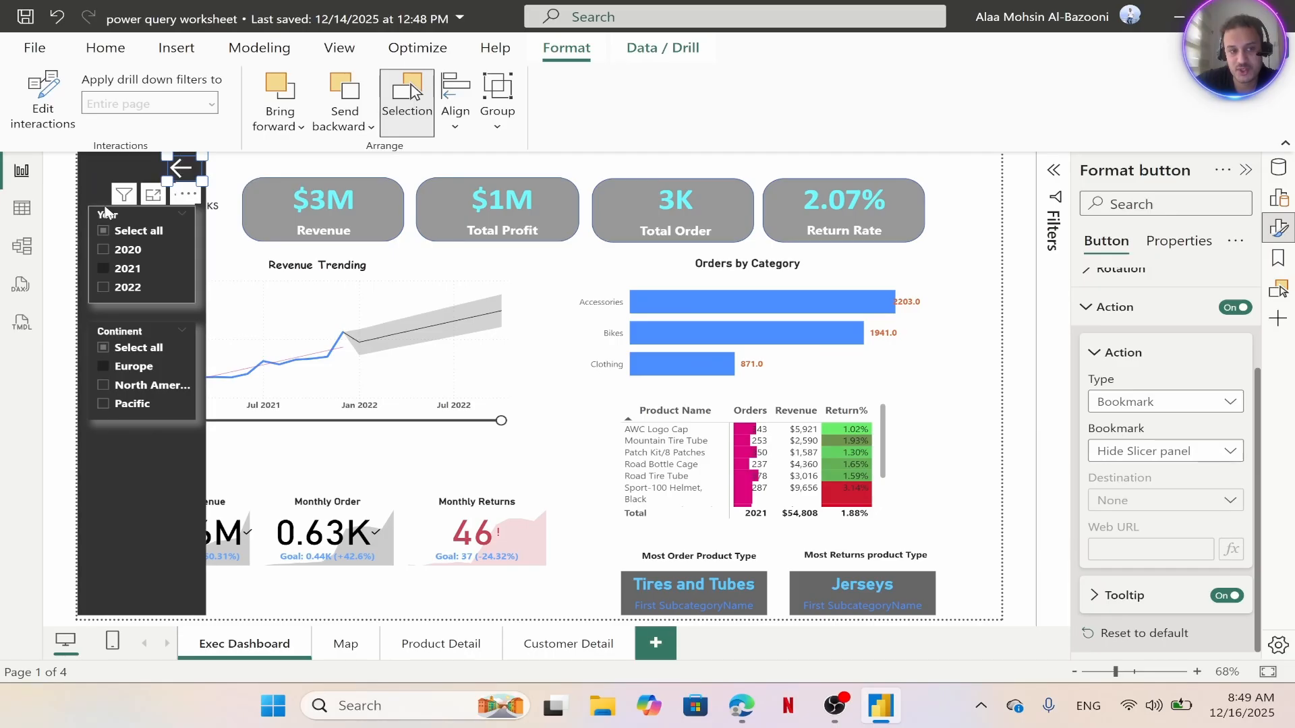
left_click(182, 168, "ctrl")
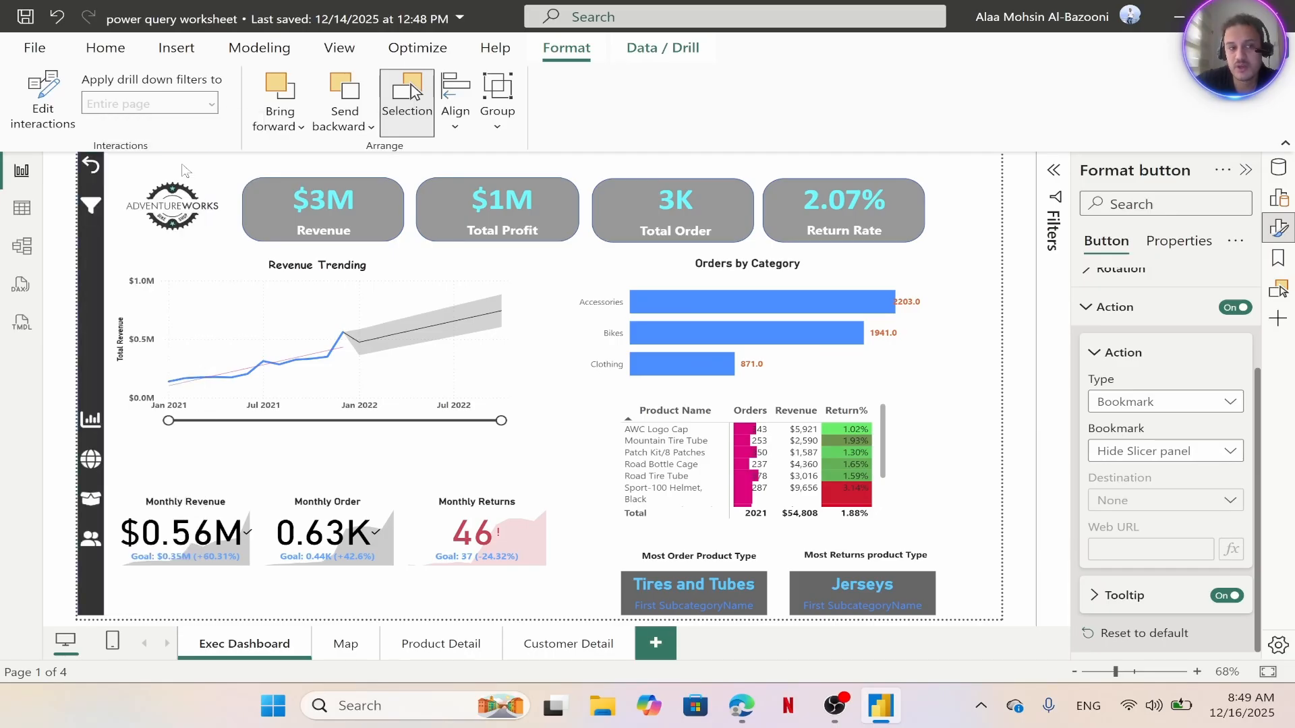
Reopen the slicer panel, test it by clearing 2021 and Europe, then filtering by North America and Pacific, and hide it
left_click(91, 207)
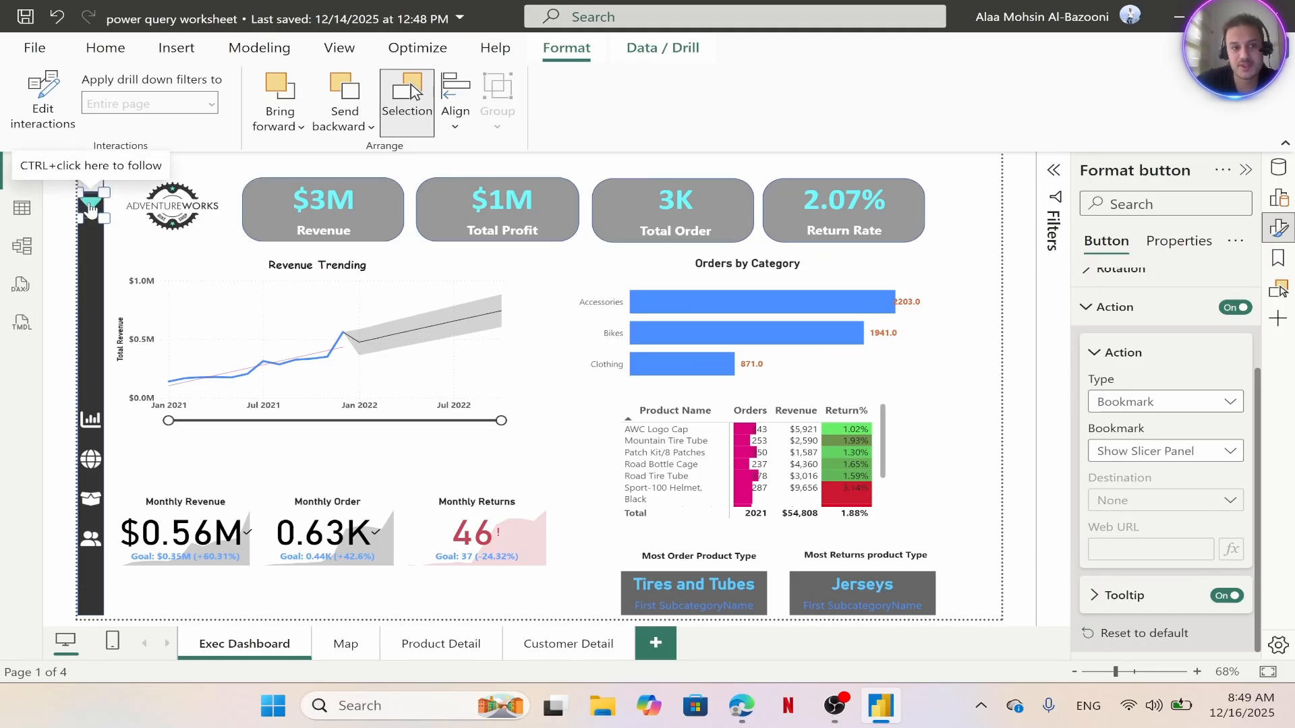
left_click(92, 207, "ctrl")
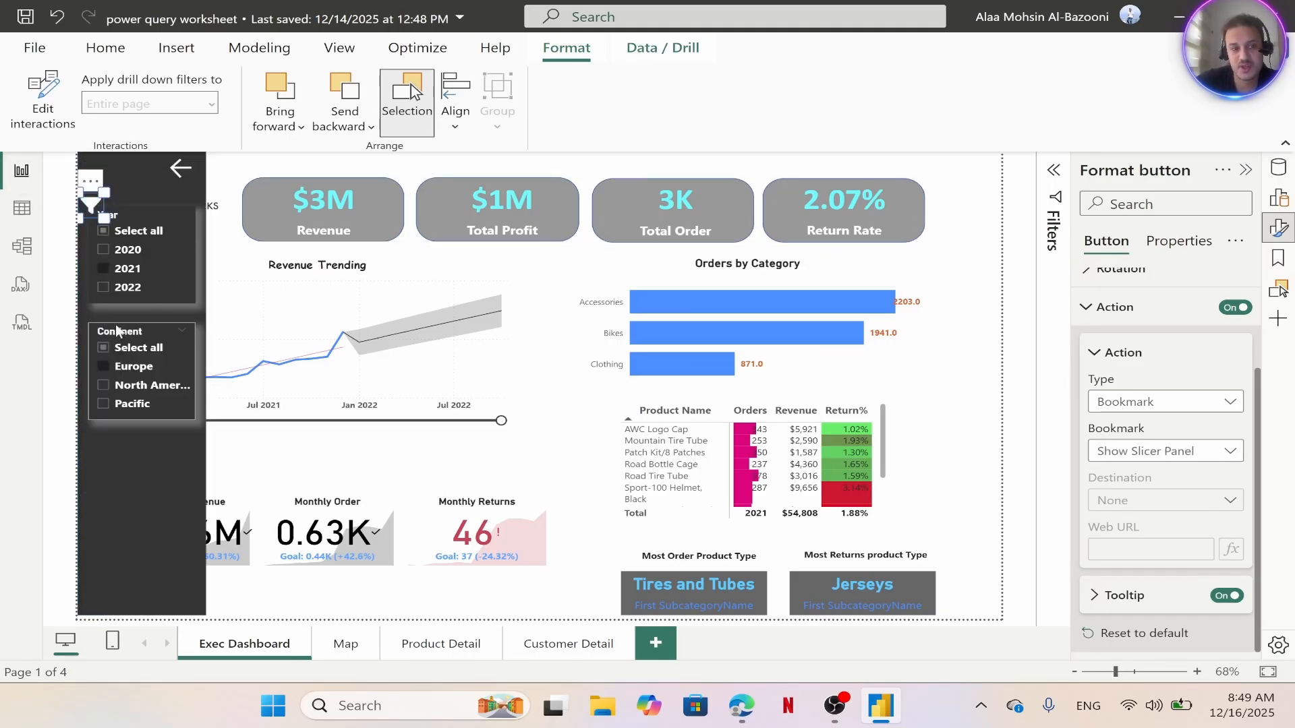
left_click(103, 274)
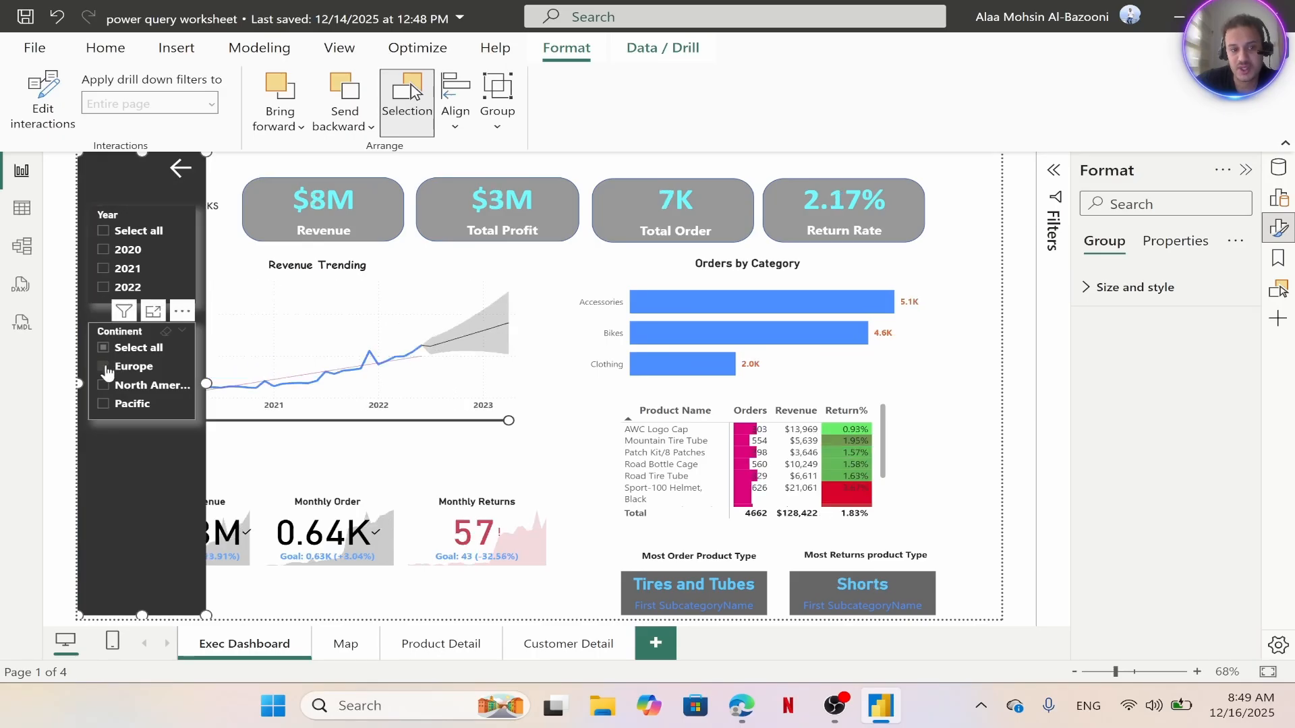
left_click(105, 369)
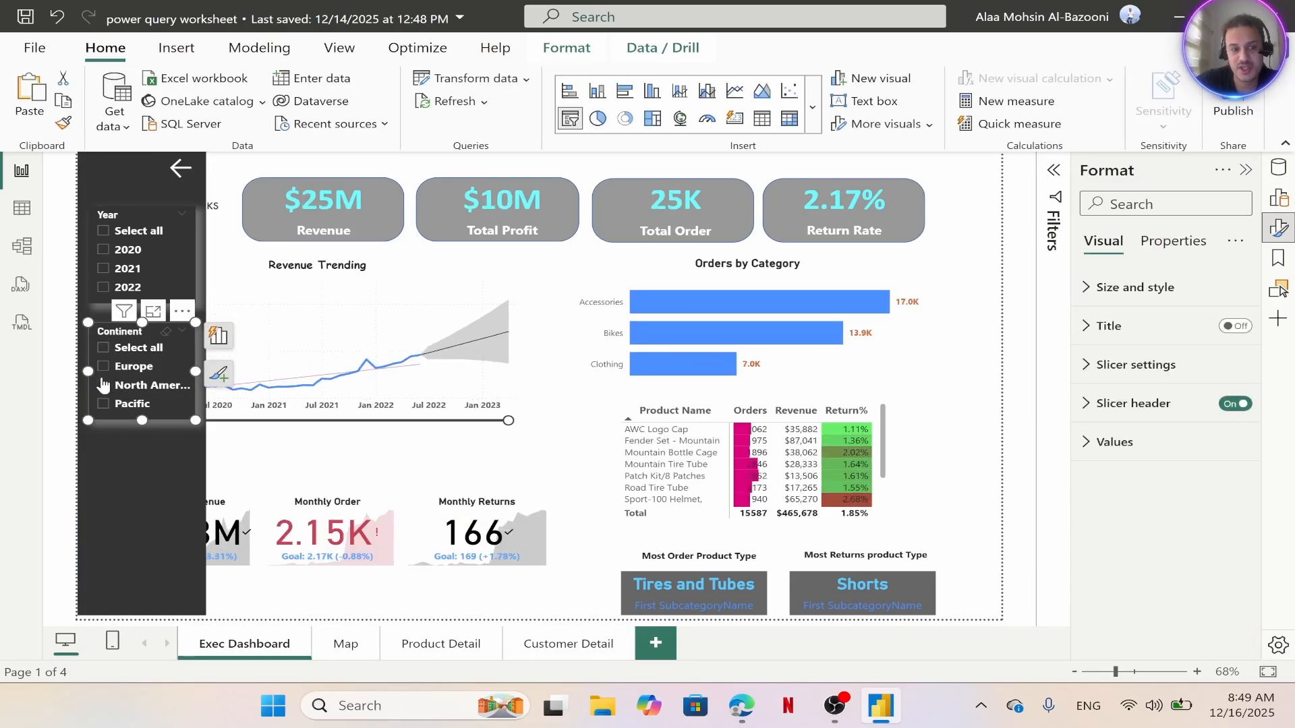
left_click(104, 388)
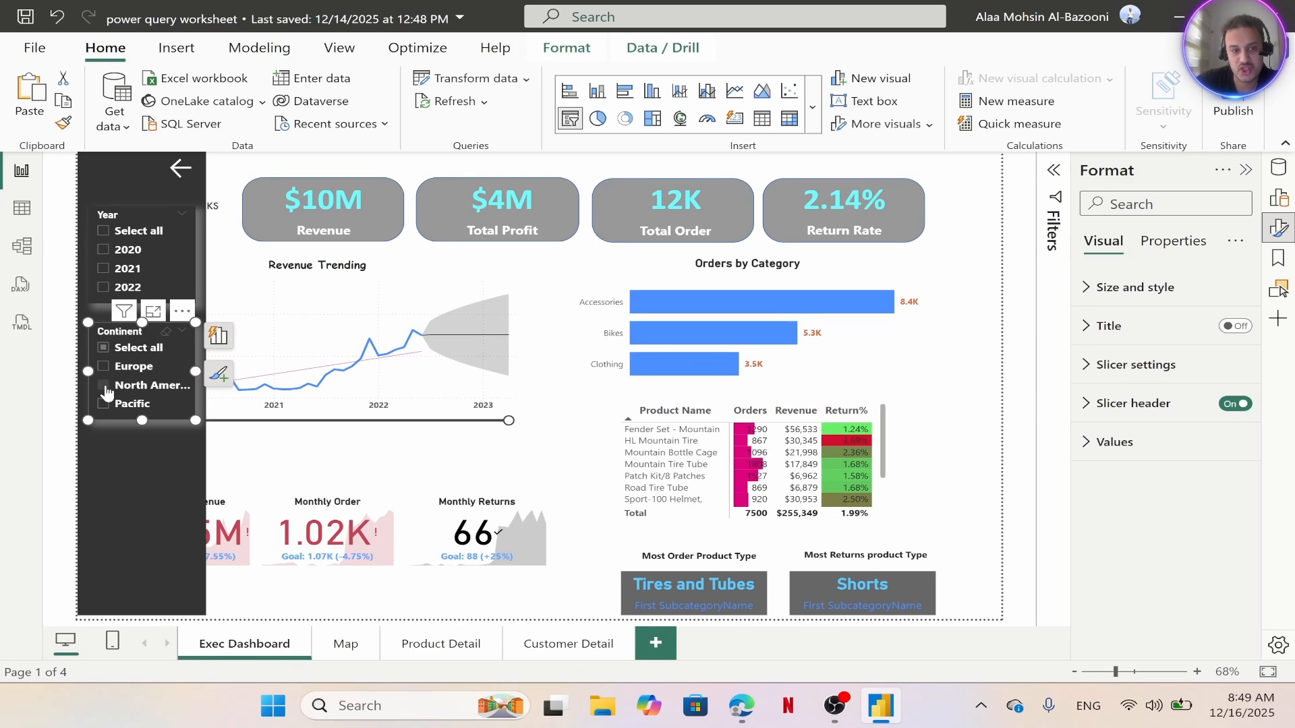
left_click(106, 405)
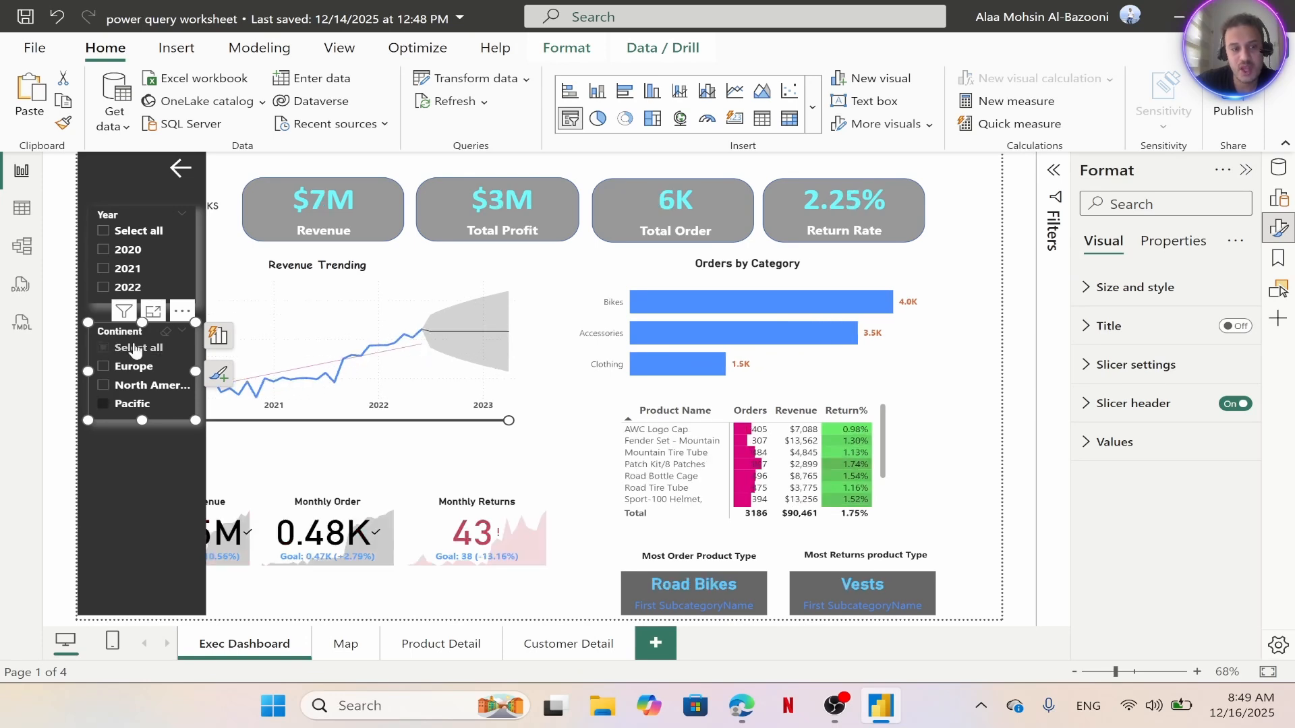
left_click(180, 171, "ctrl")
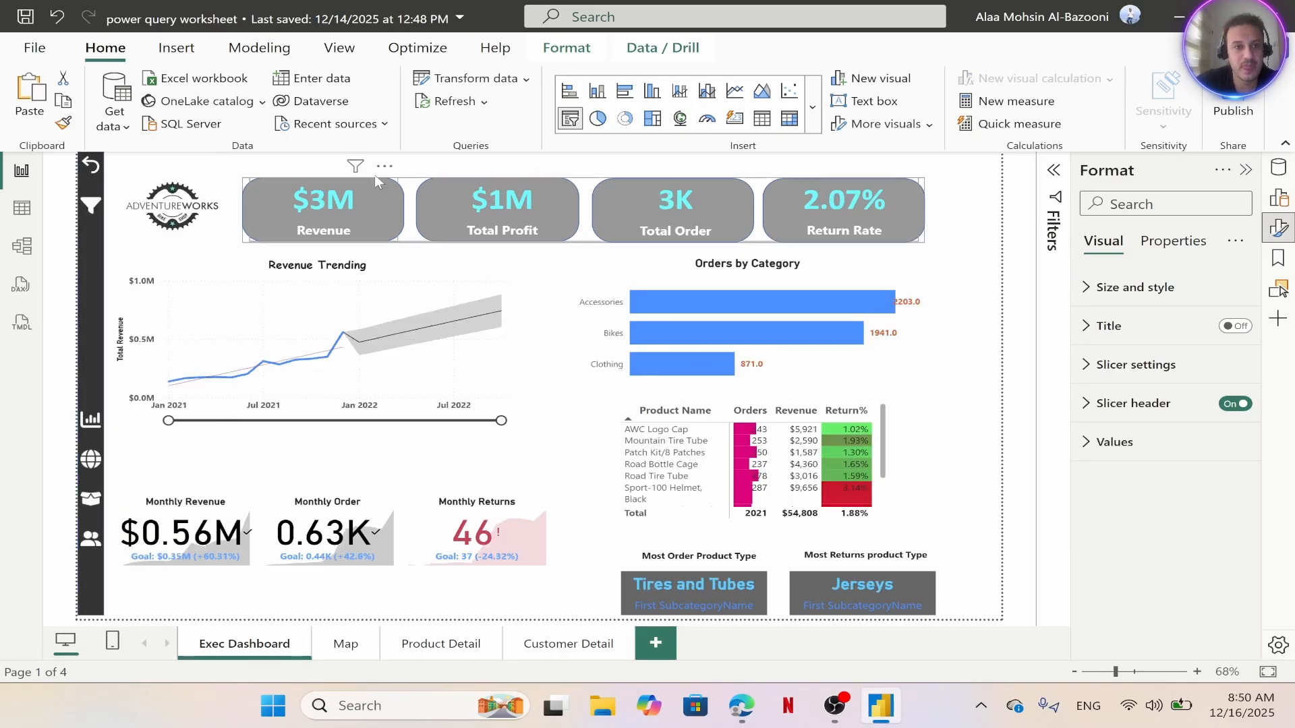
On the Product Detail page, start a new numeric range parameter and name it Adjusted Price (%)
left_click(452, 646)
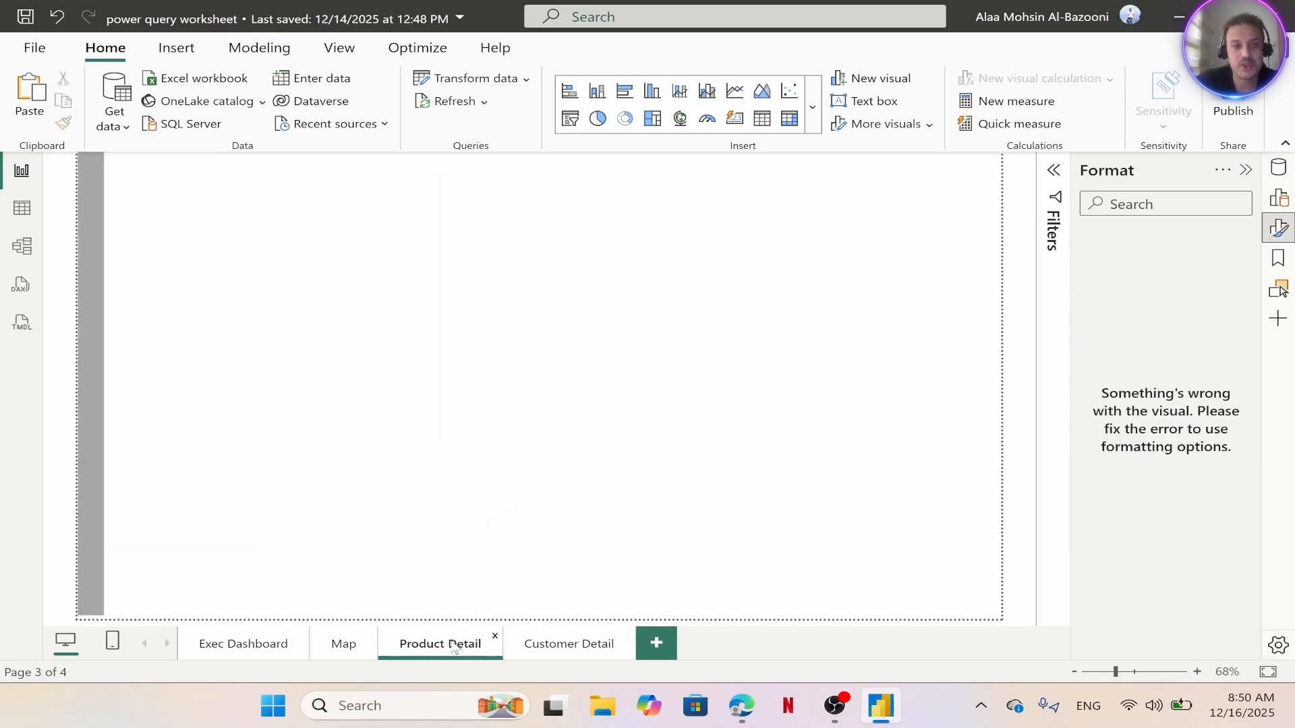
left_click(259, 53)
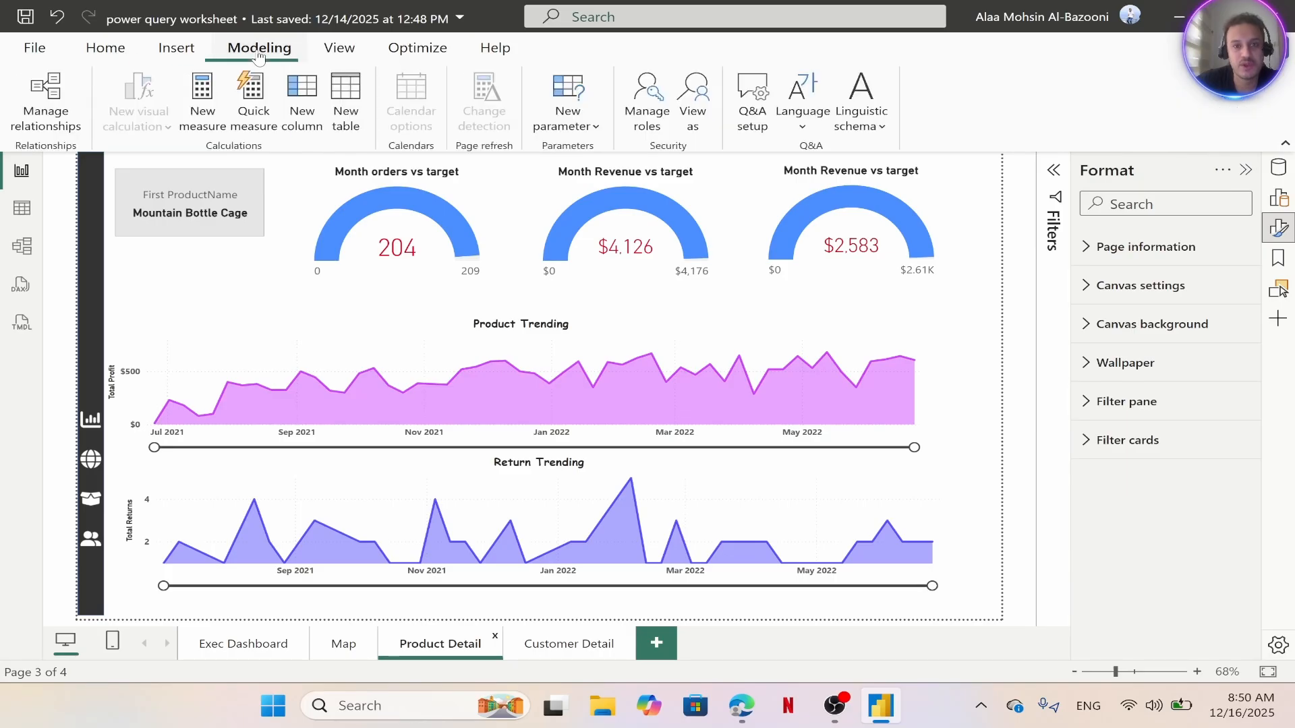
left_click(568, 101)
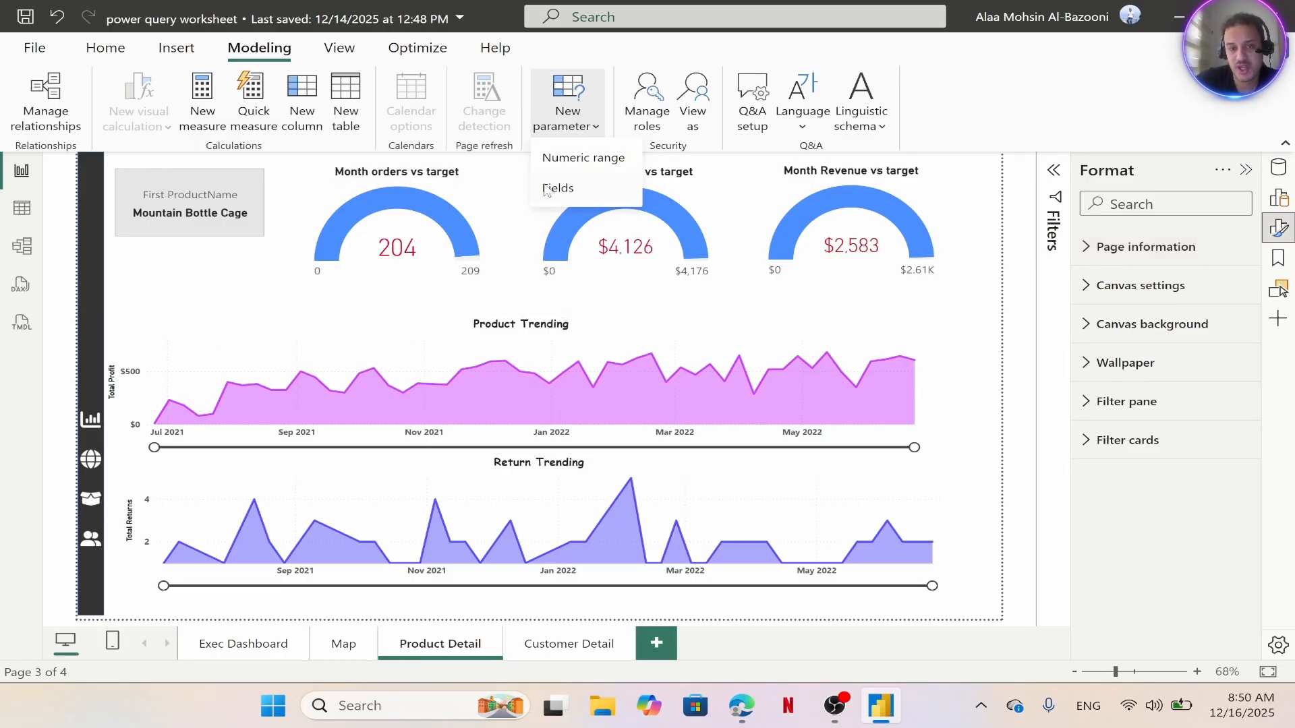
left_click(591, 159)
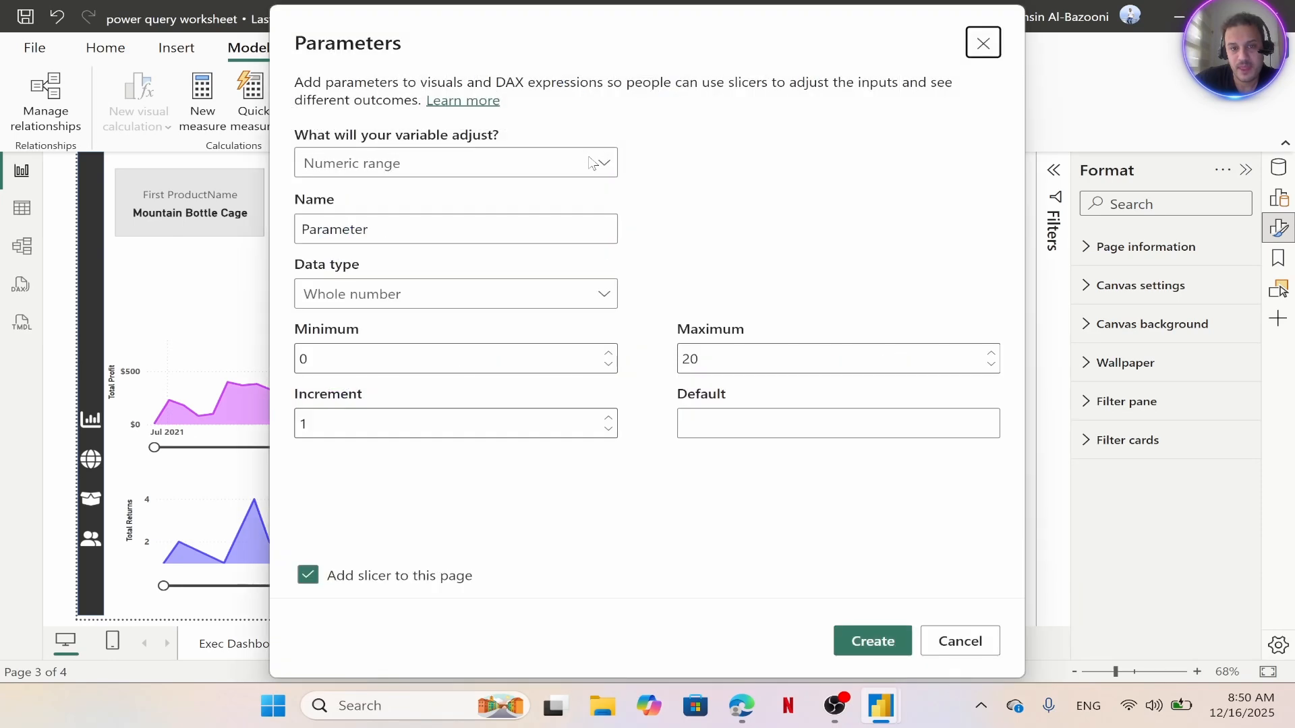
left_click_drag(399, 231, 196, 246)
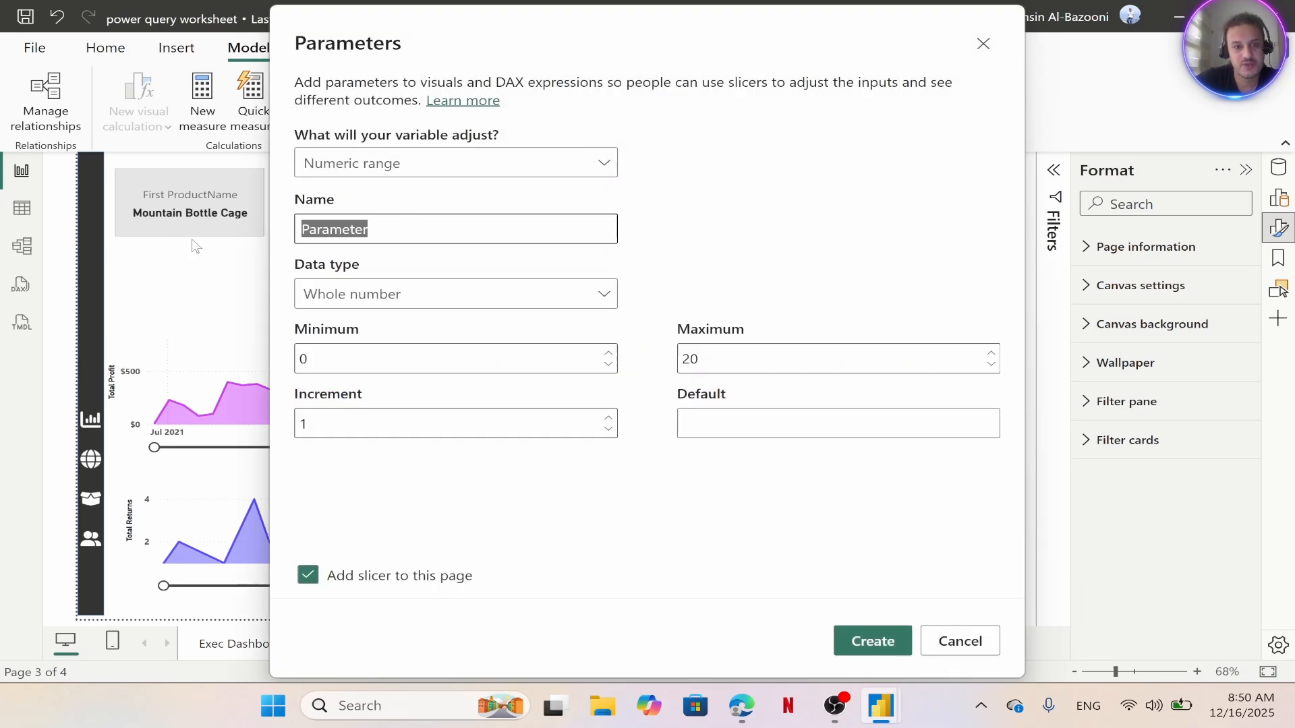
type("A")
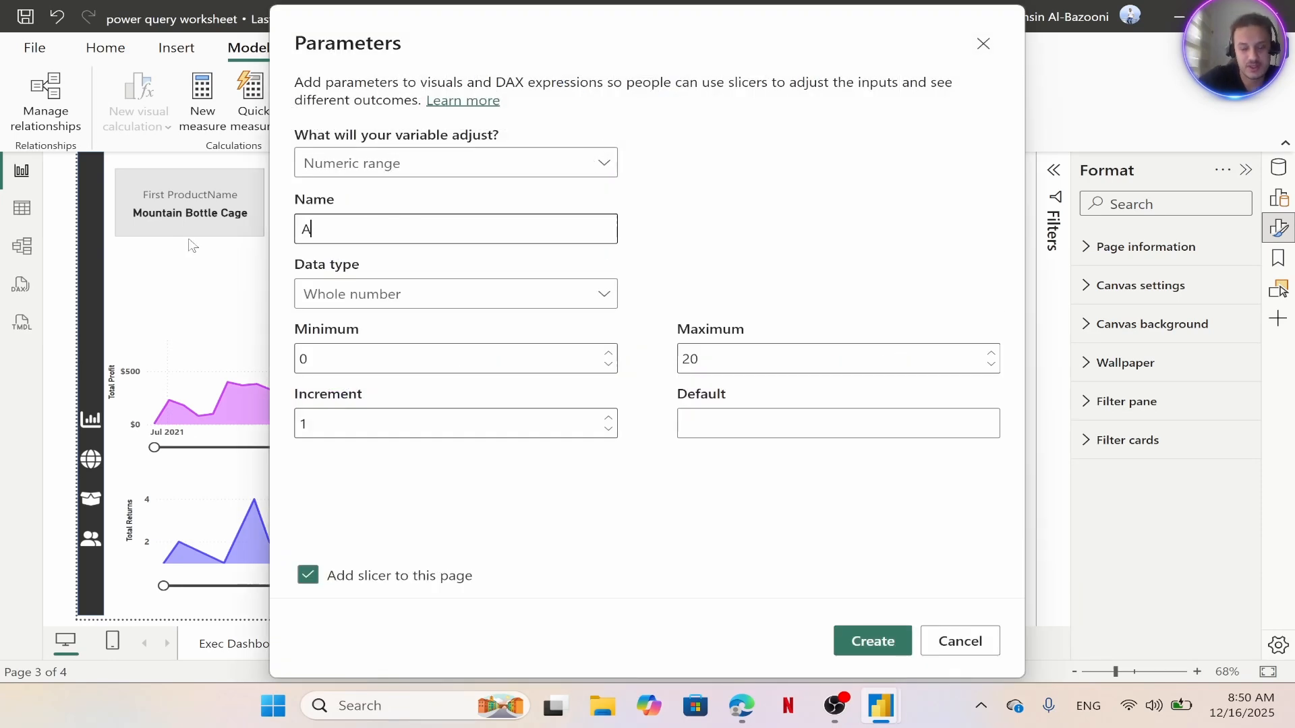
type("djusted Price (")
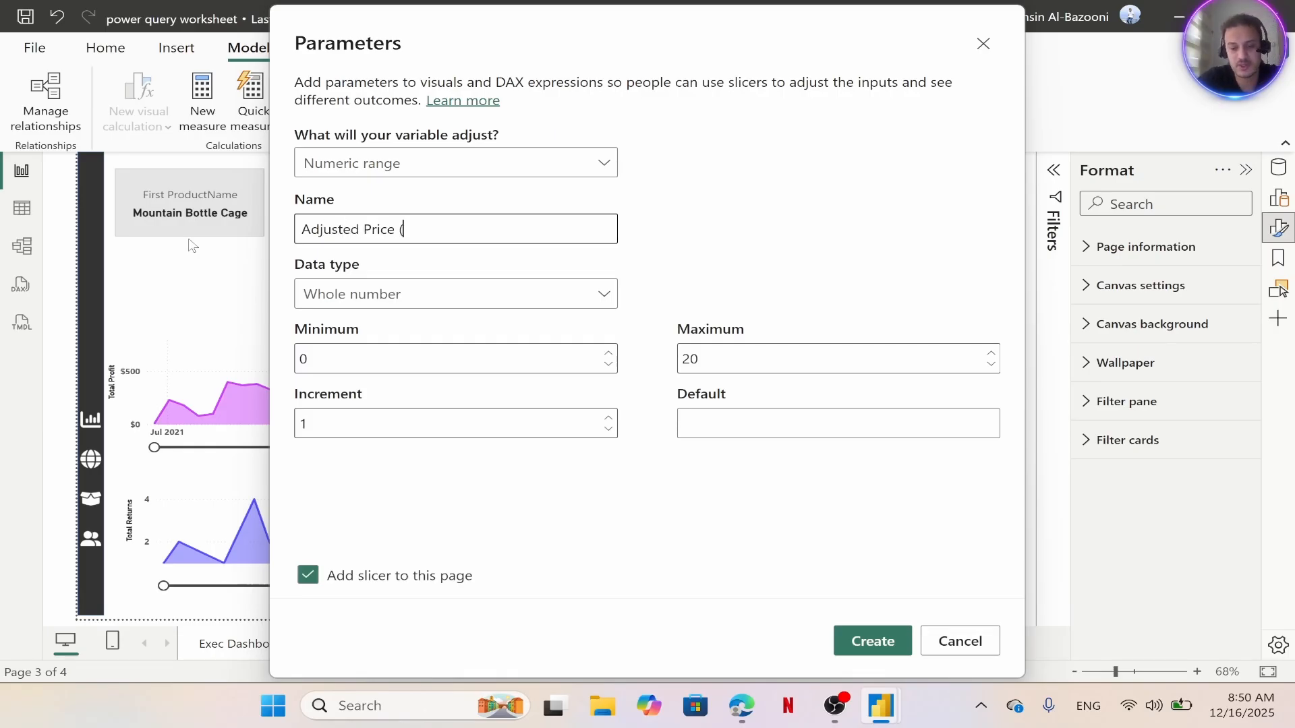
type("%")
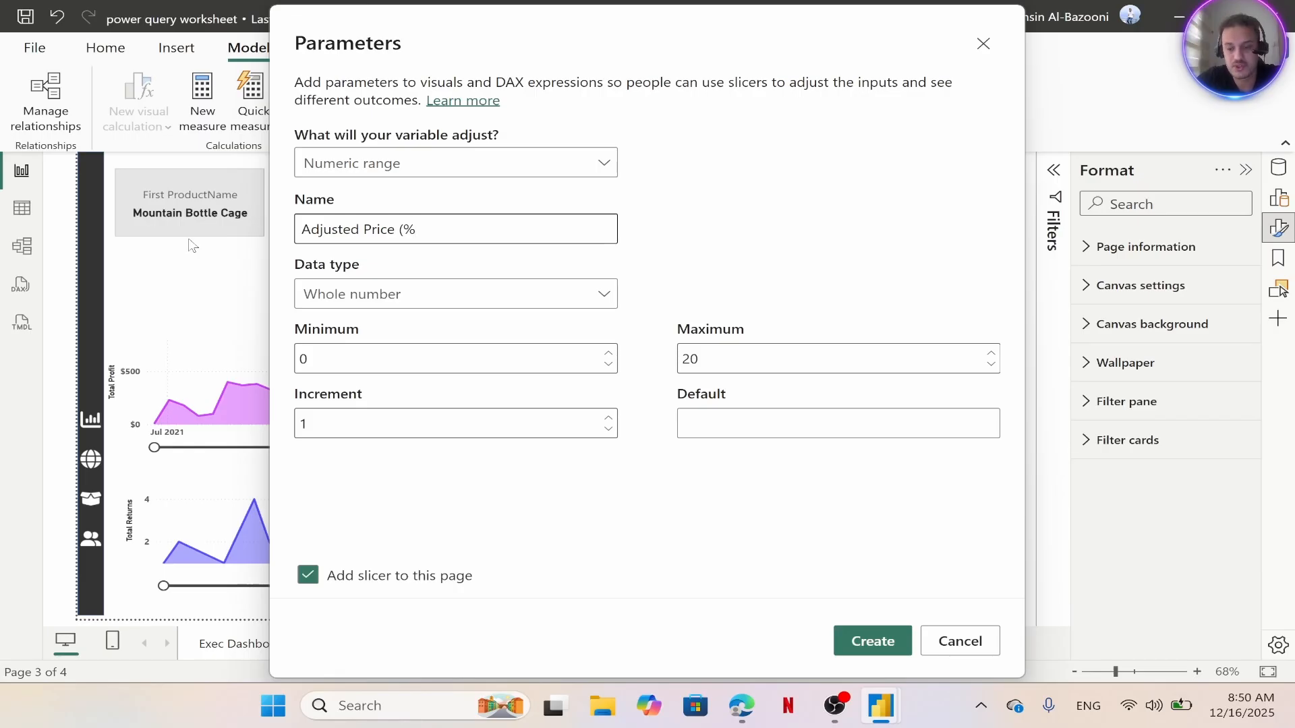
Set the parameter's data type to decimal number, with a minimum of -1 and a maximum of 1
left_click(410, 294)
left_click(363, 357)
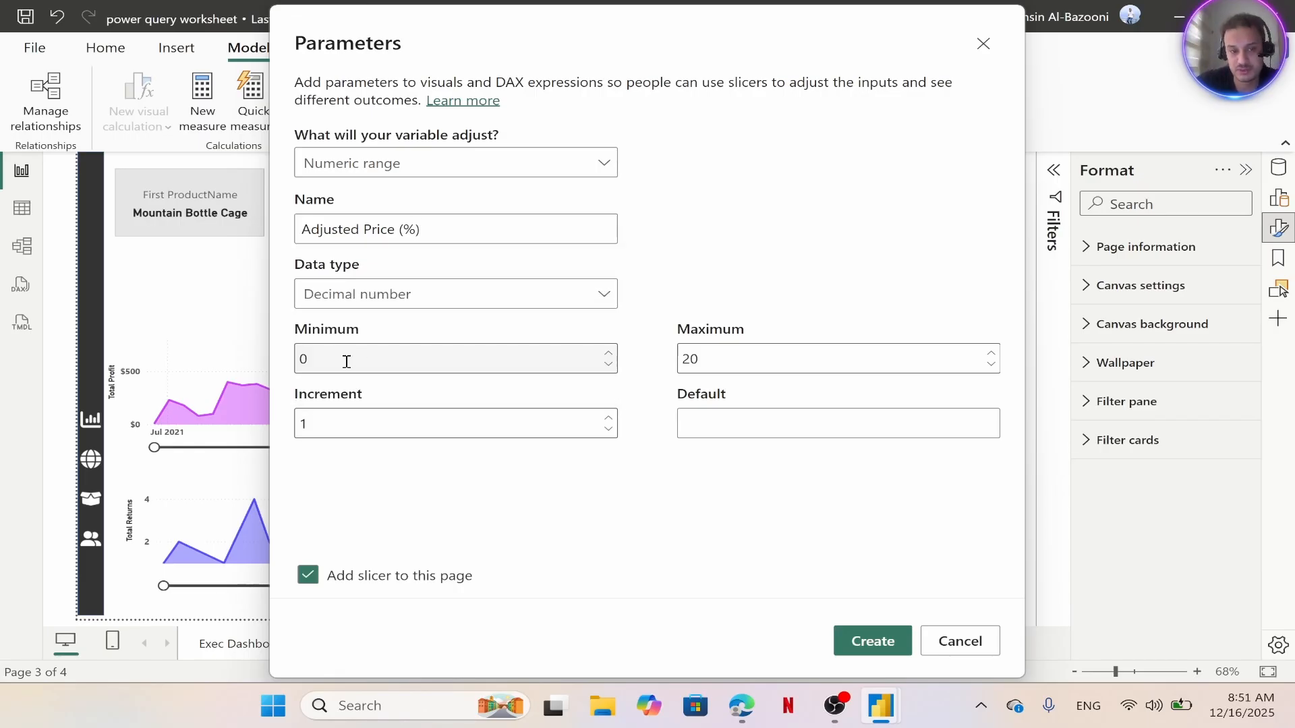
left_click_drag(347, 362, 243, 368)
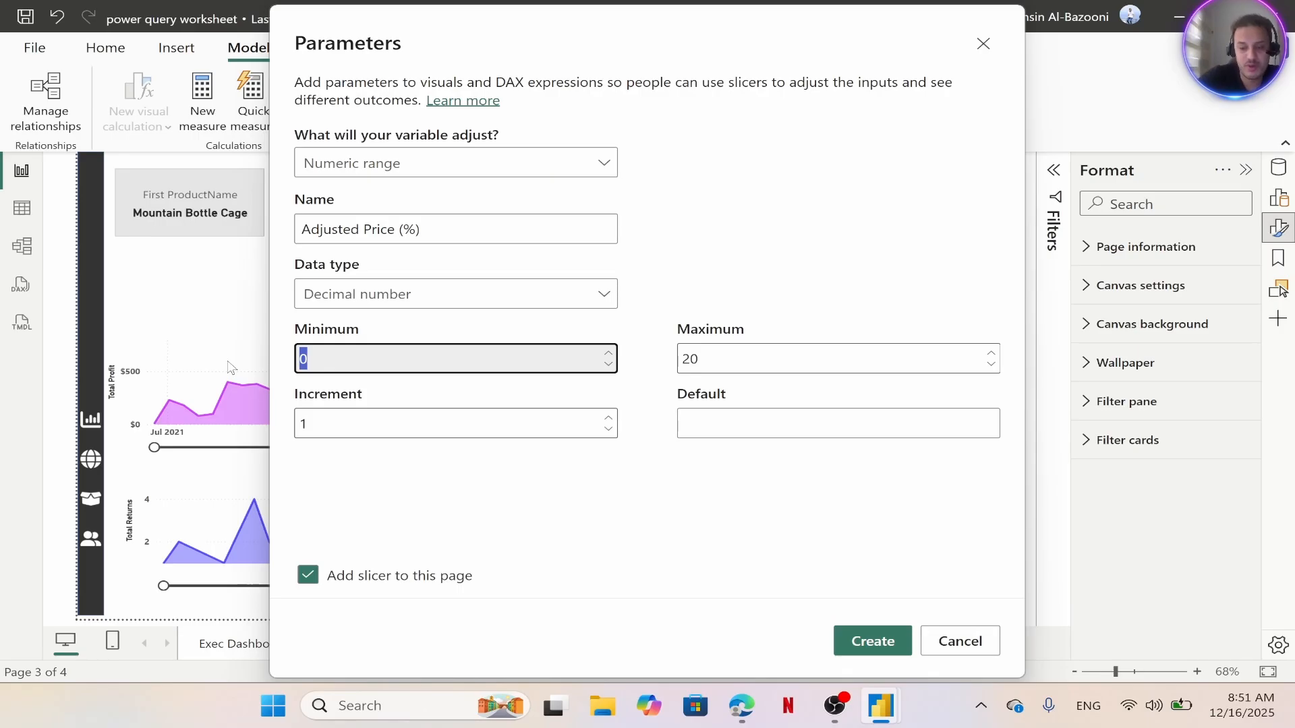
type("-1")
key("Tab")
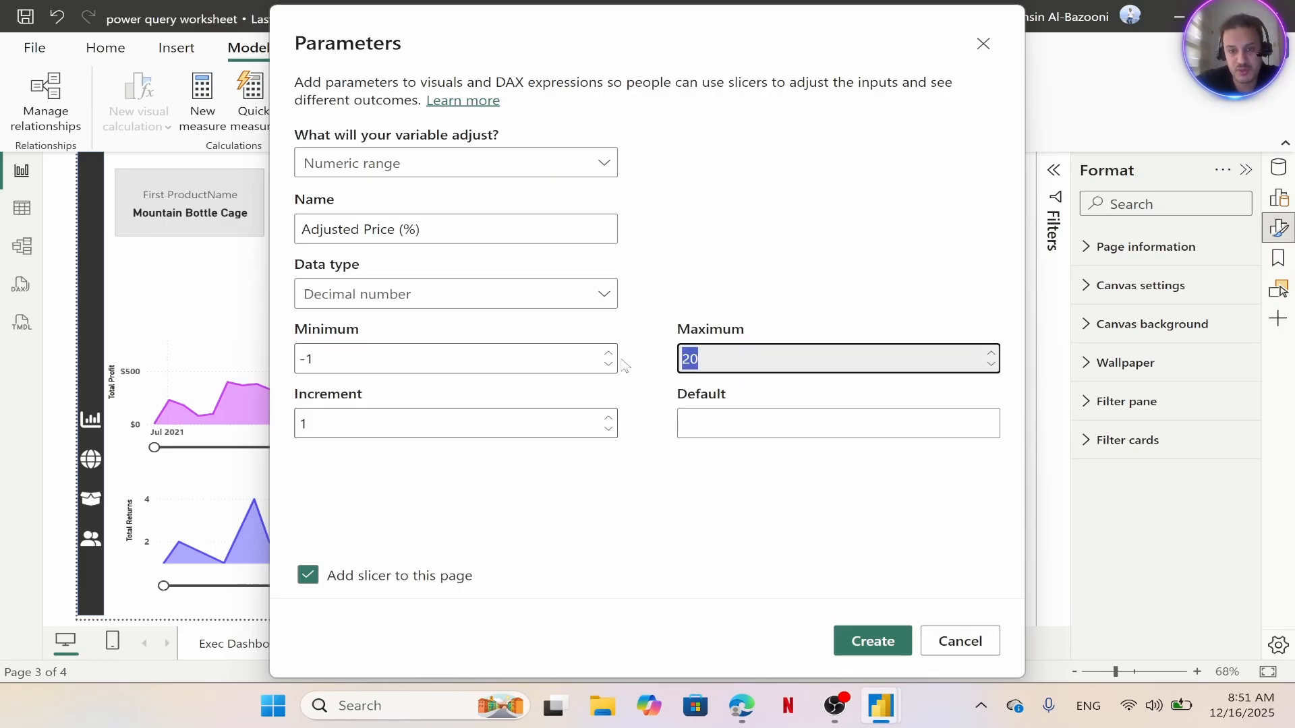
type("1")
Set the increment to 0.1, leave the default blank, and create the parameter with its slicer on this page
left_click(378, 423)
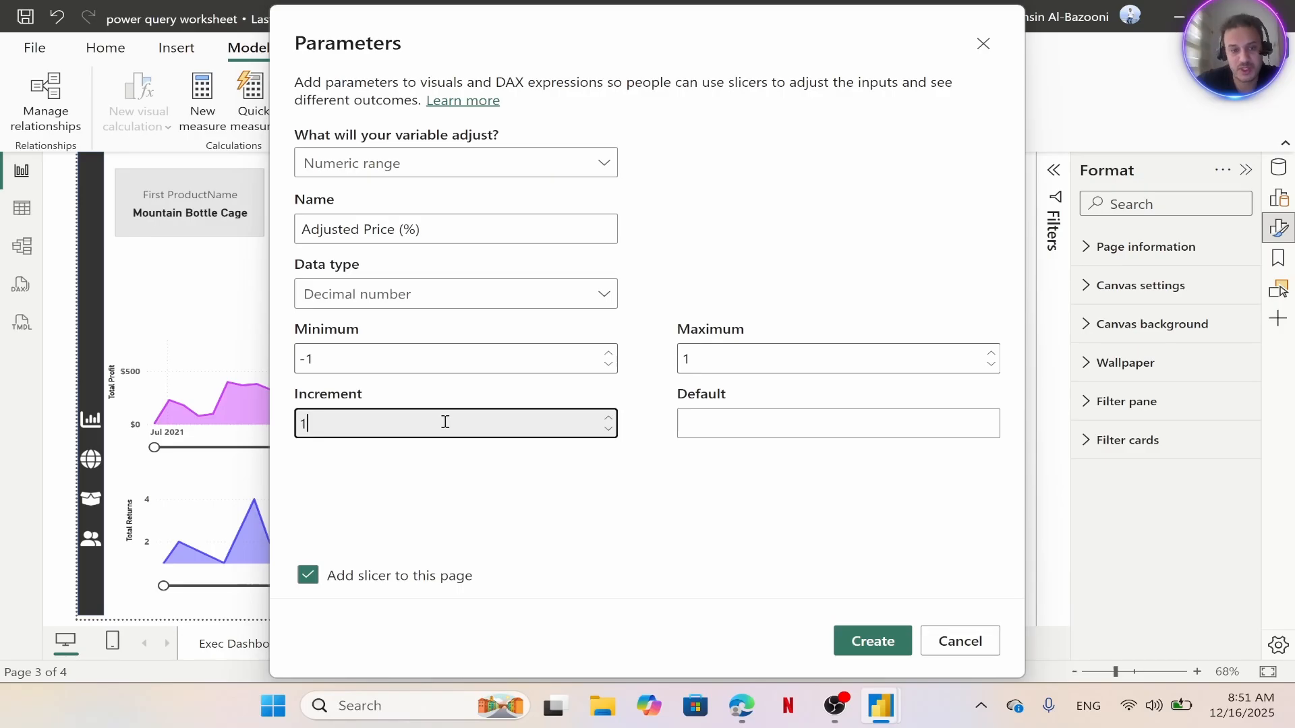
key("BackSpace")
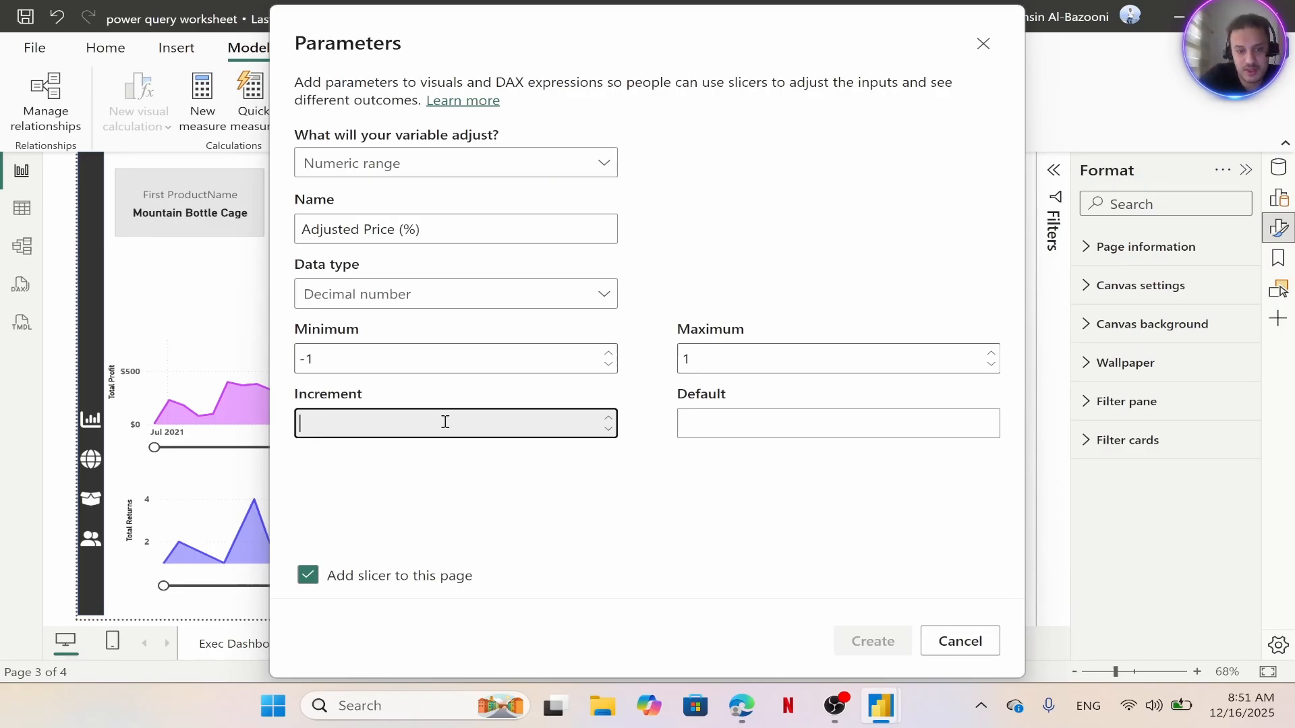
type("0.1")
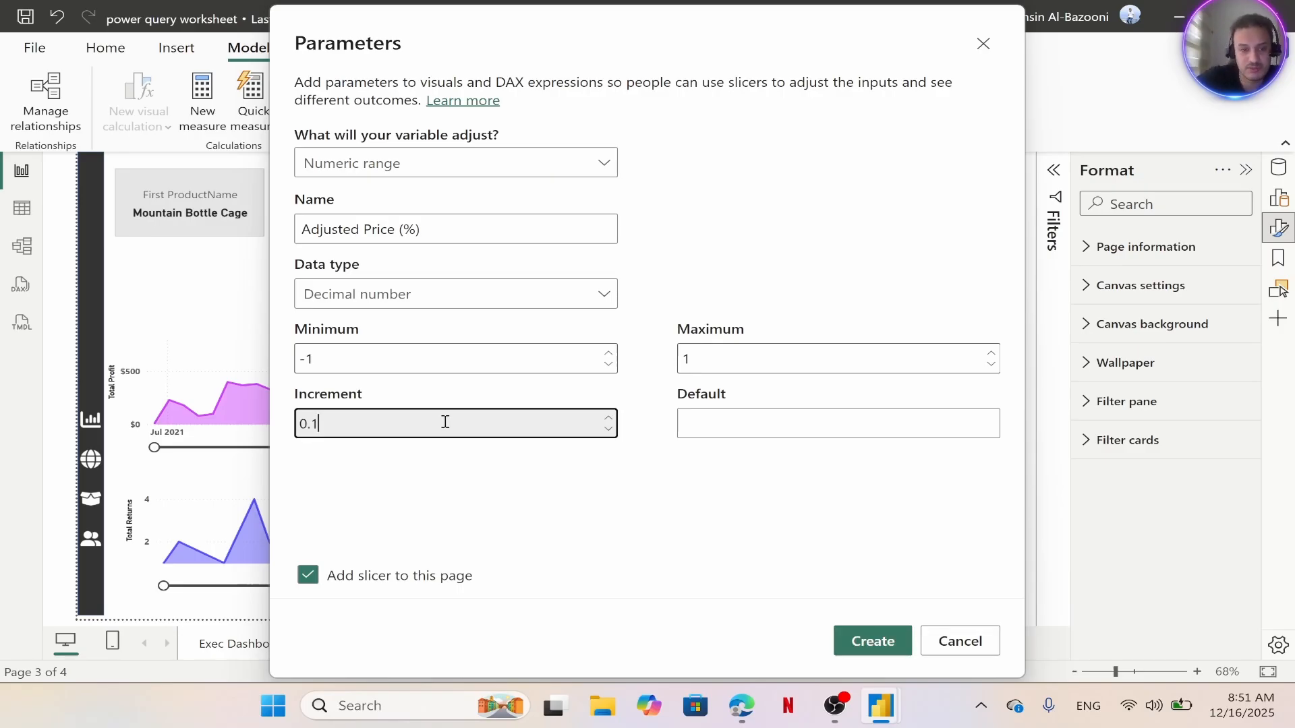
left_click(719, 415)
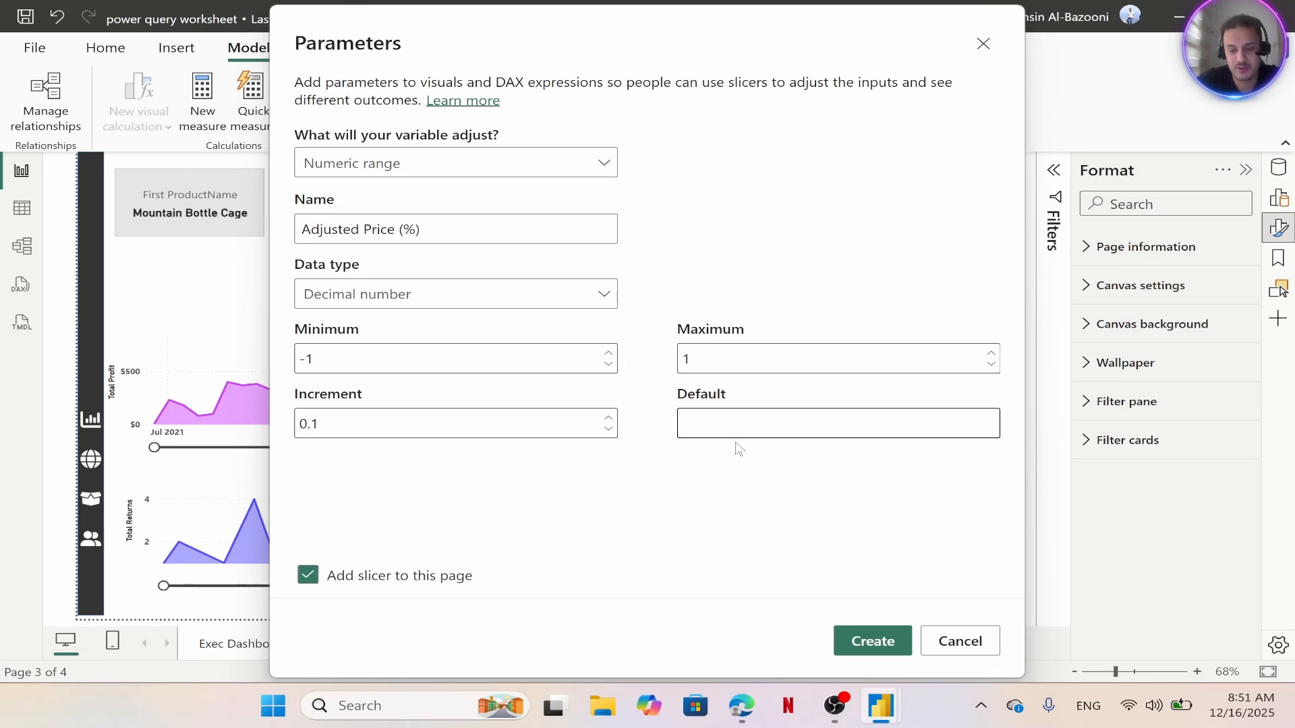
left_click(872, 640)
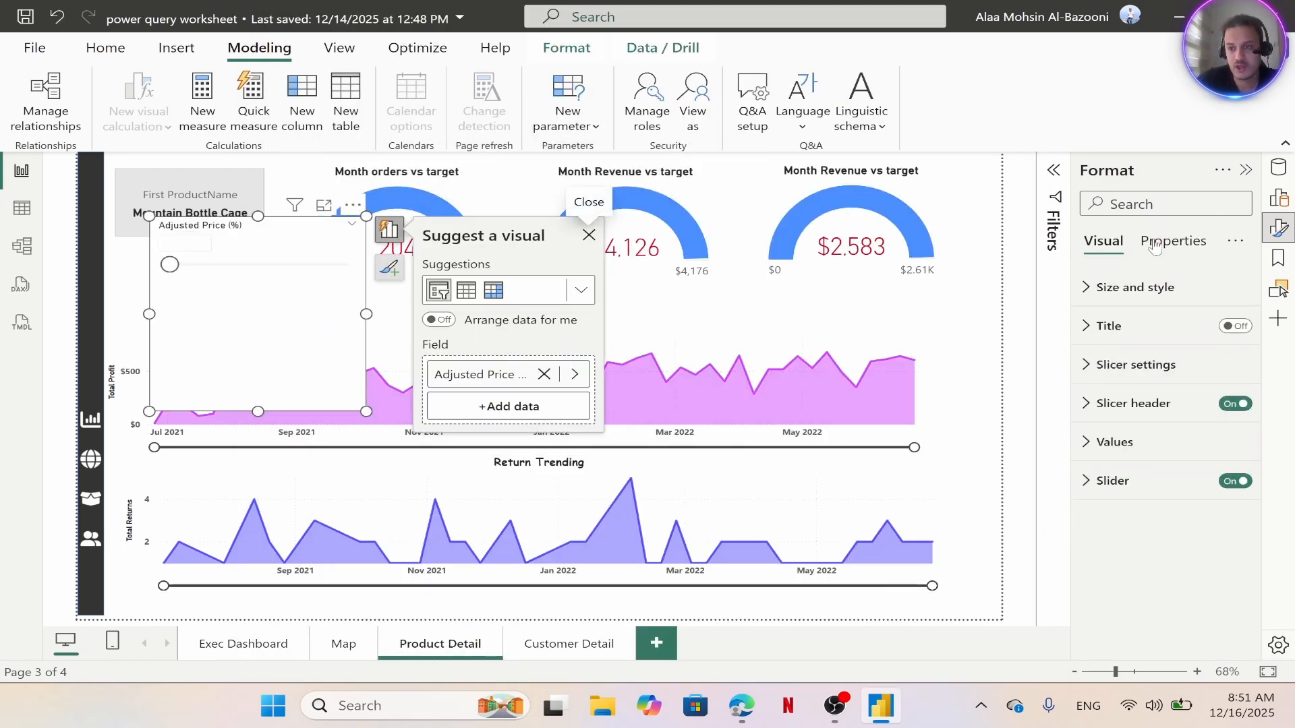
Examine the DAX formulas of the Adjusted Price (%) column and the Adjusted Price (%) Value measure in the new parameter table
left_click(1284, 177)
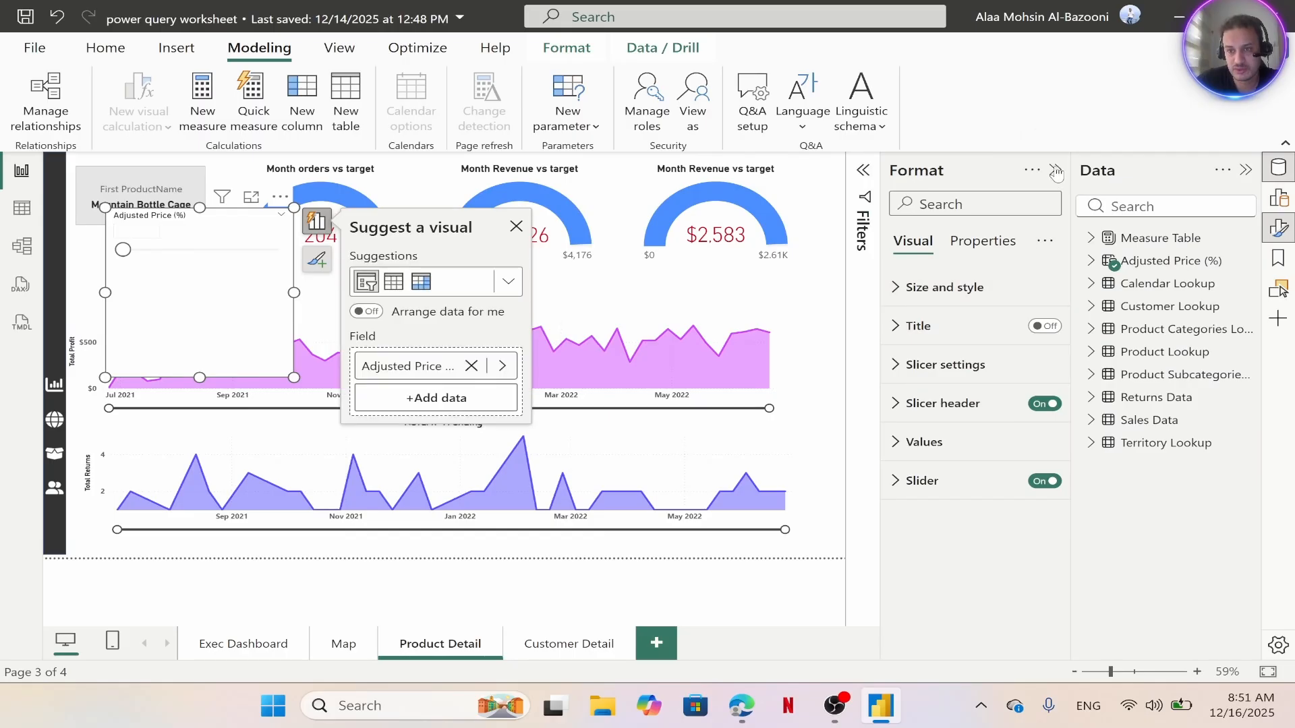
left_click_drag(1074, 332, 1017, 317)
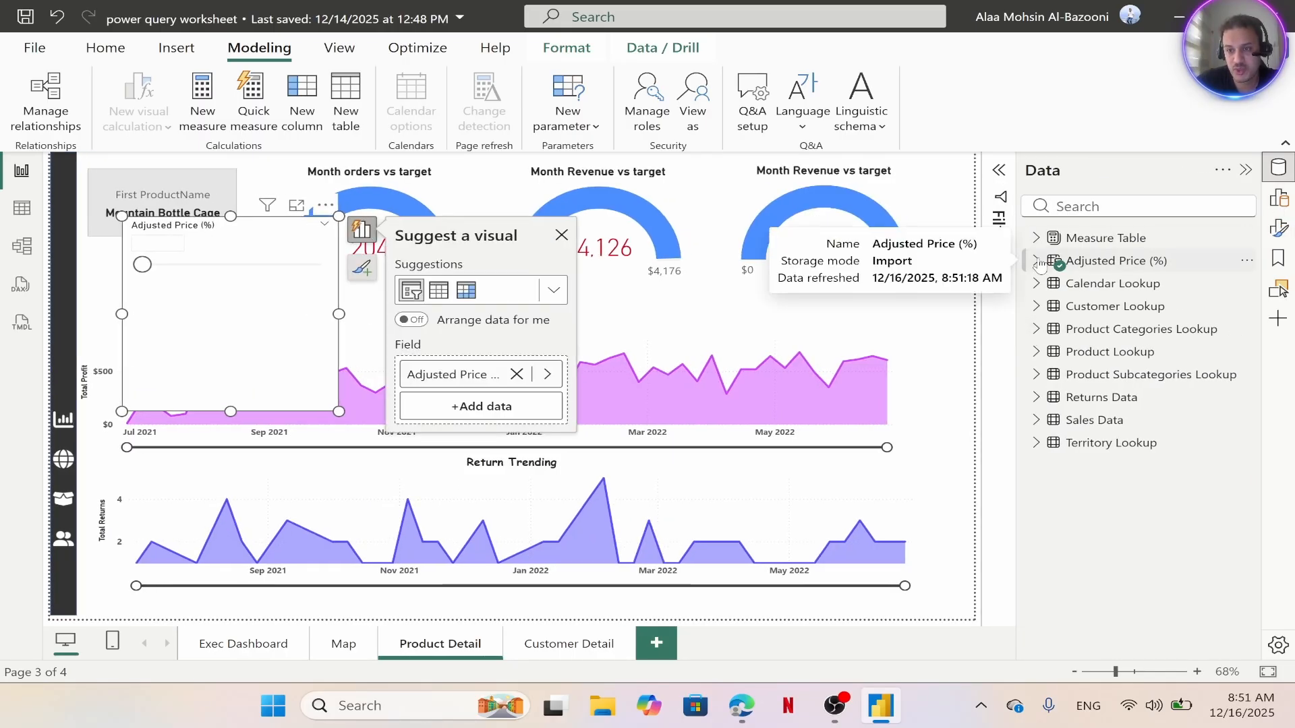
left_click(1037, 262)
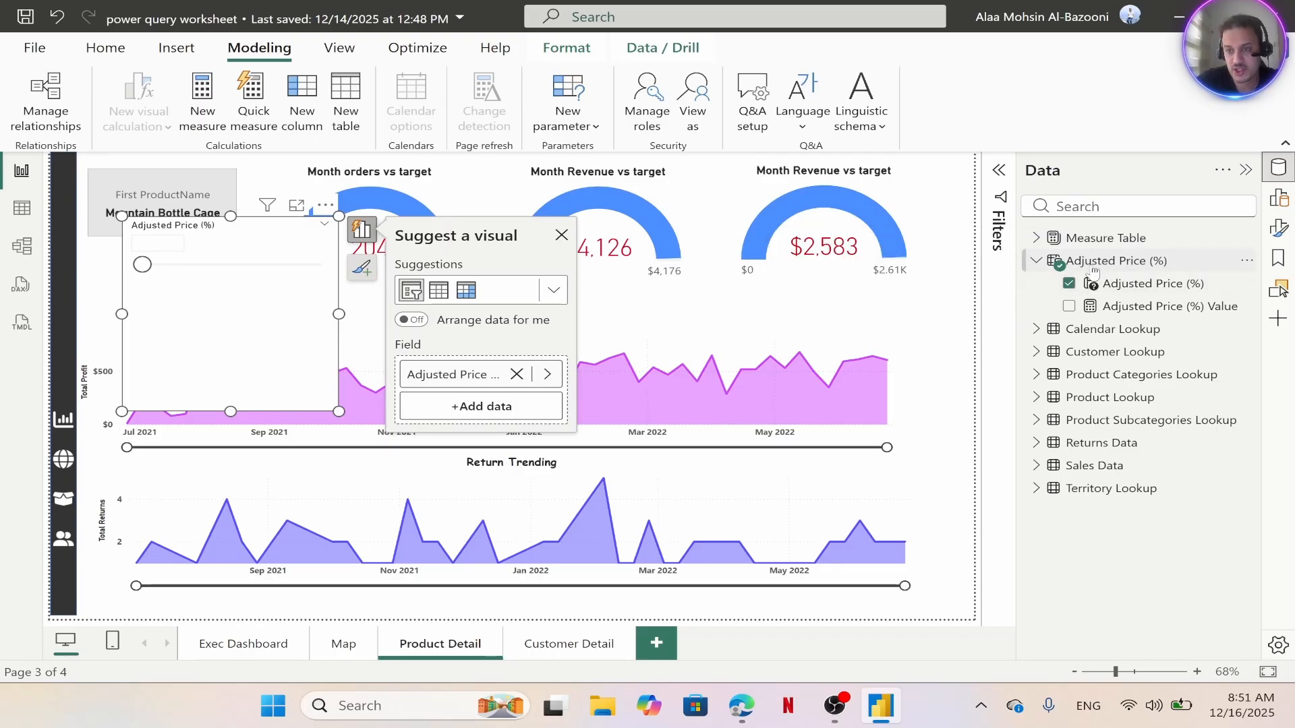
left_click(1123, 286)
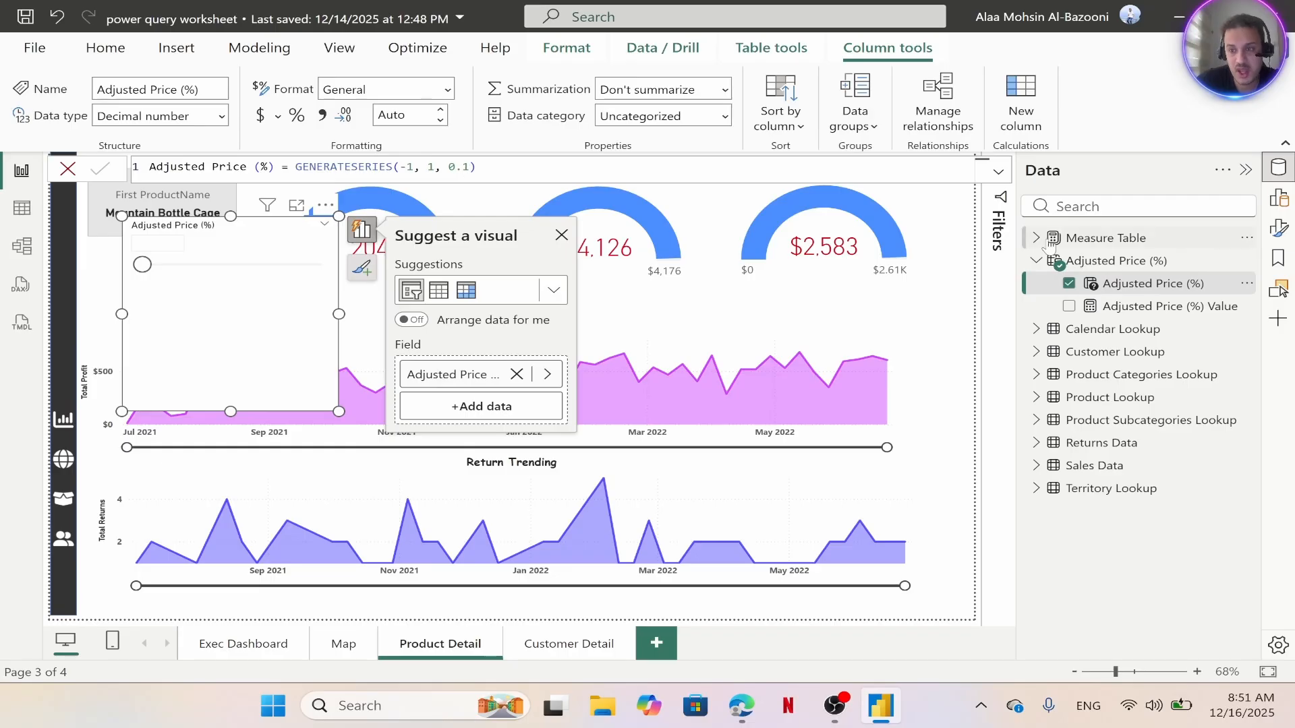
left_click(1152, 309)
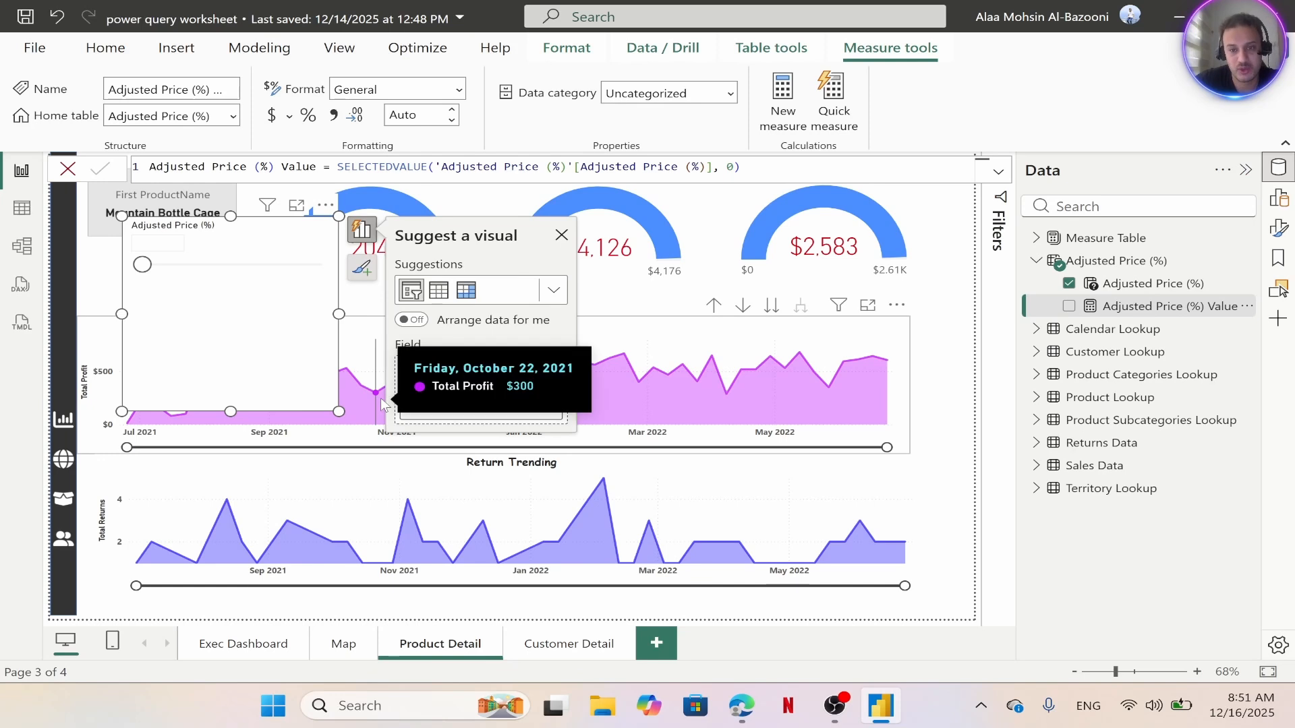
Reduce the height of the Adjusted Price (%) slicer and move it down, clear of the Product Trending chart
left_click_drag(211, 283, 185, 354)
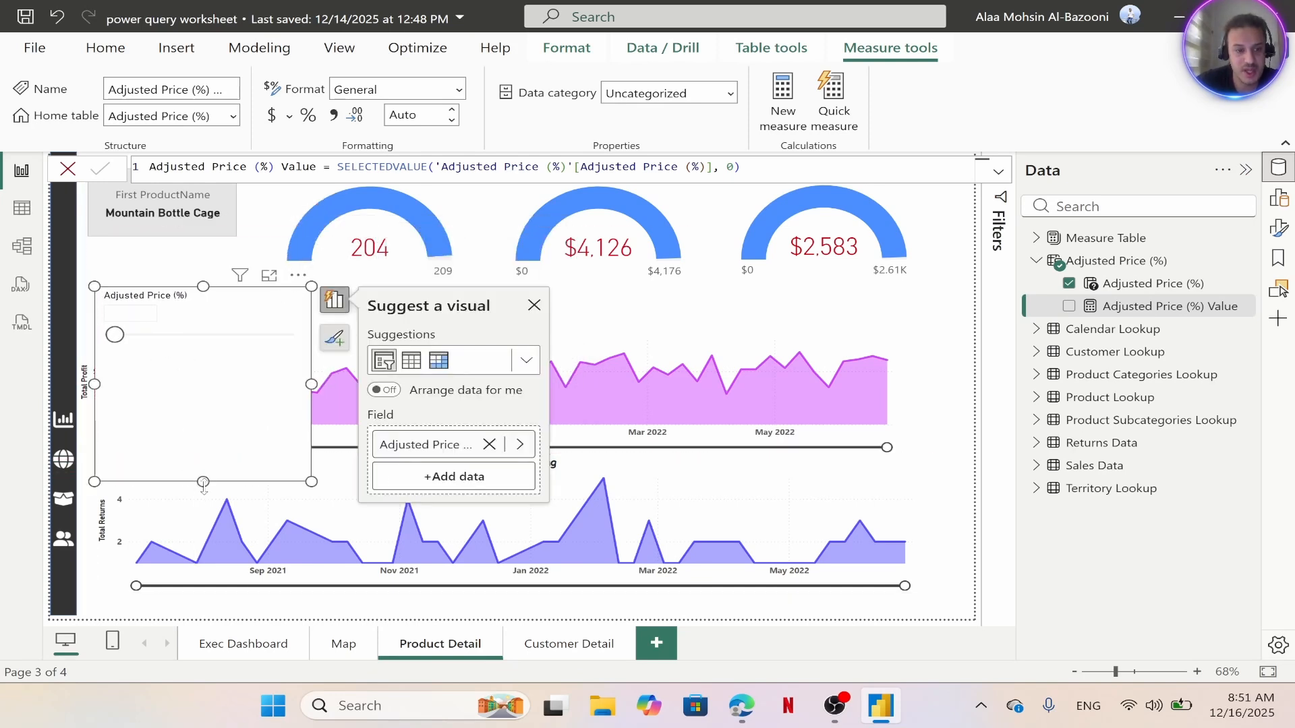
left_click_drag(203, 482, 201, 402)
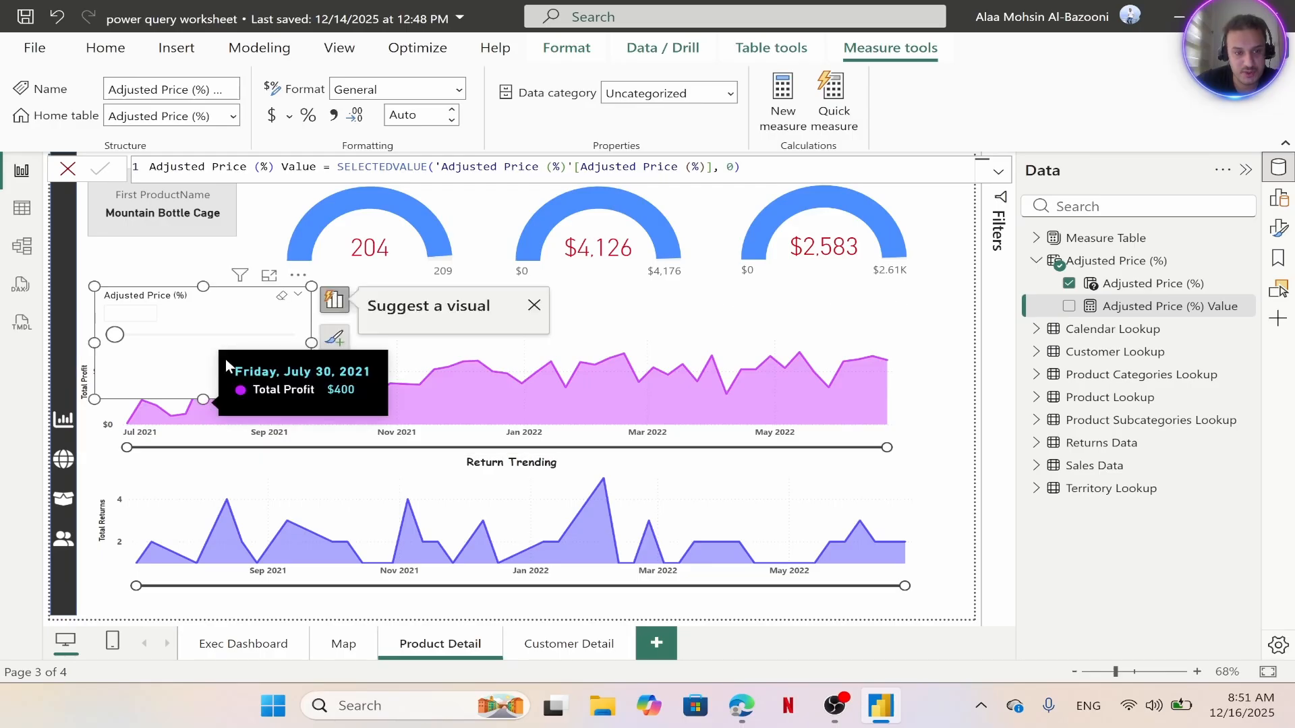
left_click_drag(225, 359, 163, 518)
Narrow the Product Trending chart from its left edge to make room for the slicer beside it
left_click(77, 359)
left_click_drag(79, 387, 329, 396)
left_click_drag(147, 491, 168, 353)
left_click(262, 171)
left_click(203, 432)
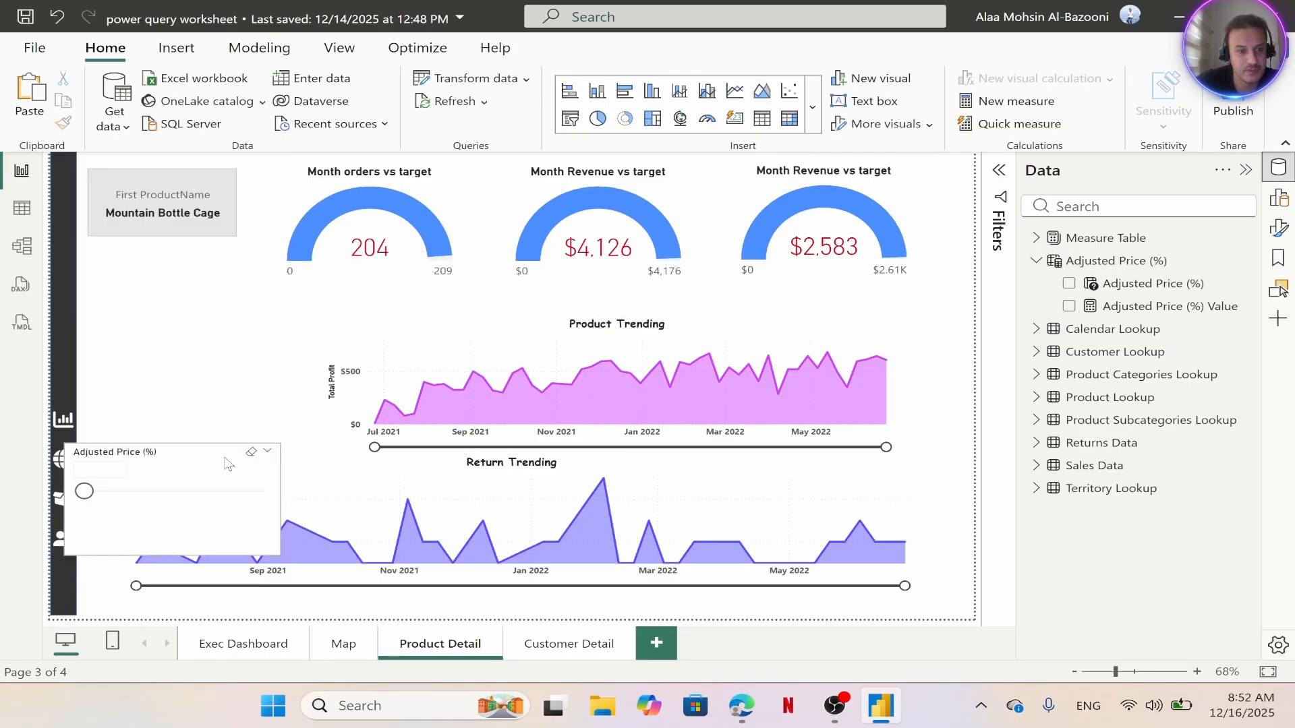
Place the resized Adjusted Price (%) slicer beside the Product Trending chart, and shift the chart slightly up and to the right
left_click_drag(229, 464, 247, 336)
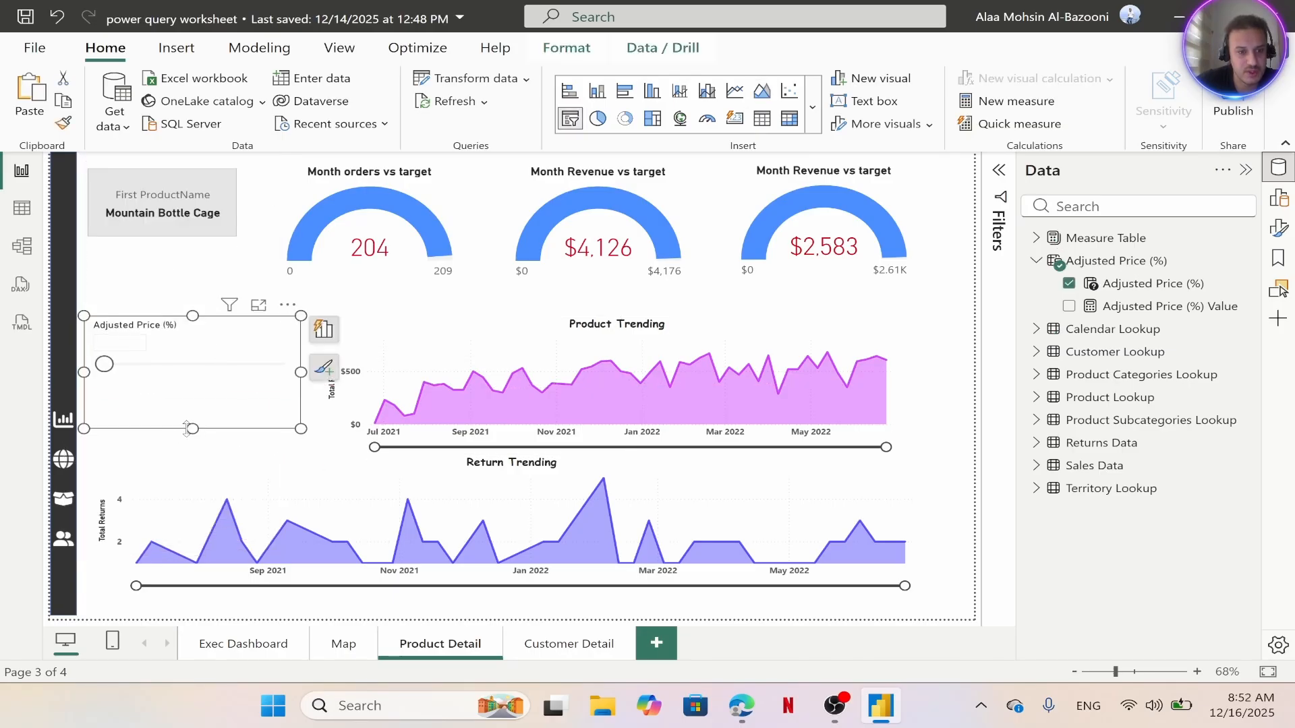
left_click_drag(186, 429, 187, 407)
left_click_drag(301, 361, 268, 368)
left_click_drag(175, 406, 174, 420)
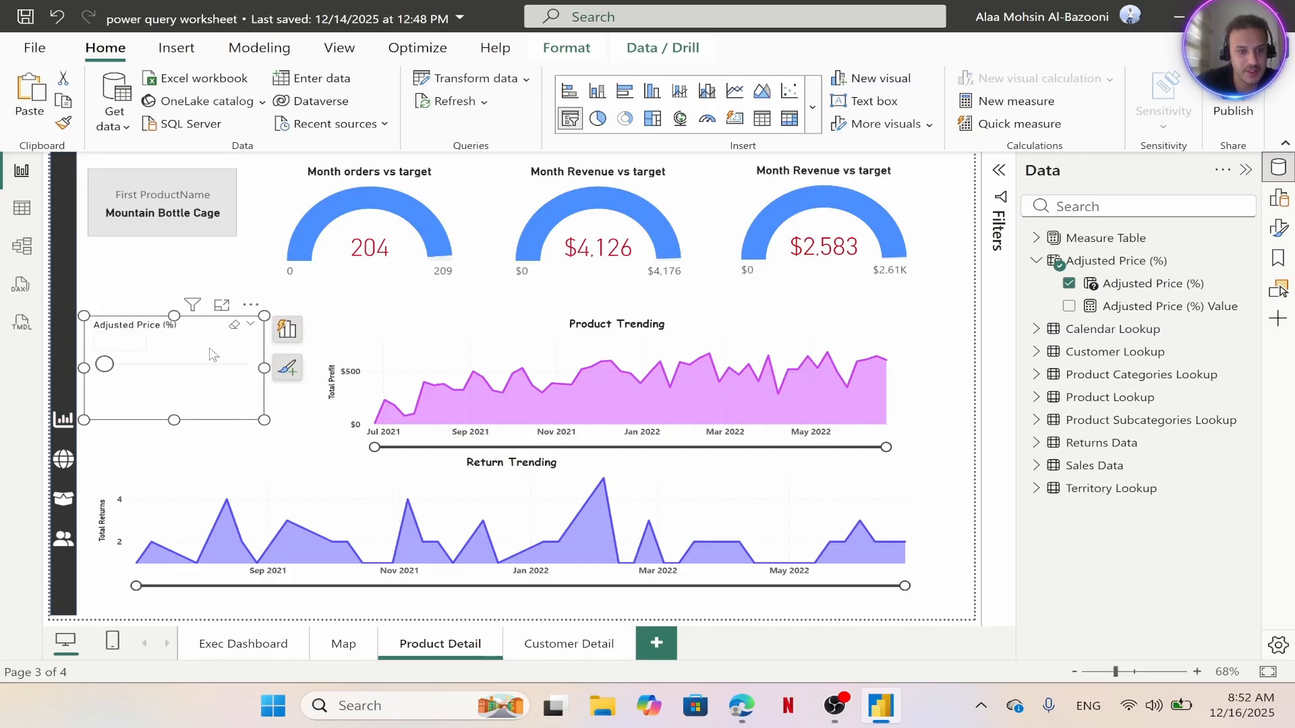
left_click_drag(477, 329, 493, 324)
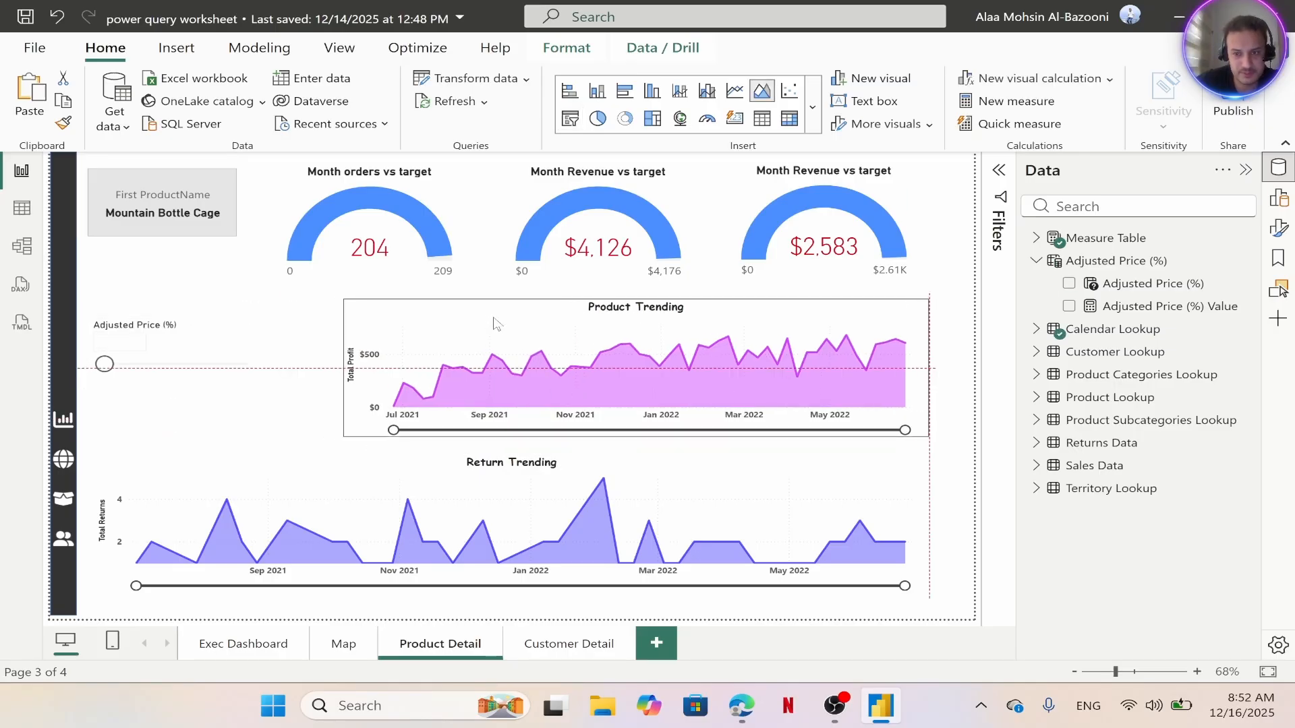
Make the header text of the Adjusted Price (%) slicer bold
left_click(252, 328)
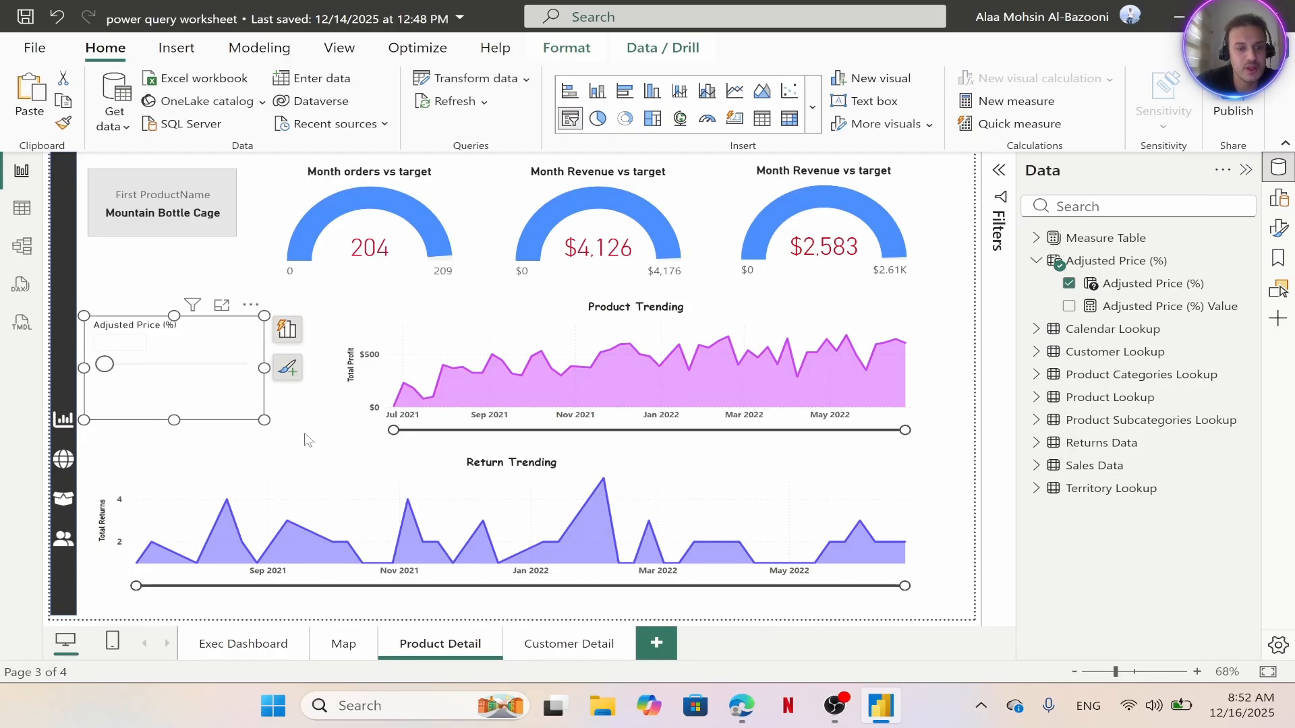
left_click(287, 368)
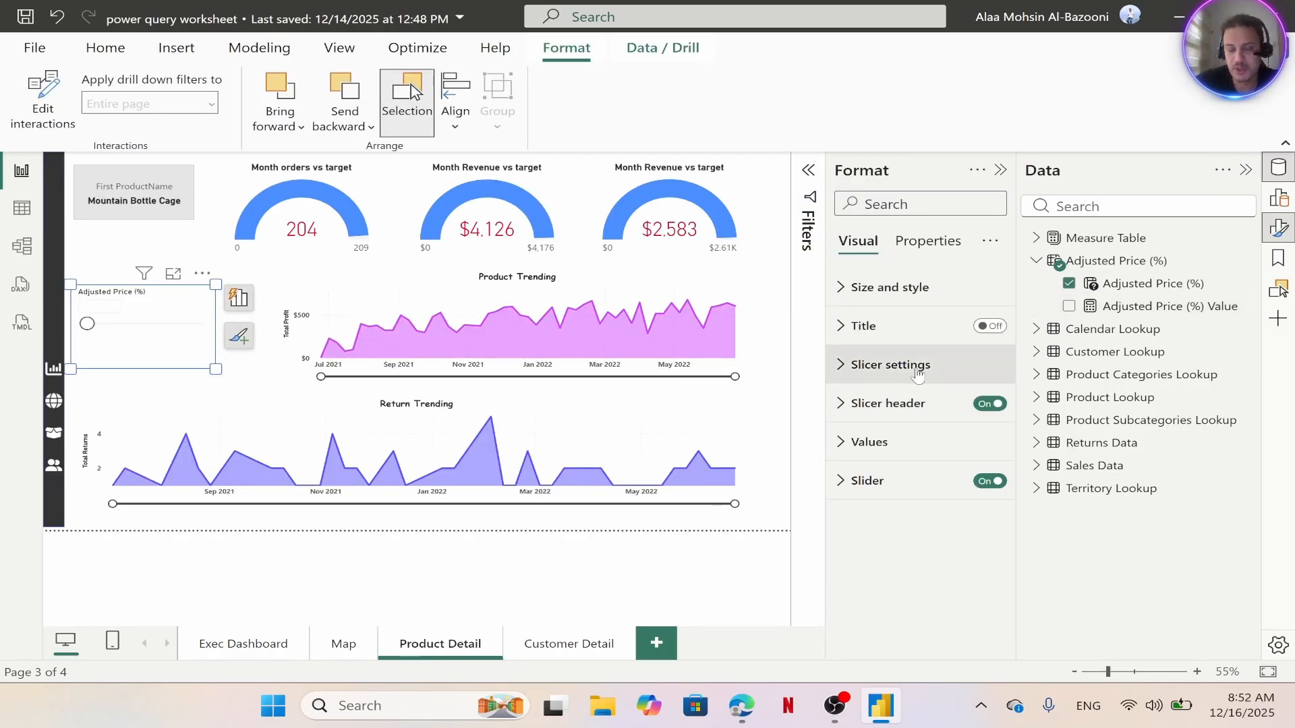
left_click(843, 404)
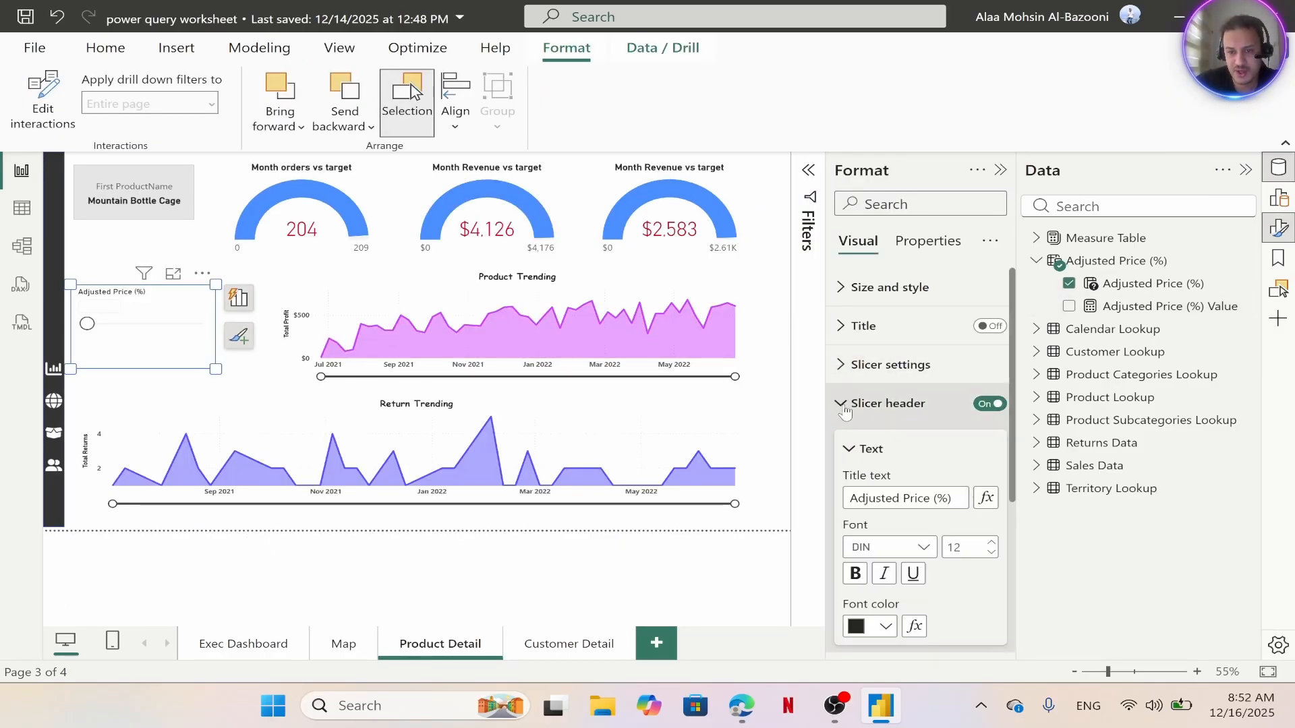
scroll(845, 412, "down", 2)
left_click(855, 478)
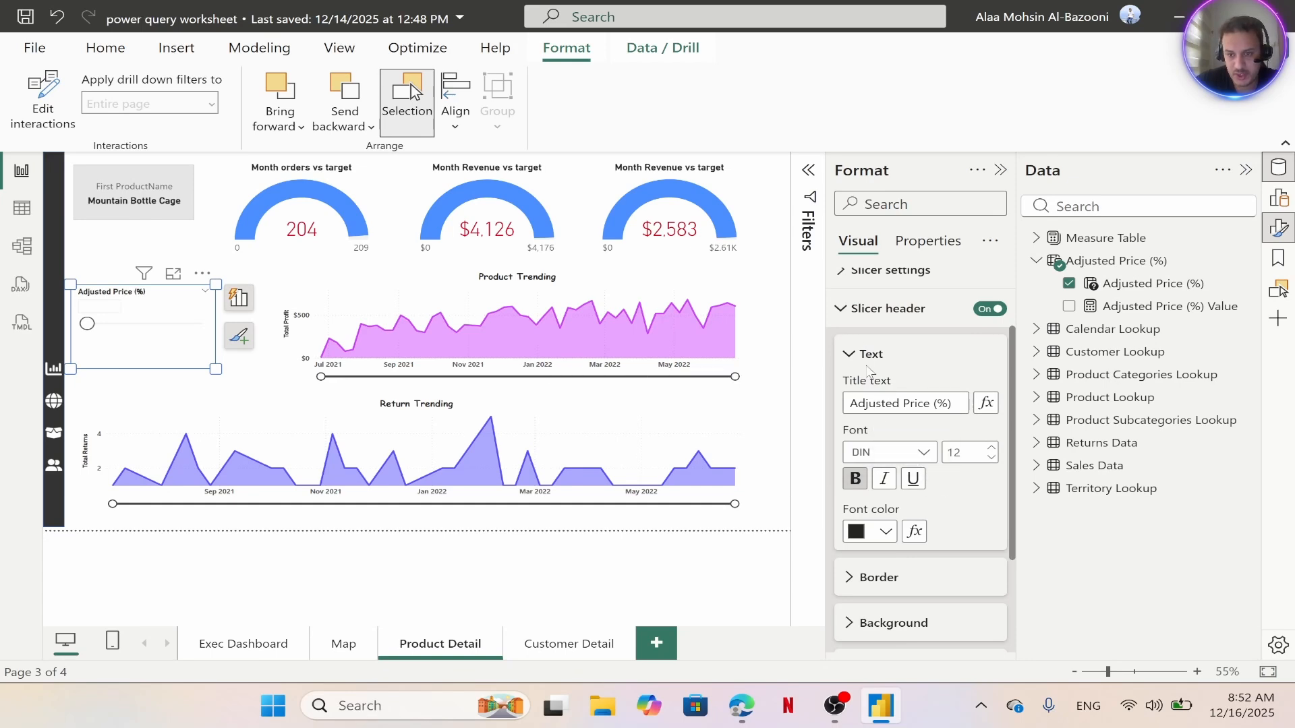
left_click(860, 308)
Set the Adjusted Price (%) slicer to 0.00 and finish formatting it
left_click(853, 364)
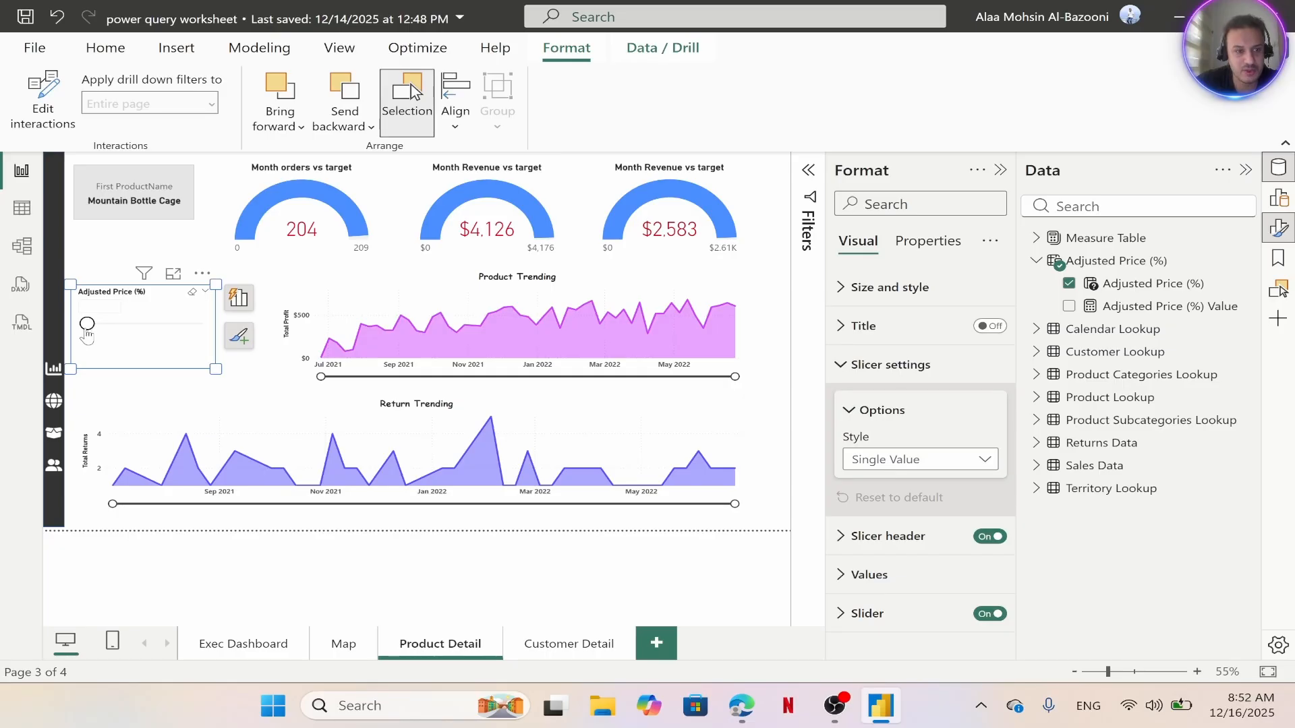
left_click_drag(87, 333, 146, 332)
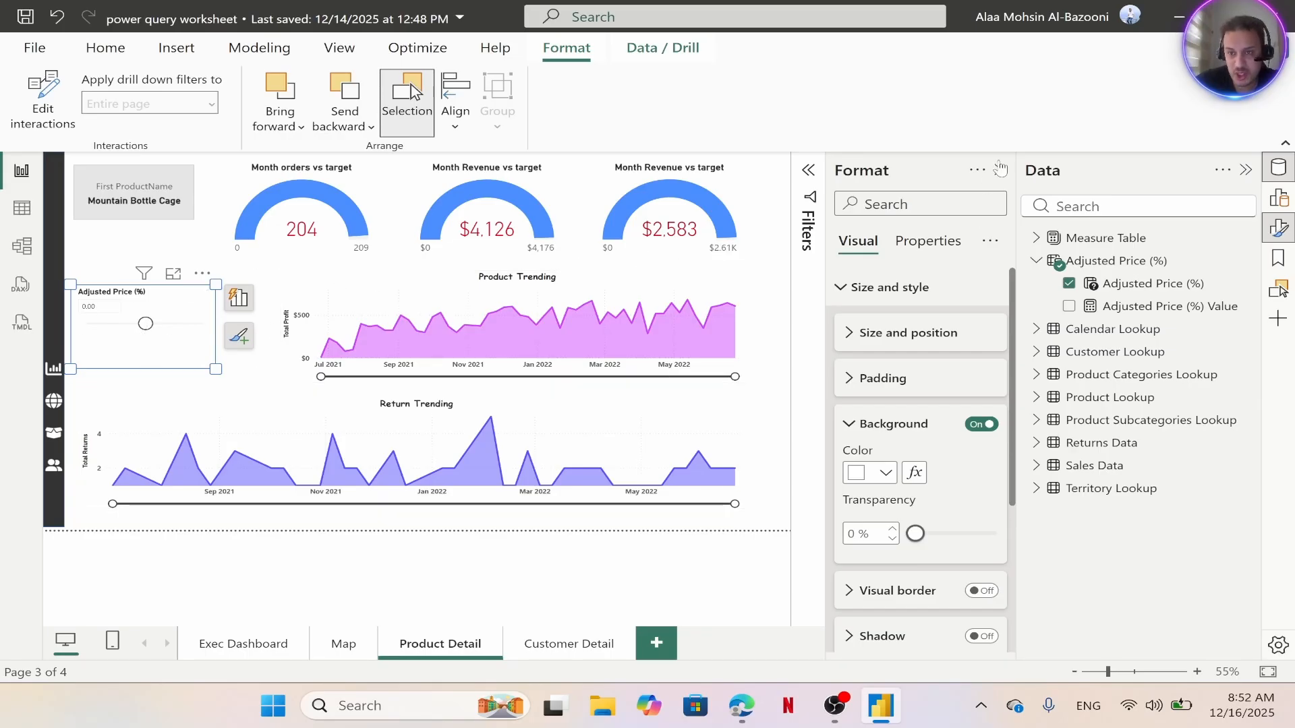
left_click(1002, 171)
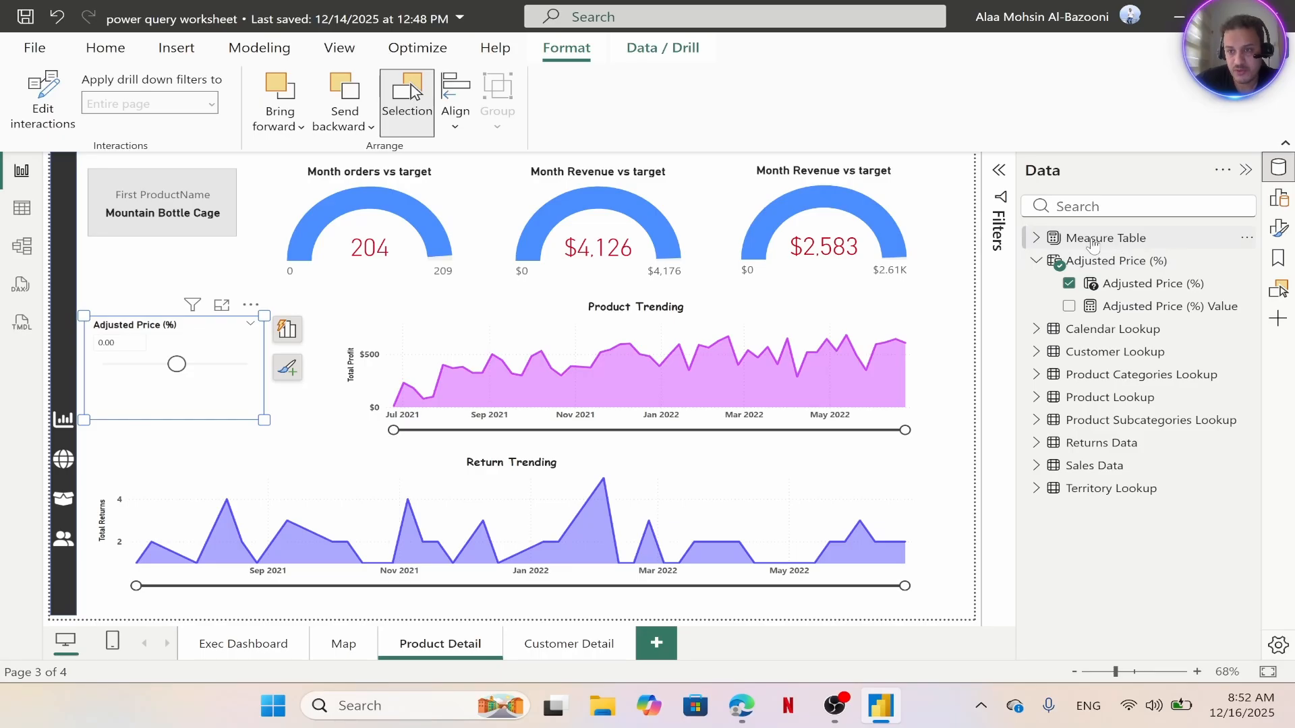
Create a new measure named Adjusted Price in the Measure Table, with its formula starting on a second line
left_click(1093, 242)
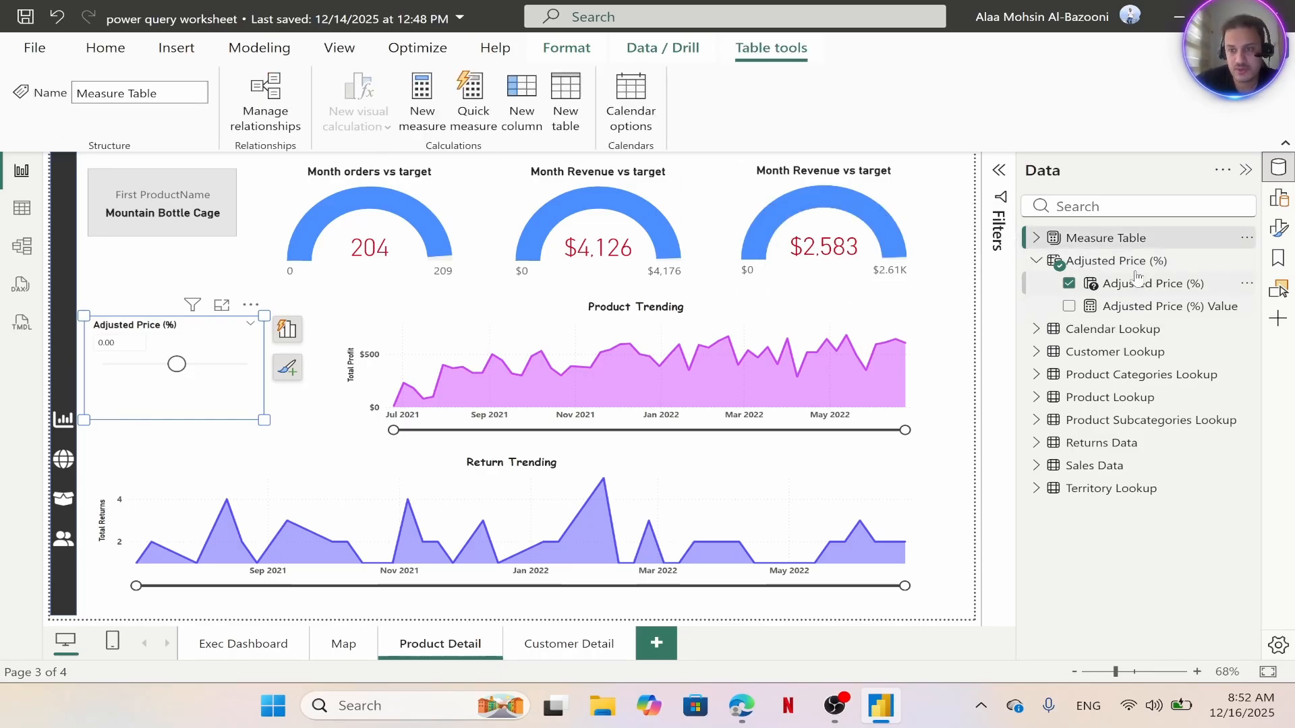
left_click(422, 101)
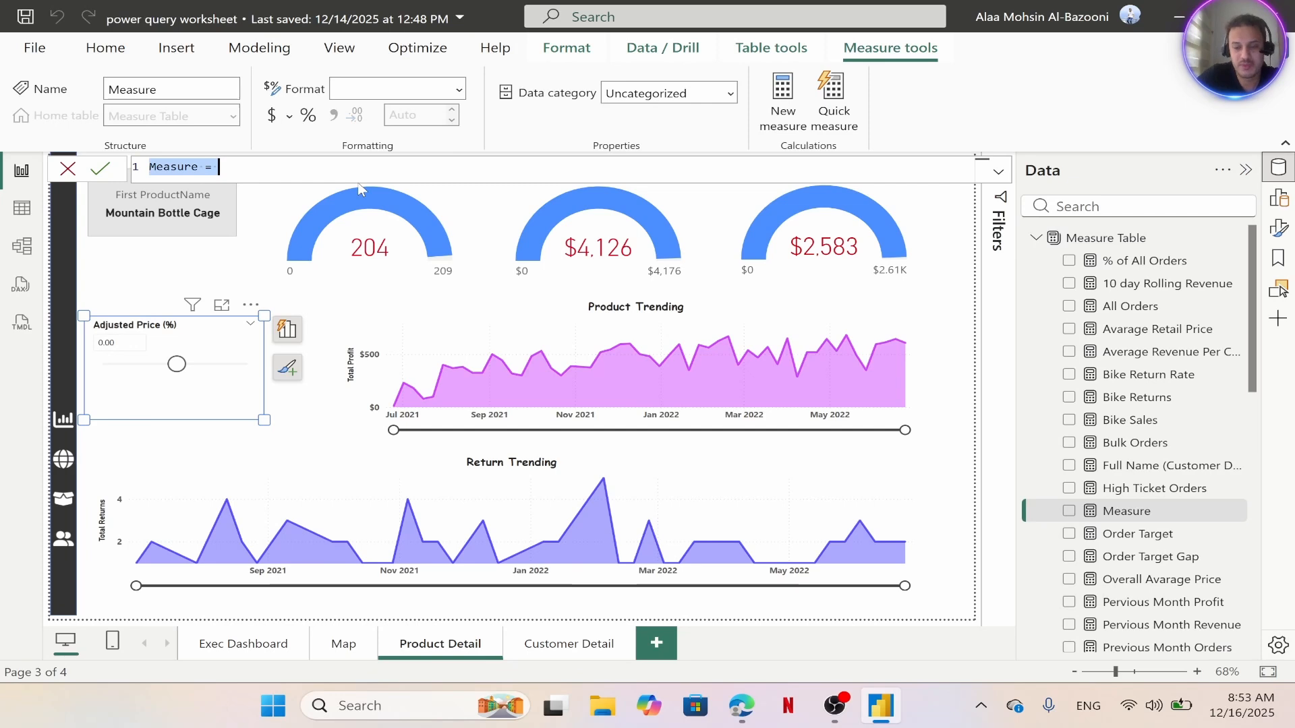
type("Adjusted")
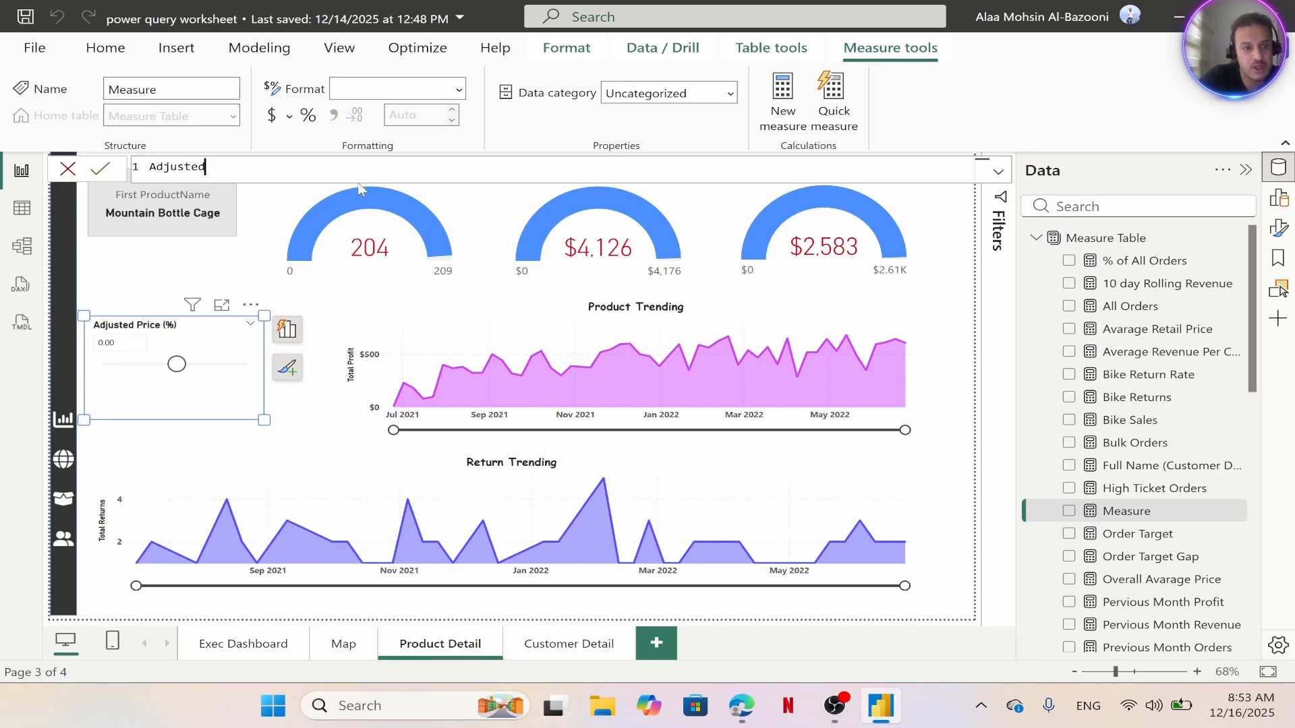
type(" Pric")
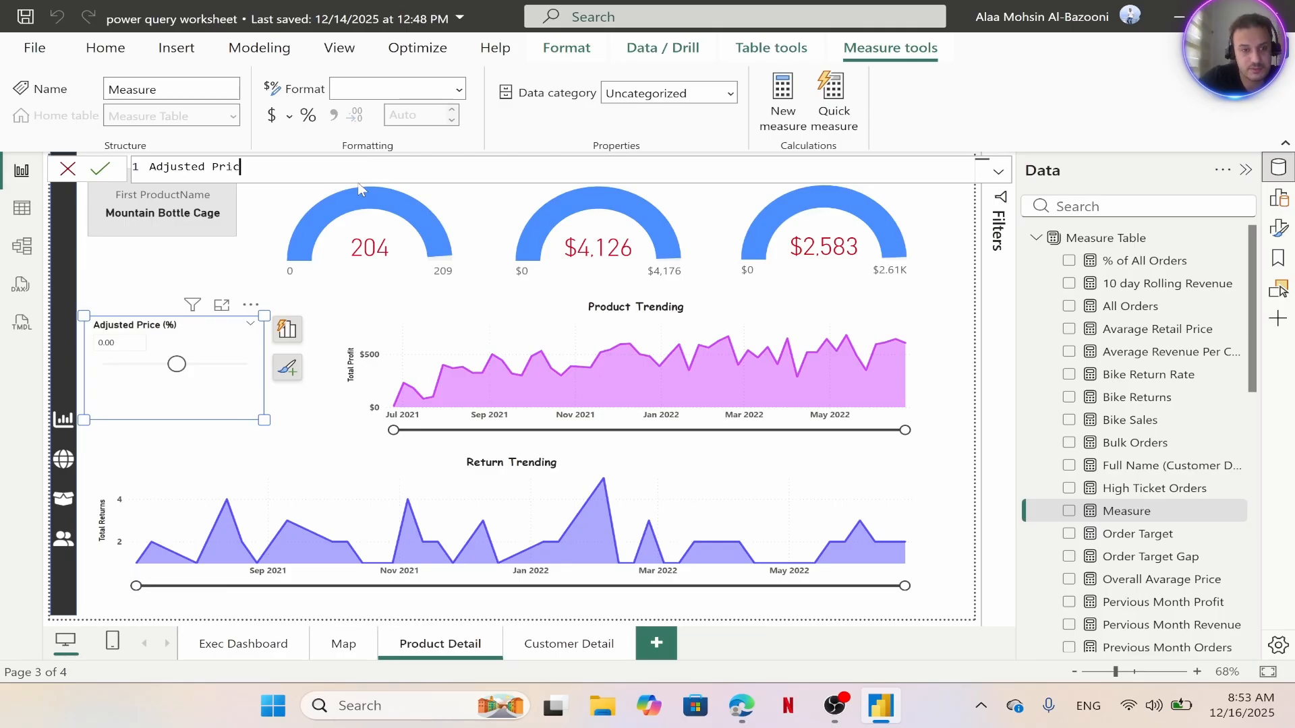
type("e =")
key("shift+Return")
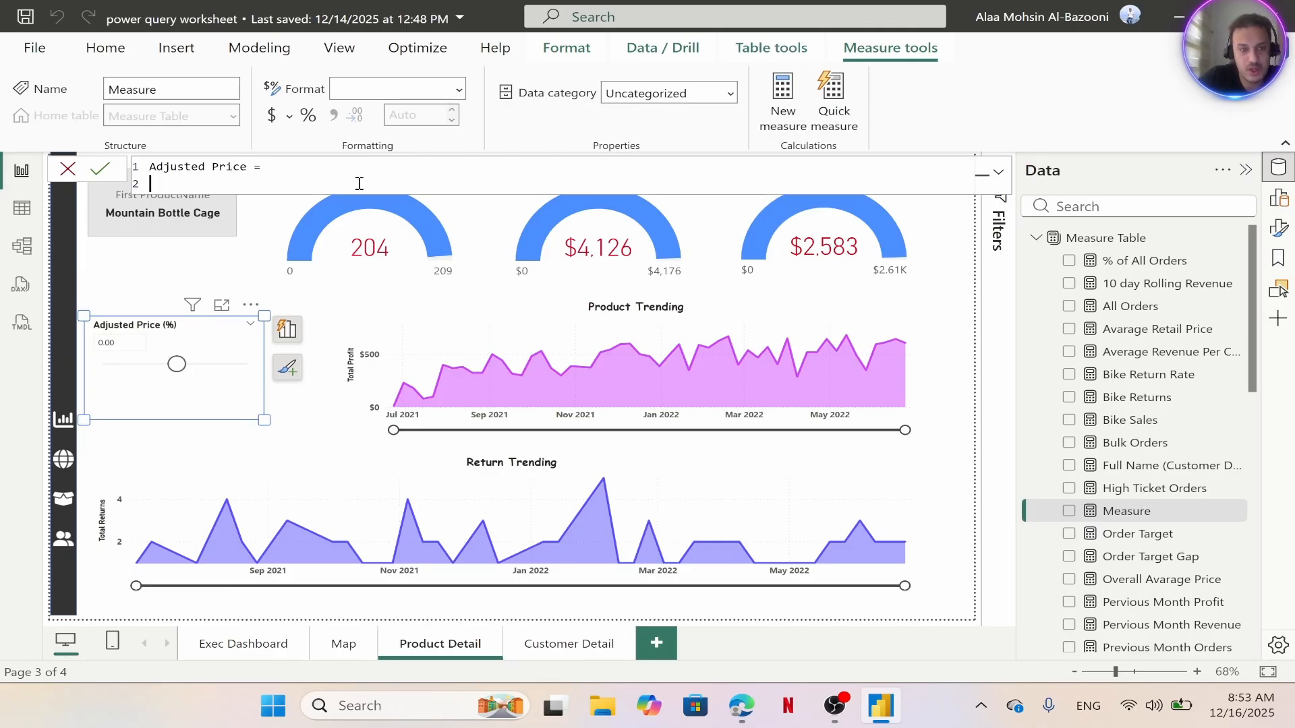
Complete and commit the Adjusted Price formula as [Avarage Retail Price]* (1+'Adjusted Price (%)'[Adjusted Price (%) Value])
type("[av")
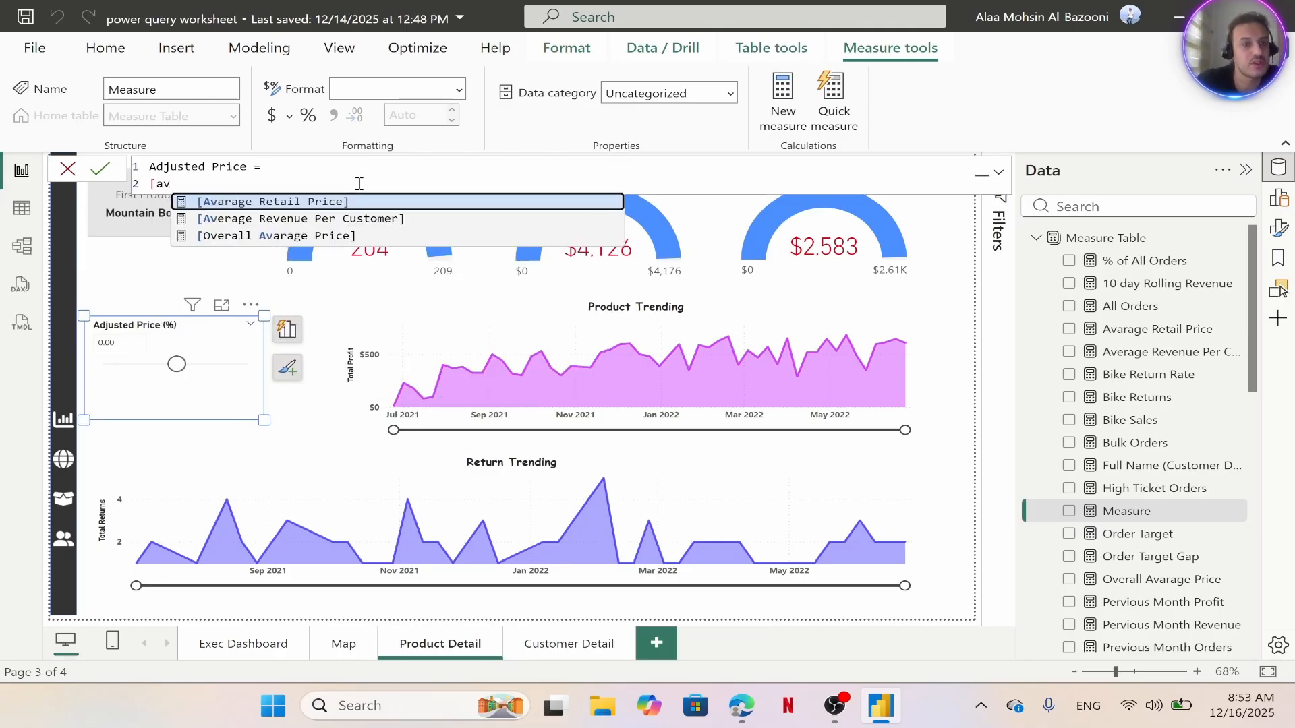
left_click(324, 201)
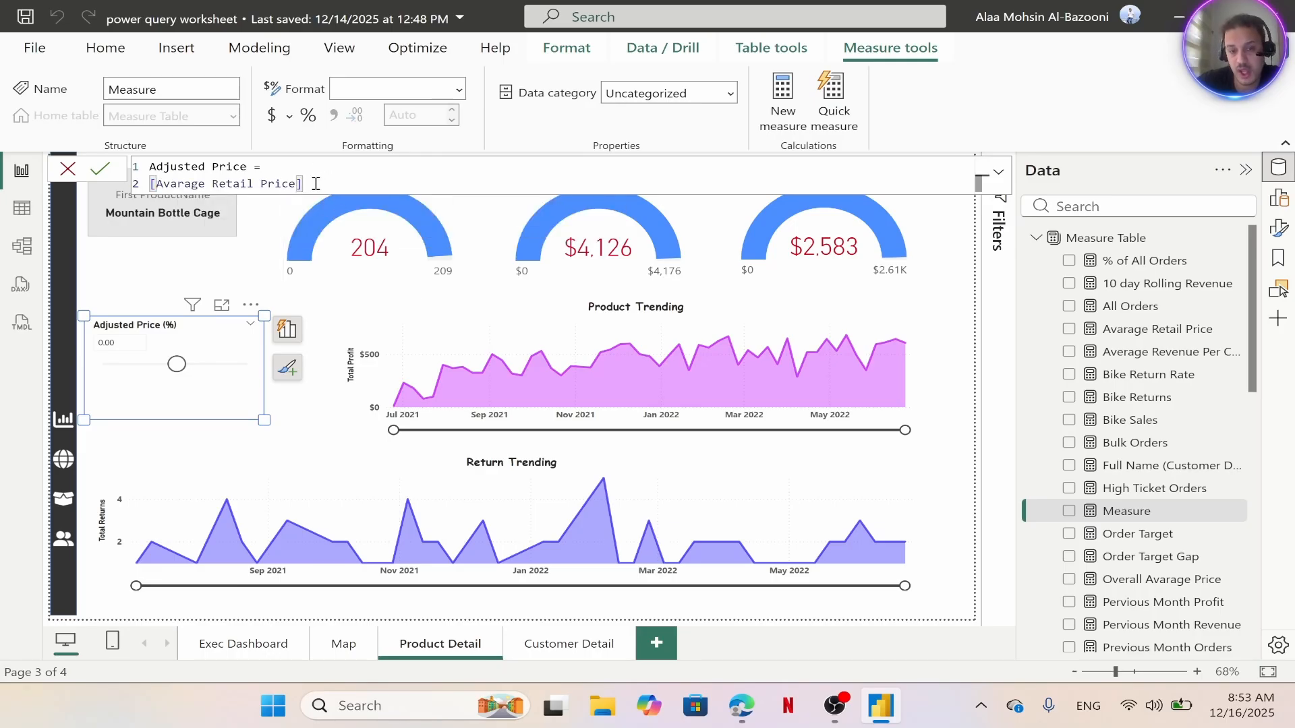
type("8")
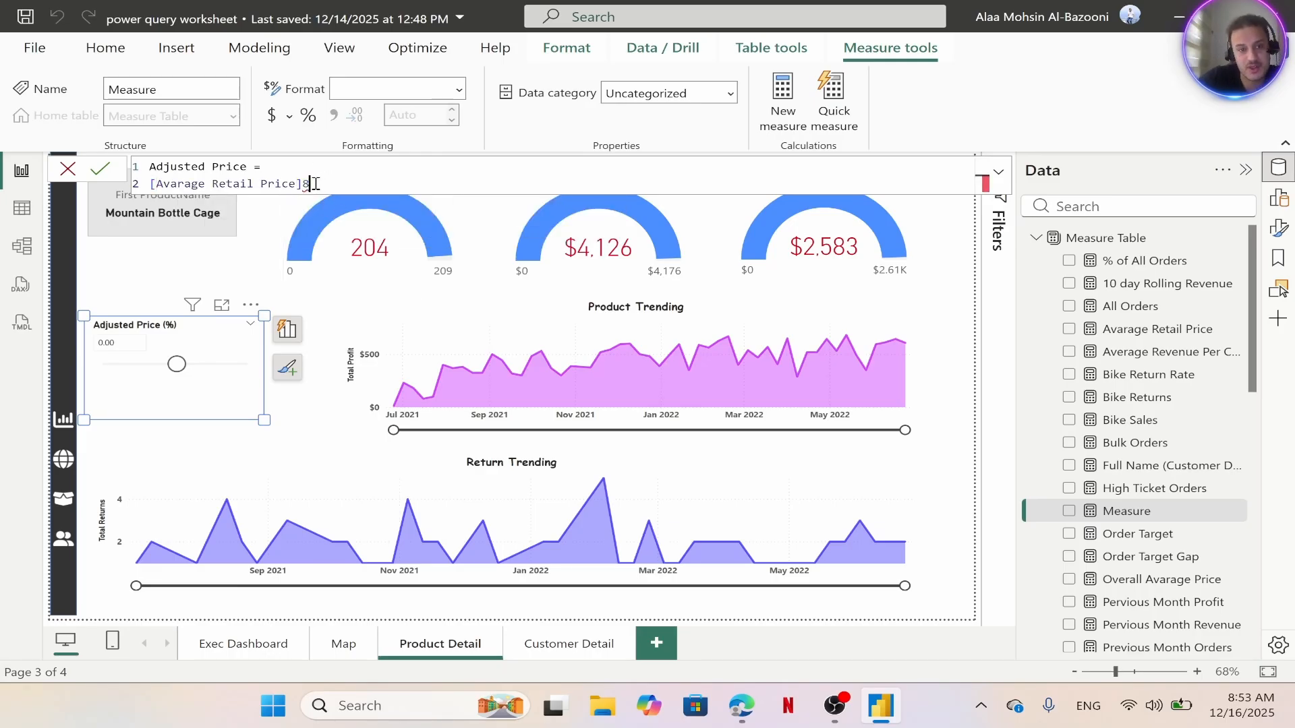
key("BackSpace")
type("*")
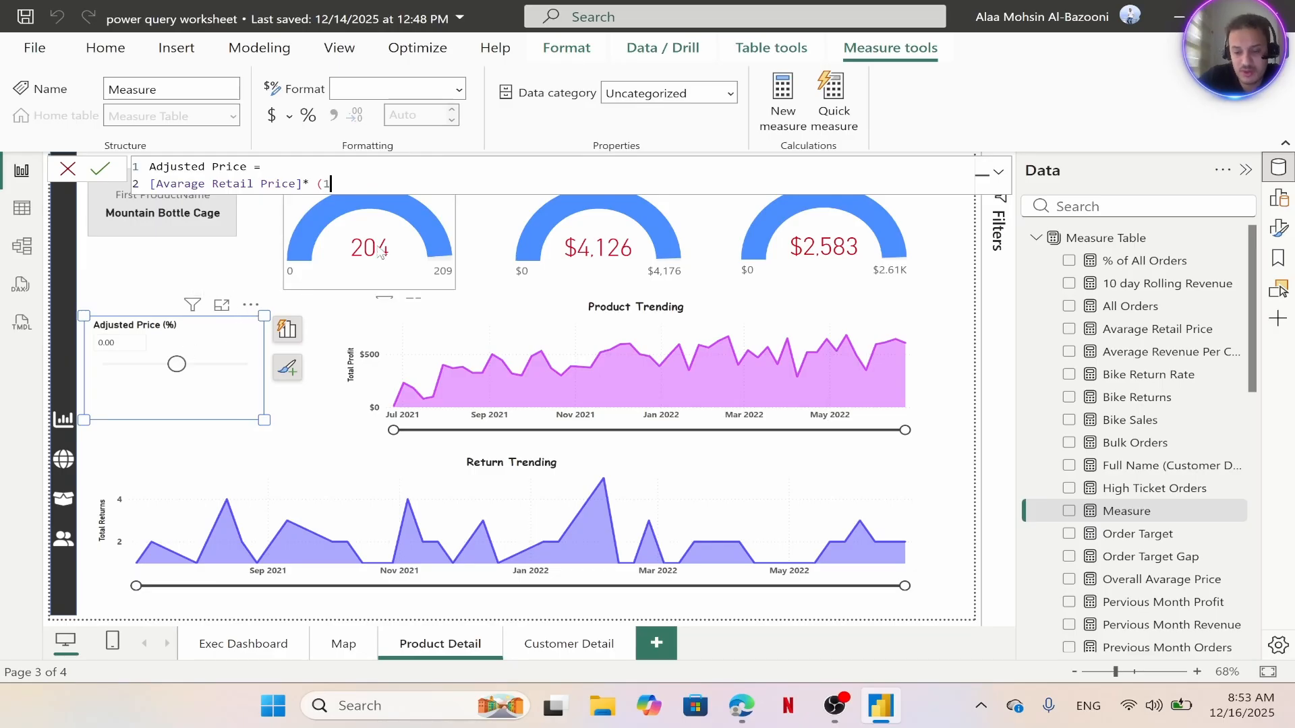
type("+ad")
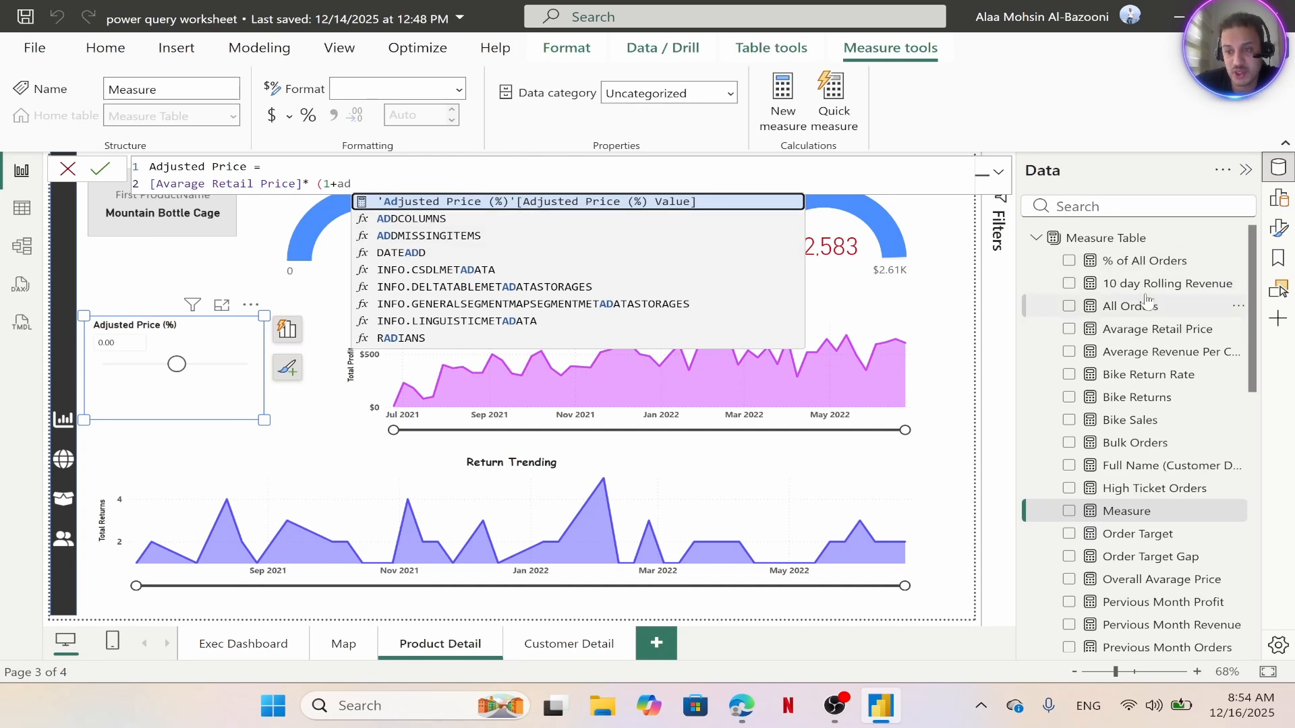
left_click(527, 202)
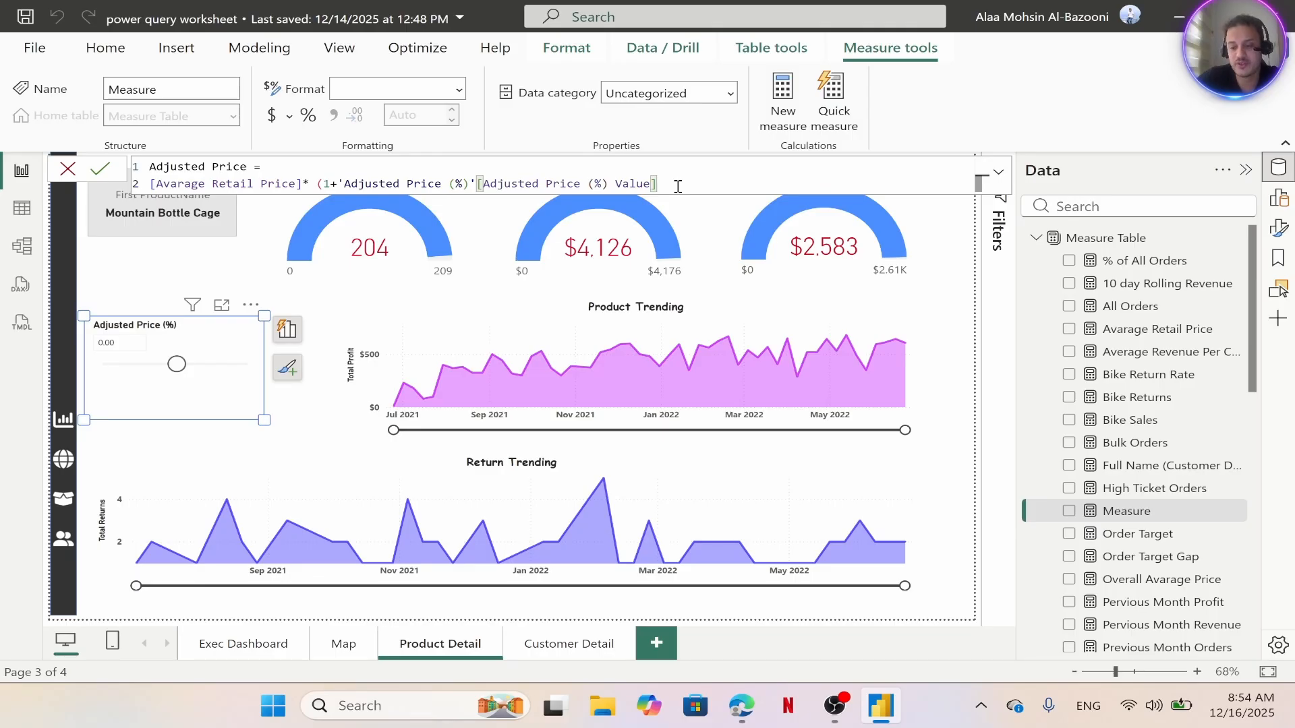
type(")")
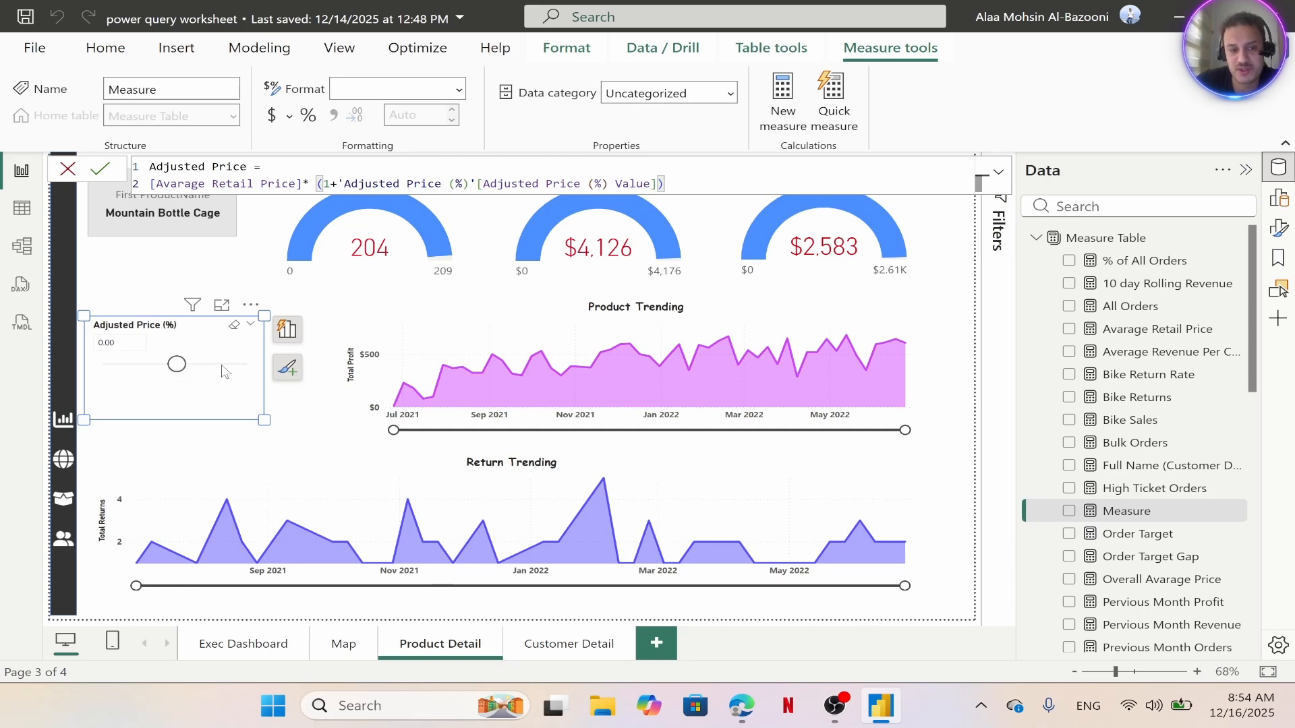
key("Return")
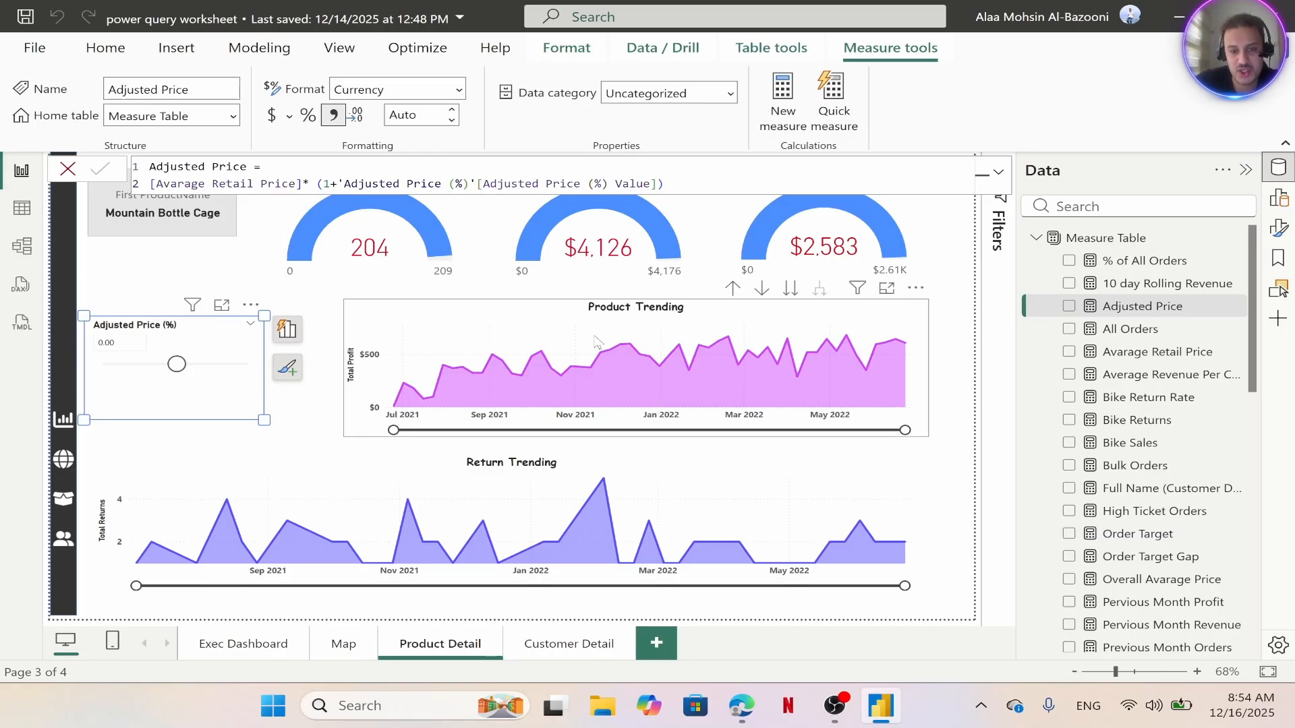
Copy the complete definition of the Total Revenue measure from the Measure Table
scroll(1130, 464, "down", 6)
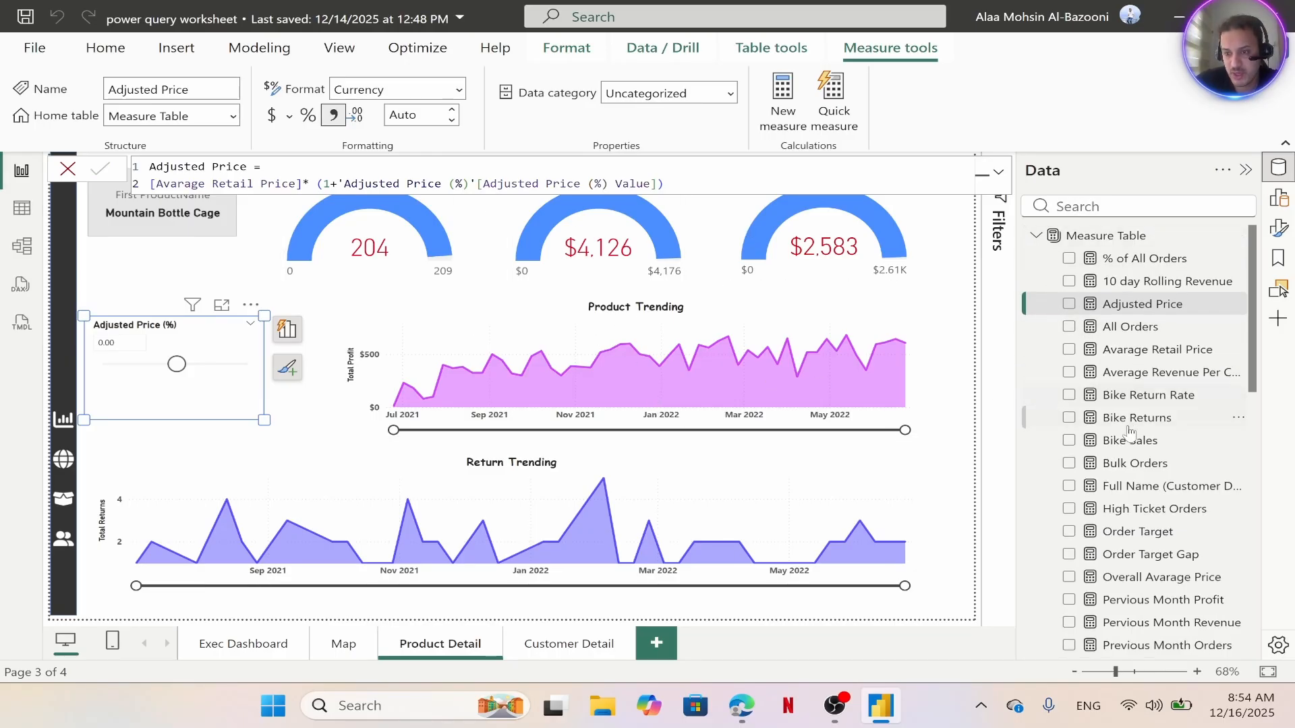
scroll(1130, 464, "down", 3)
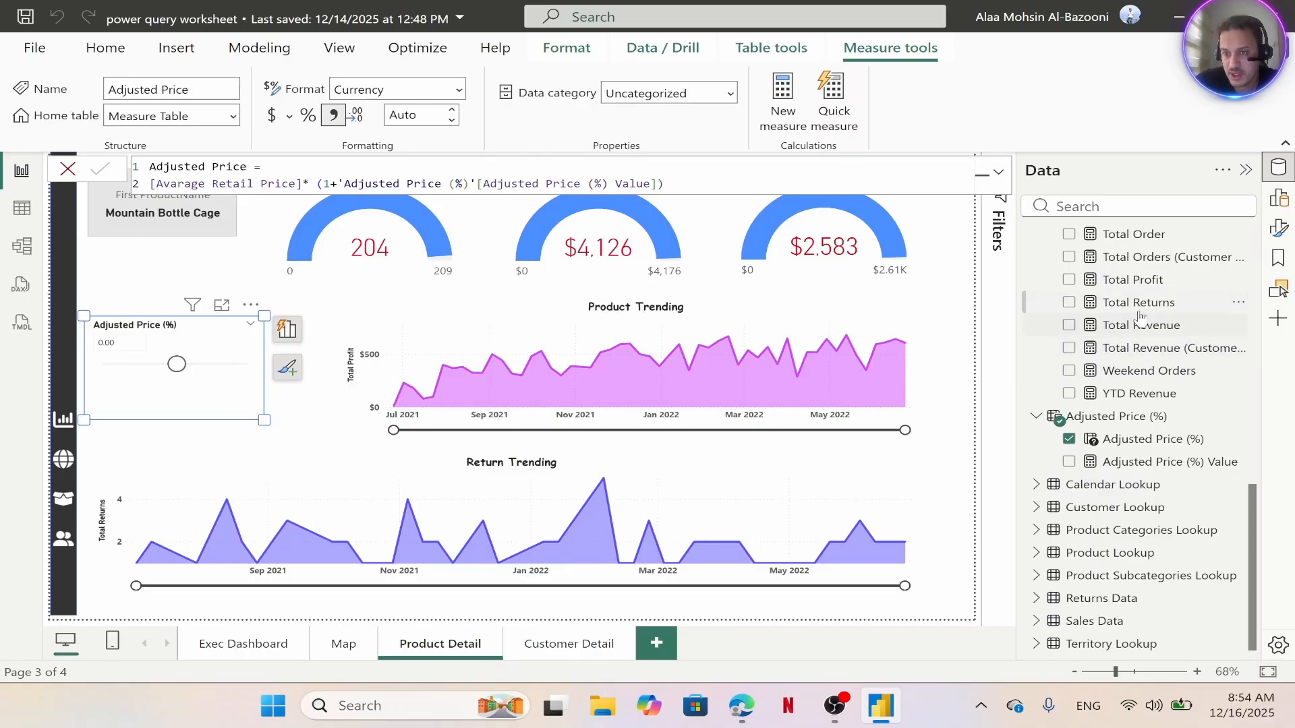
scroll(1149, 403, "up", 2)
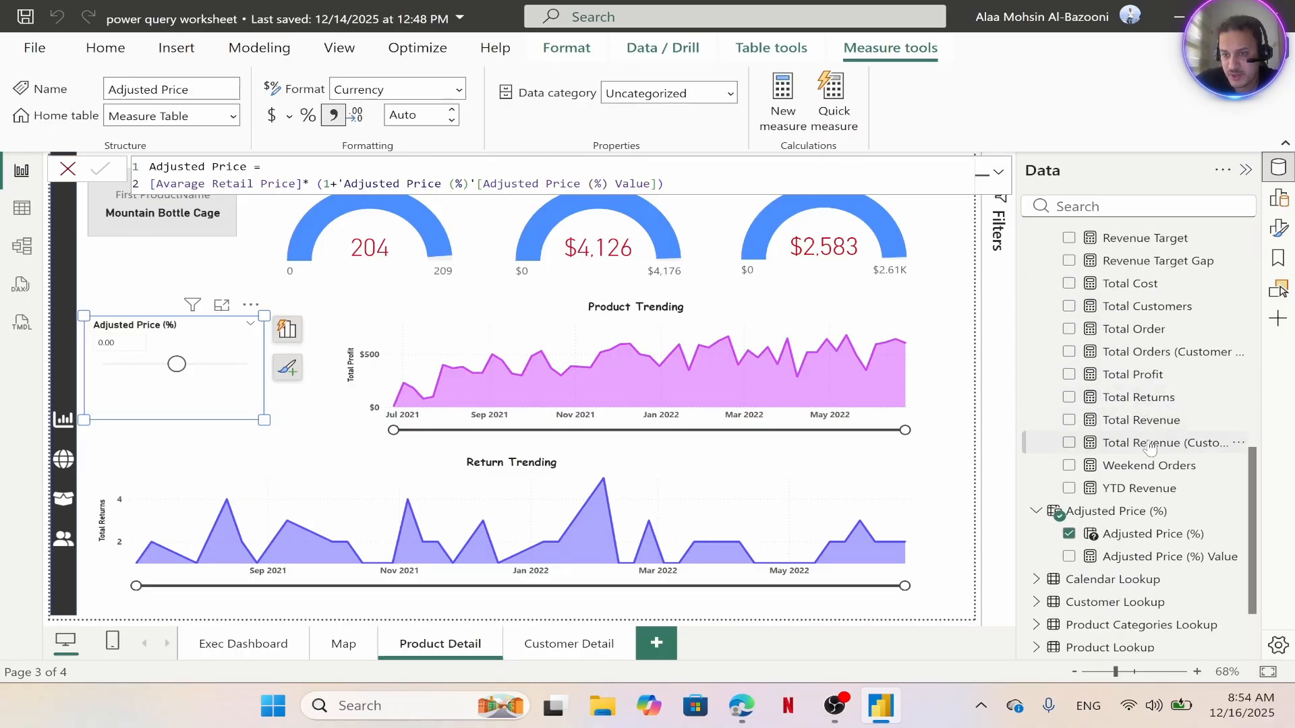
left_click(1153, 425)
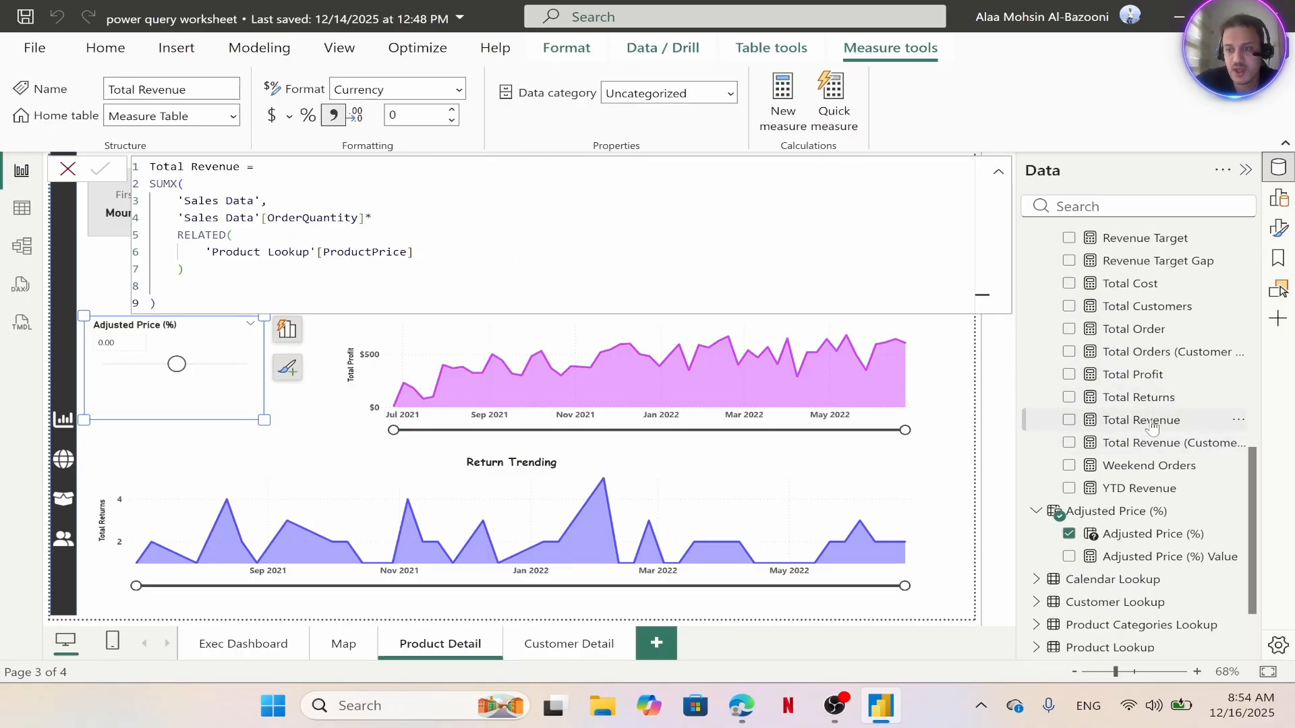
left_click_drag(238, 301, 134, 172)
key("ctrl+c")
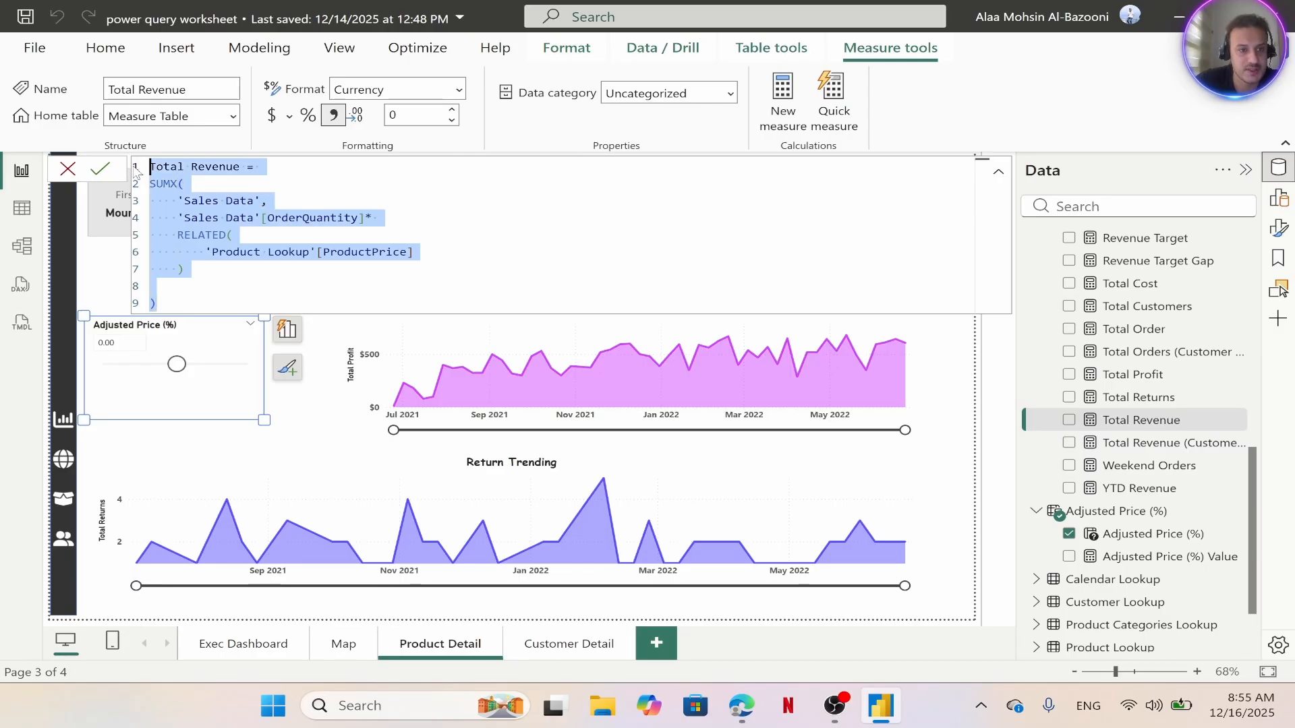
Create a new measure in the Measure Table from the copied Total Revenue definition and name it Adjusted Revenue
scroll(1062, 277, "up", 10)
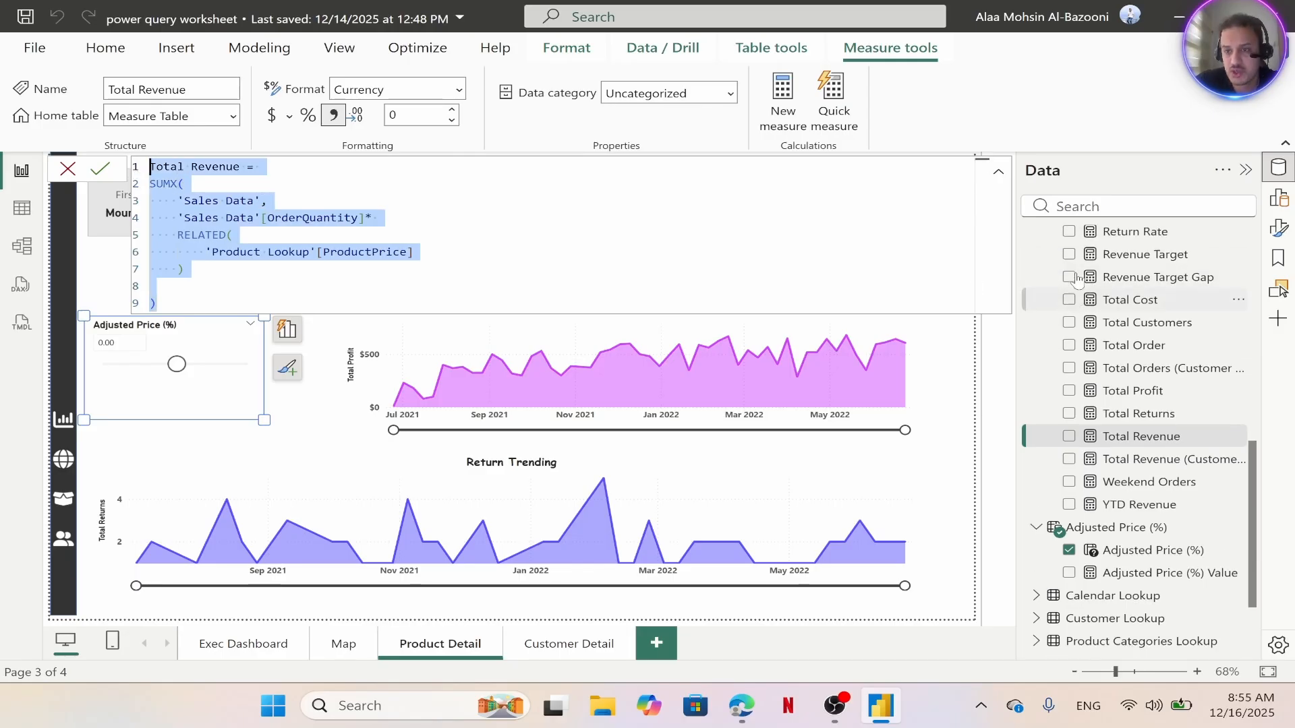
left_click(1100, 240)
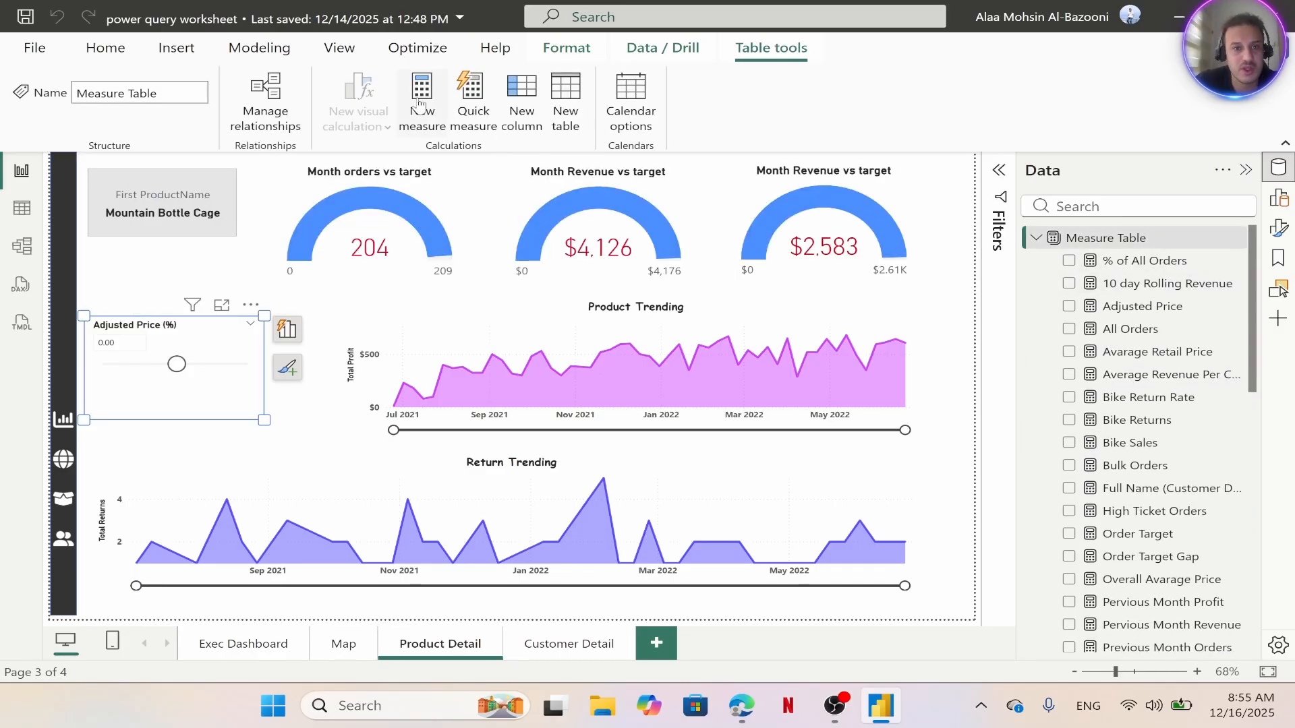
left_click(422, 101)
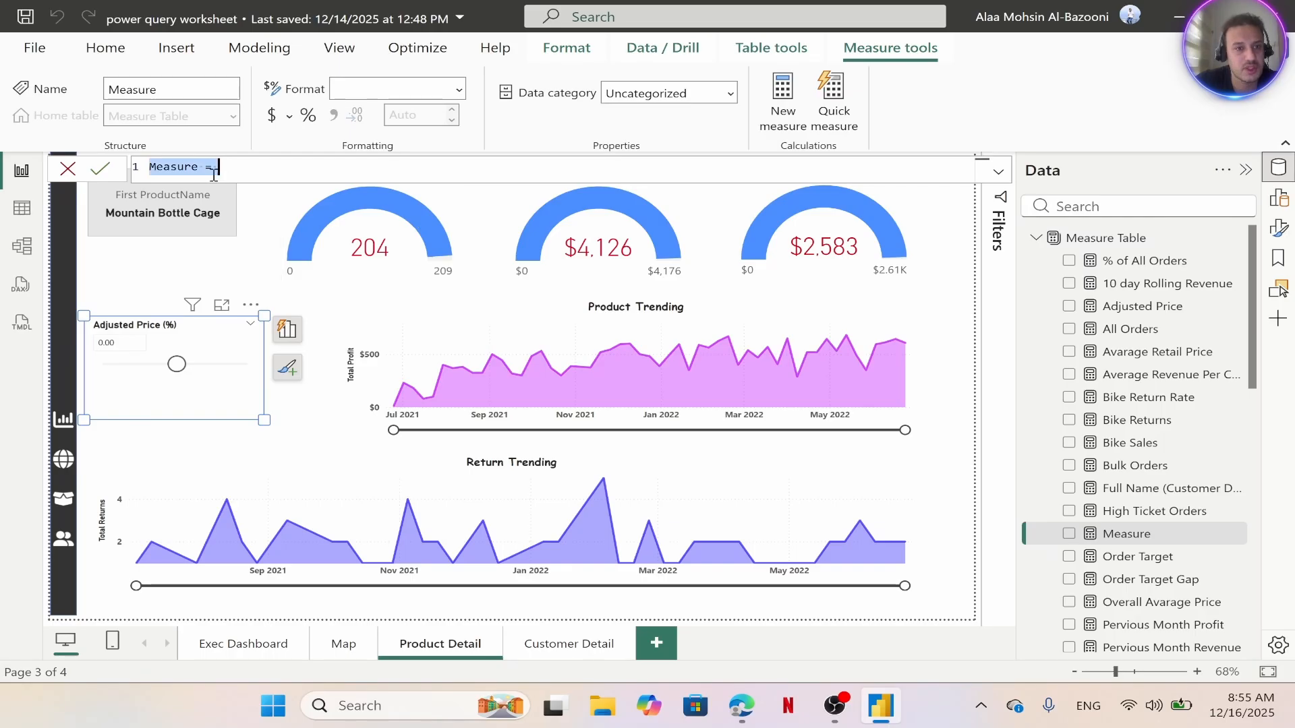
key("ctrl+v")
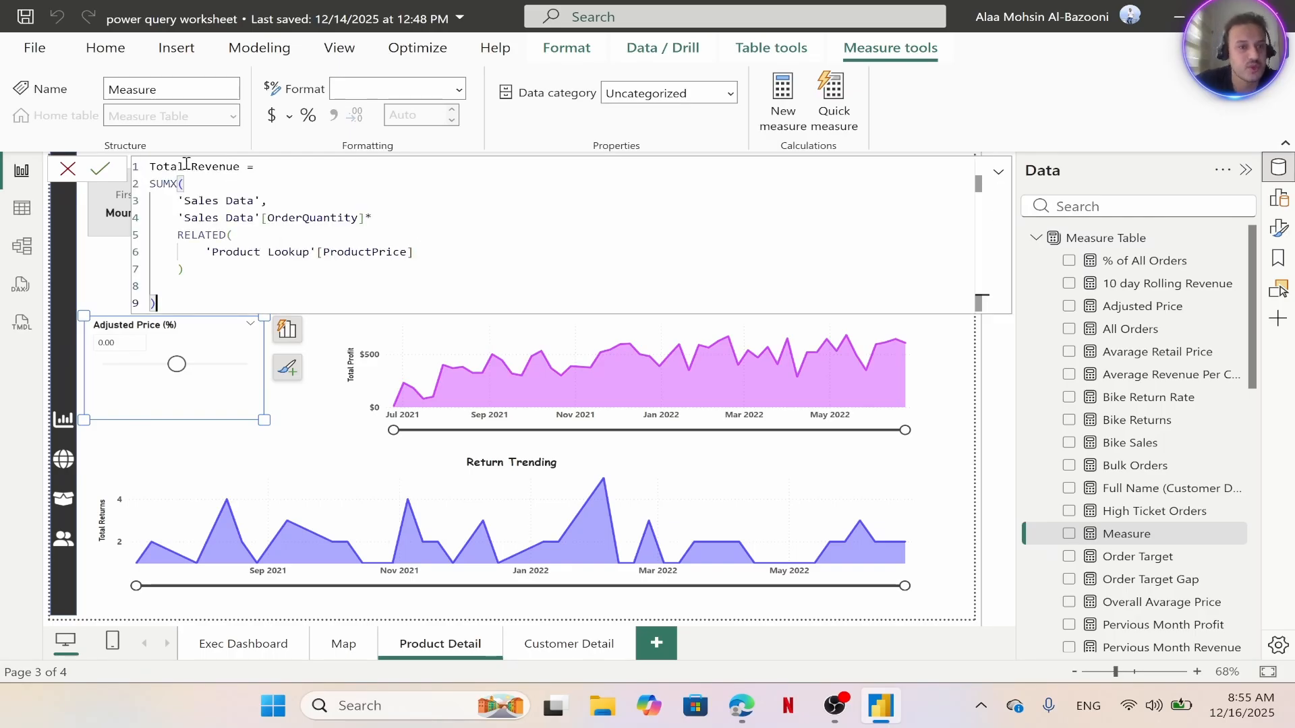
left_click_drag(185, 165, 140, 169)
type("Ad")
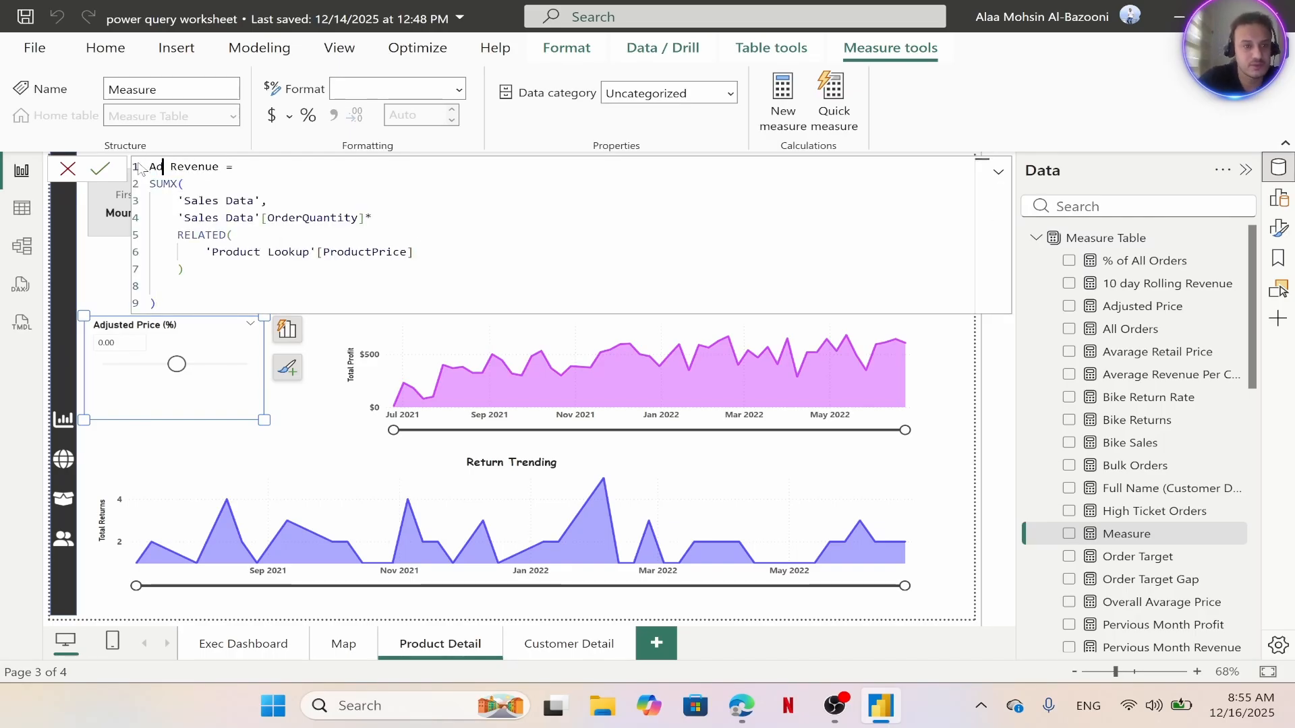
type("justed")
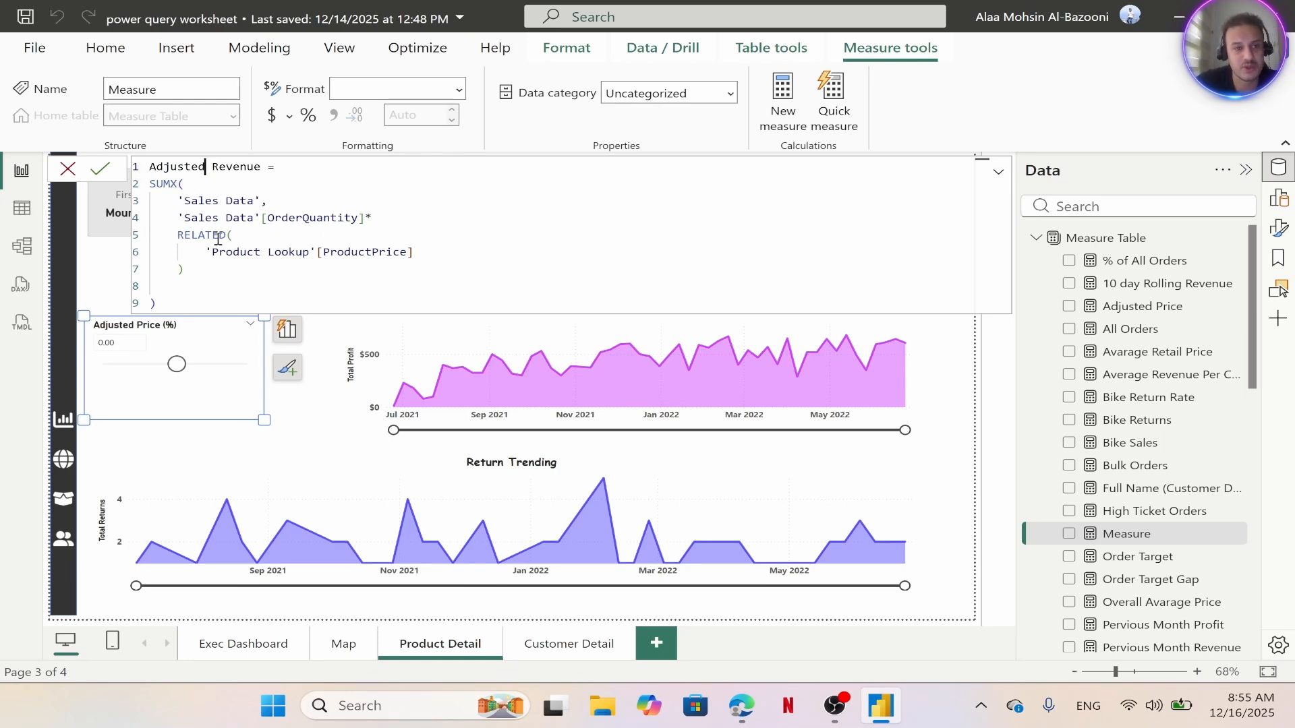
Replace the RELATED product price expression in the Adjusted Revenue formula with [Adjusted Price], commit the measure and collapse the formula
left_click_drag(169, 237, 439, 263)
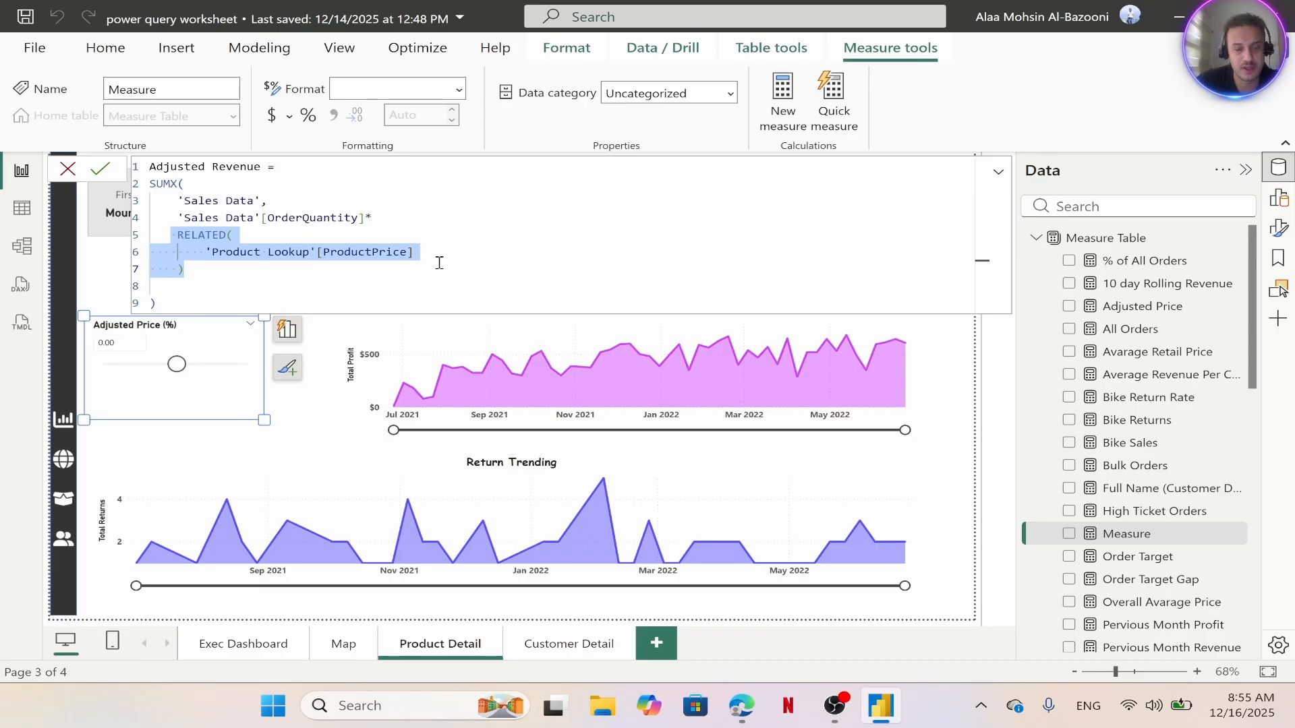
key("BackSpace")
type("ad")
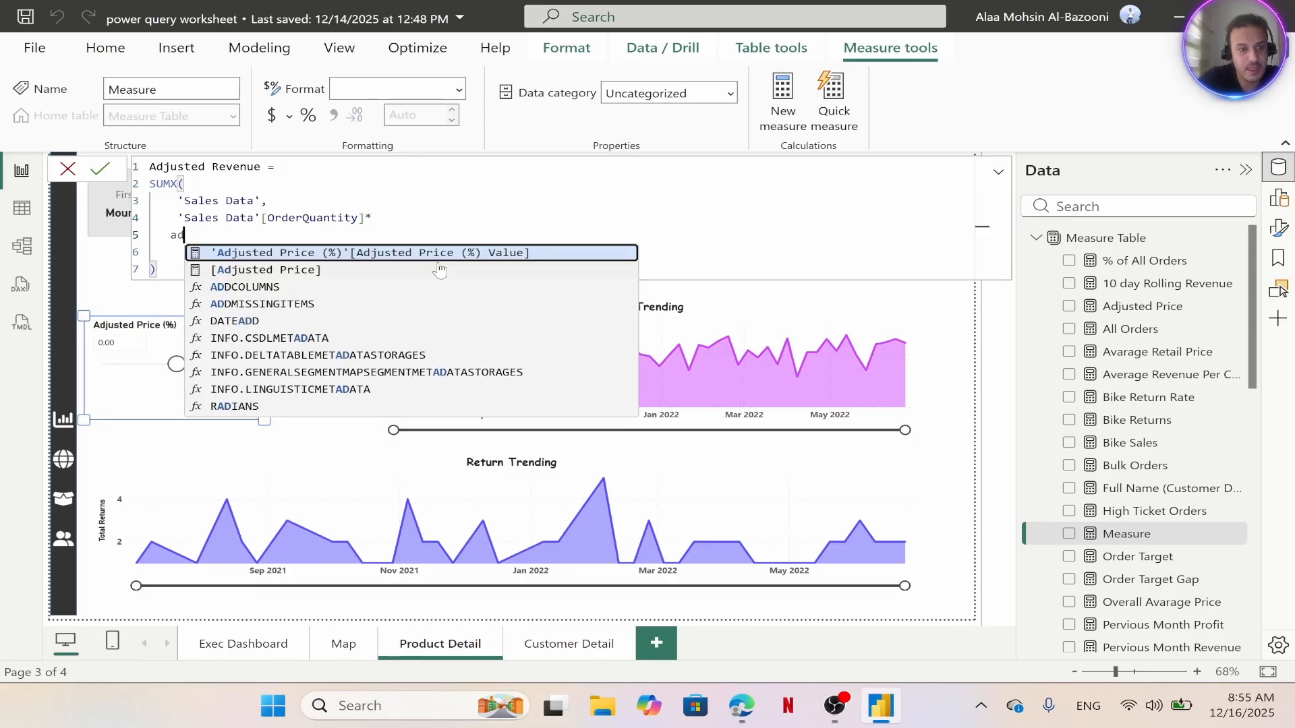
left_click(284, 270)
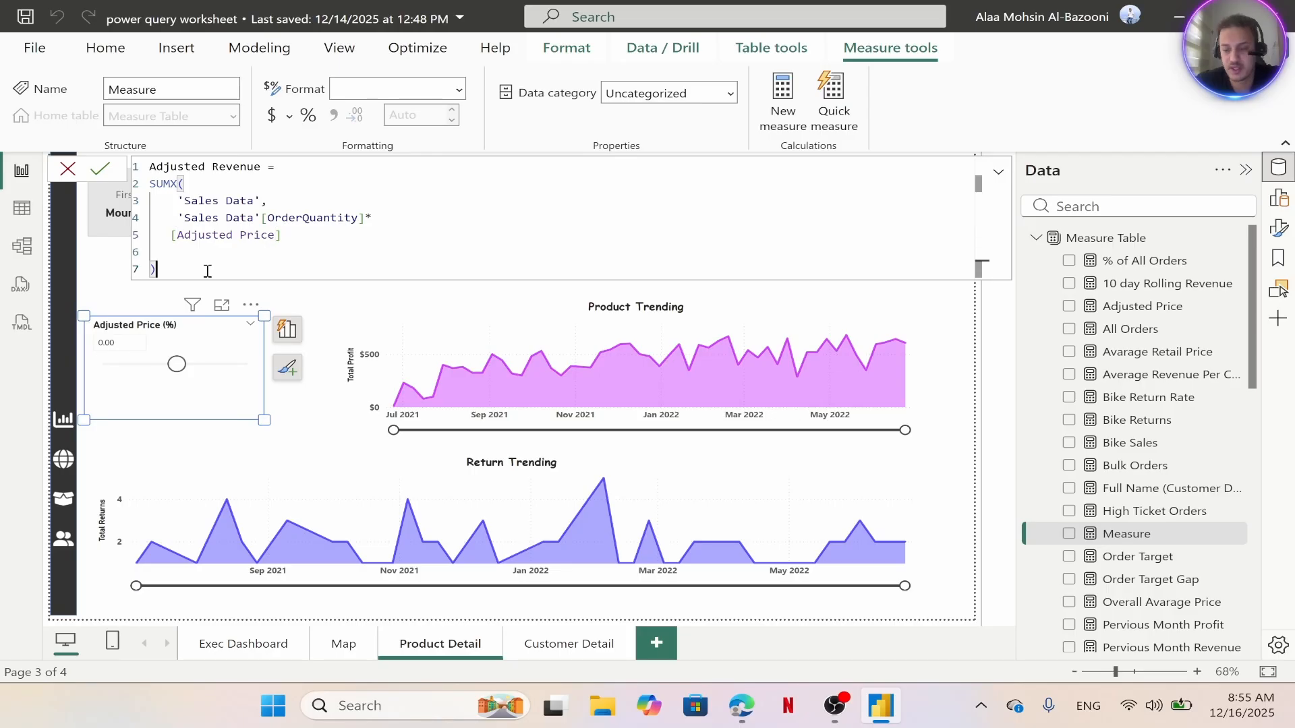
key("Return")
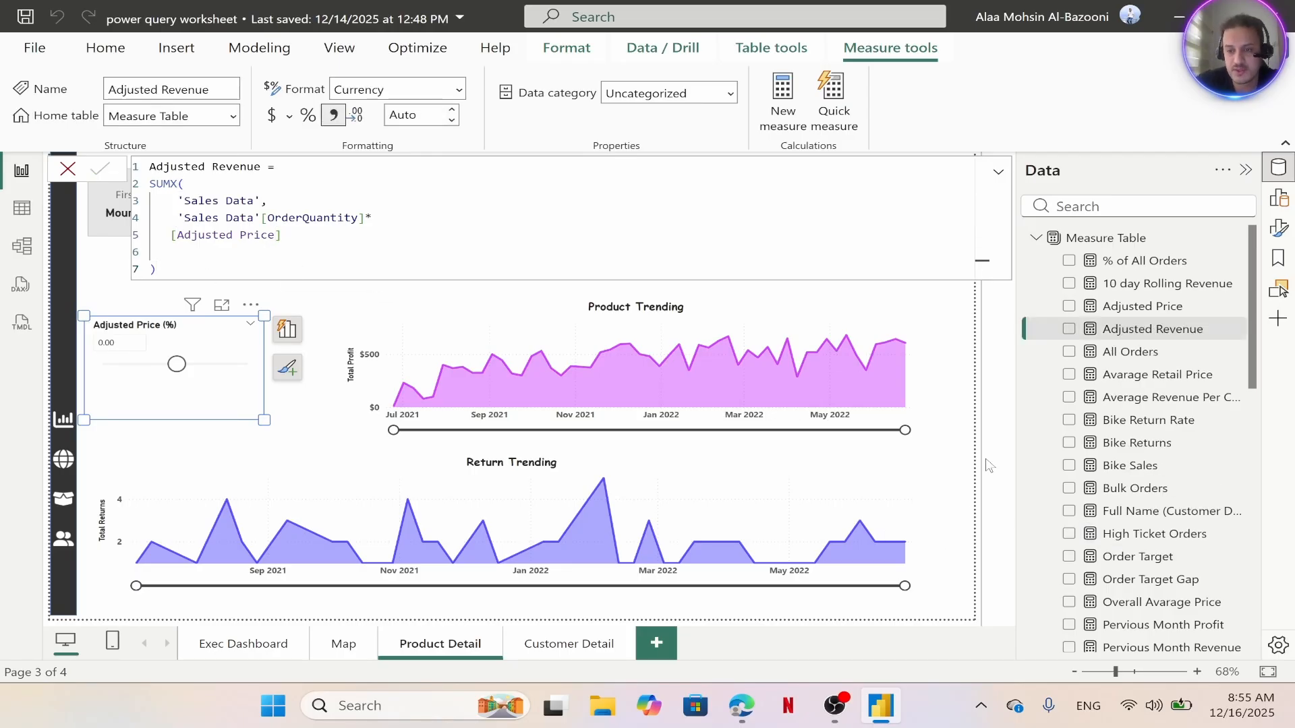
left_click(1000, 172)
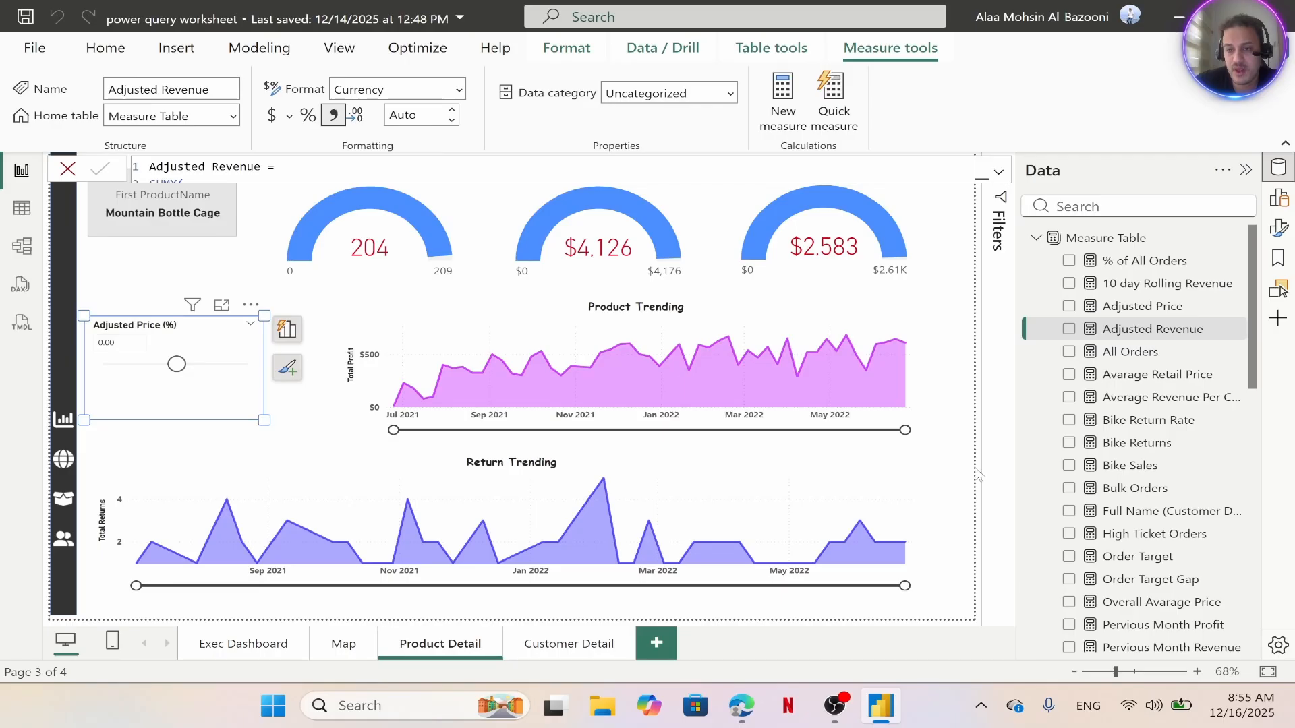
Copy the complete definition of the Total Profit measure from the Measure Table
left_click(947, 508)
scroll(1127, 269, "down", 18)
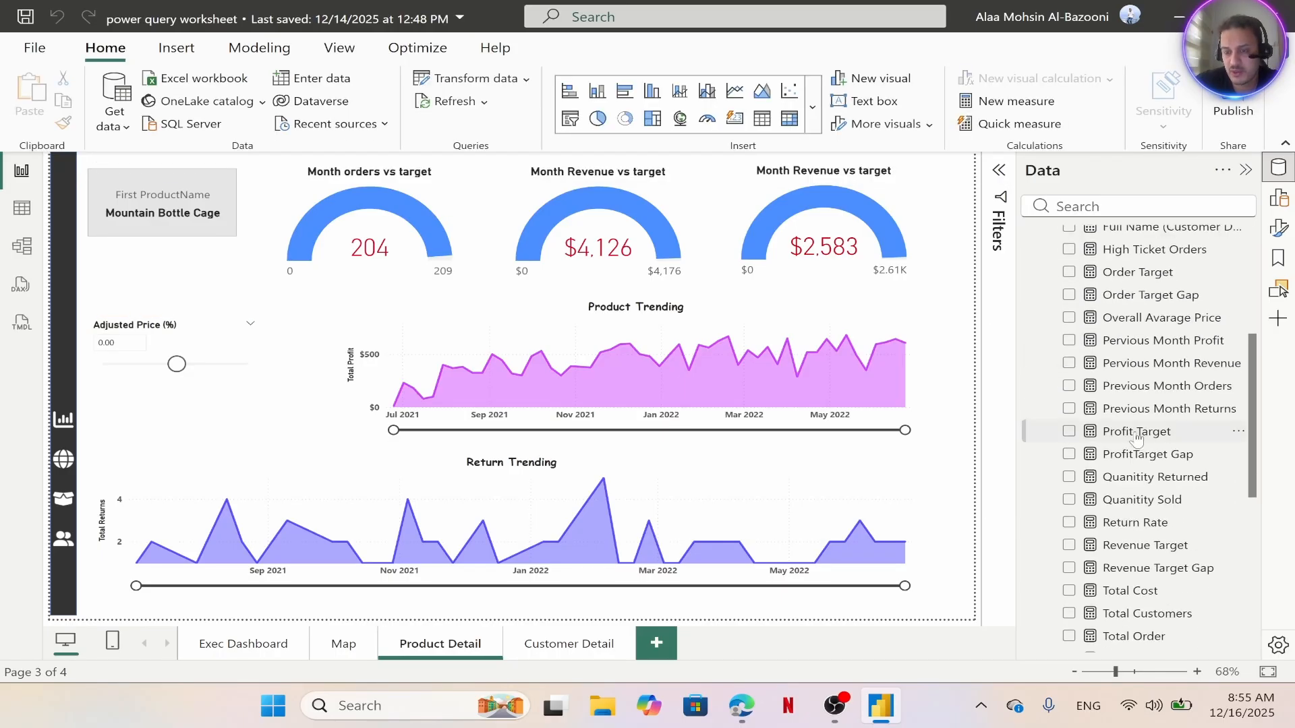
scroll(1136, 404, "up", 3)
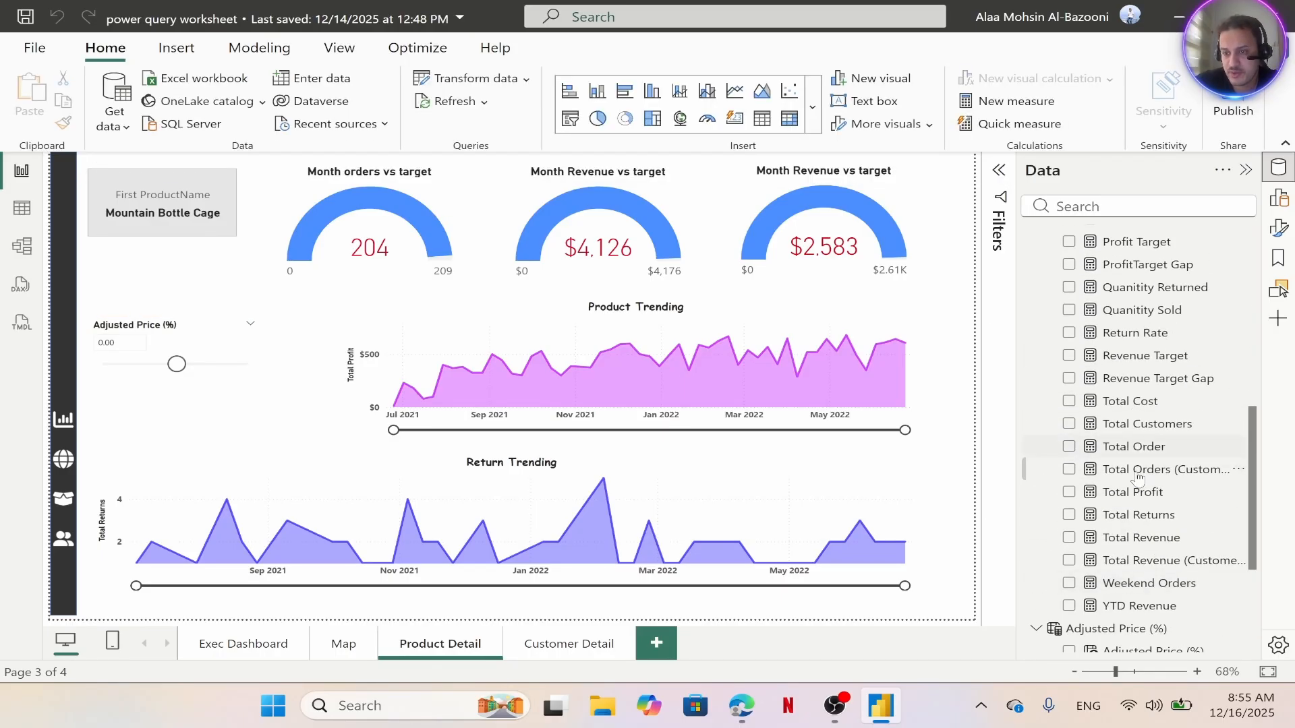
left_click(1137, 494)
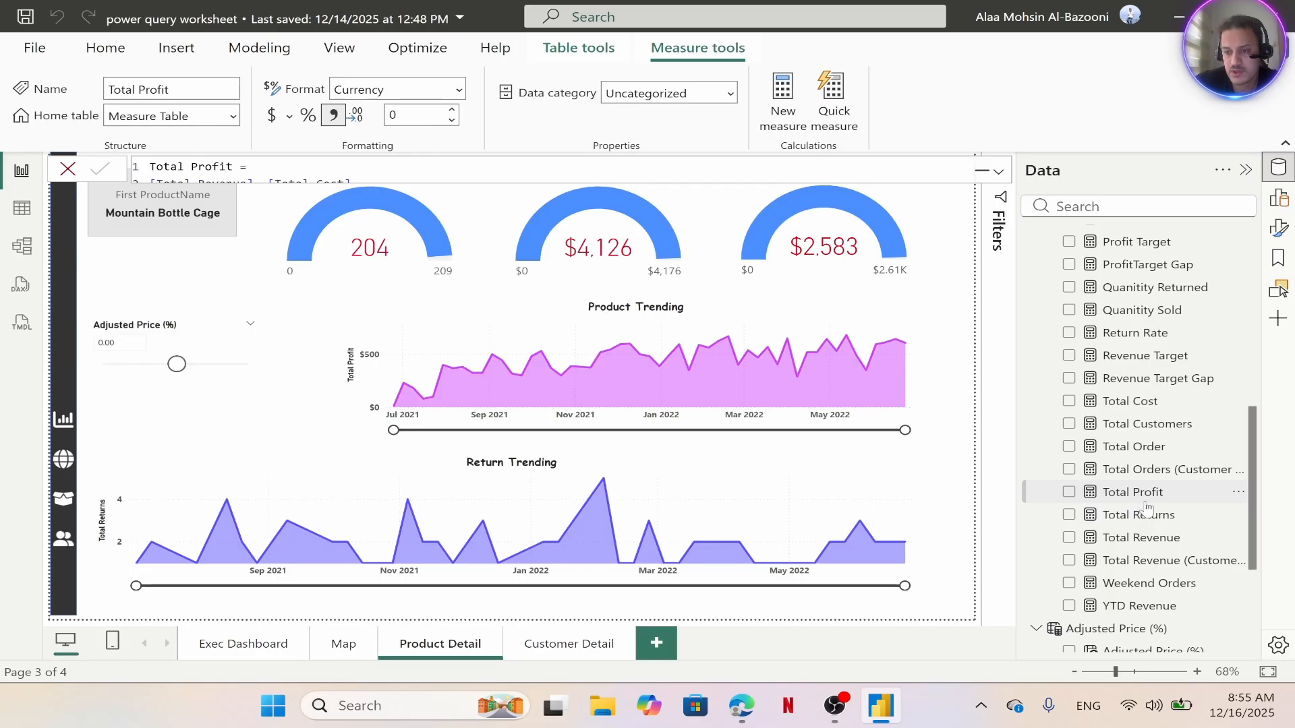
left_click(997, 173)
left_click_drag(410, 181, 79, 157)
key("ctrl+c")
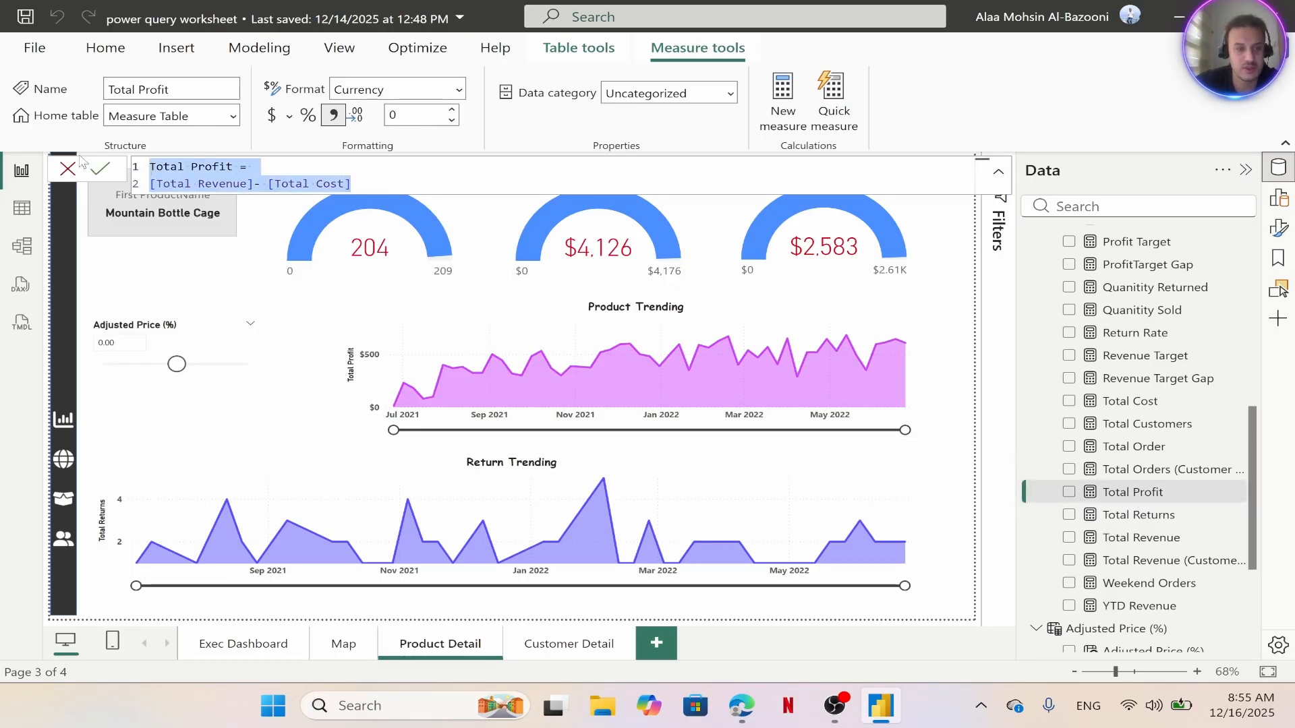
Create a new measure in the Measure Table and fill it with the copied Total Profit definition
scroll(1050, 350, "up", 10)
left_click(1096, 238)
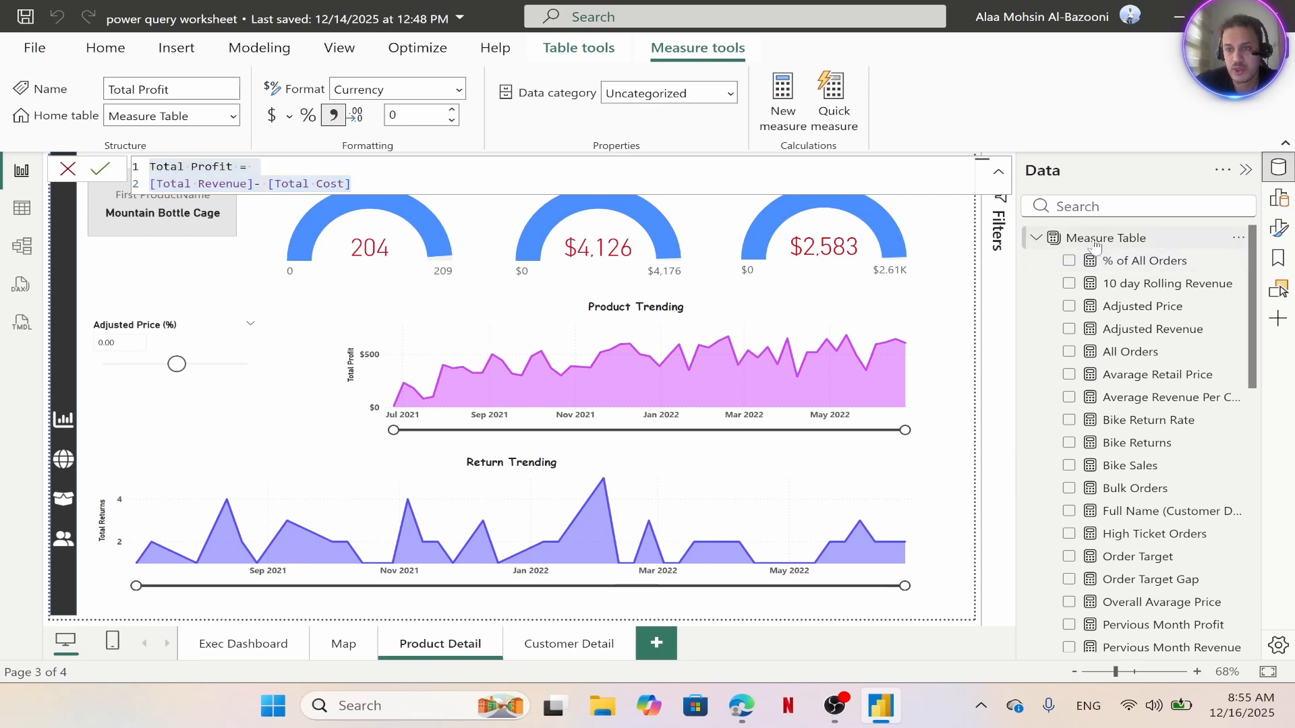
left_click(419, 86)
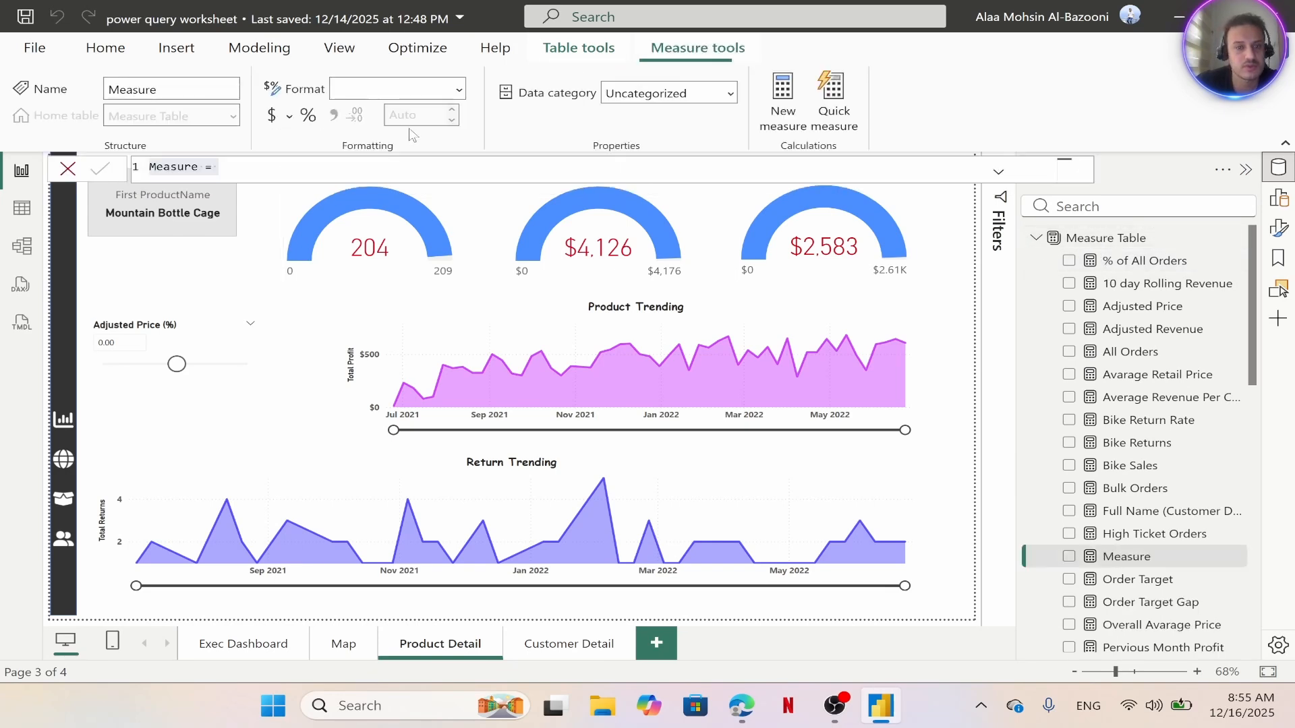
key("ctrl+v")
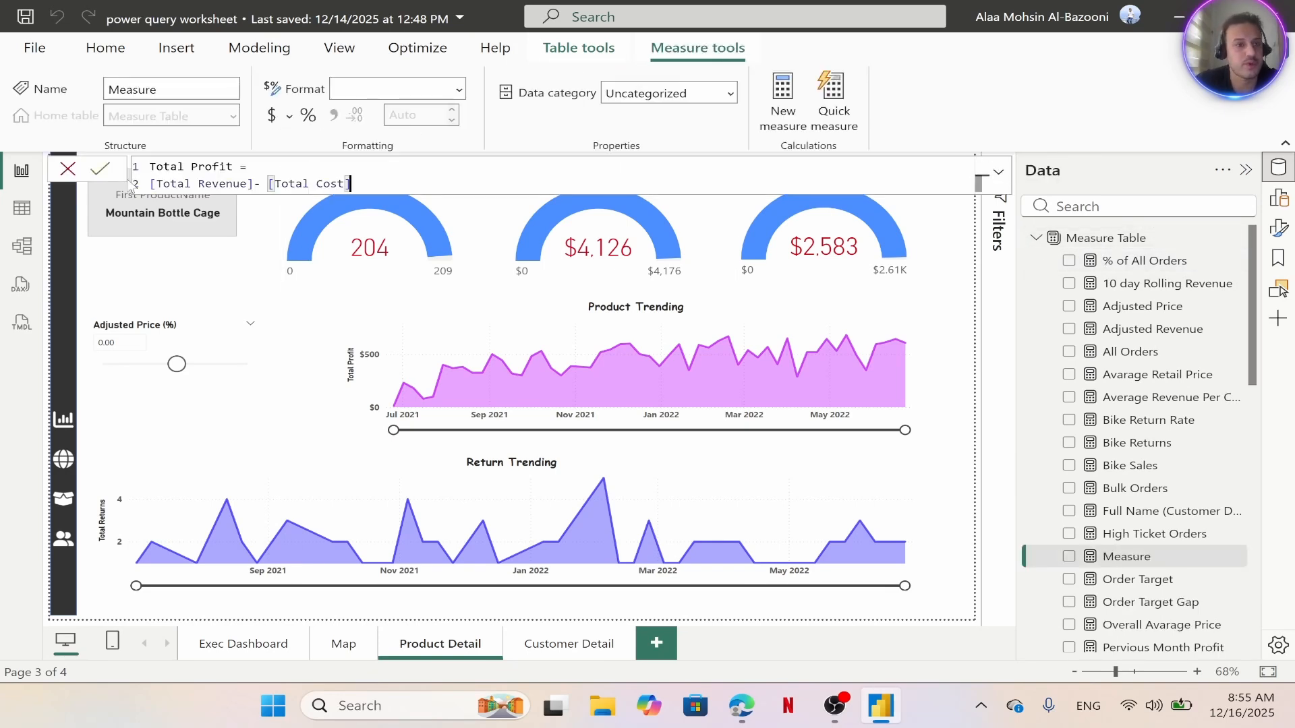
Change the name in the new profit measure's definition to Adjusted Profit
double_click(188, 165)
key("BackSpace")
type("Ad")
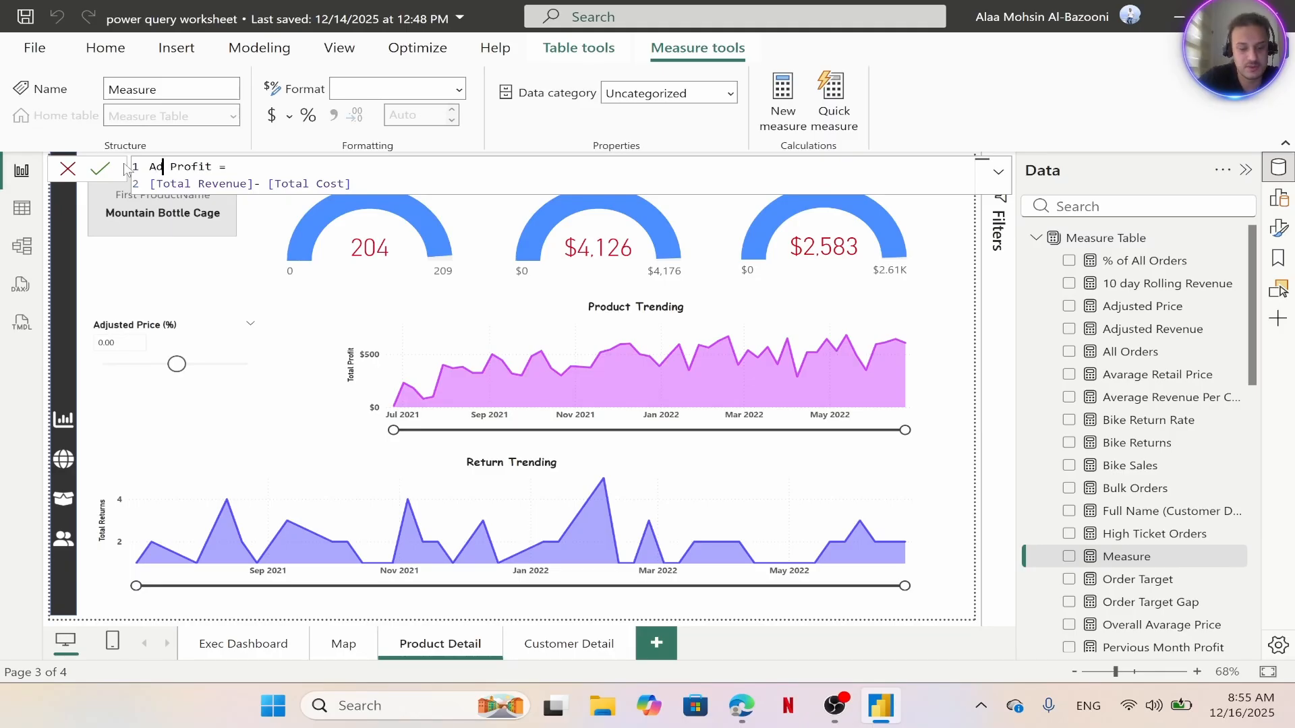
type("justed")
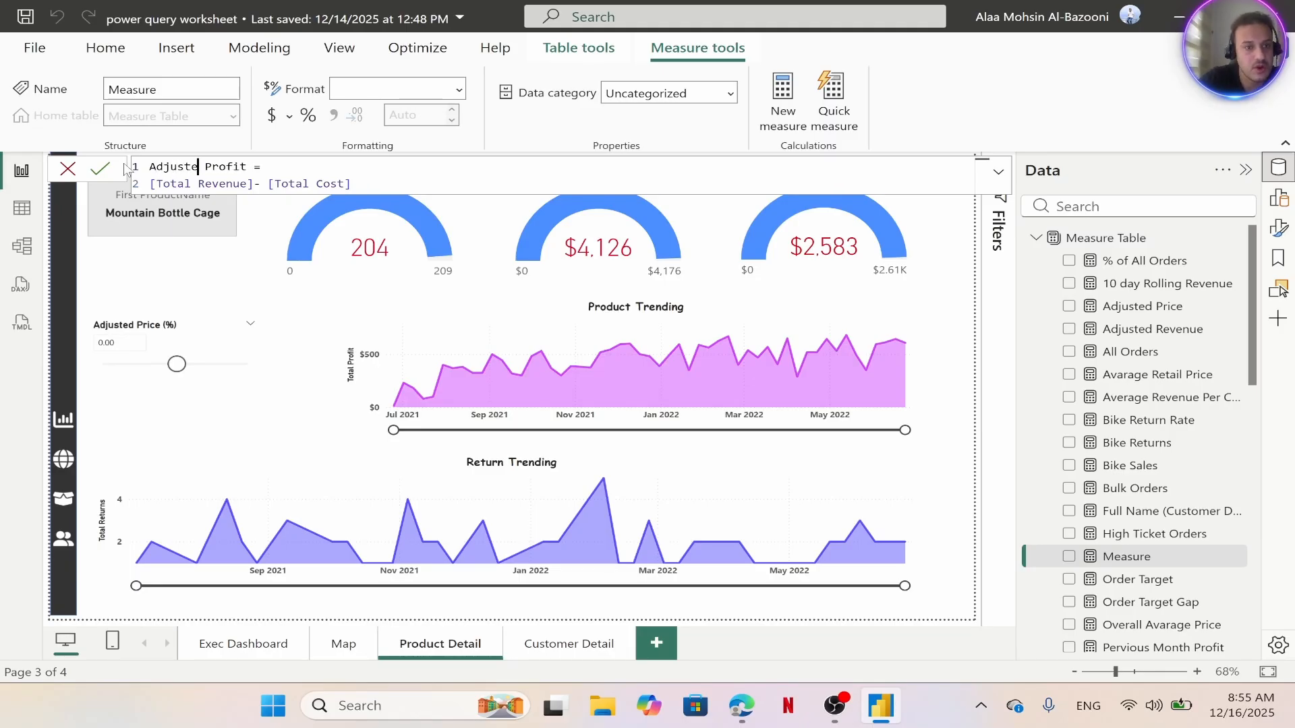
key("BackSpace")
key("BackSpace")
key("BackSpace")
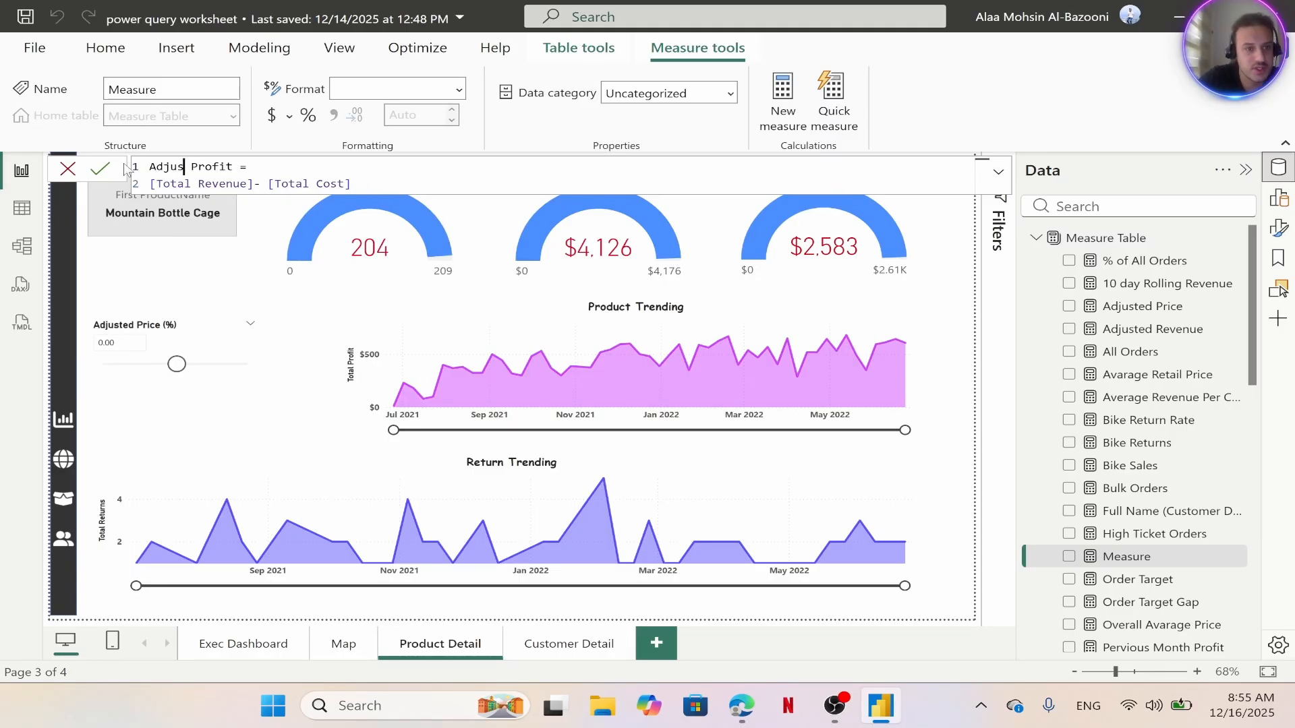
type("ted")
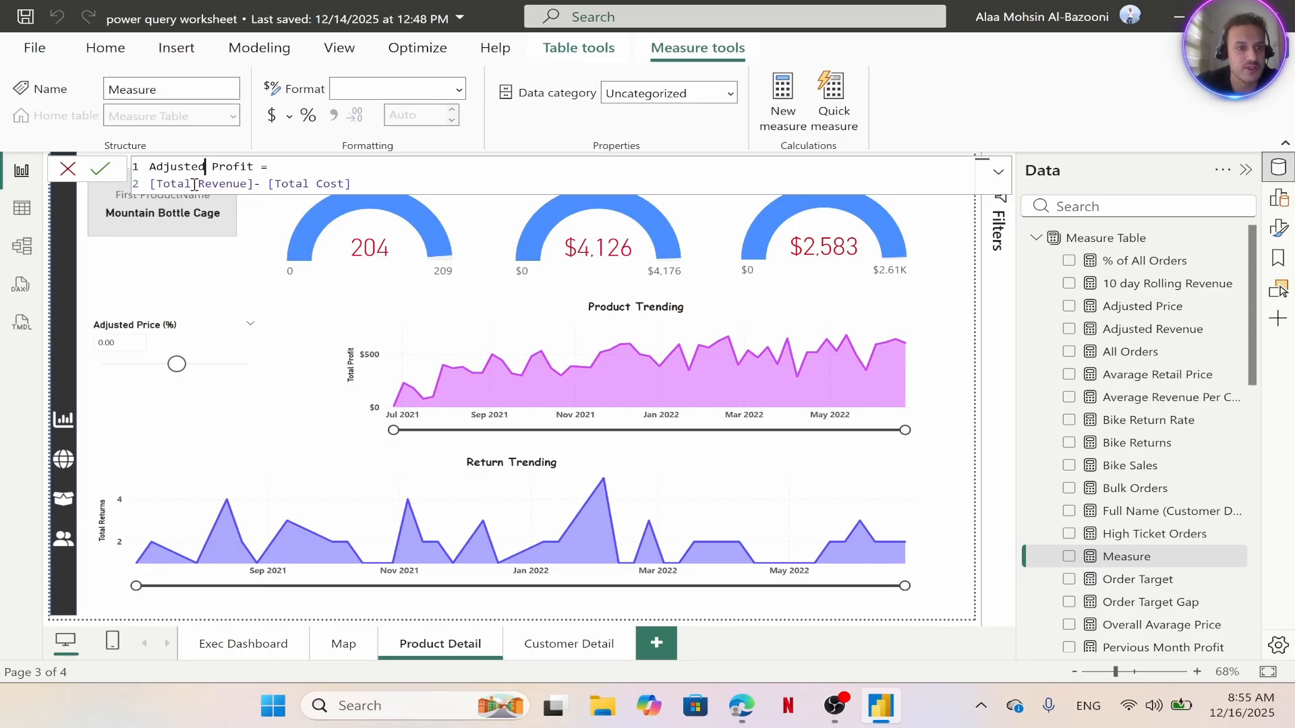
Replace [Total Revenue] with [Adjusted Revenue] in the Adjusted Profit formula, commit the measure and close the formula
double_click(157, 184)
type("Ad")
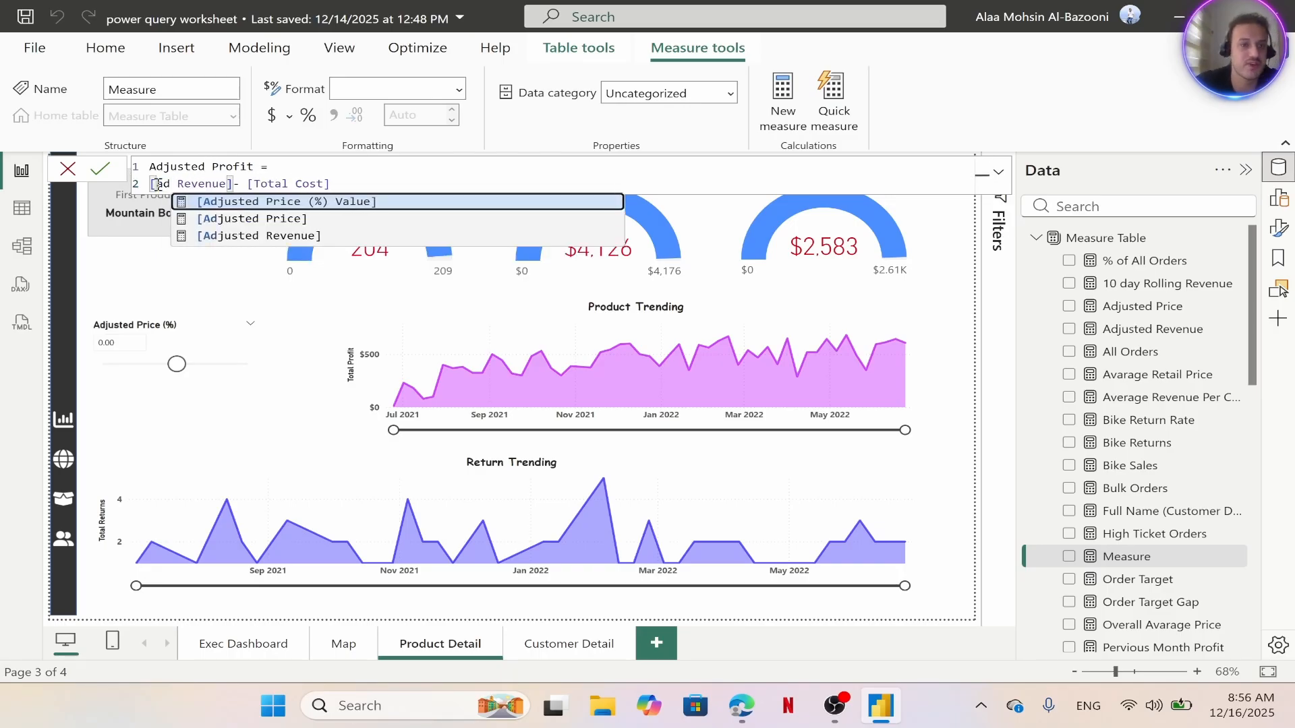
left_click(280, 241)
left_click(404, 185)
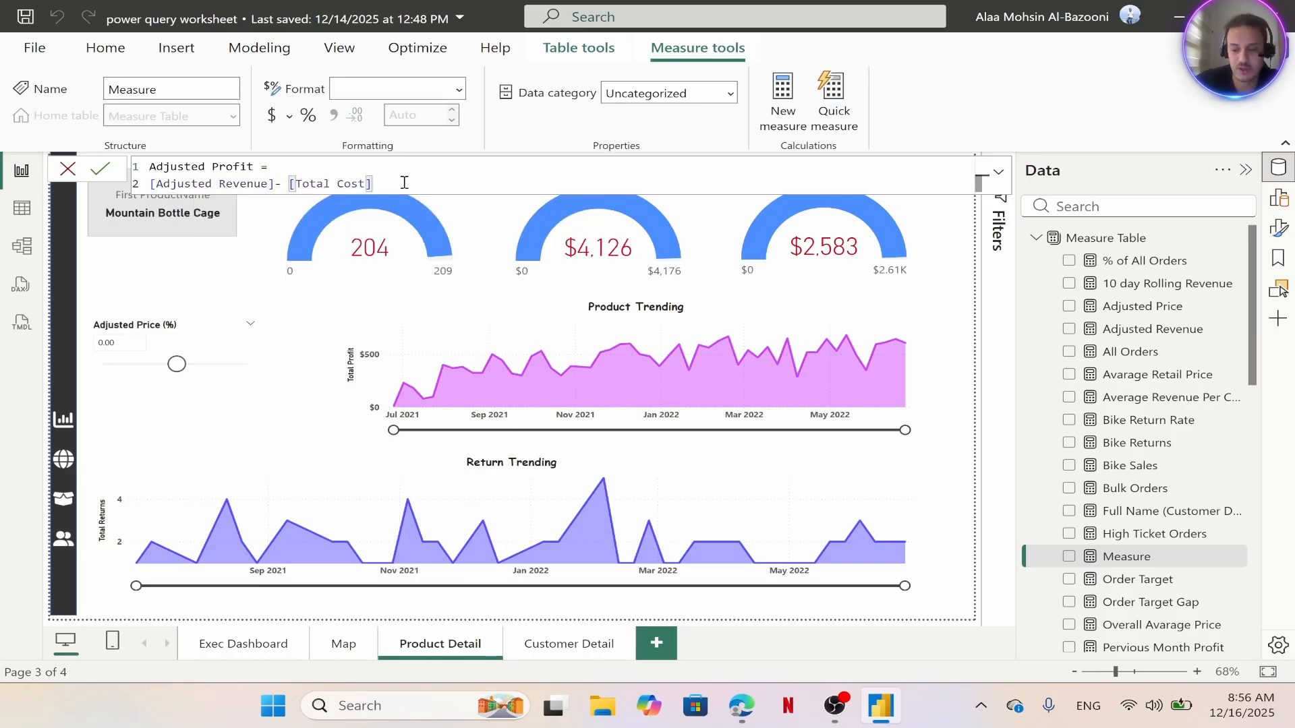
key("Return")
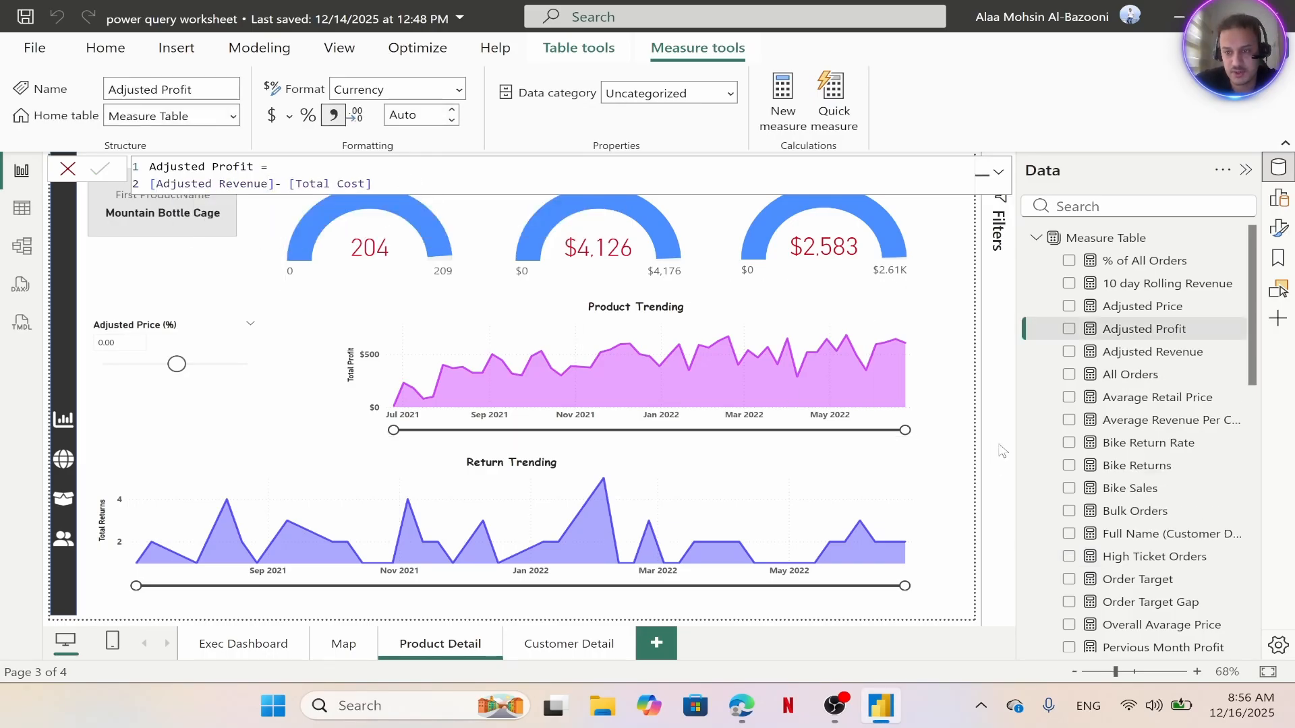
left_click(939, 473)
Change the Product Trending area chart on the Product Detail page to a line chart
left_click(382, 311)
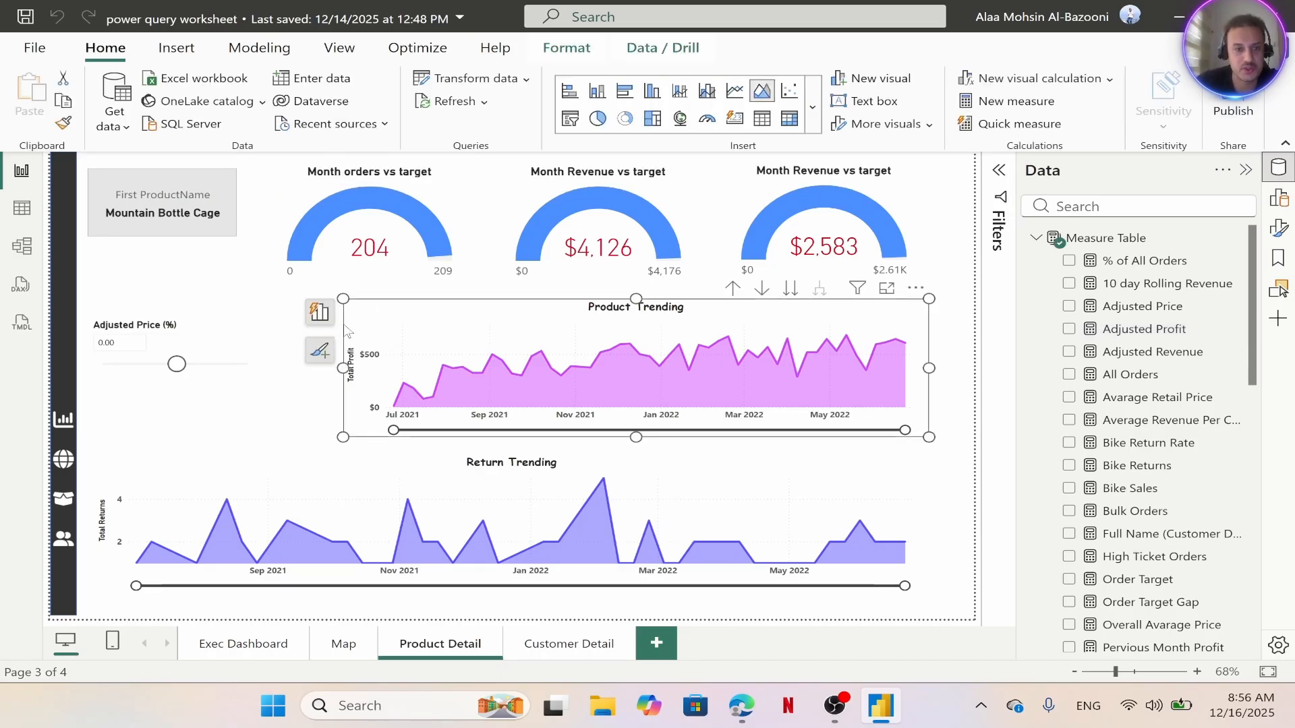
left_click(319, 312)
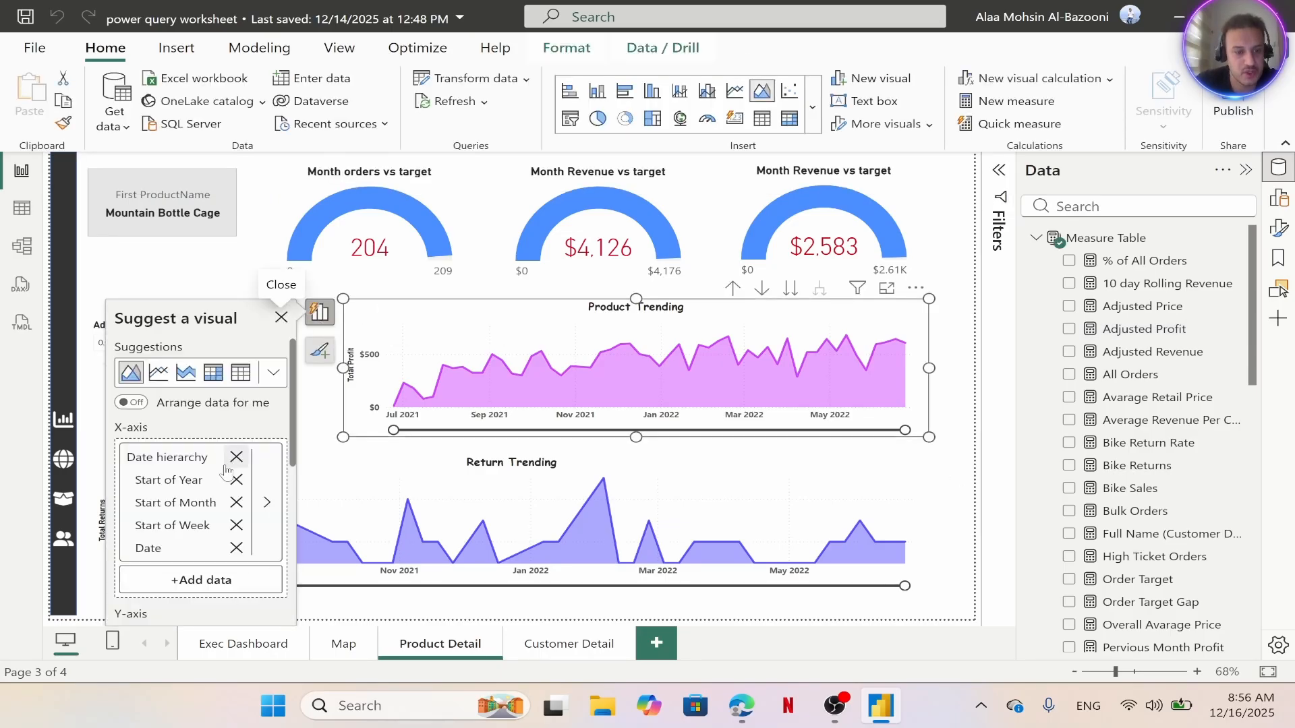
left_click(159, 373)
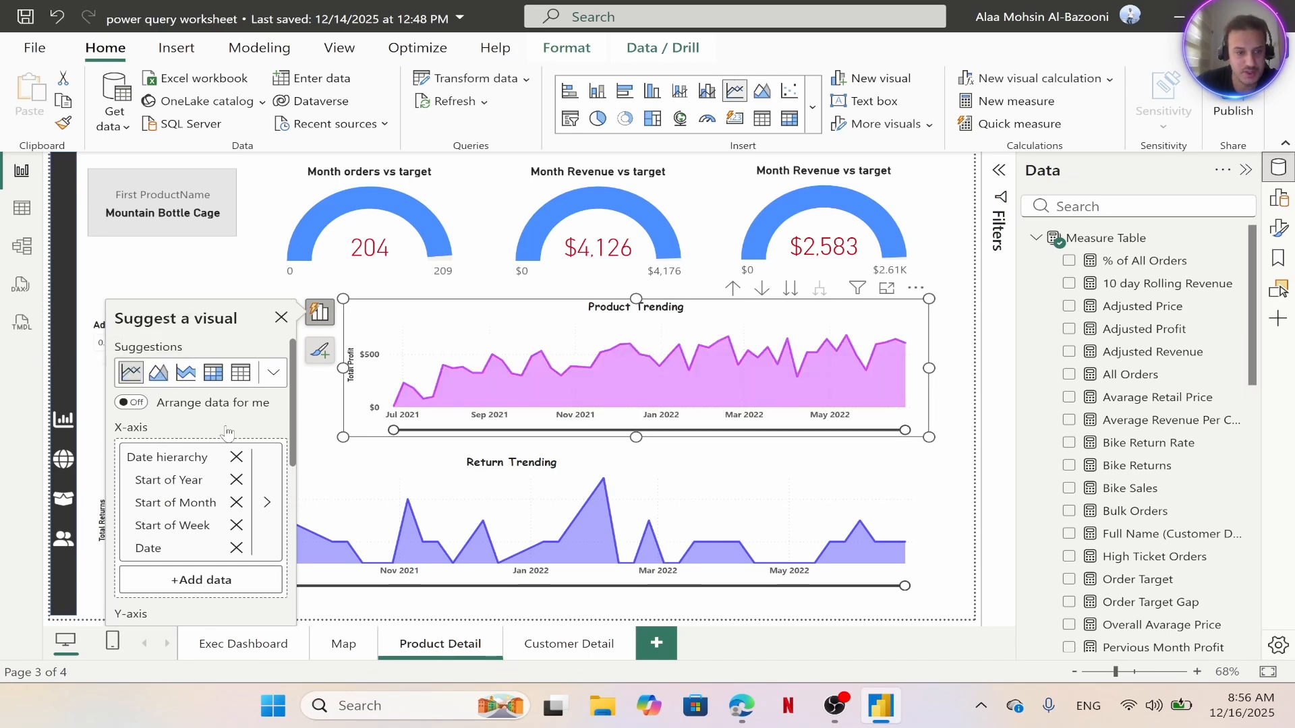
Add the Adjusted Profit measure to the Product Trending chart's Y-axis alongside Total Profit and close the visual's data settings
scroll(188, 465, "down", 3)
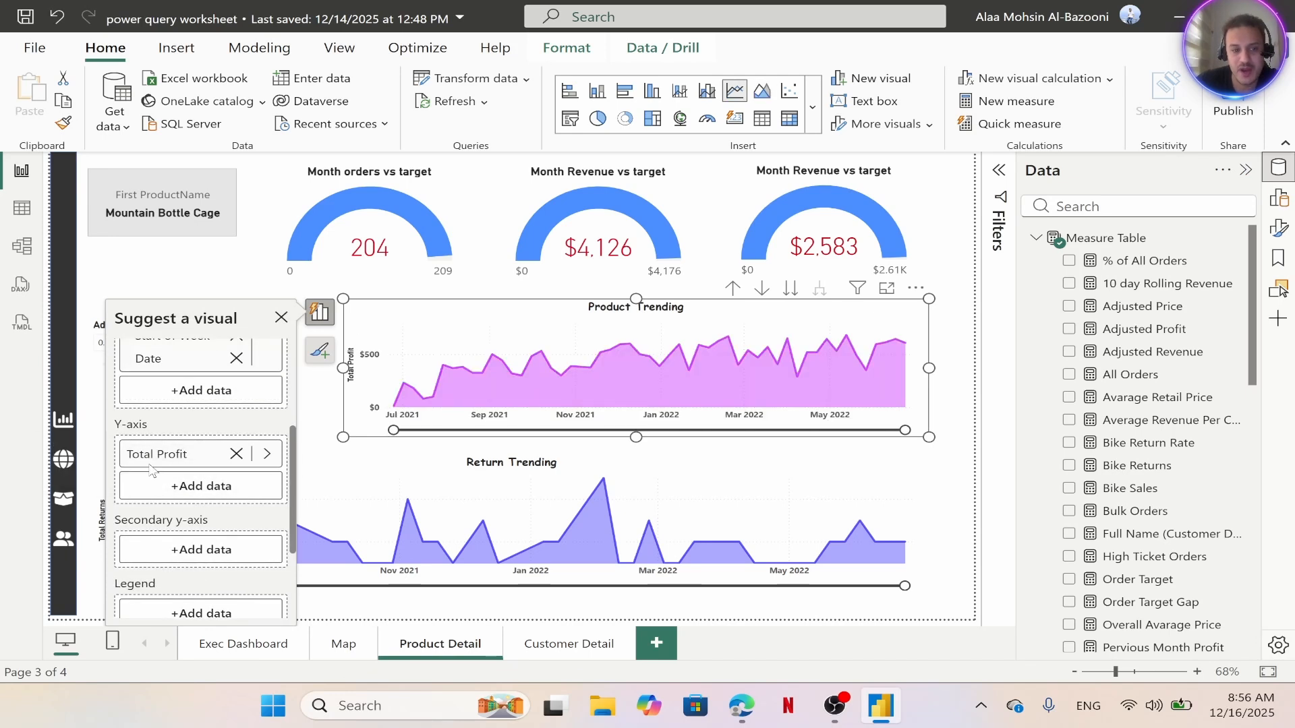
left_click(199, 486)
type("ad")
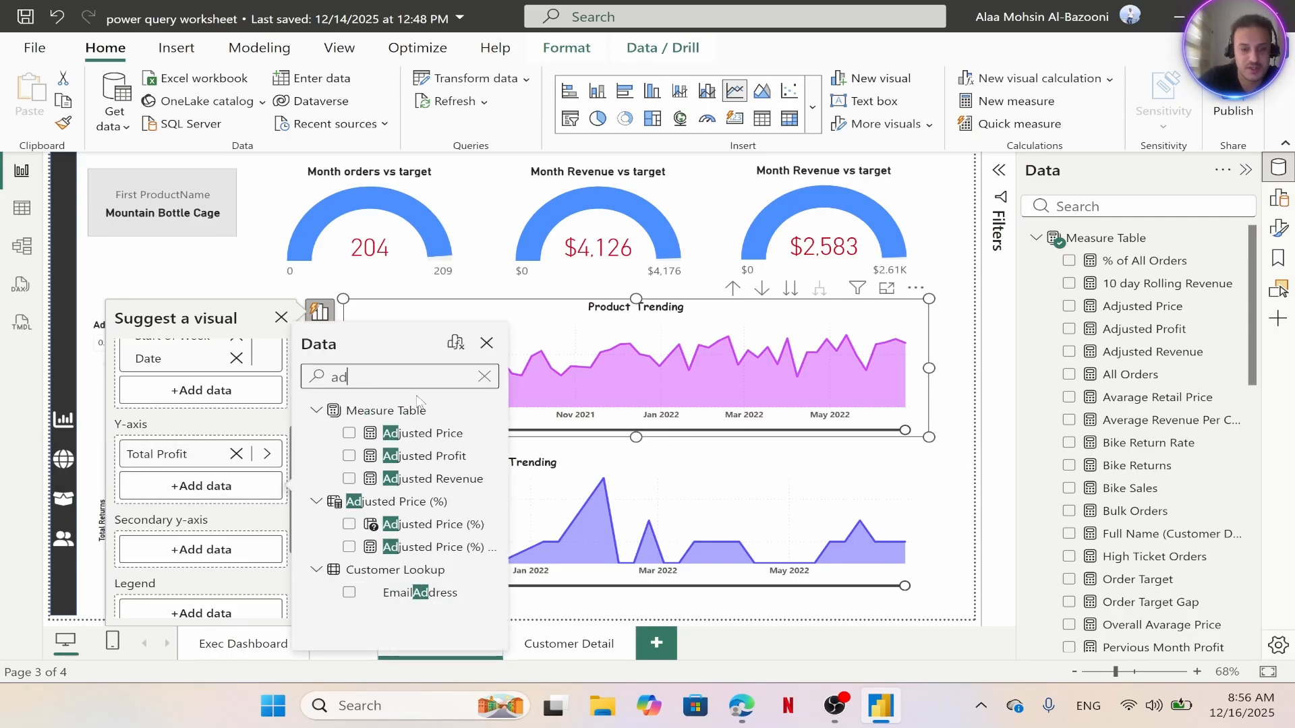
left_click(349, 457)
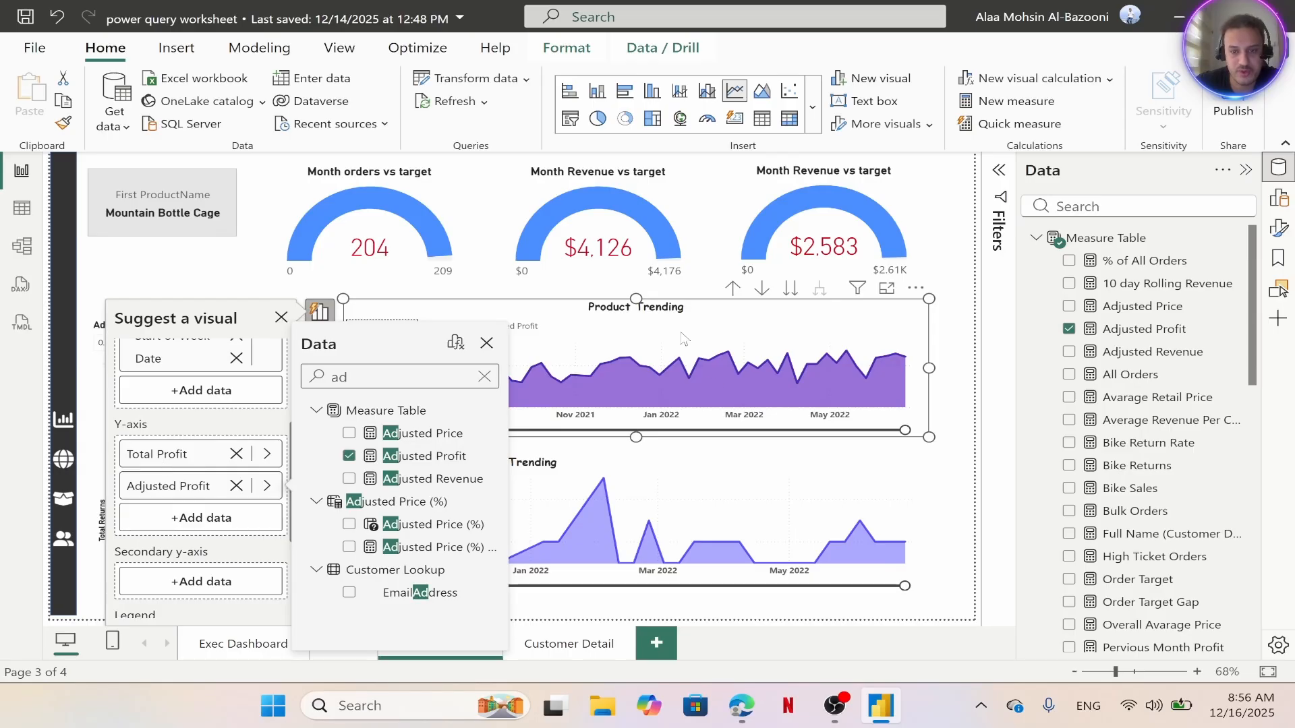
left_click(565, 320)
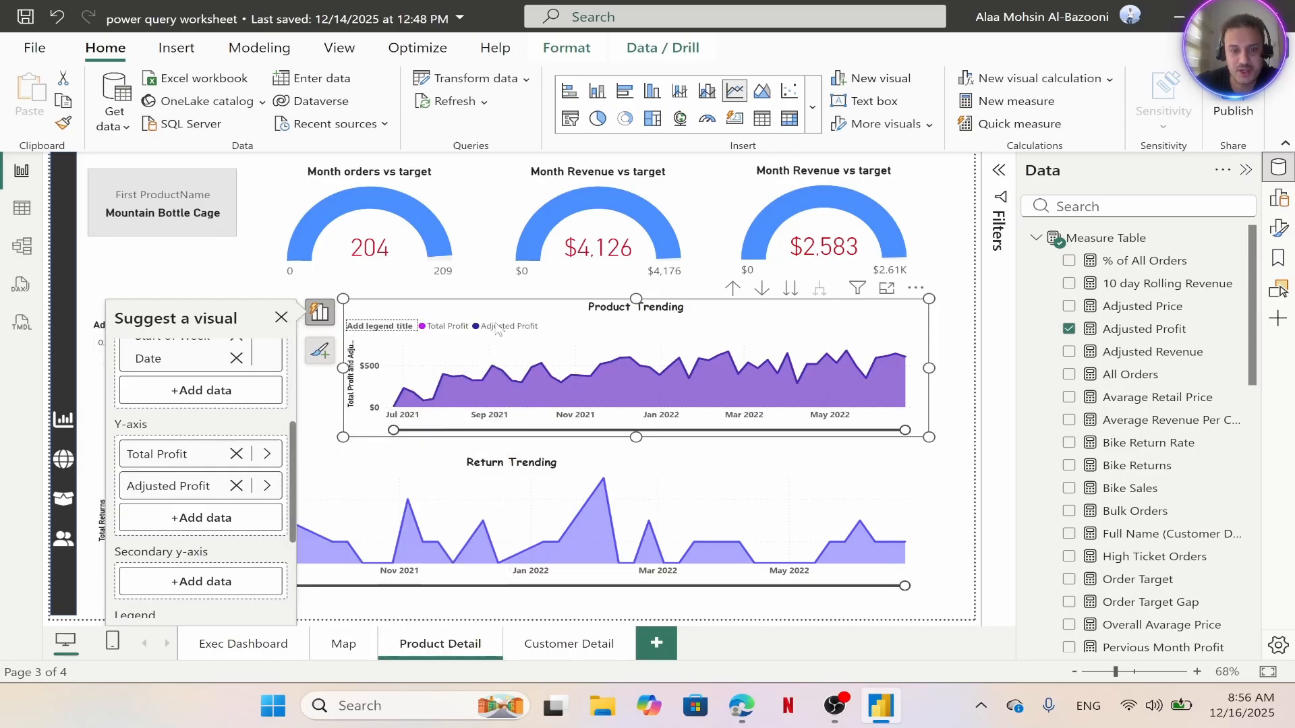
left_click(282, 318)
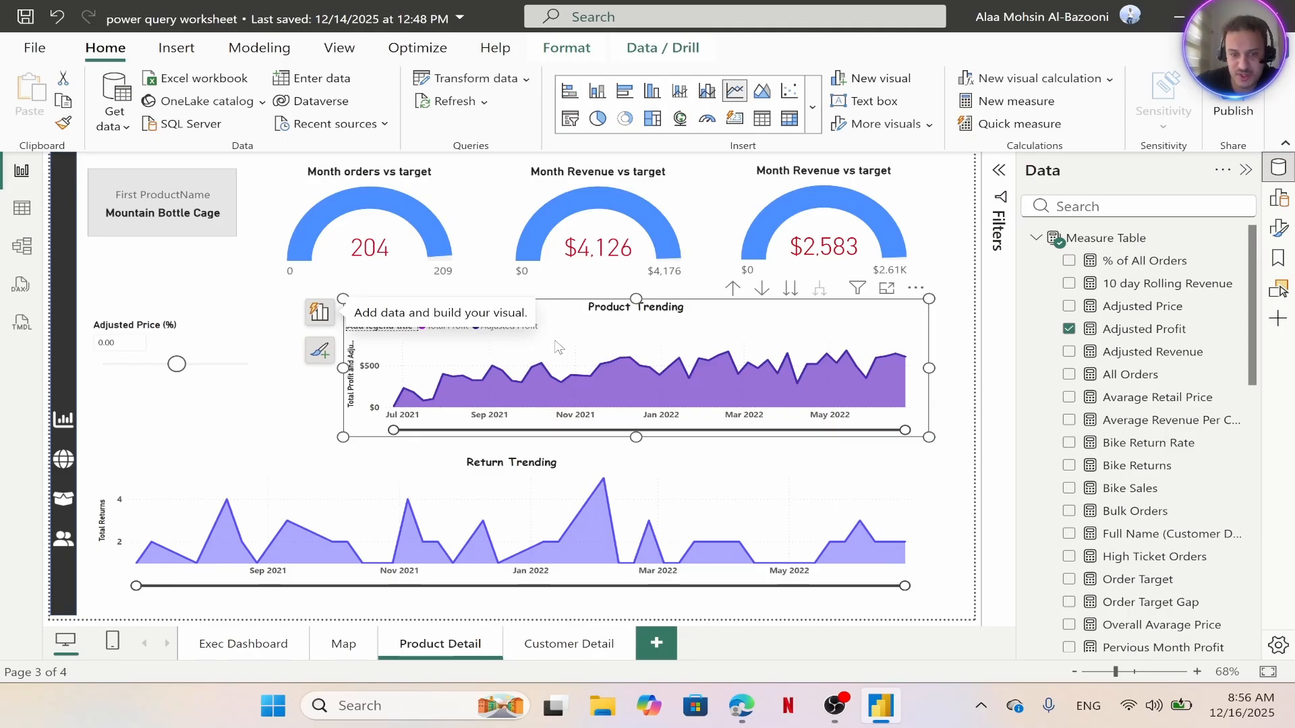
Open the Product Trending chart's formatting options and switch off its shade area
left_click(572, 311)
scroll(926, 484, "down", 3)
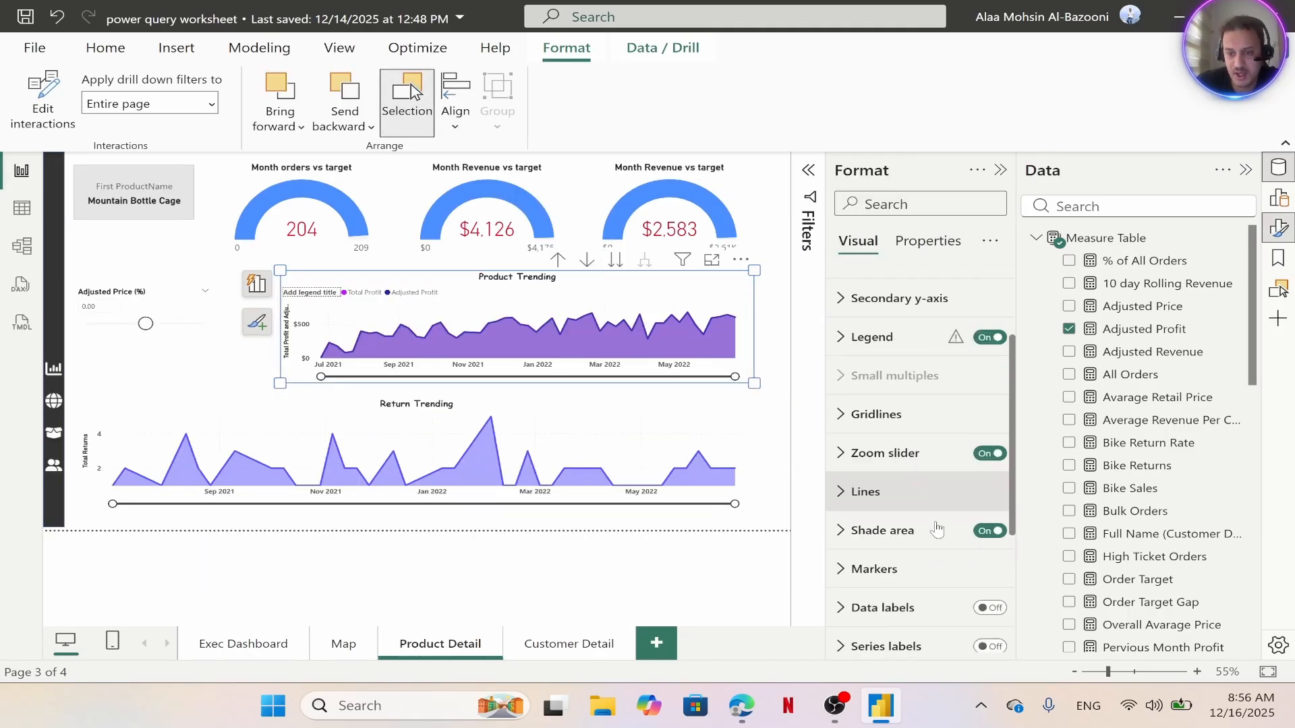
left_click(989, 485)
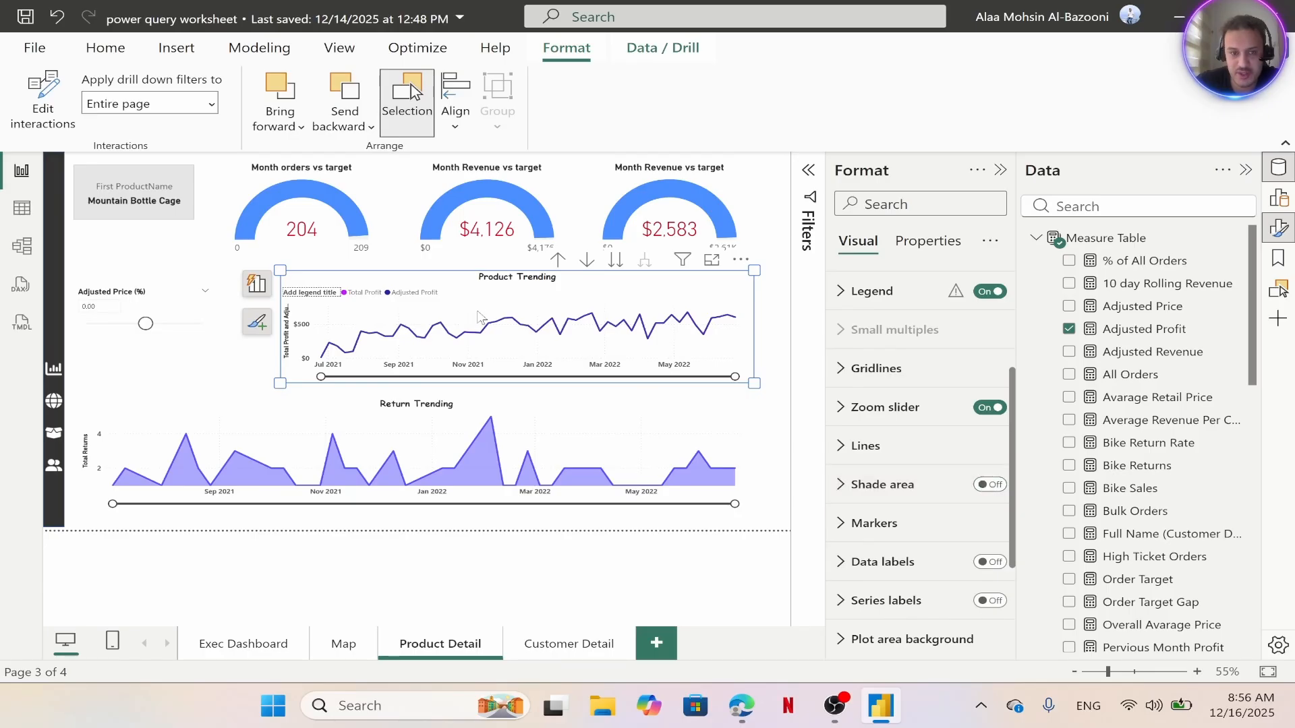
Switch off the profit line chart's title and its legend title, then deselect the chart
scroll(918, 412, "up", 3)
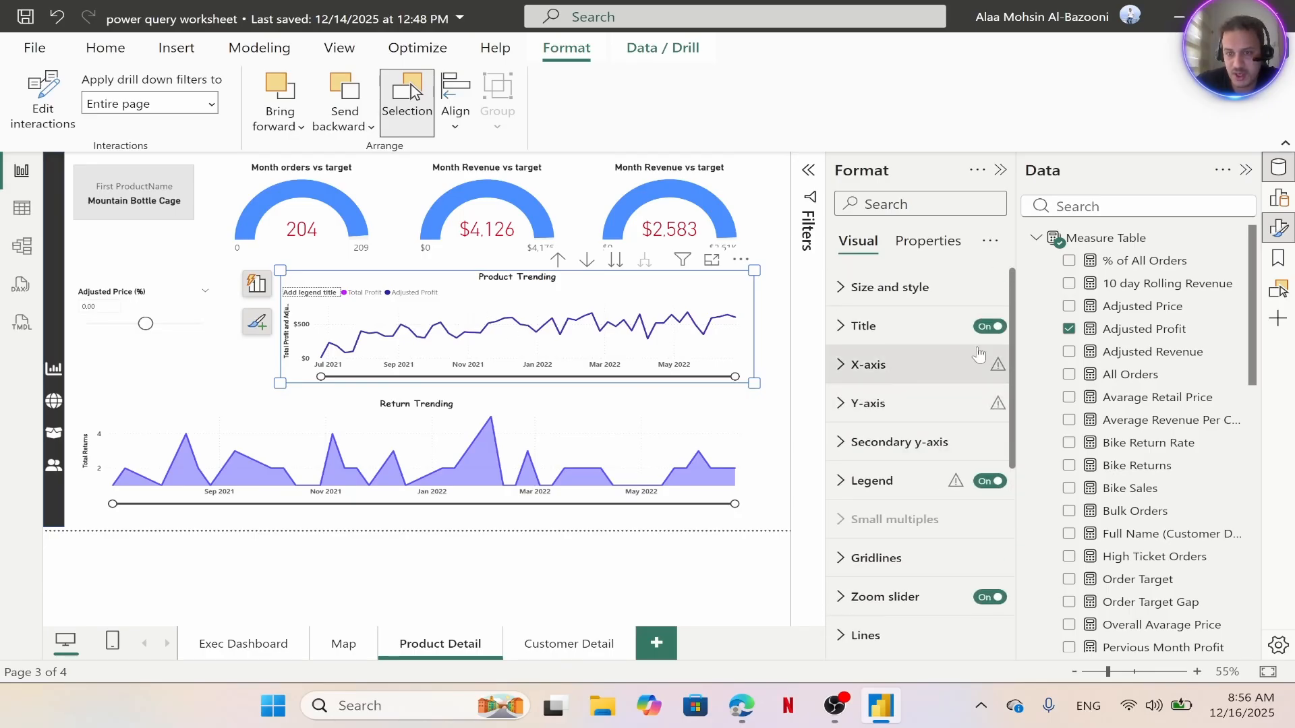
left_click(989, 327)
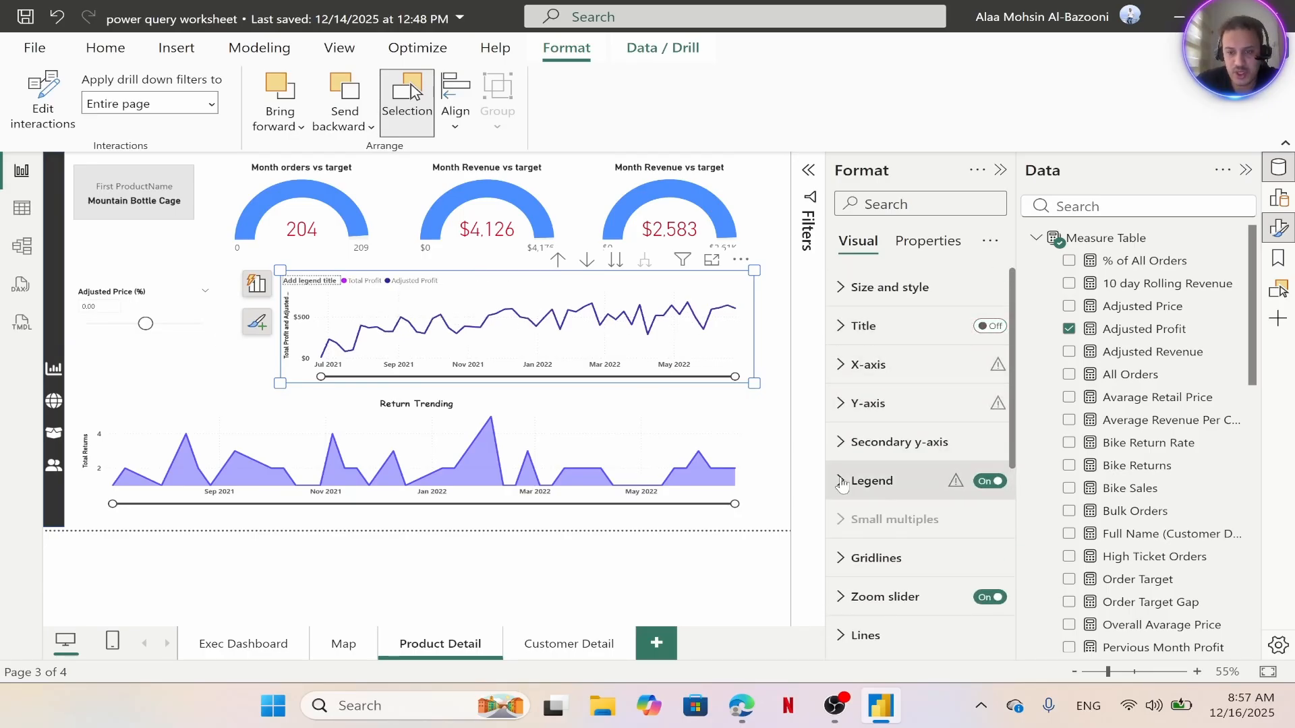
left_click(844, 481)
scroll(923, 566, "down", 3)
left_click(981, 553)
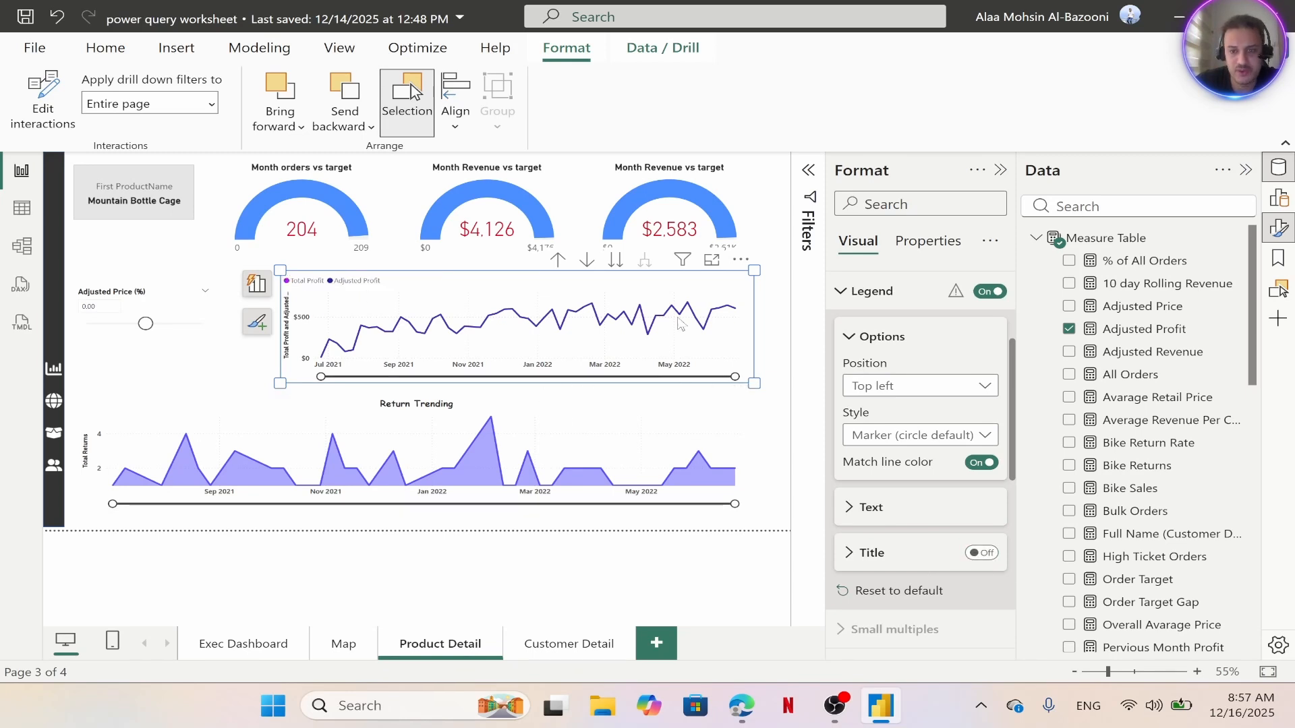
left_click(767, 432)
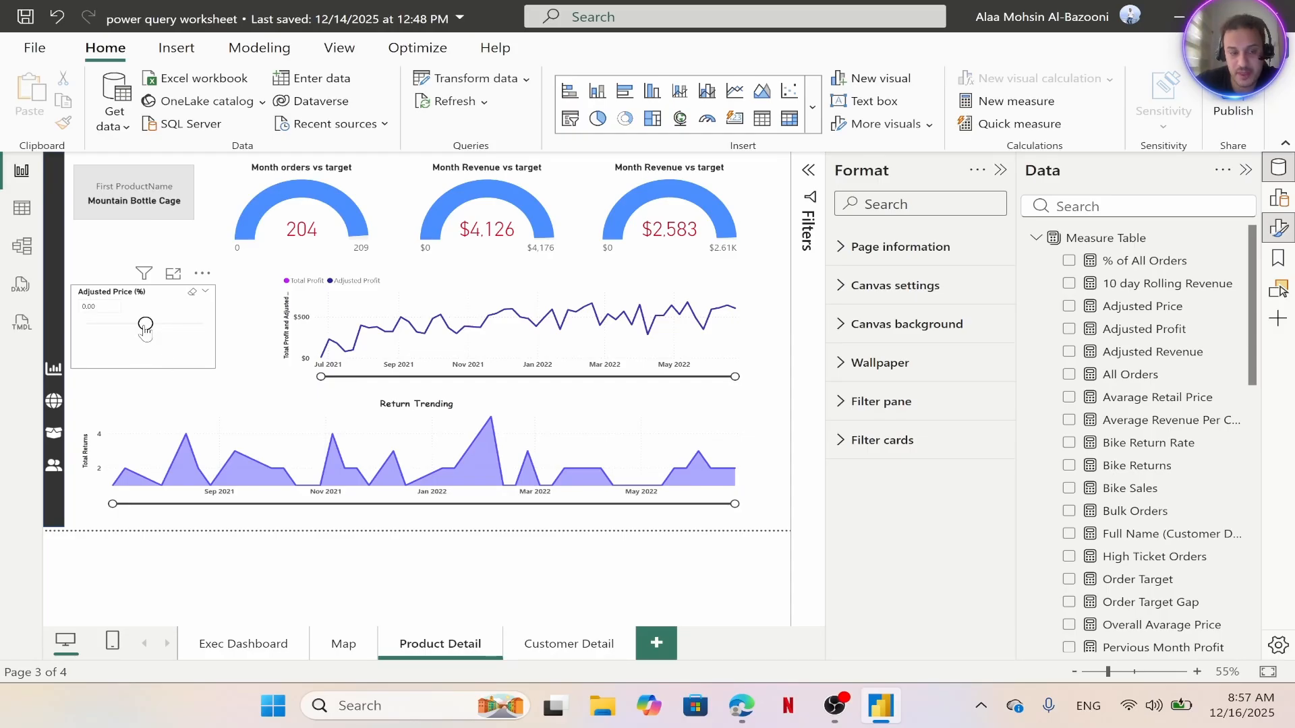
Try the Adjusted Price (%) slicer at 0.20, 0.70 and 0.60, and leave it set to 0.20
left_click_drag(145, 330, 158, 330)
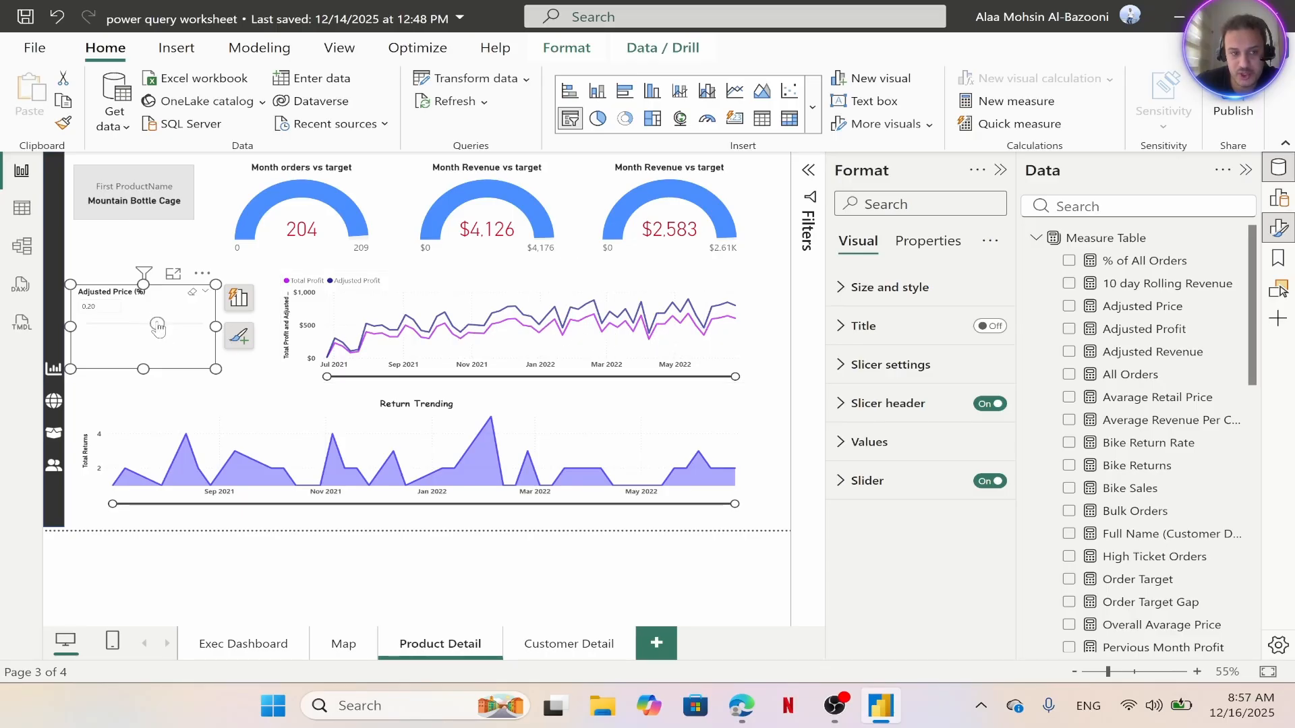
left_click_drag(158, 329, 179, 332)
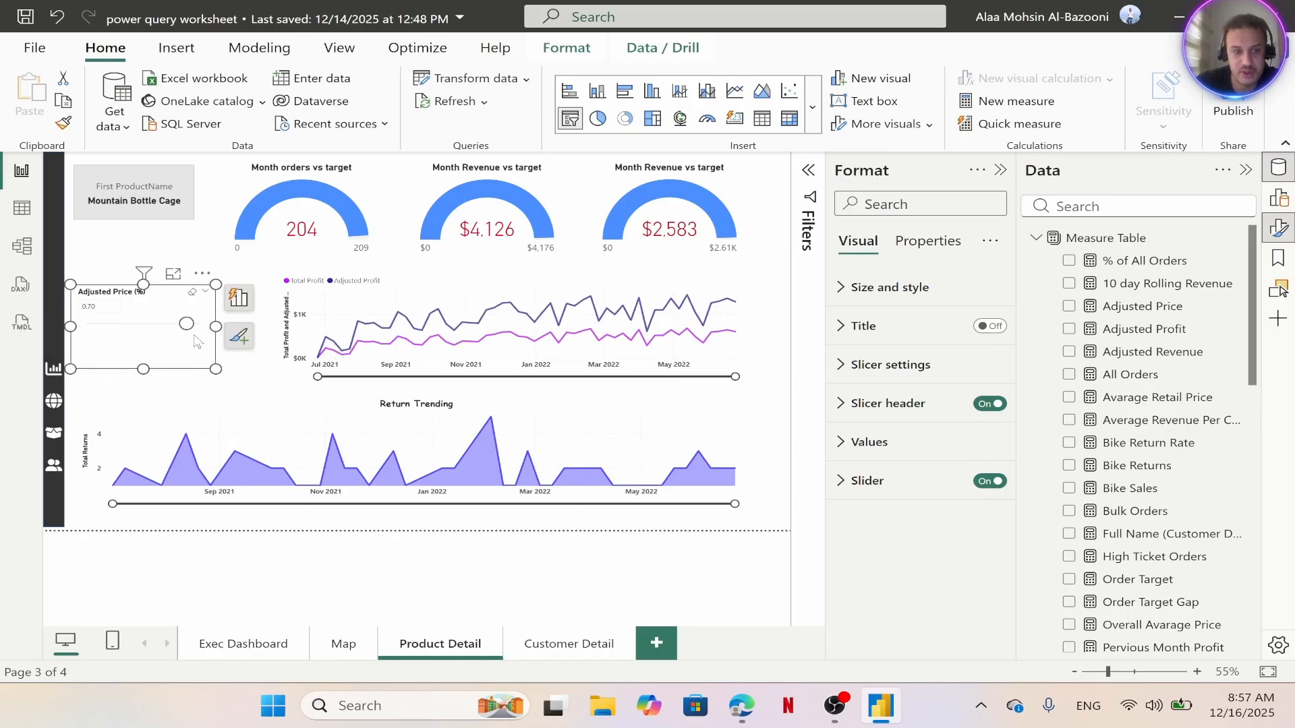
left_click_drag(186, 324, 177, 326)
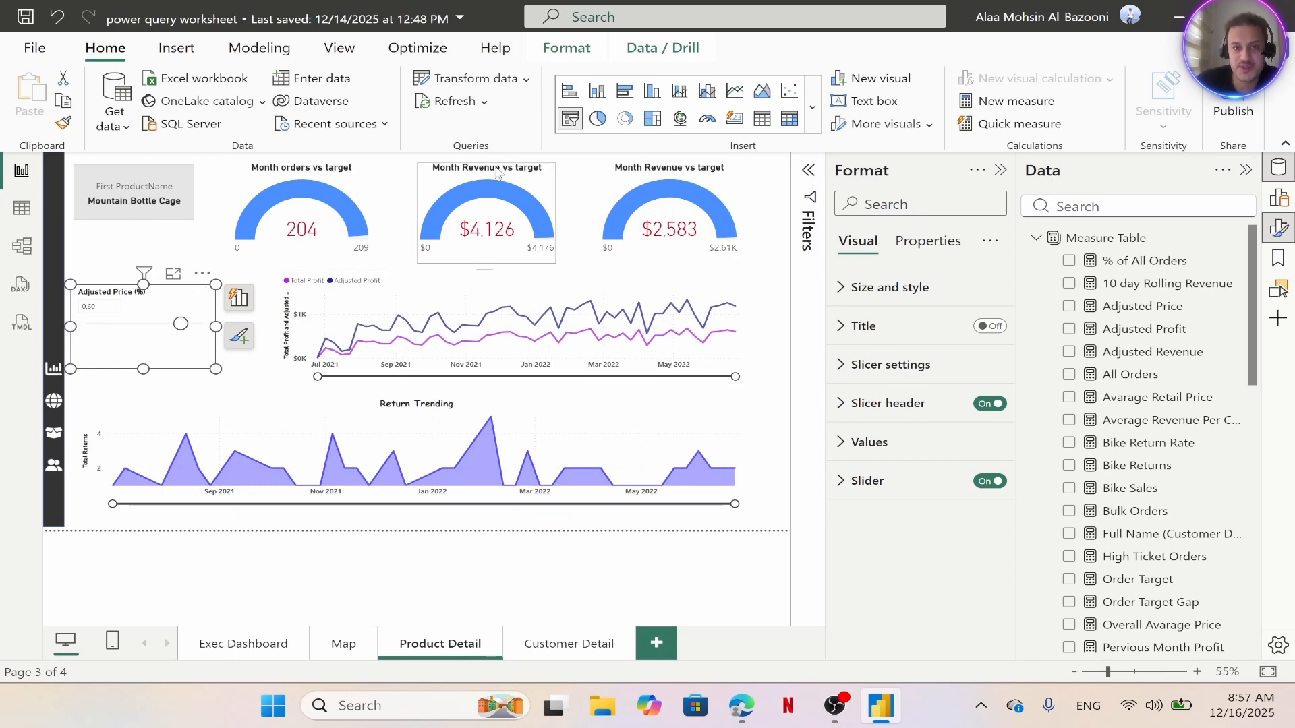
left_click(259, 47)
left_click_drag(180, 324, 157, 323)
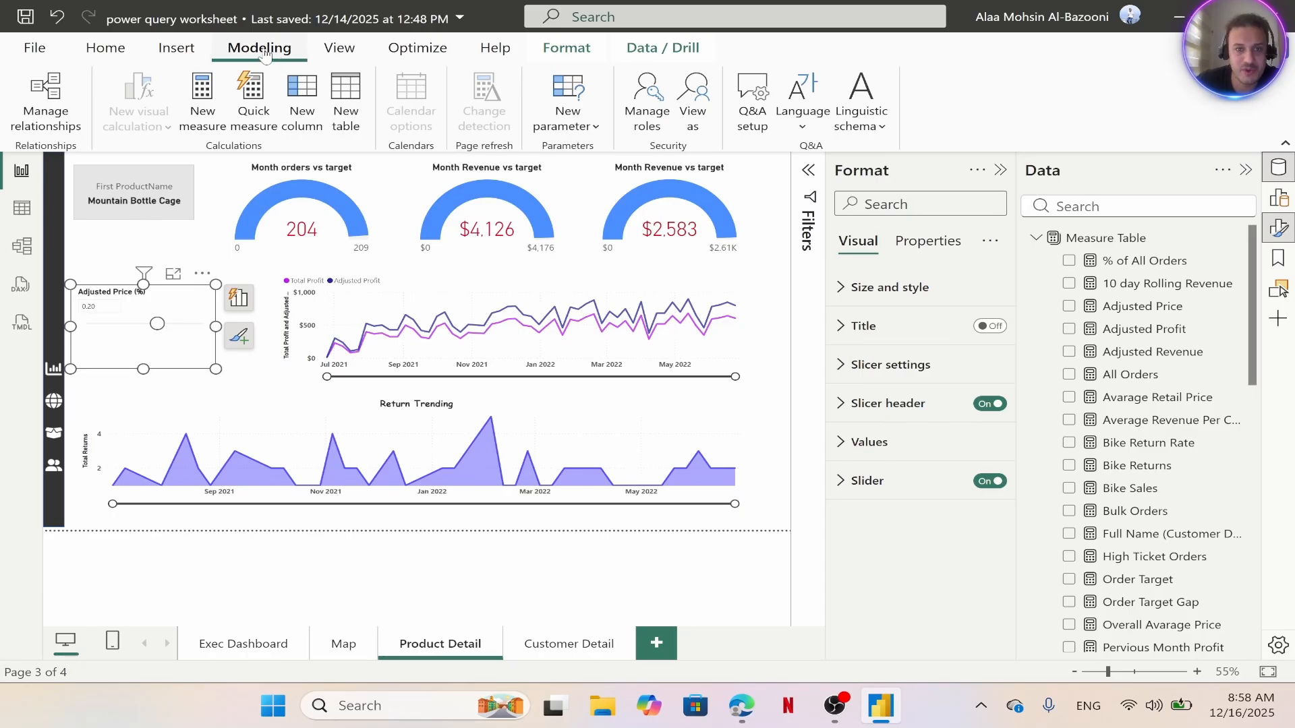
Start a new fields parameter and name it Product Metric Selection
left_click(567, 123)
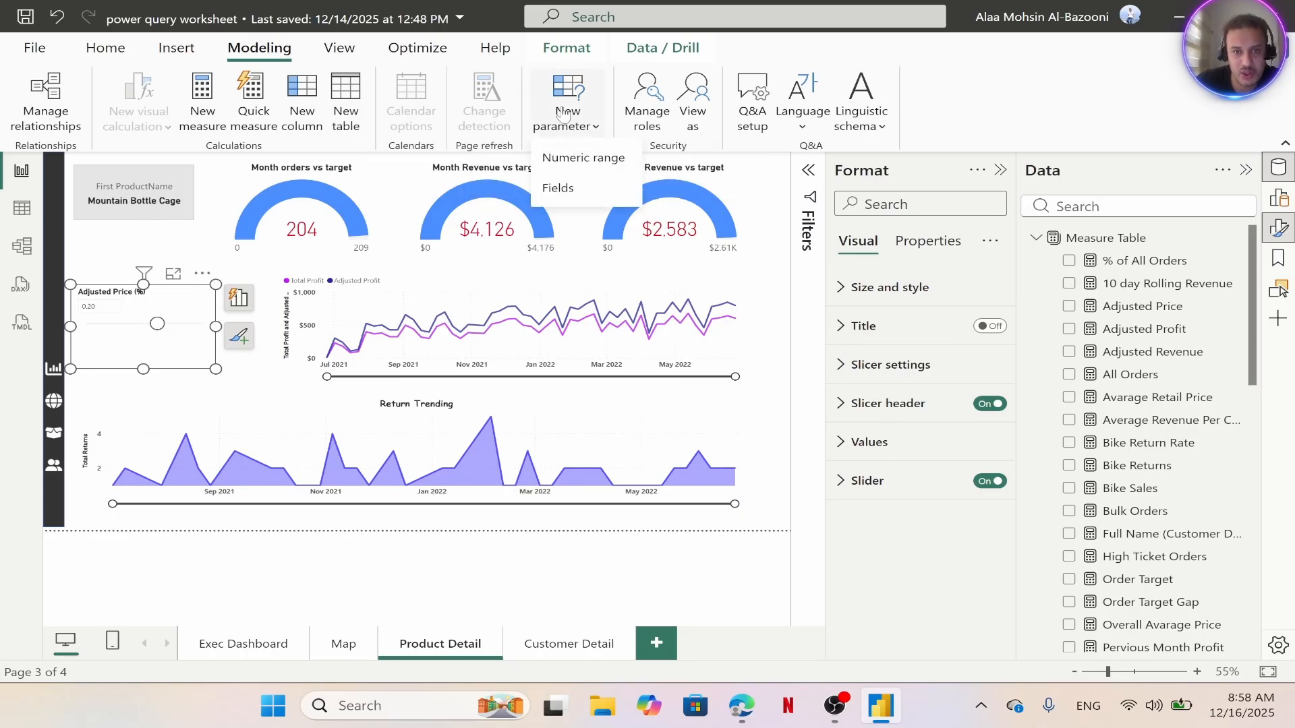
left_click(578, 192)
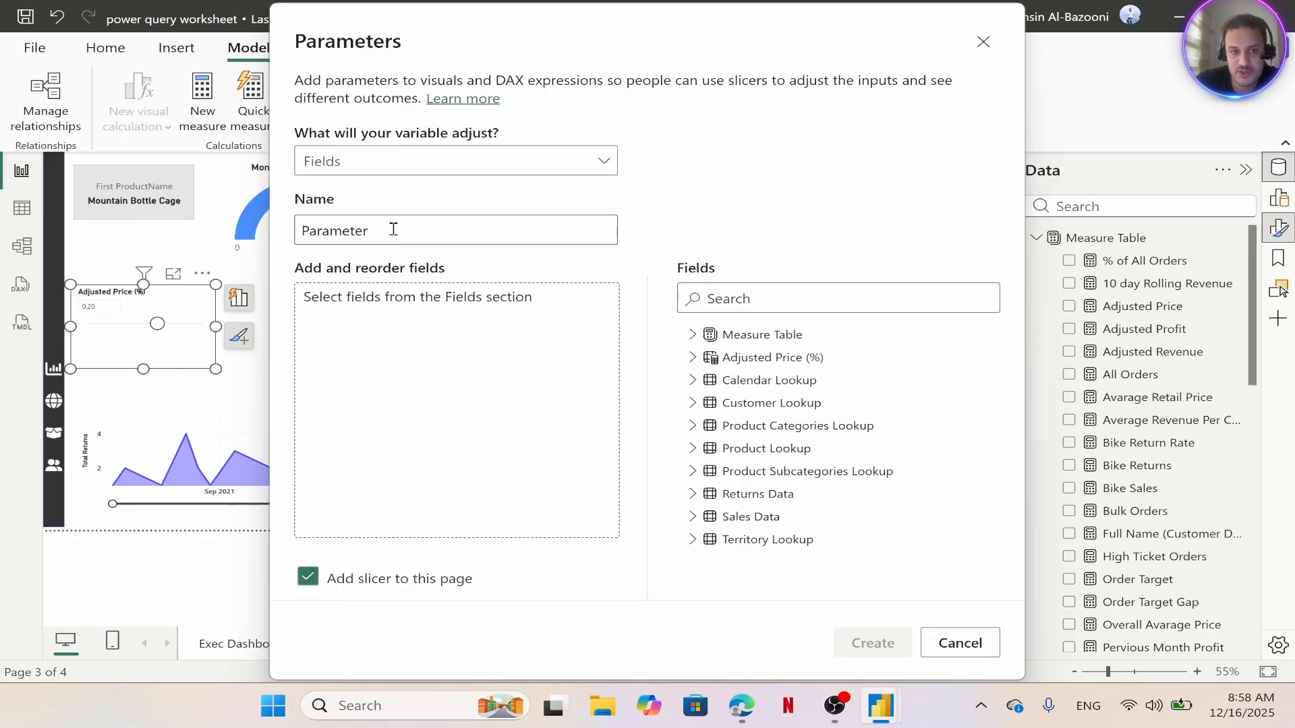
left_click_drag(393, 230, 257, 241)
key("BackSpace")
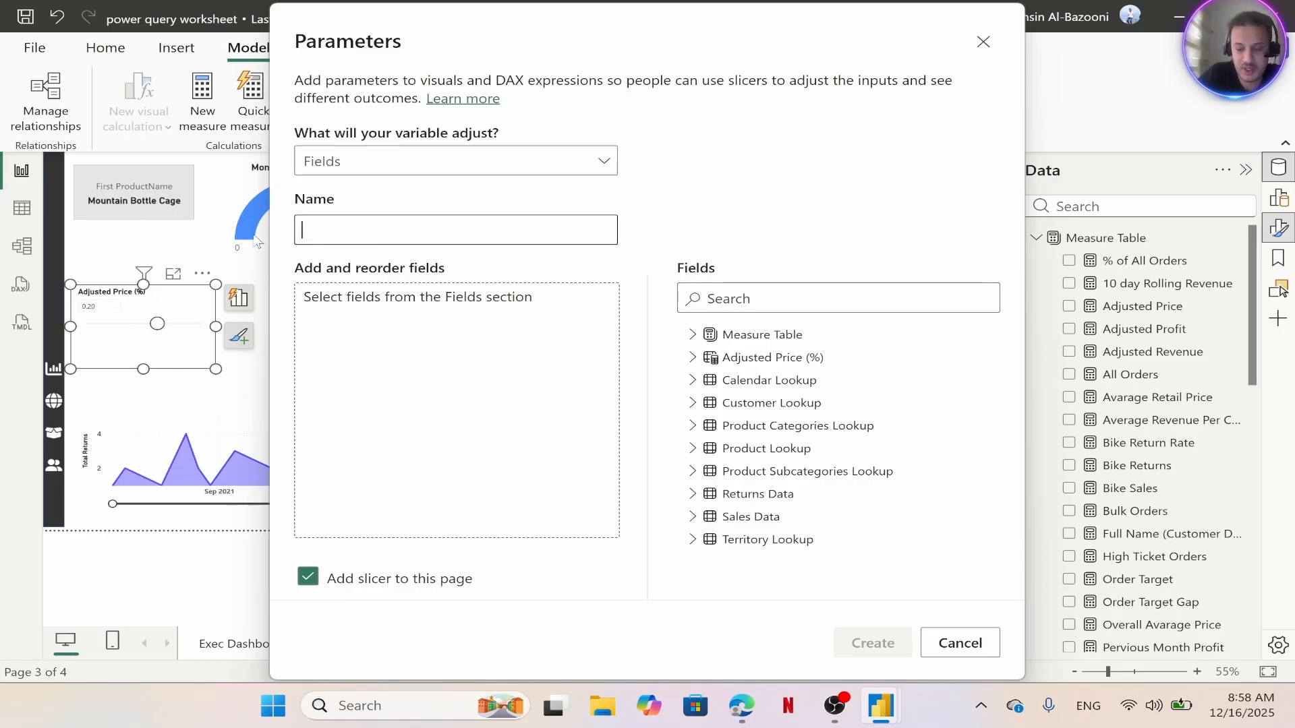
type("Produ")
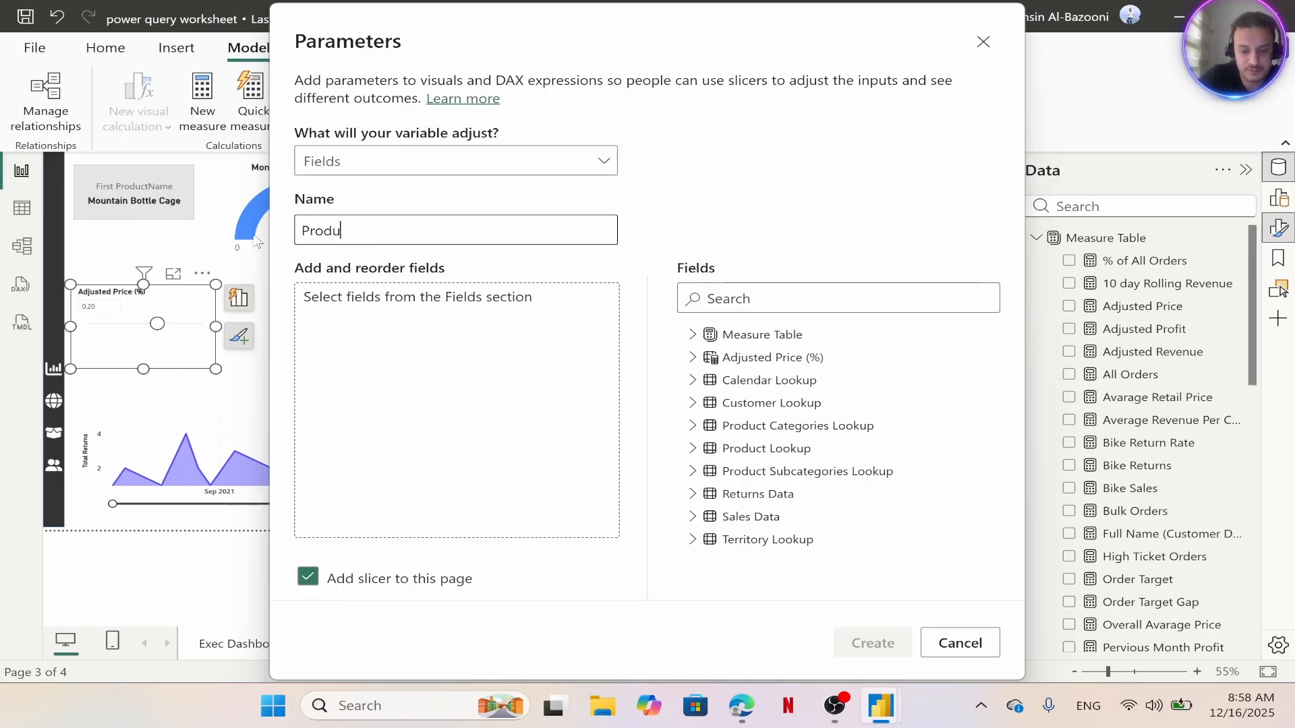
type("ct Metric Selection")
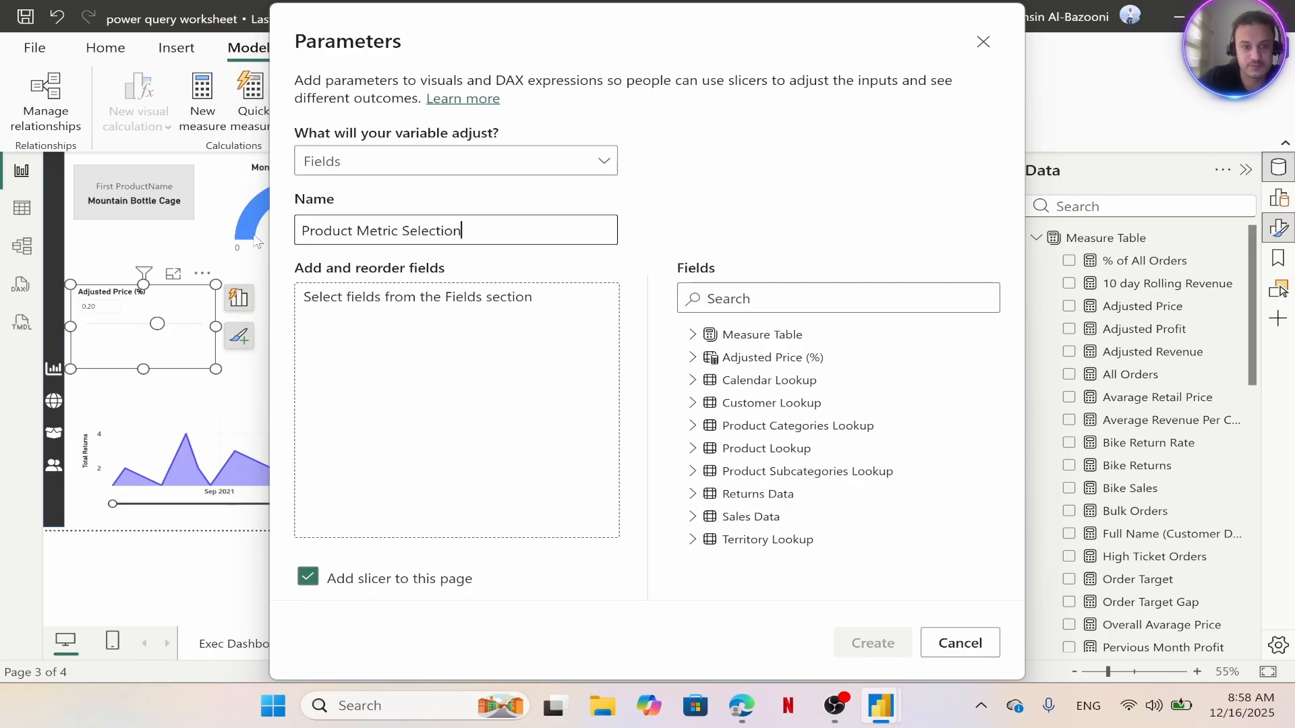
left_click(388, 324)
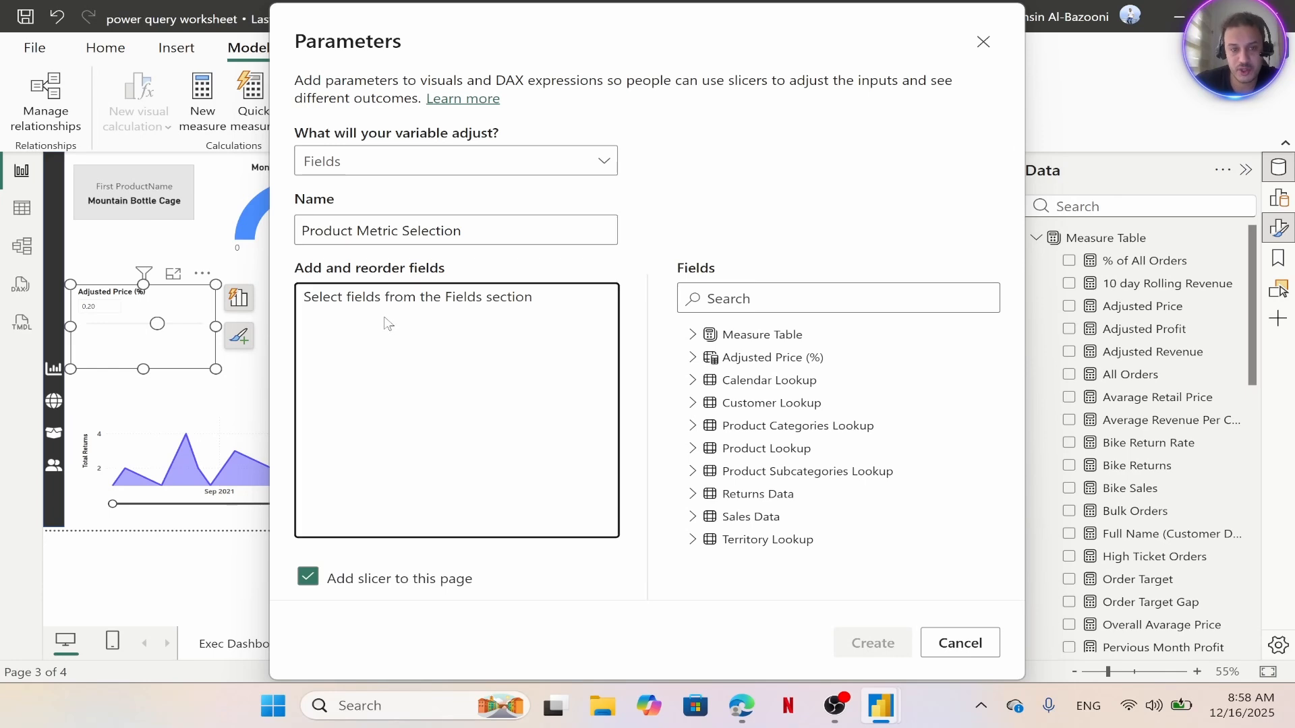
Add the Total Order, Total Revenue, Total Returns and Total Profit measures to the Product Metric Selection parameter
left_click(729, 297)
type("tota")
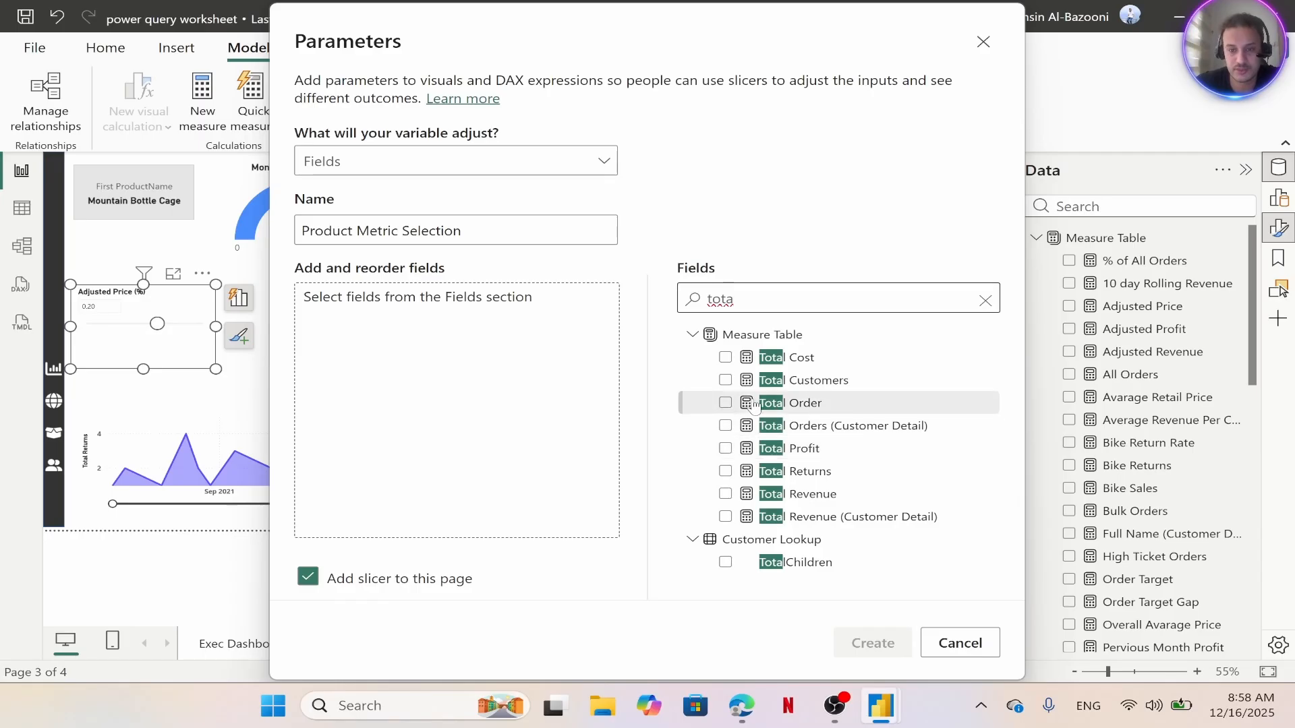
left_click(725, 402)
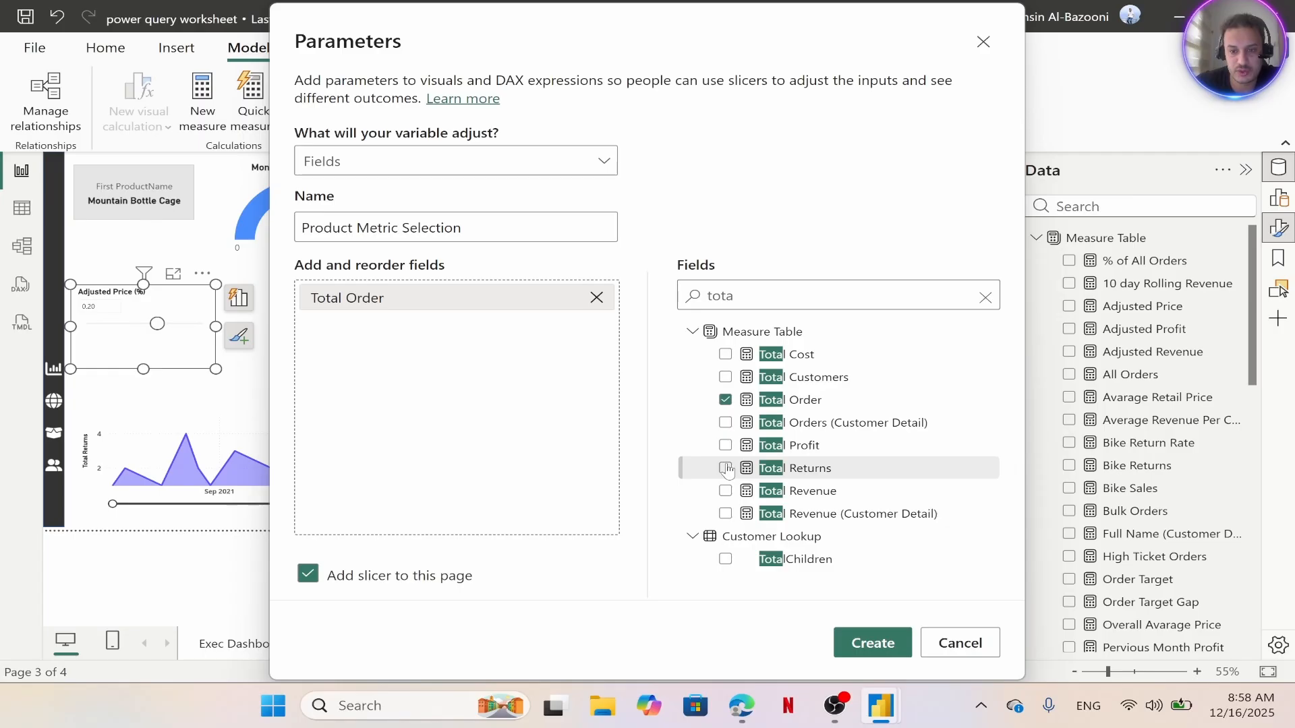
left_click(725, 491)
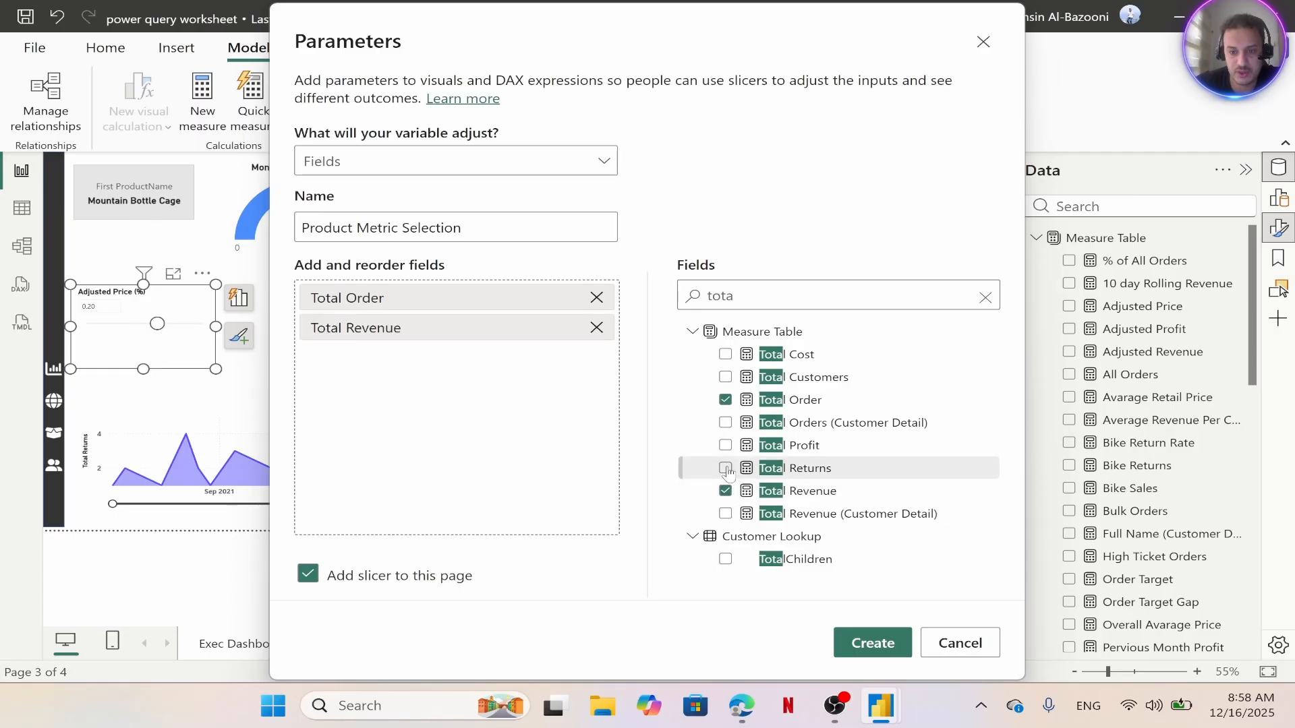
left_click(725, 468)
left_click(725, 445)
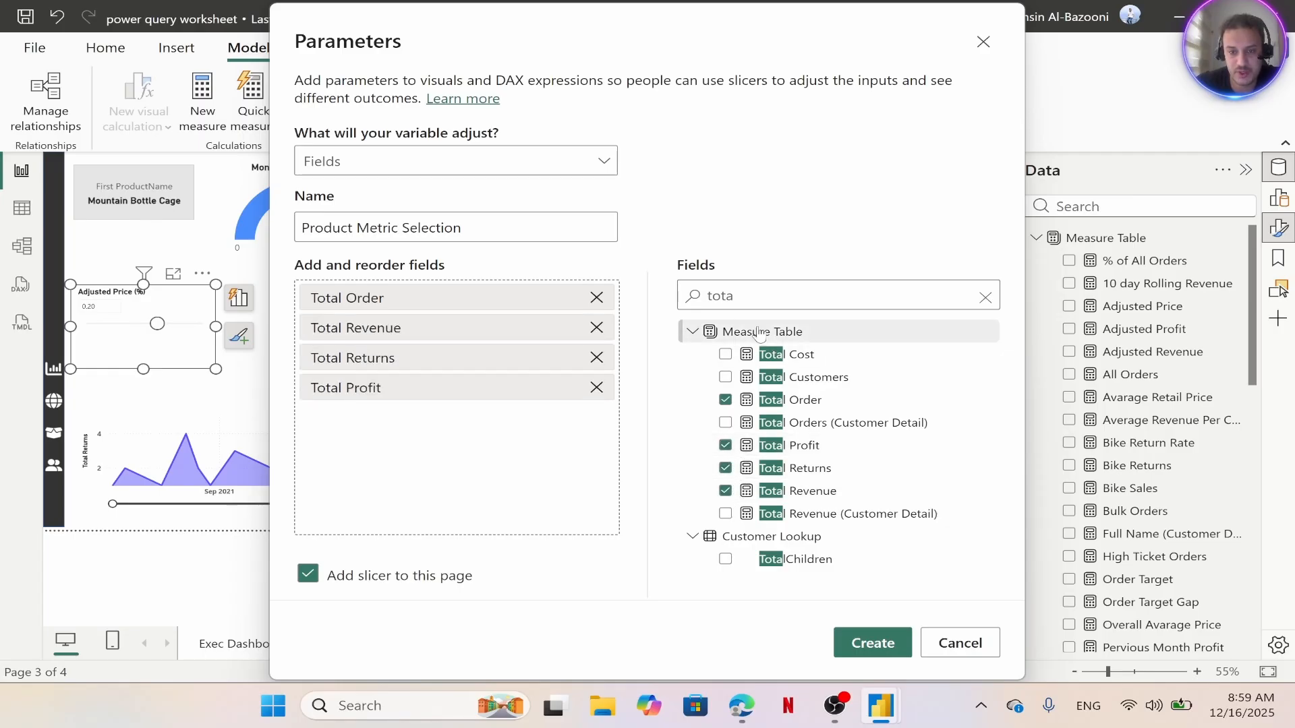
Add the Return Rate measure as the parameter's last field and create the parameter with a slicer on the page
left_click_drag(759, 295, 689, 298)
type("retu")
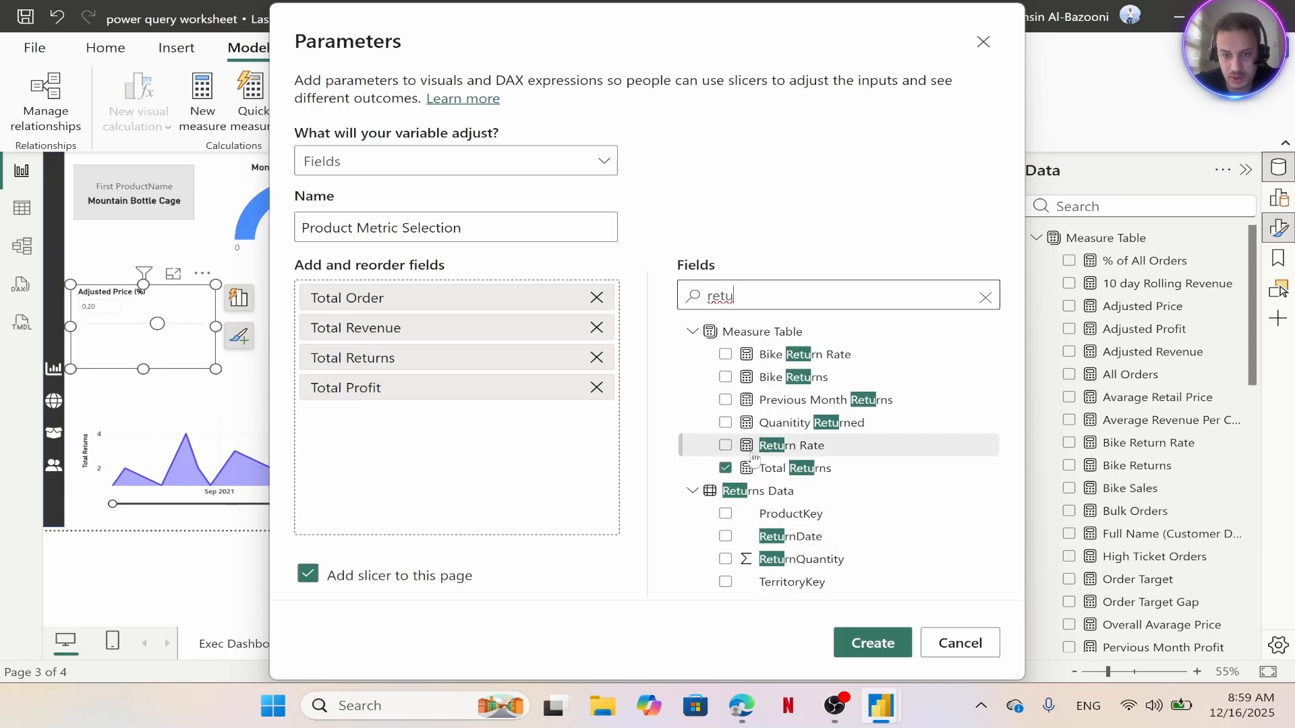
left_click(729, 447)
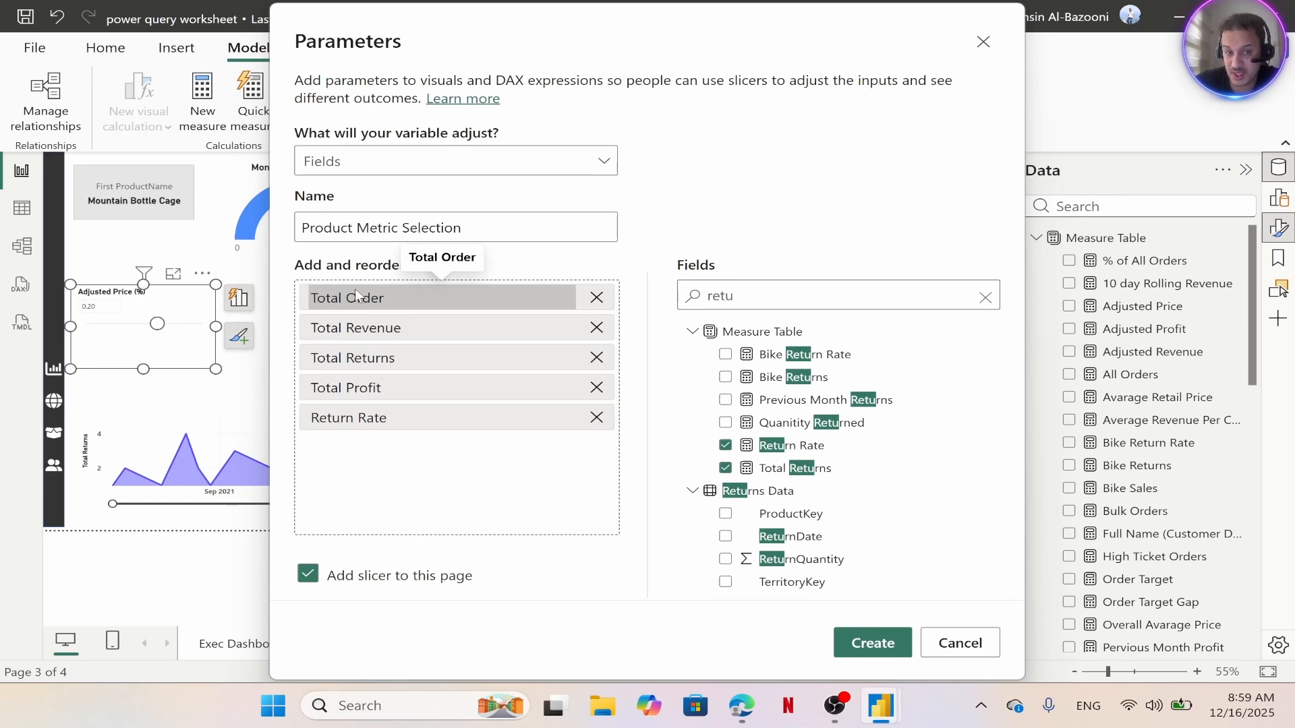
left_click_drag(353, 353, 353, 359)
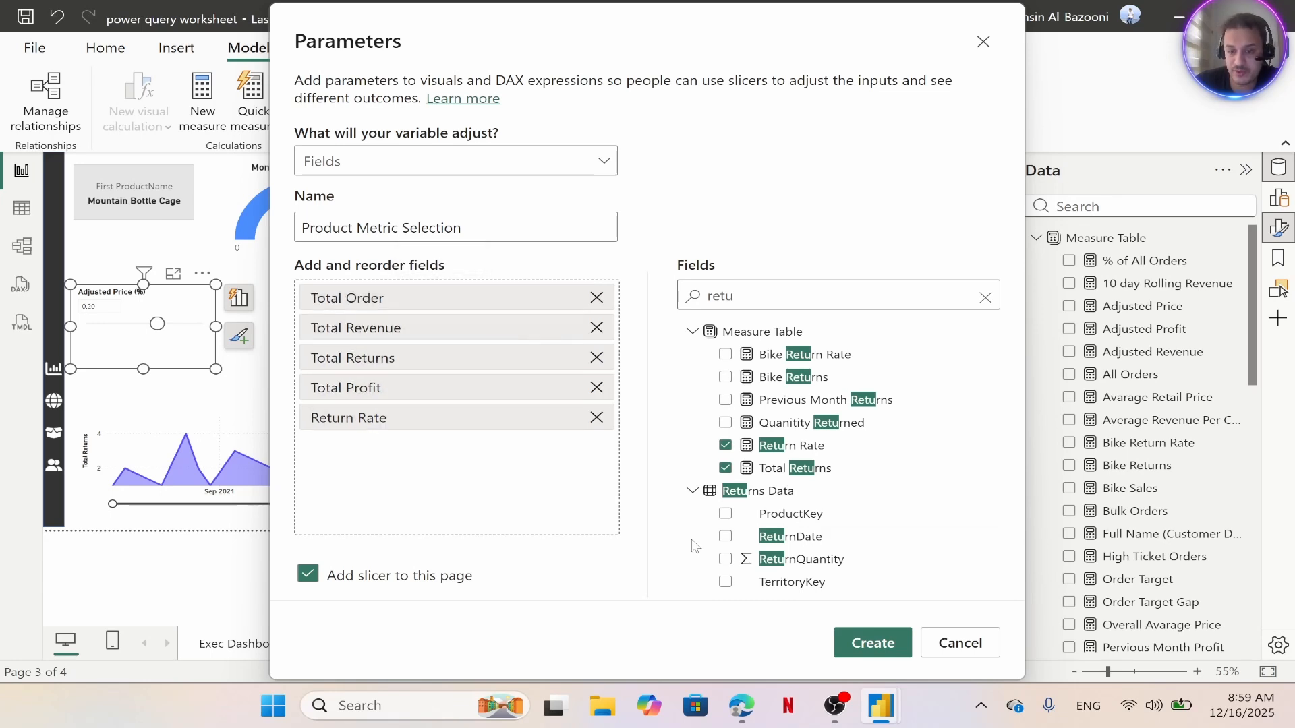
left_click(873, 643)
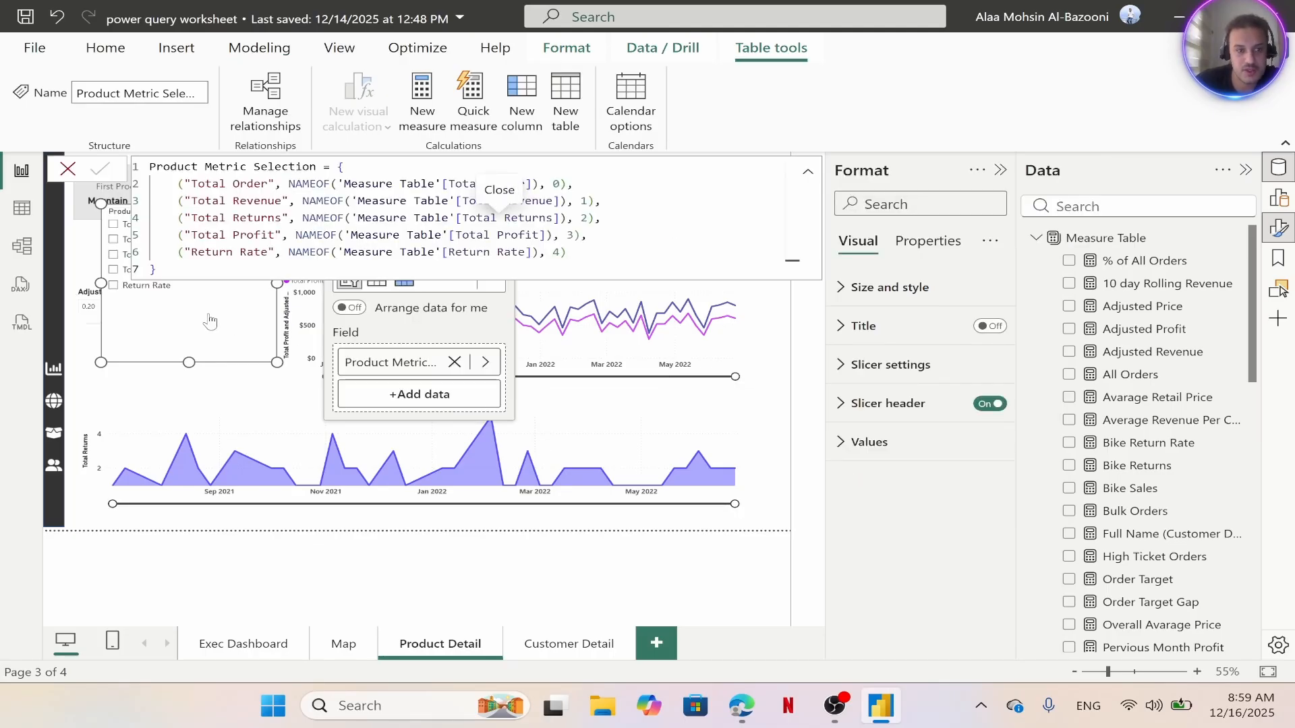
Narrow the Return Trending chart from its start side and place the Product Metric Selection slicer beside it, below the Adjusted Price (%) slicer
left_click_drag(207, 316, 188, 375)
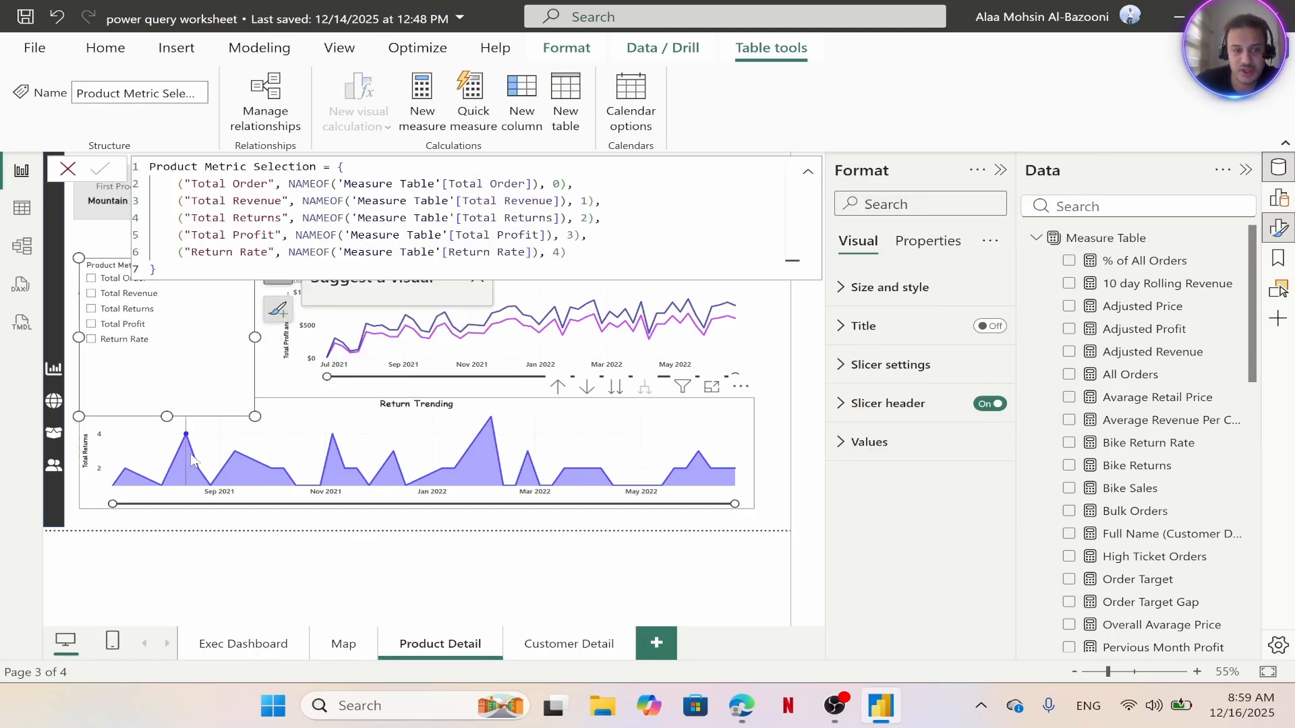
left_click(92, 485)
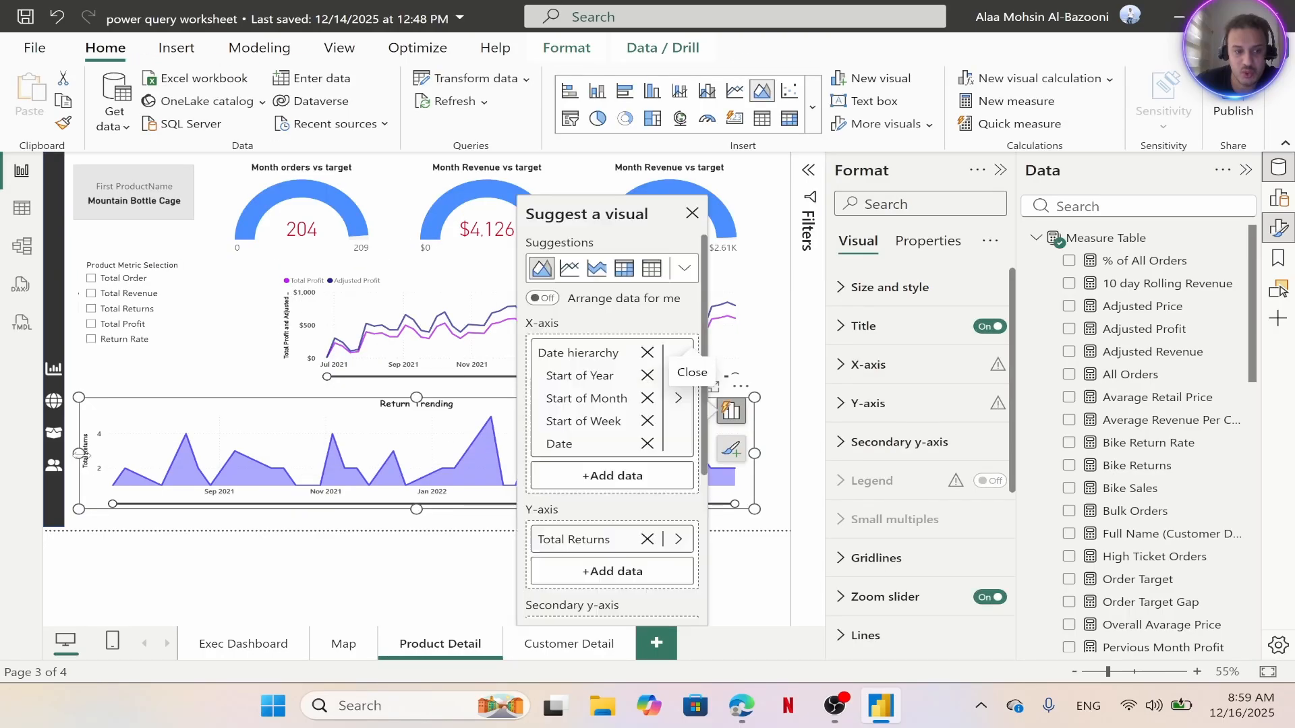
left_click(244, 462)
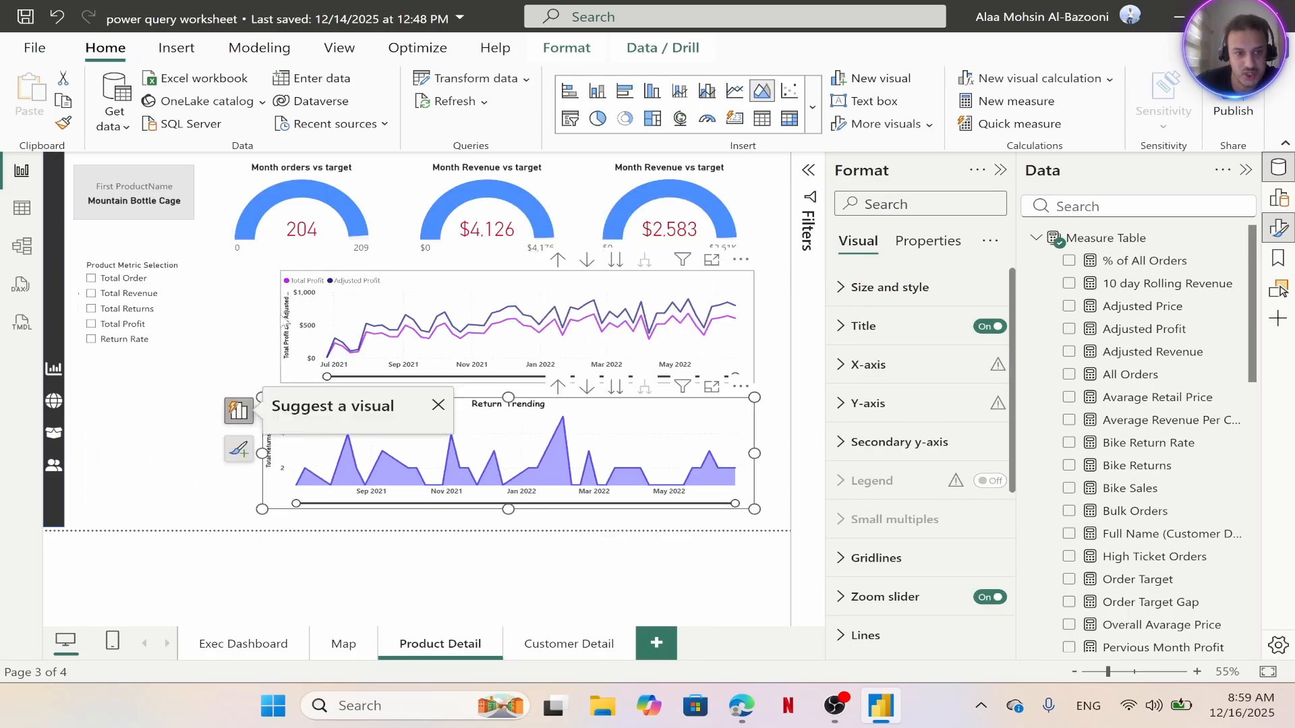
left_click_drag(193, 379, 151, 463)
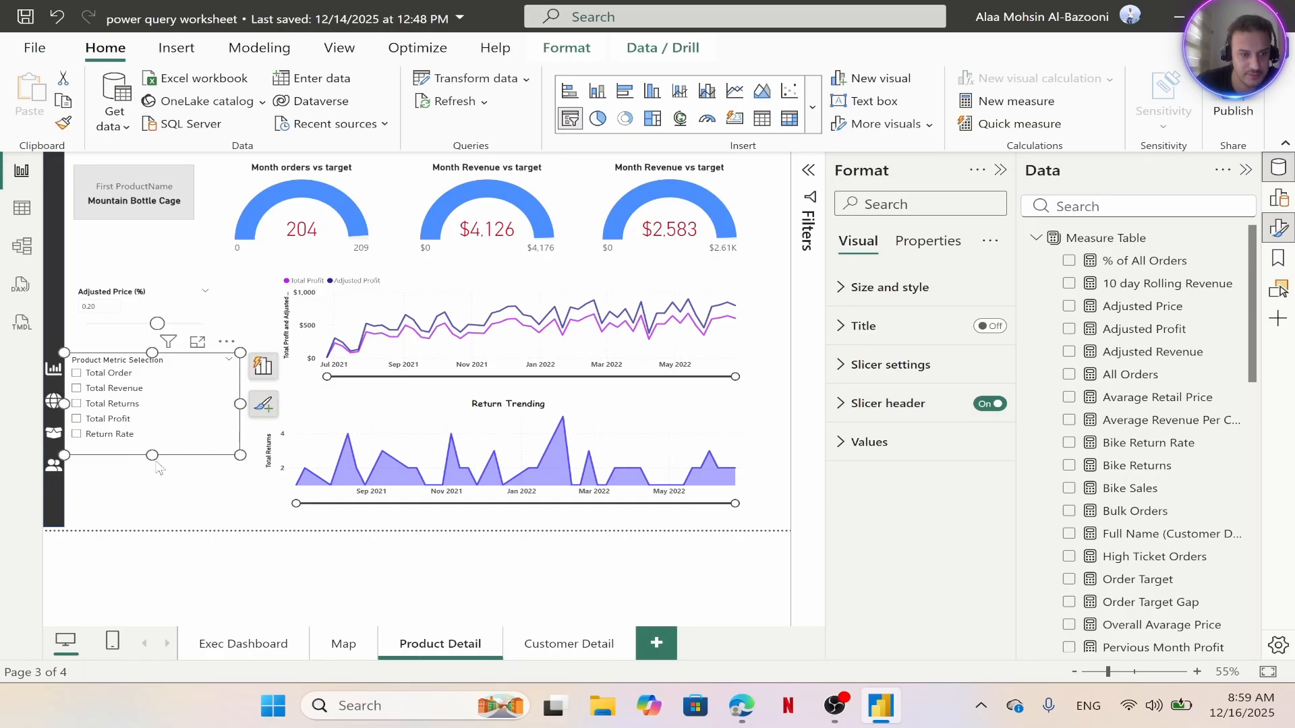
left_click_drag(181, 410, 187, 449)
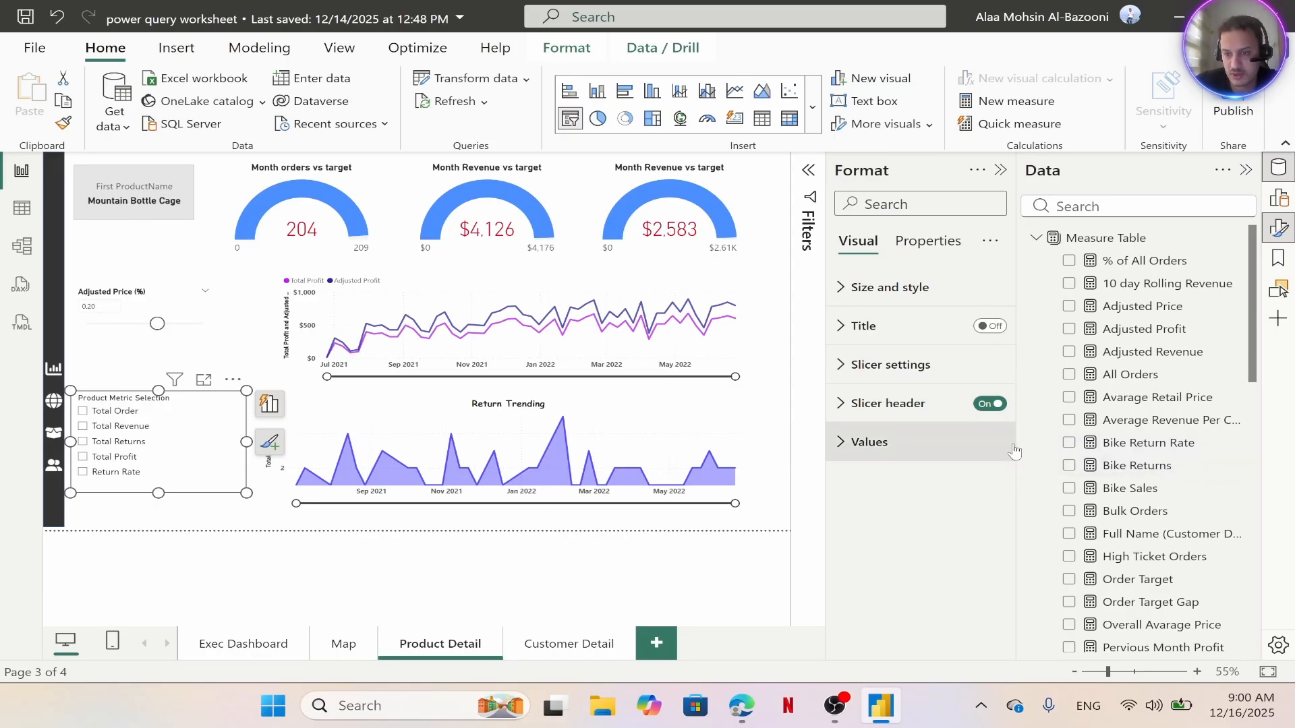
Open the Product Metric Selection parameter's formula and remove the word Total from its Total Order and Total Revenue display labels
left_click(1033, 241)
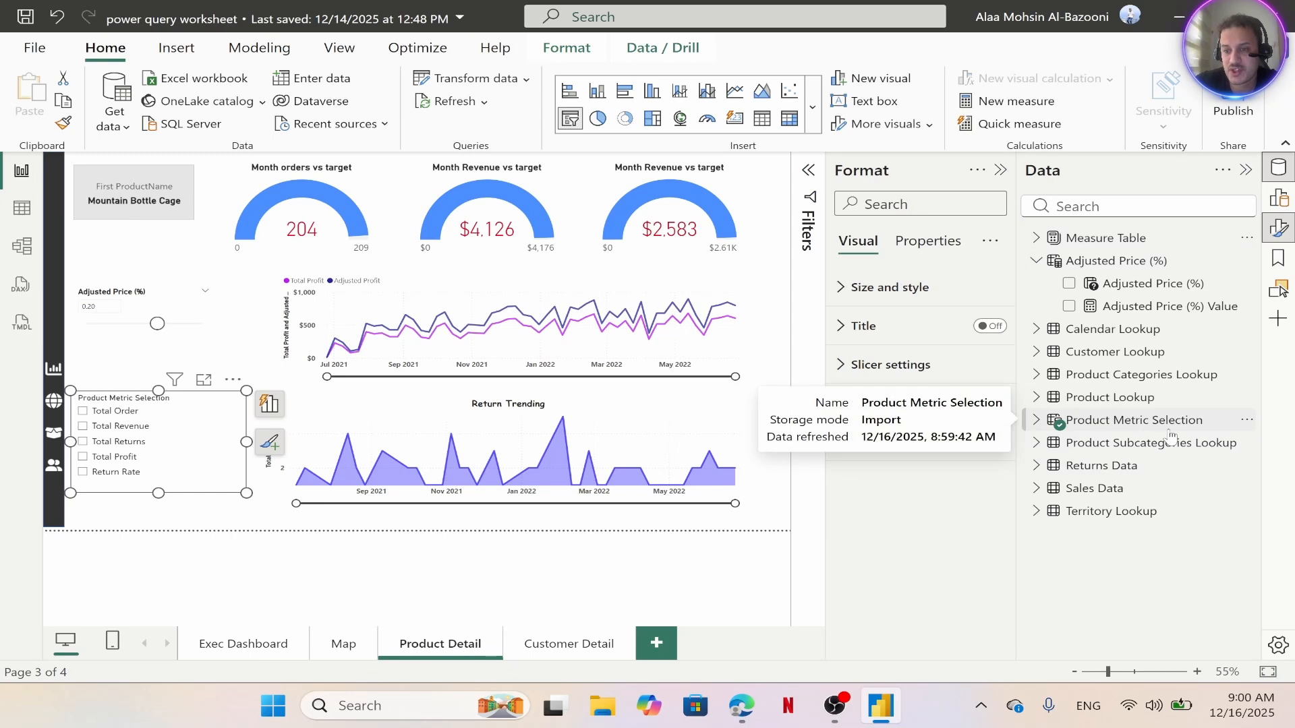
left_click(1039, 421)
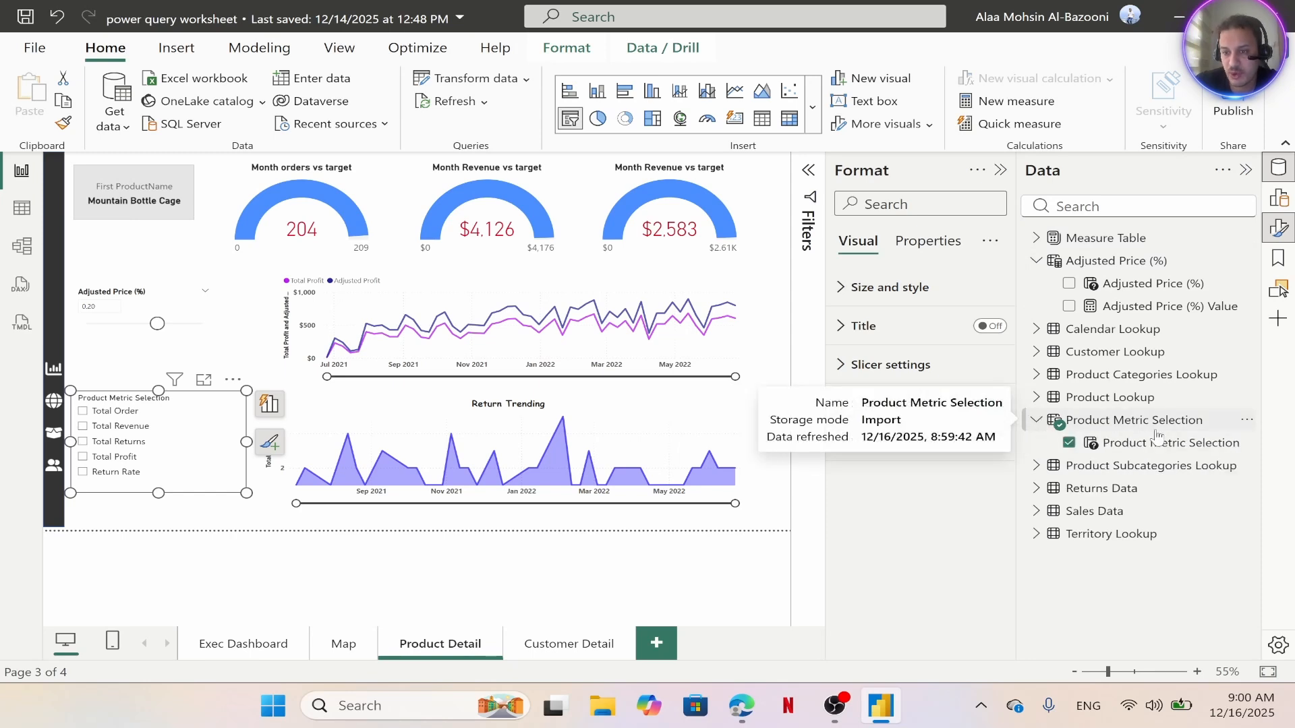
left_click(1150, 445)
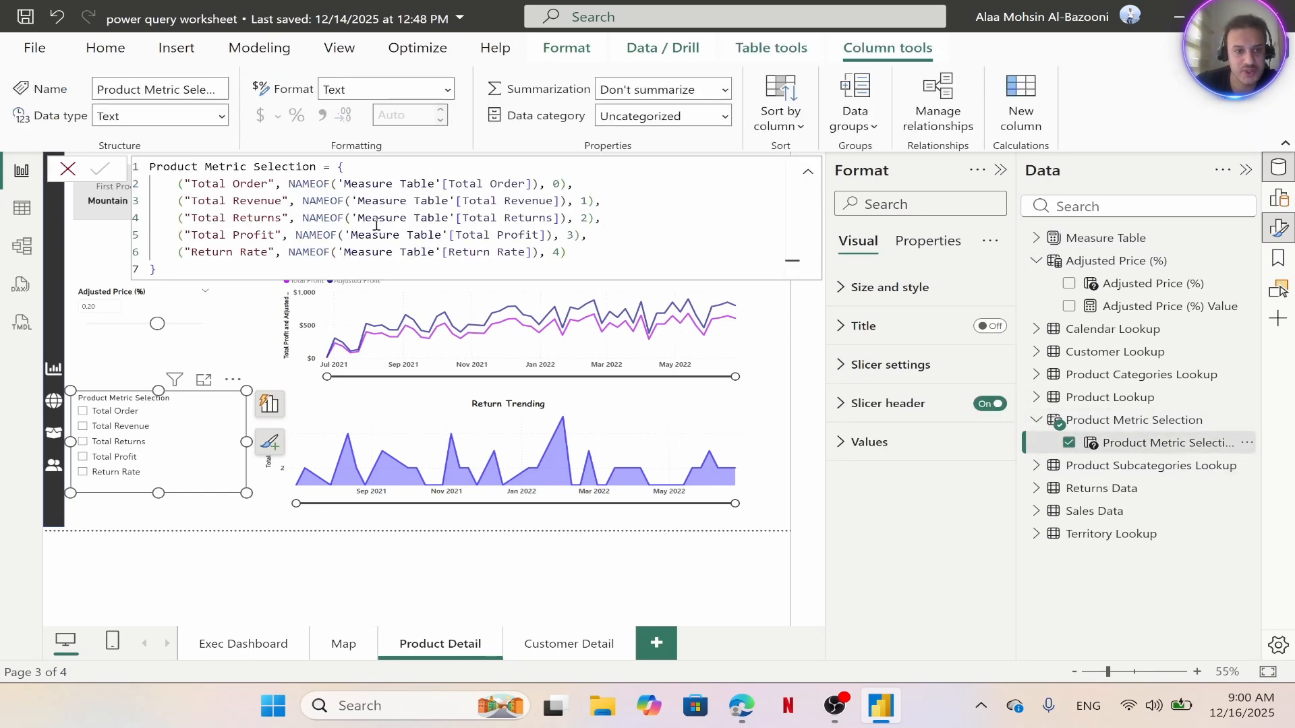
left_click(226, 183)
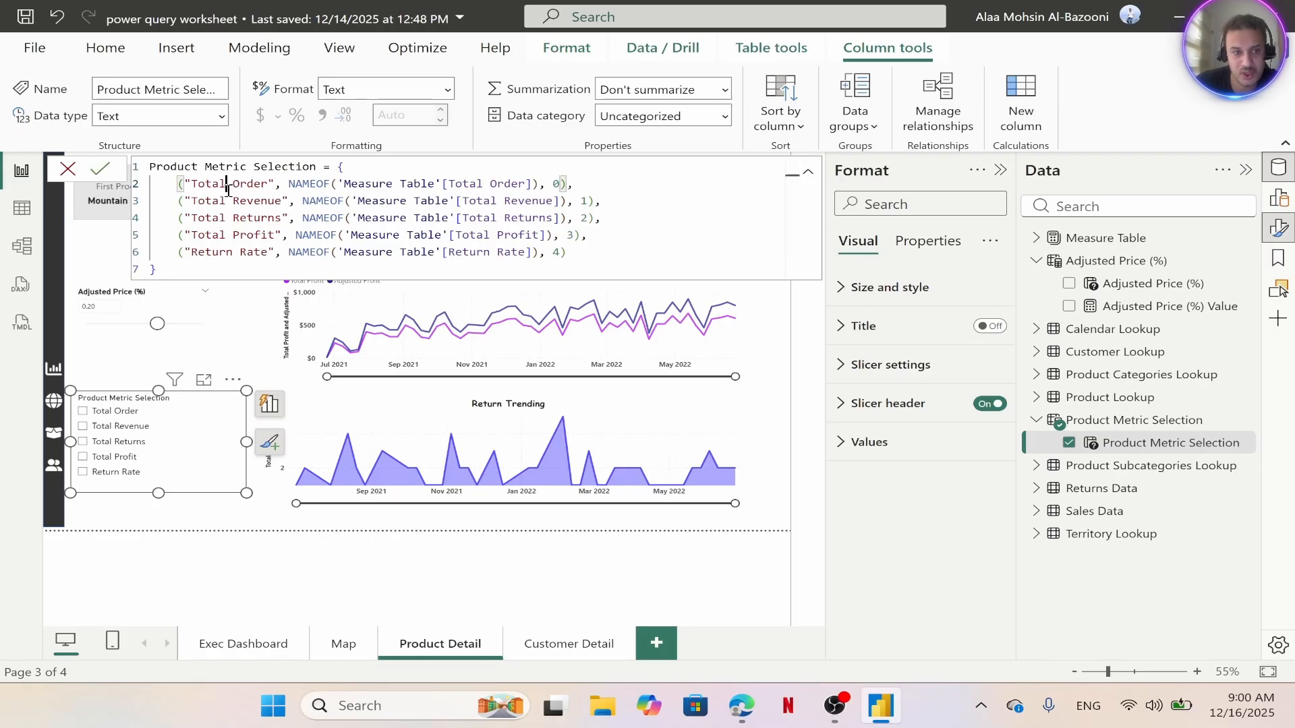
key("BackSpace")
key("BackSpace")
key("BackSpace")
key("BackSpace")
key("BackSpace")
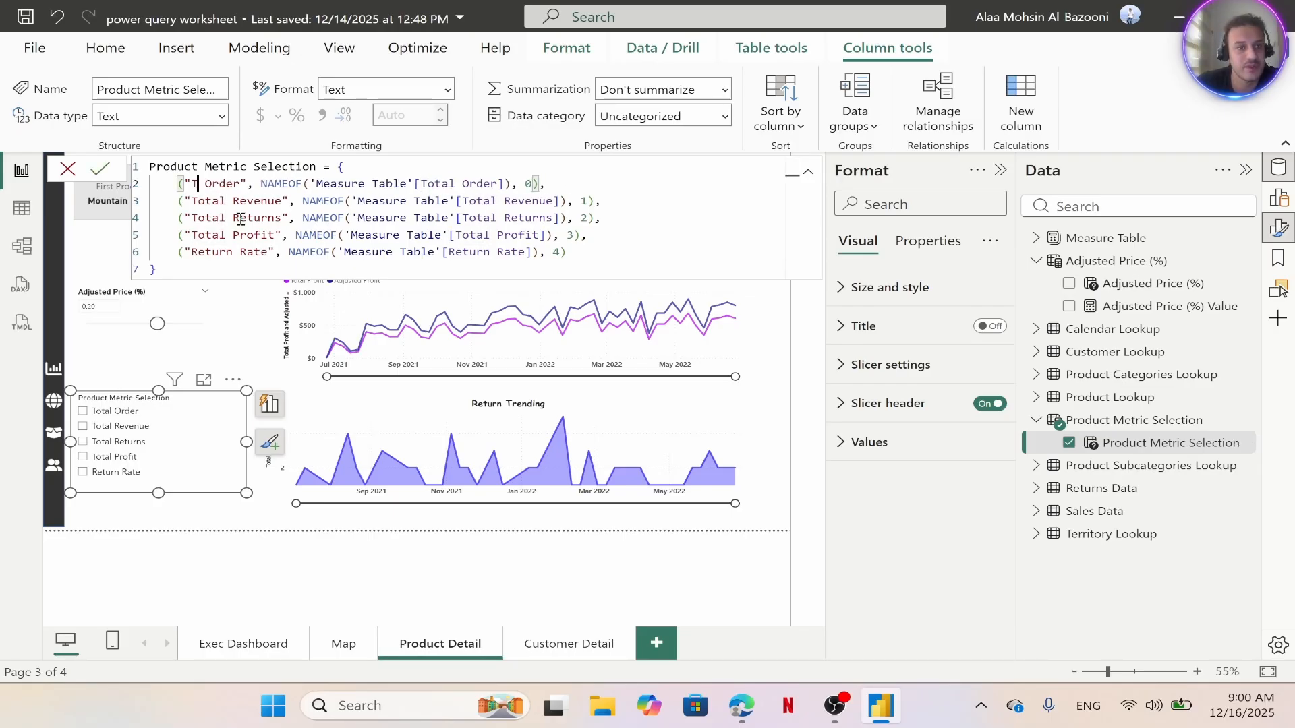
left_click(230, 202)
key("BackSpace")
key("BackSpace")
key("BackSpace")
key("BackSpace")
key("BackSpace")
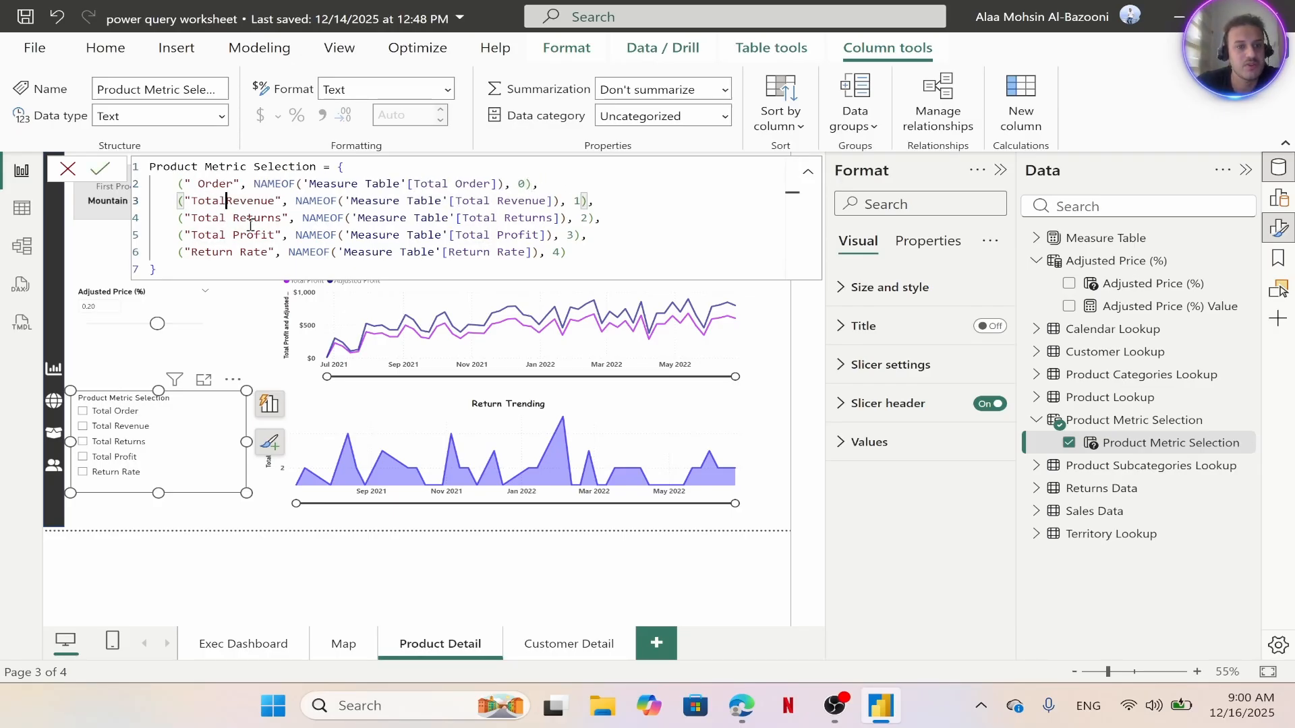
key("BackSpace")
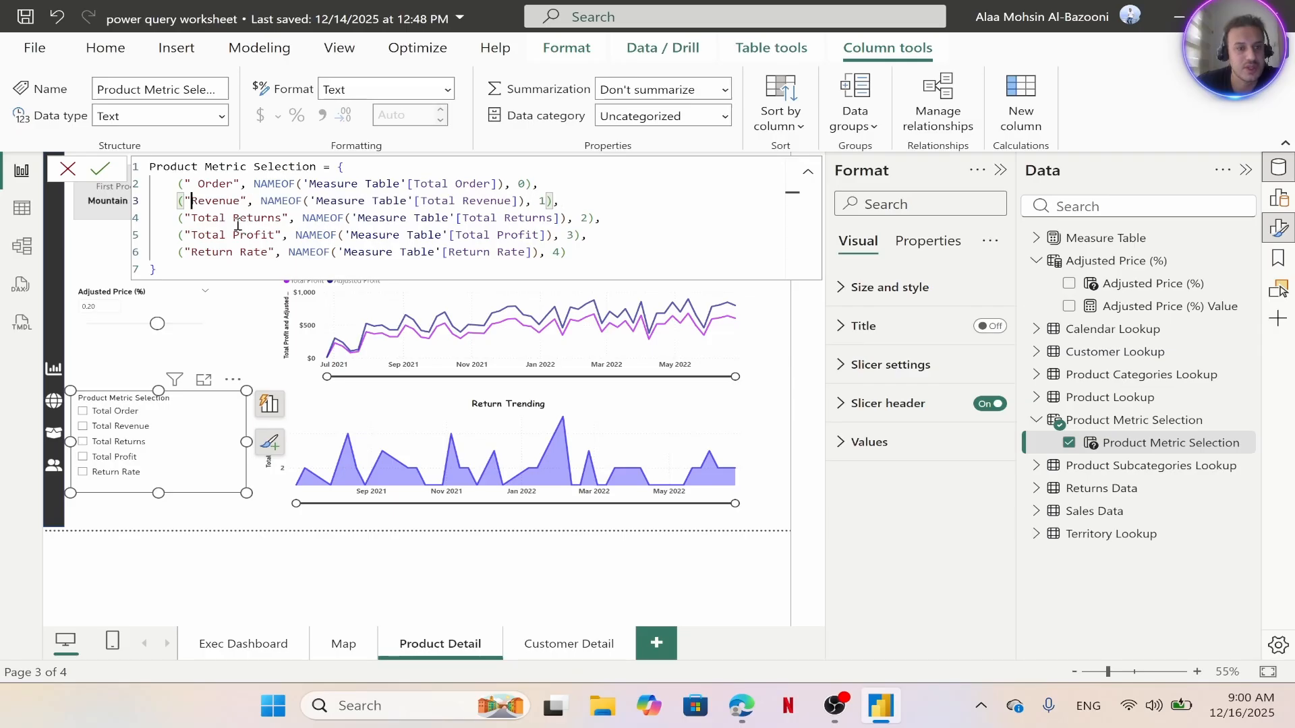
Shorten the Total Returns and Total Profit display labels in the parameter formula to Returns and Profit
left_click(228, 218)
key("BackSpace")
key("BackSpace")
key("BackSpace")
key("BackSpace")
key("BackSpace")
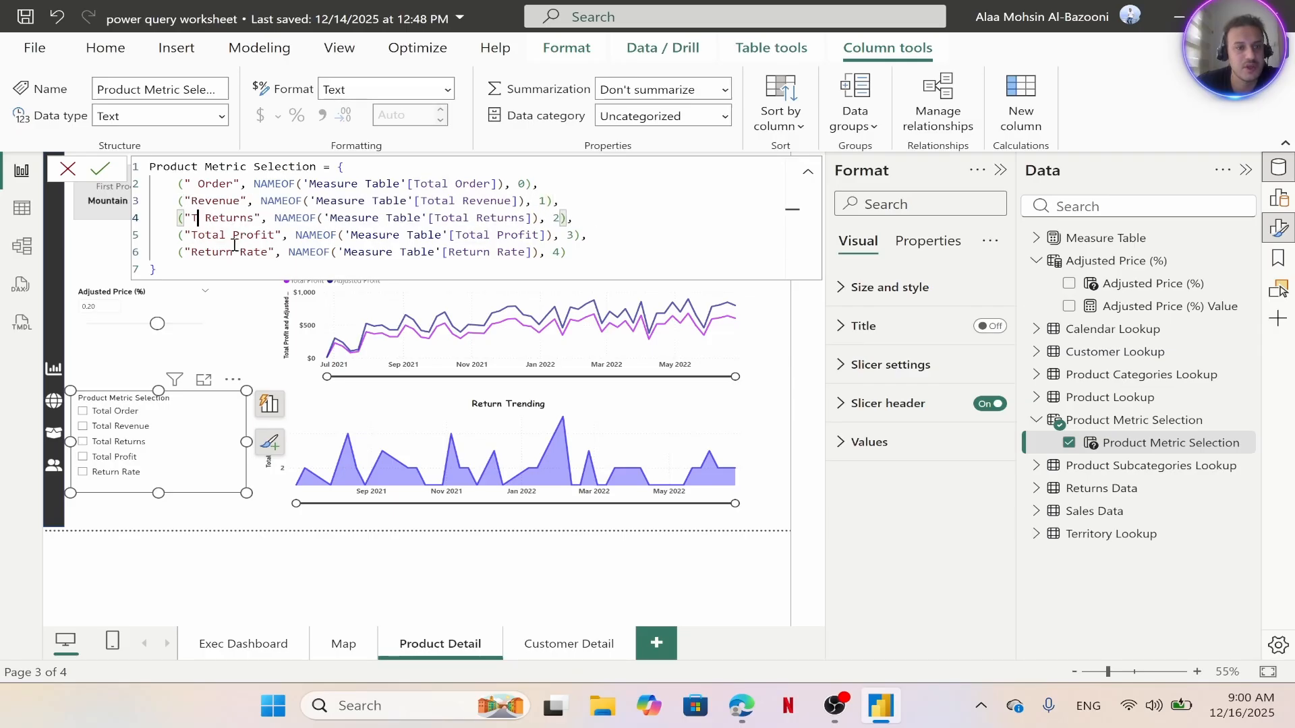
key("BackSpace")
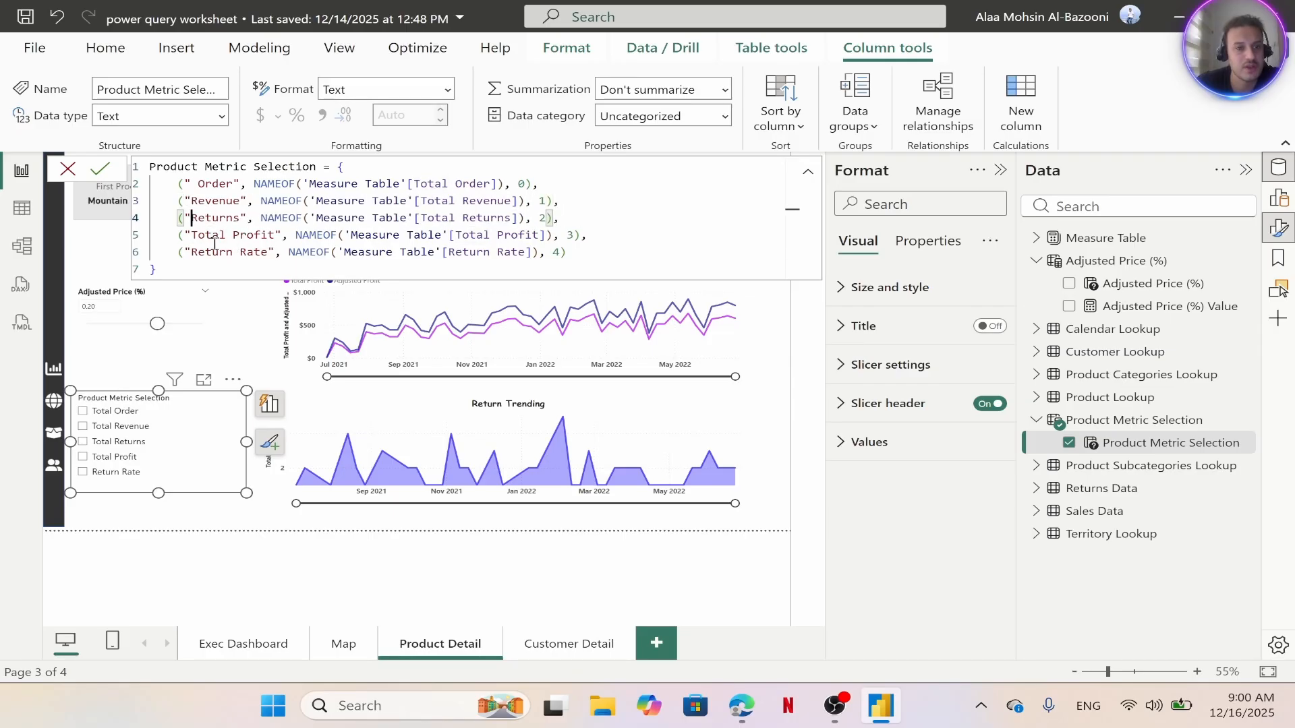
left_click(232, 236)
key("BackSpace")
key("BackSpace")
key("BackSpace")
key("BackSpace")
key("BackSpace")
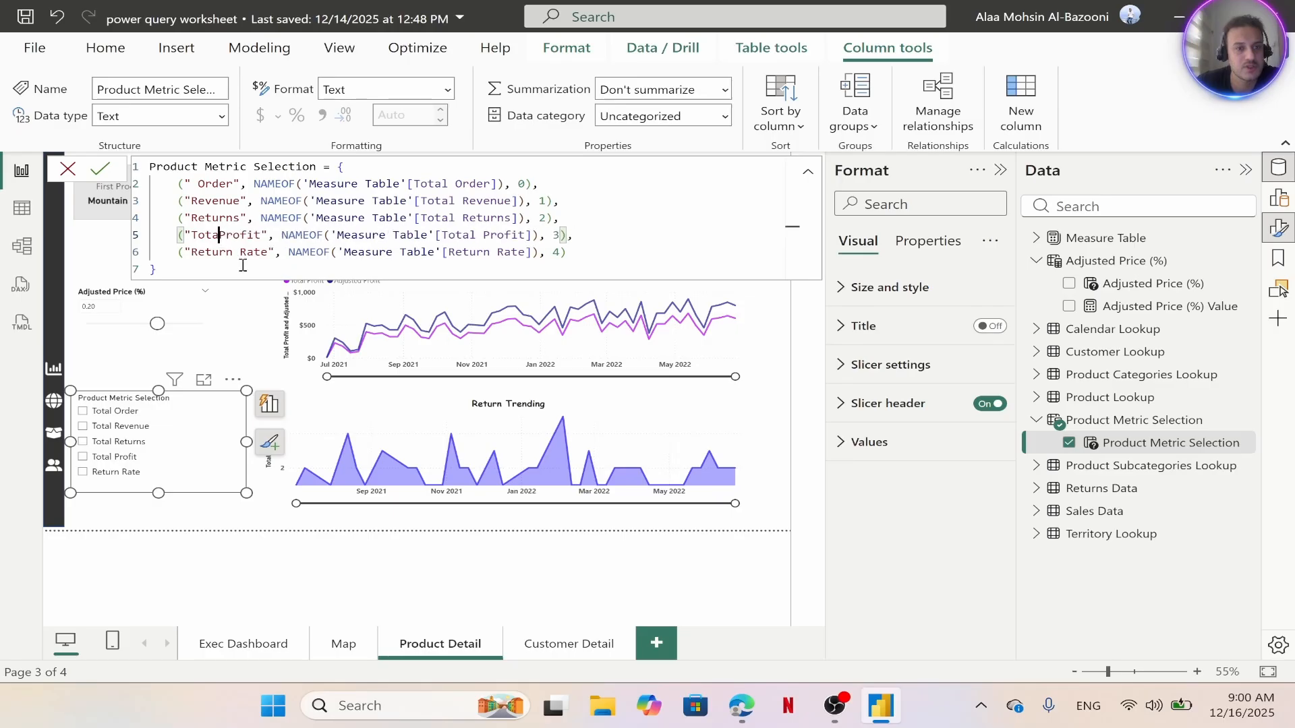
key("BackSpace")
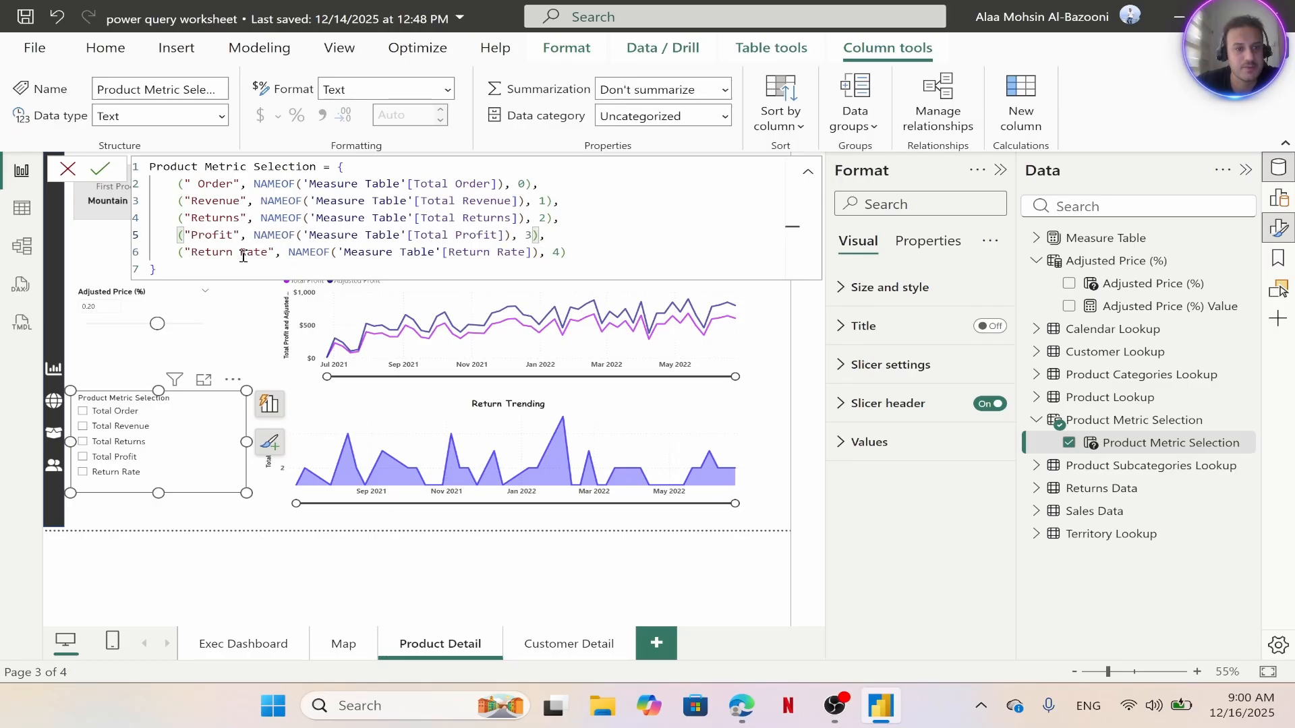
Shorten the Return Rate label to Rate, remove the leading space in the Order label, and commit the parameter formula
left_click(240, 254)
key("BackSpace")
key("BackSpace")
key("BackSpace")
key("BackSpace")
key("BackSpace")
key("BackSpace")
key("BackSpace")
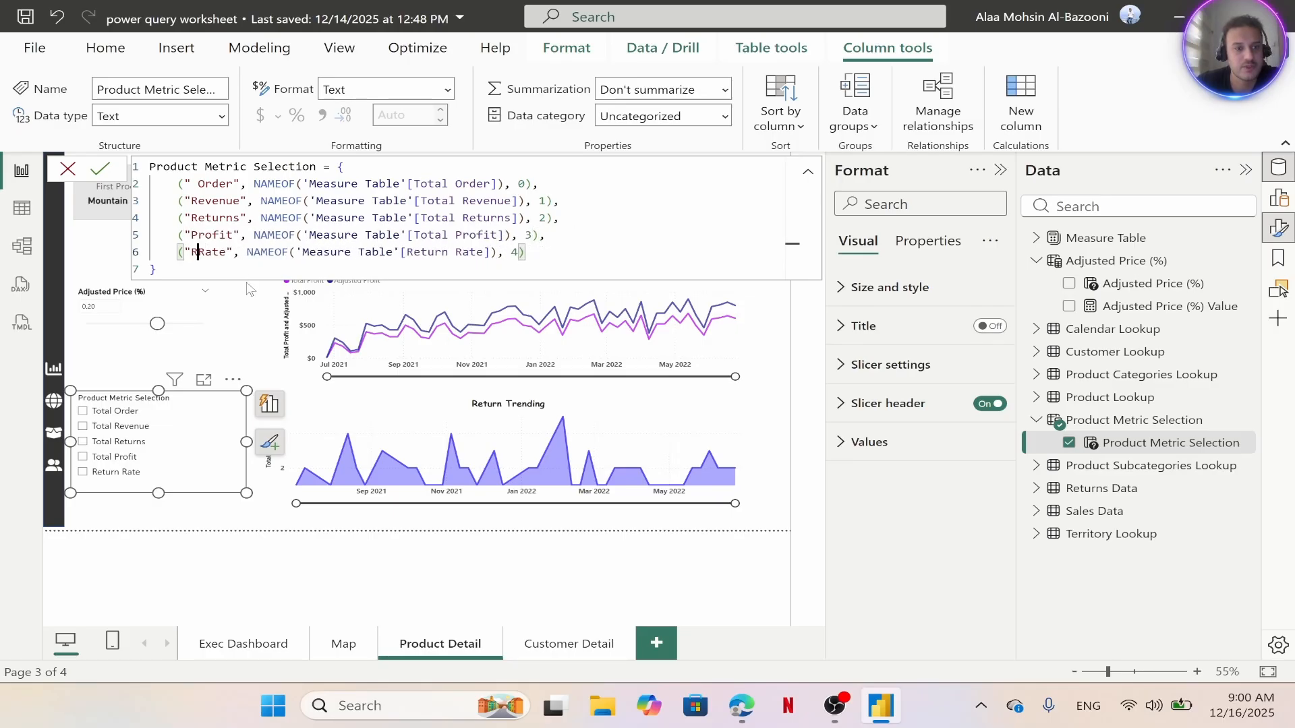
key("BackSpace")
left_click(563, 260)
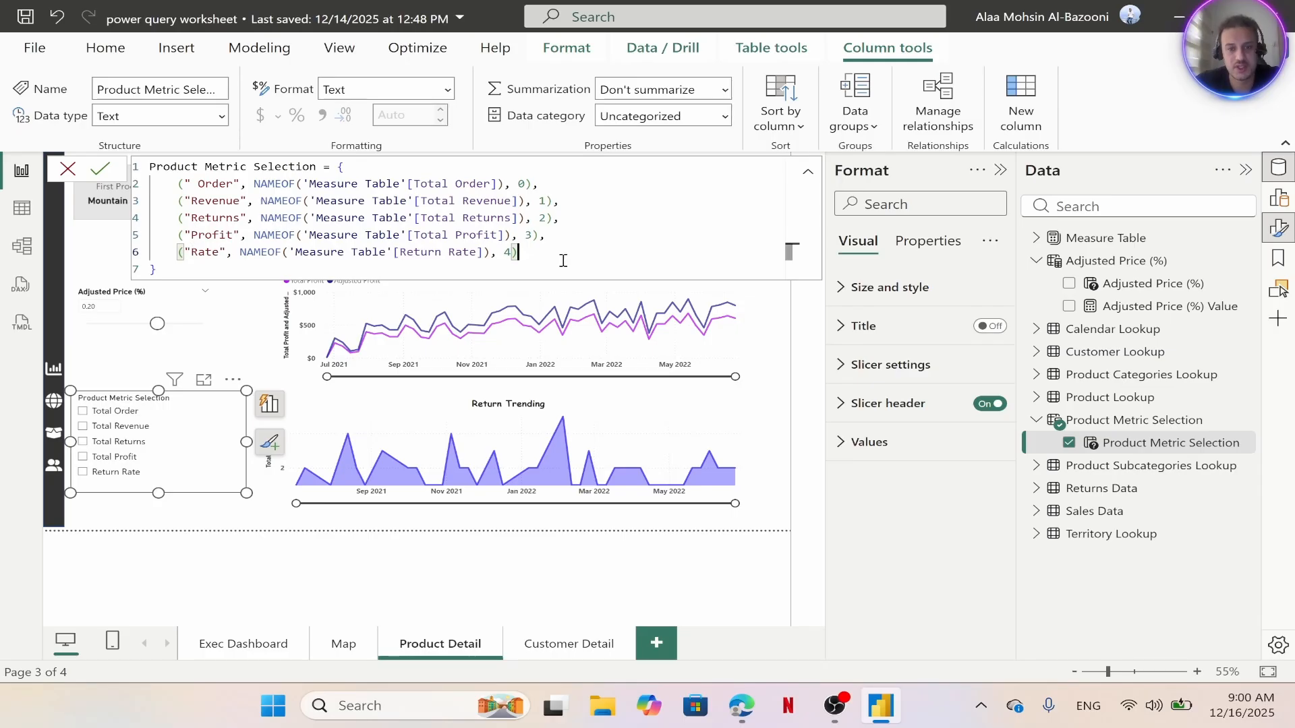
left_click(202, 185)
key("BackSpace")
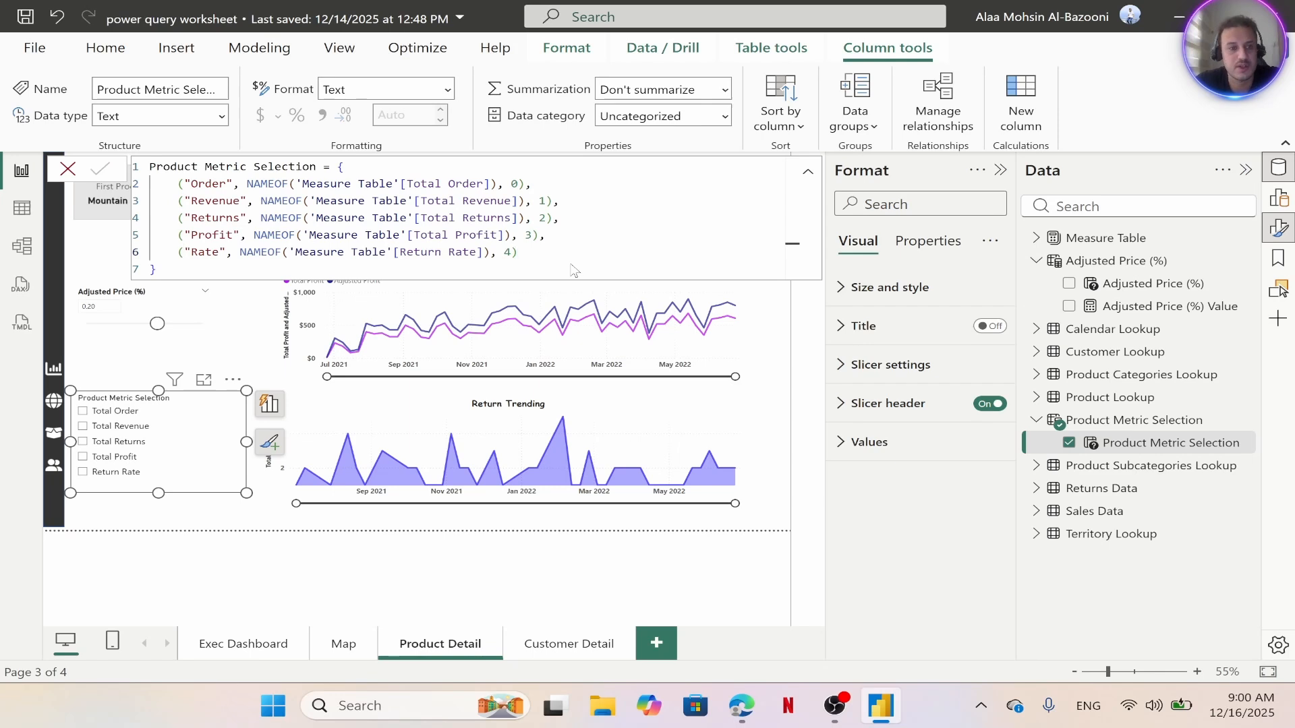
key("Return")
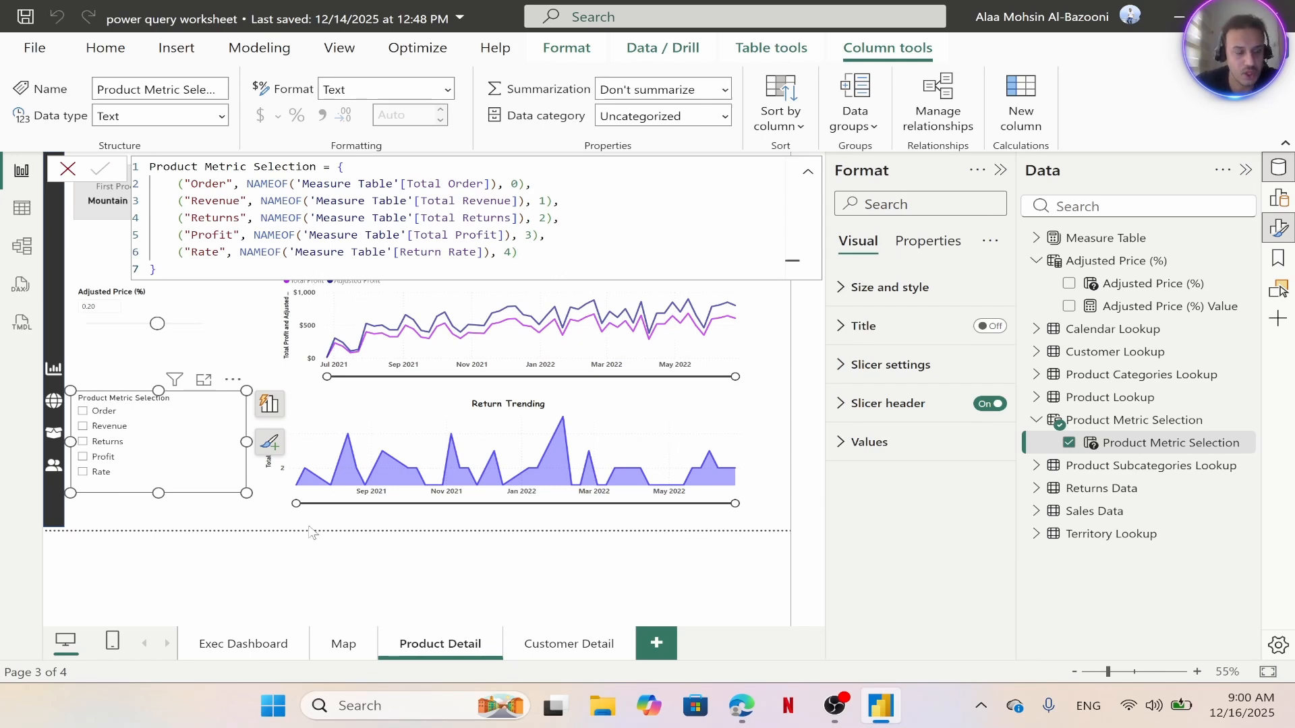
Turn on single select for the Product Metric Selection slicer, keeping its Vertical list style
left_click(193, 416)
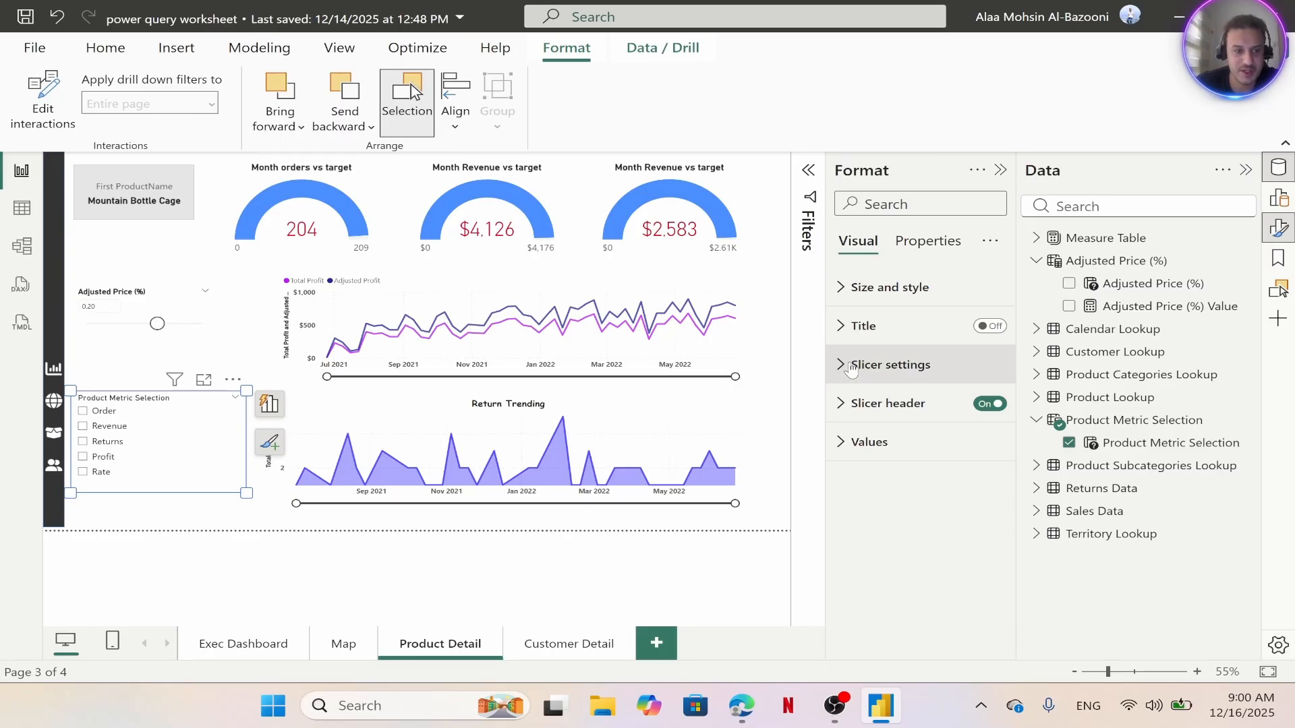
left_click(851, 365)
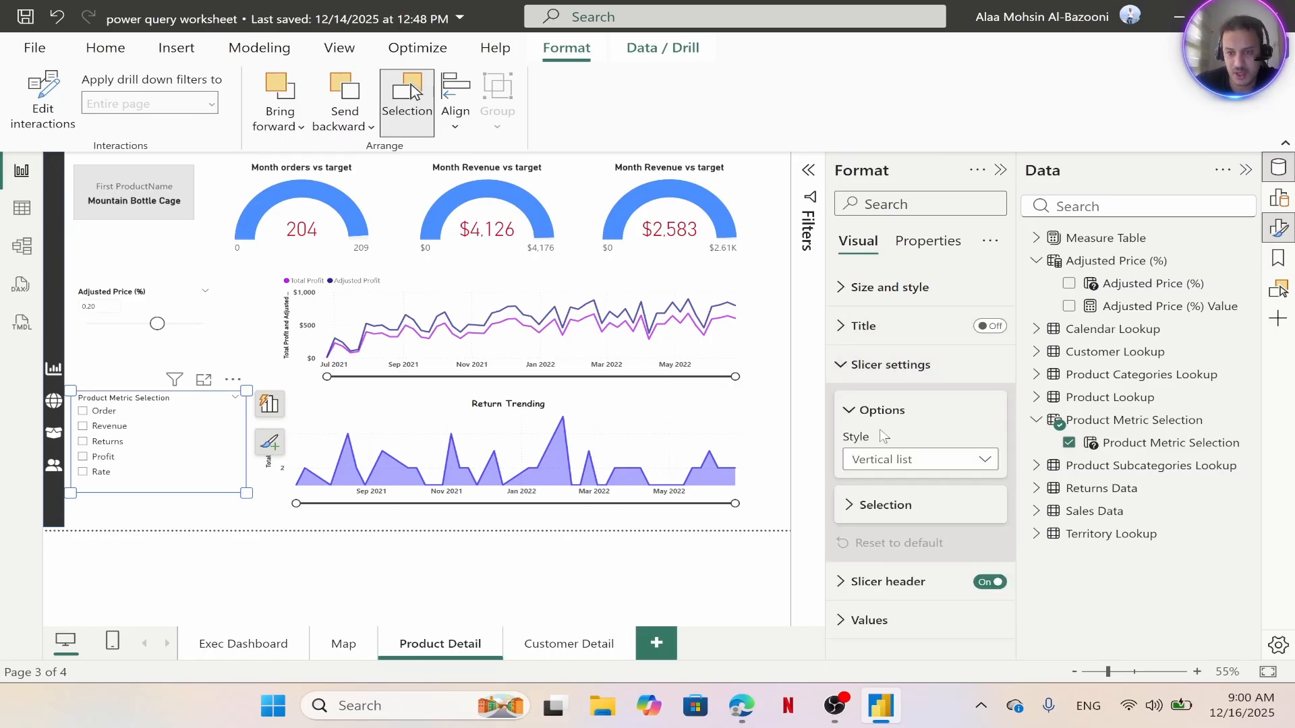
left_click(900, 462)
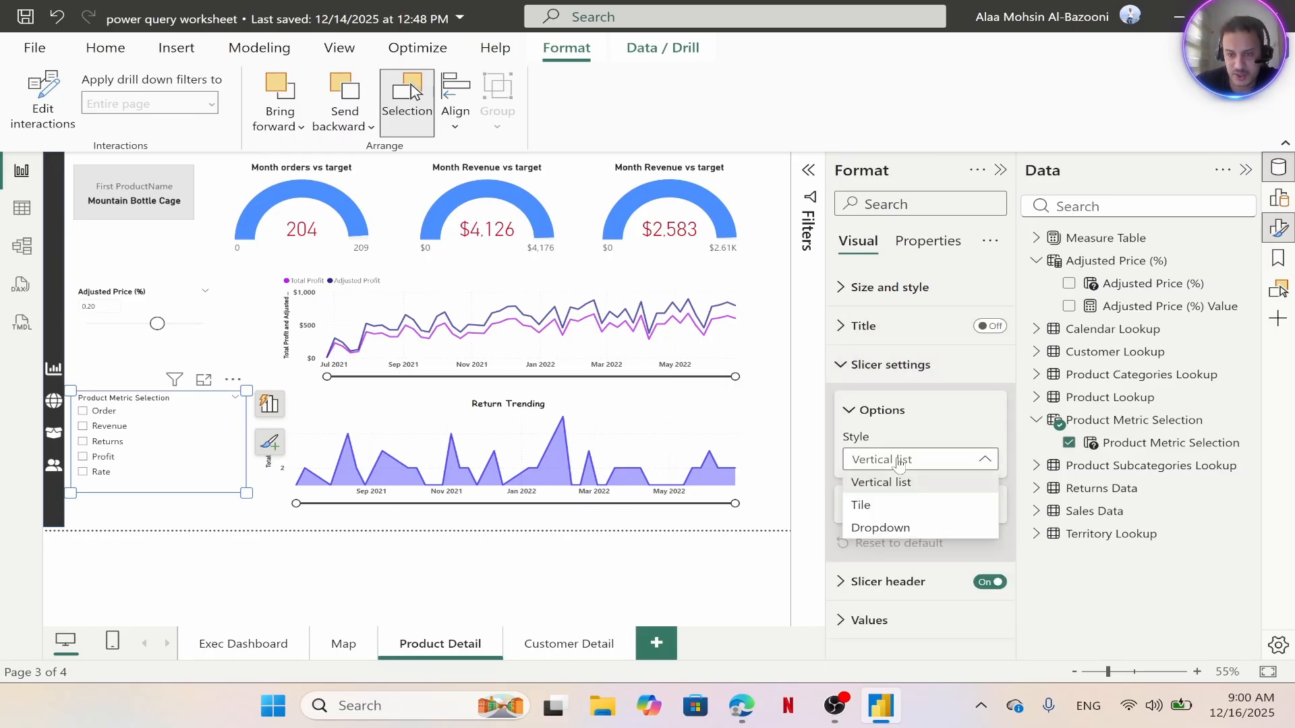
left_click(971, 411)
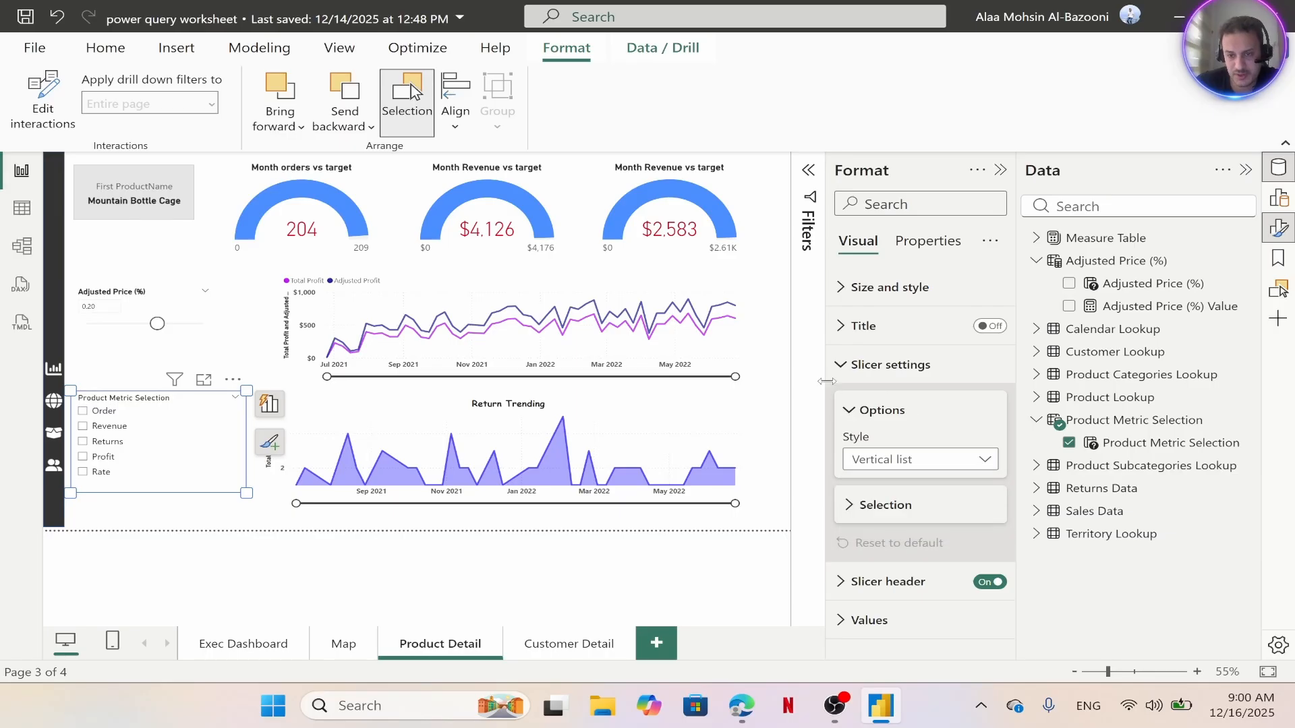
left_click(855, 507)
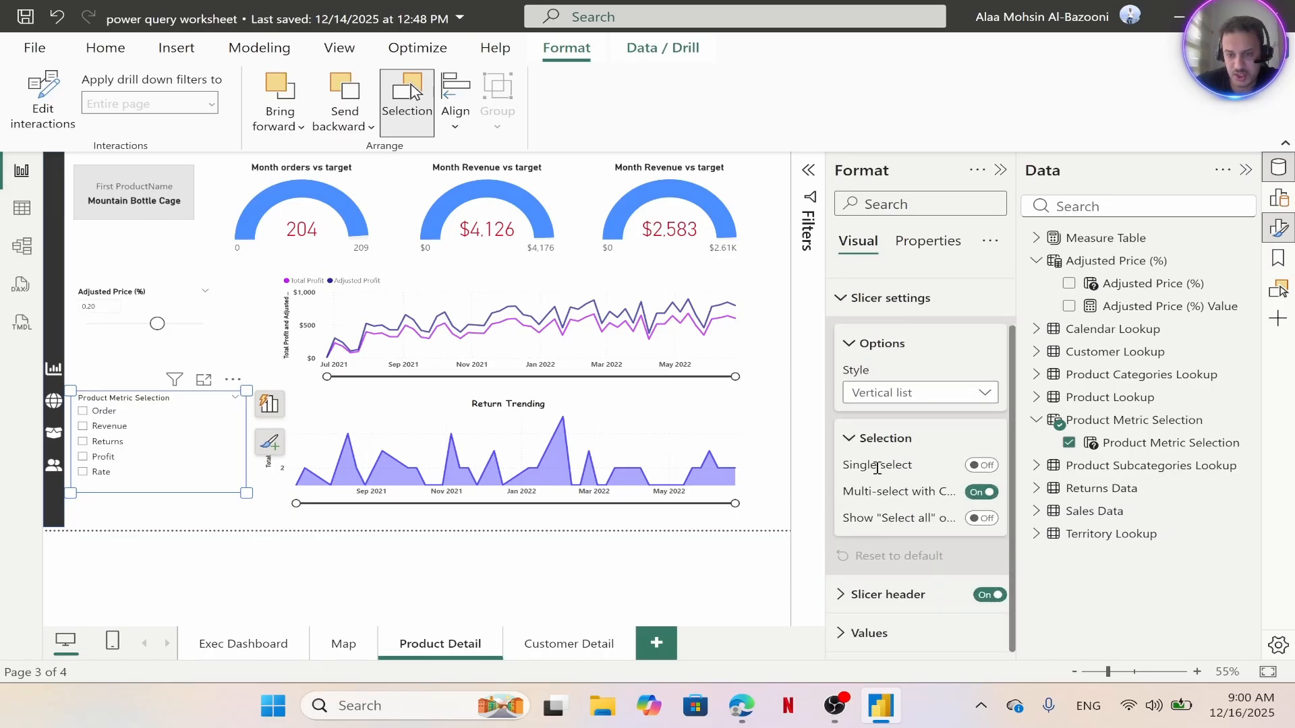
left_click(979, 465)
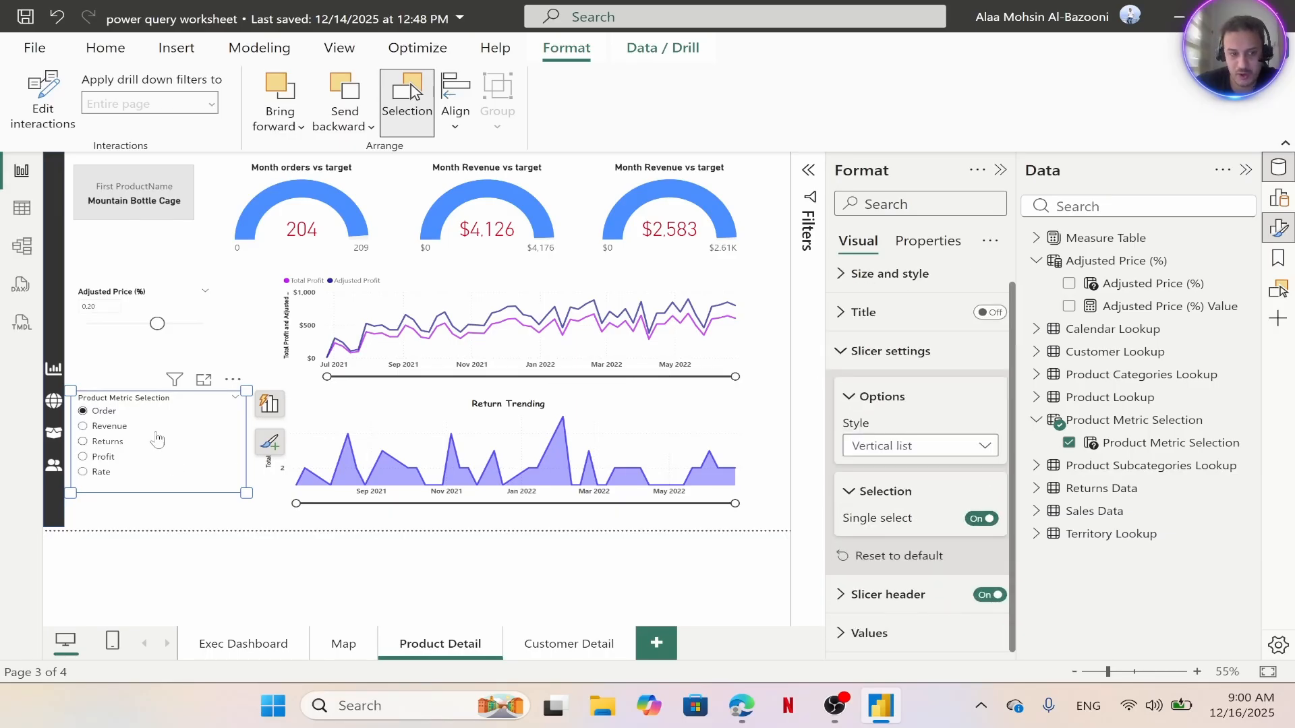
Replace Total Returns on the Y-axis of the Return Trending chart with the Product Metric Selection parameter
left_click(317, 462)
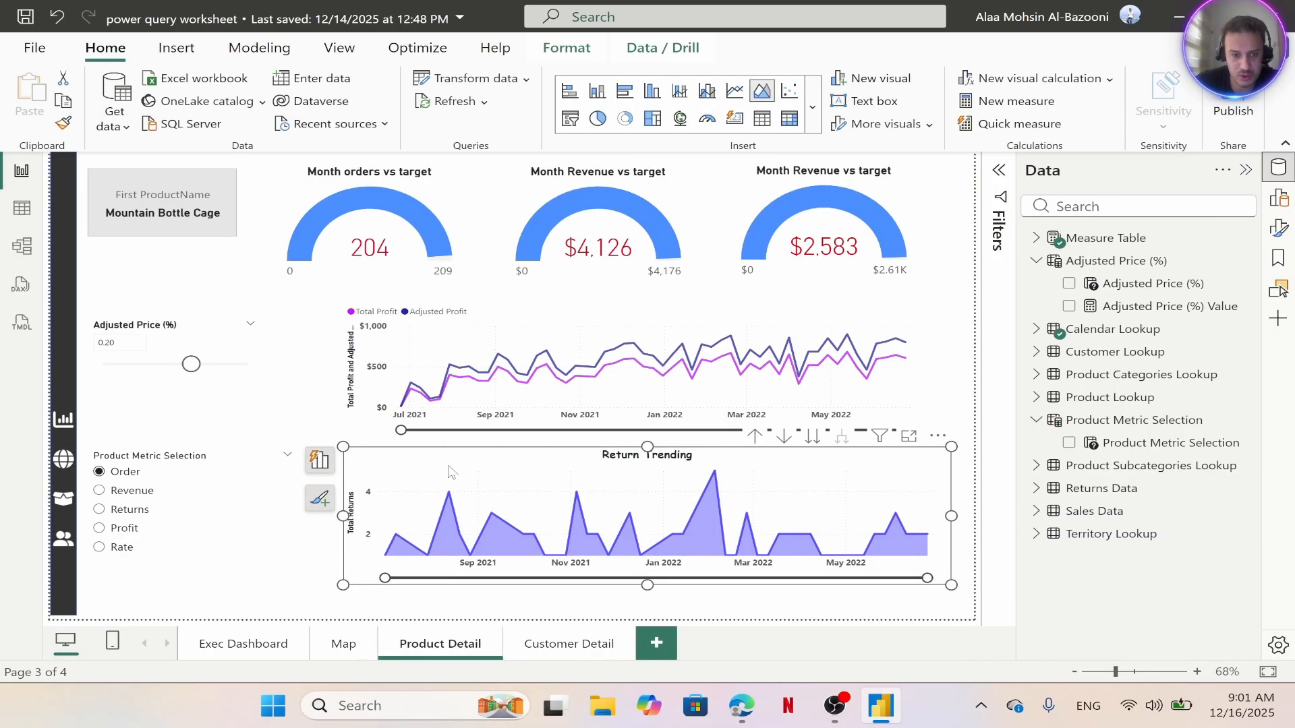
left_click(326, 465)
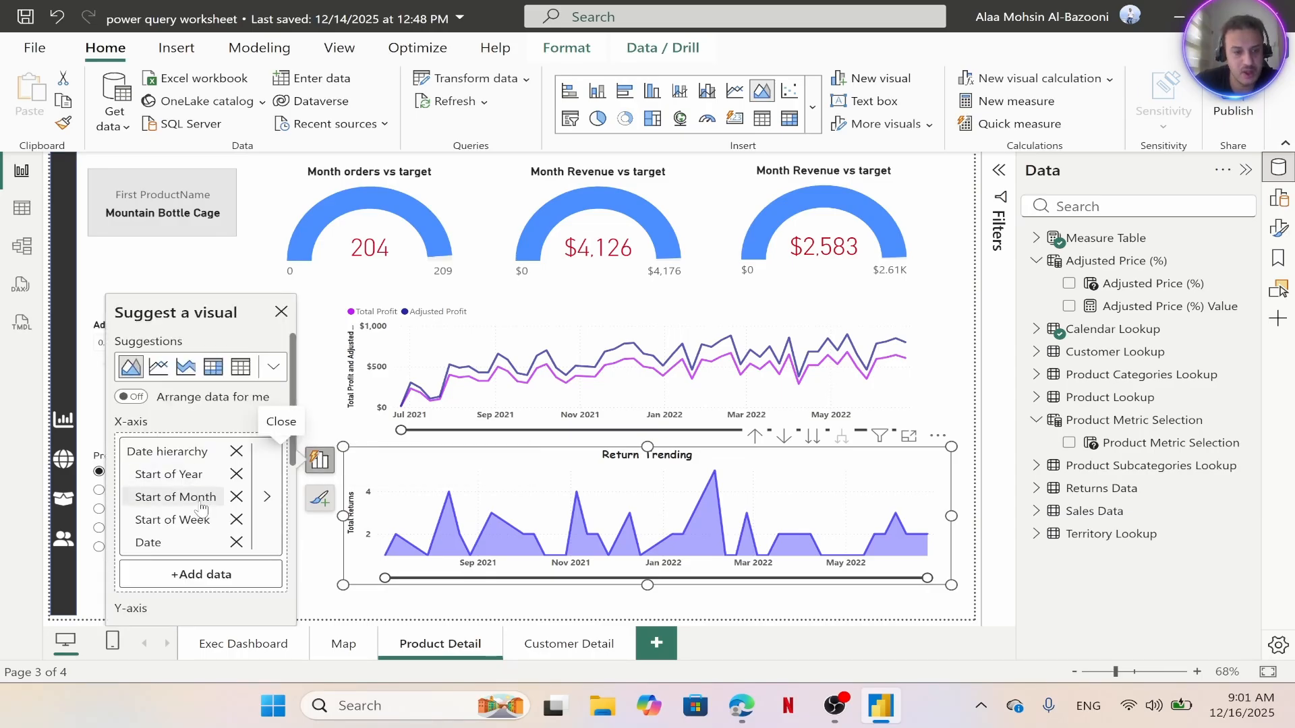
scroll(176, 502, "down", 3)
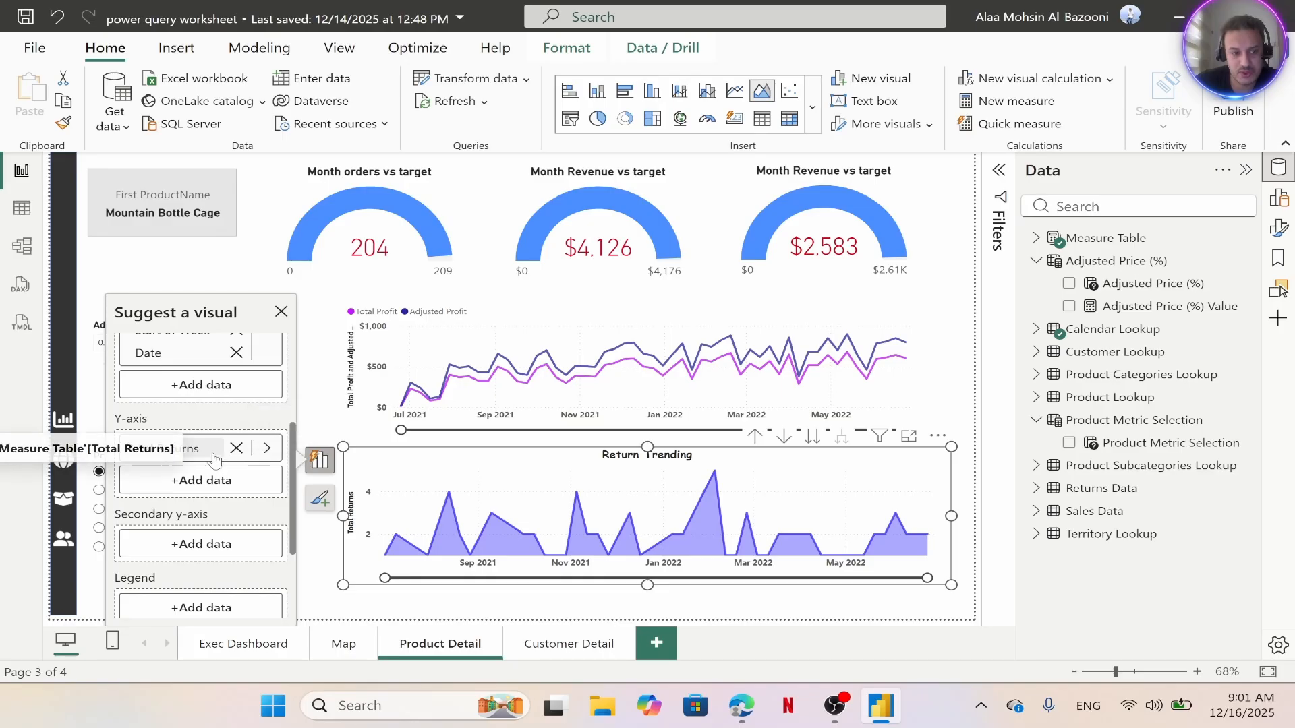
left_click(236, 448)
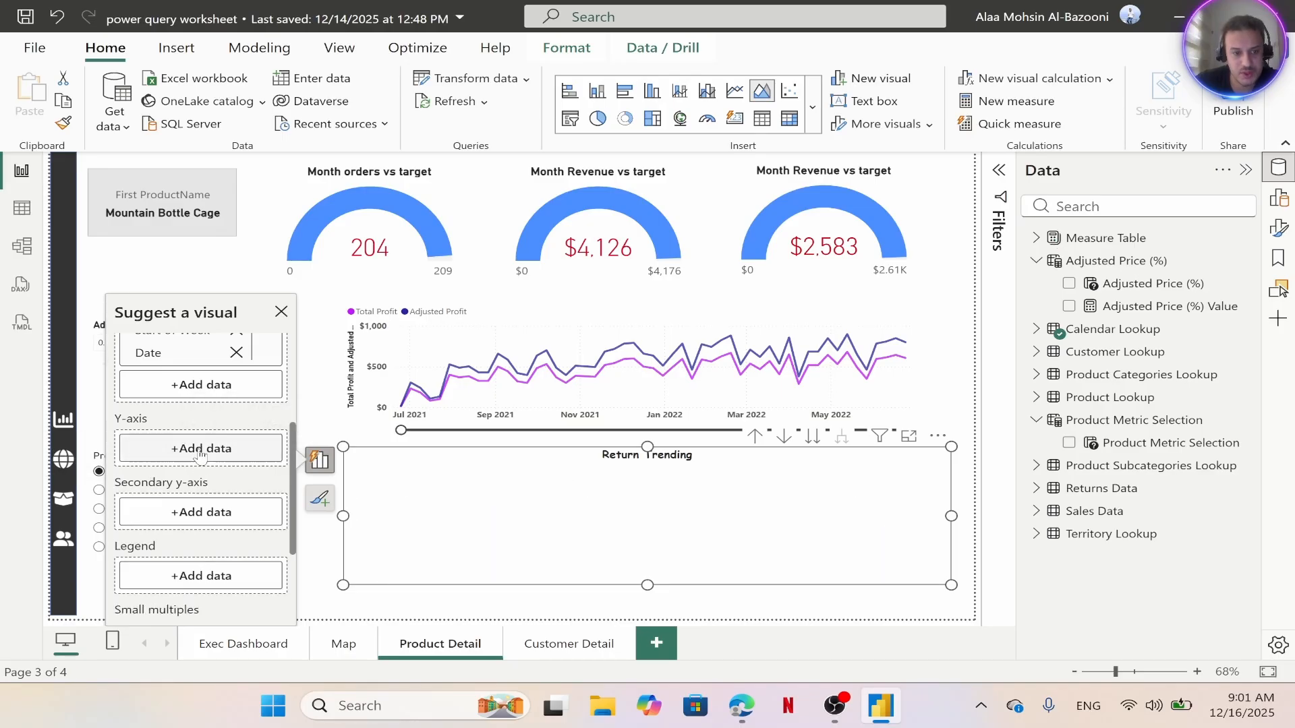
left_click(203, 447)
type("metr")
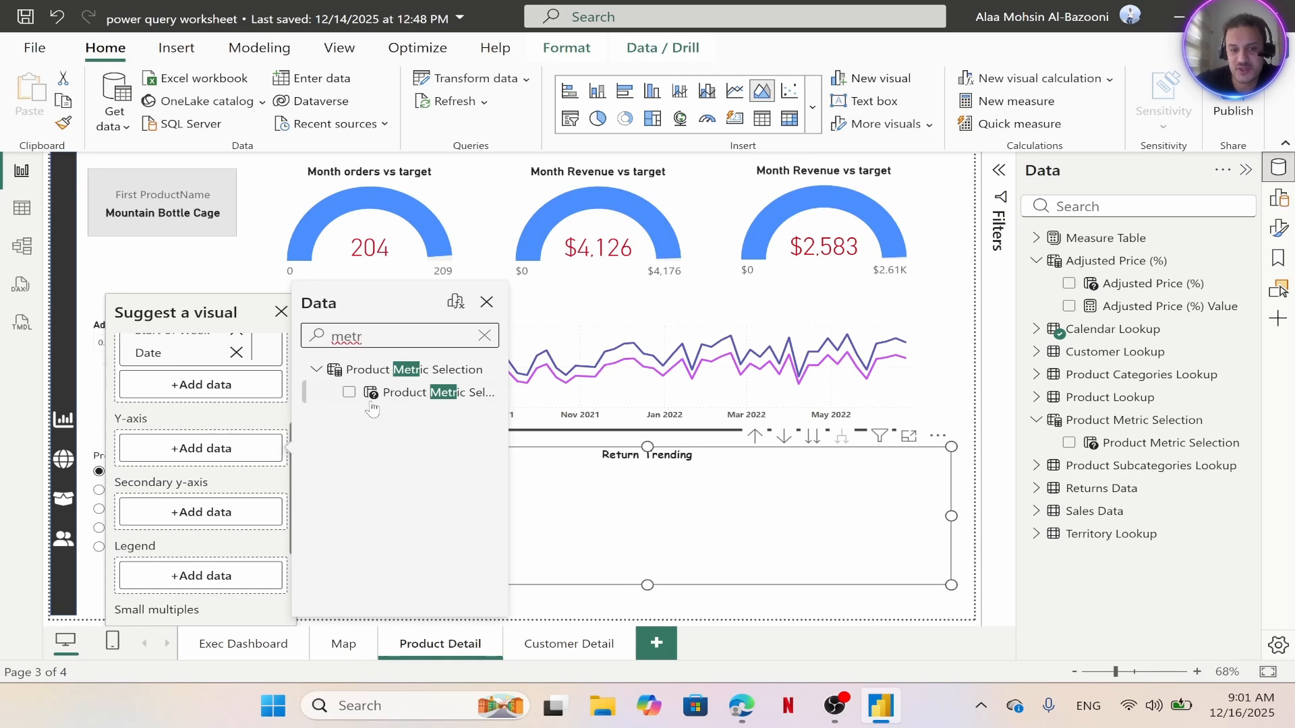
left_click(348, 393)
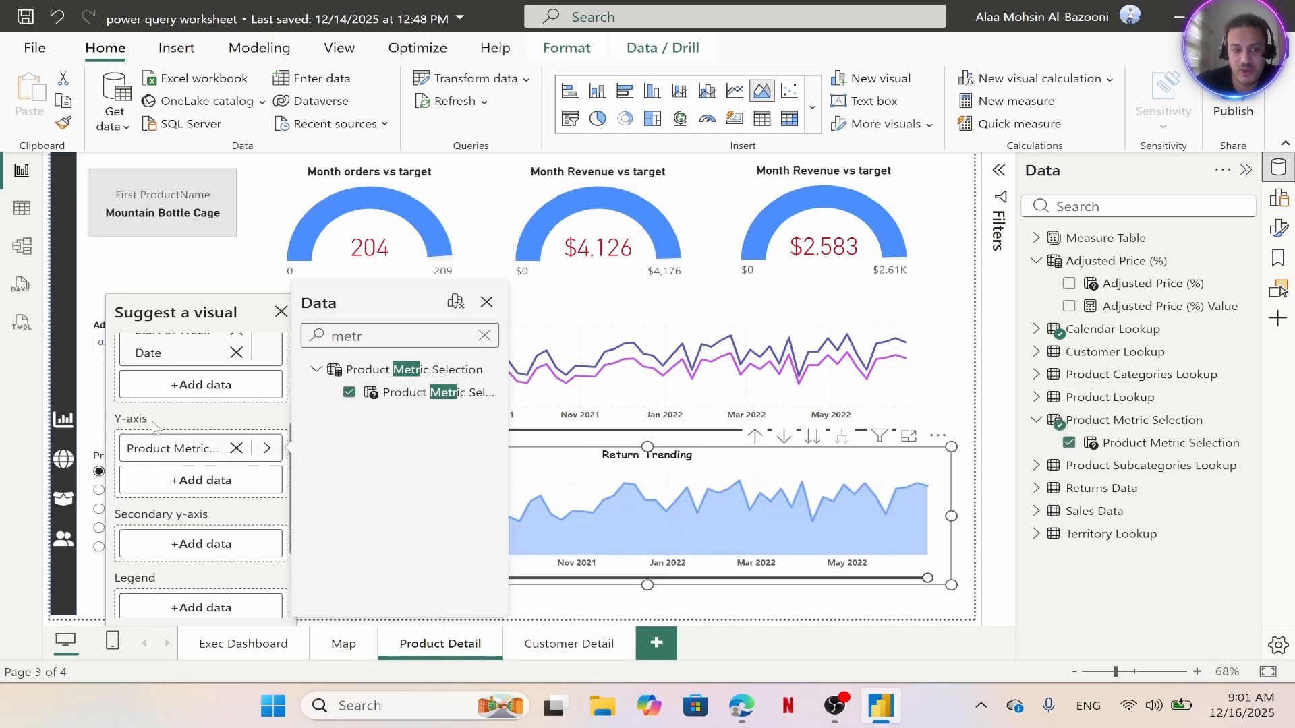
left_click(486, 303)
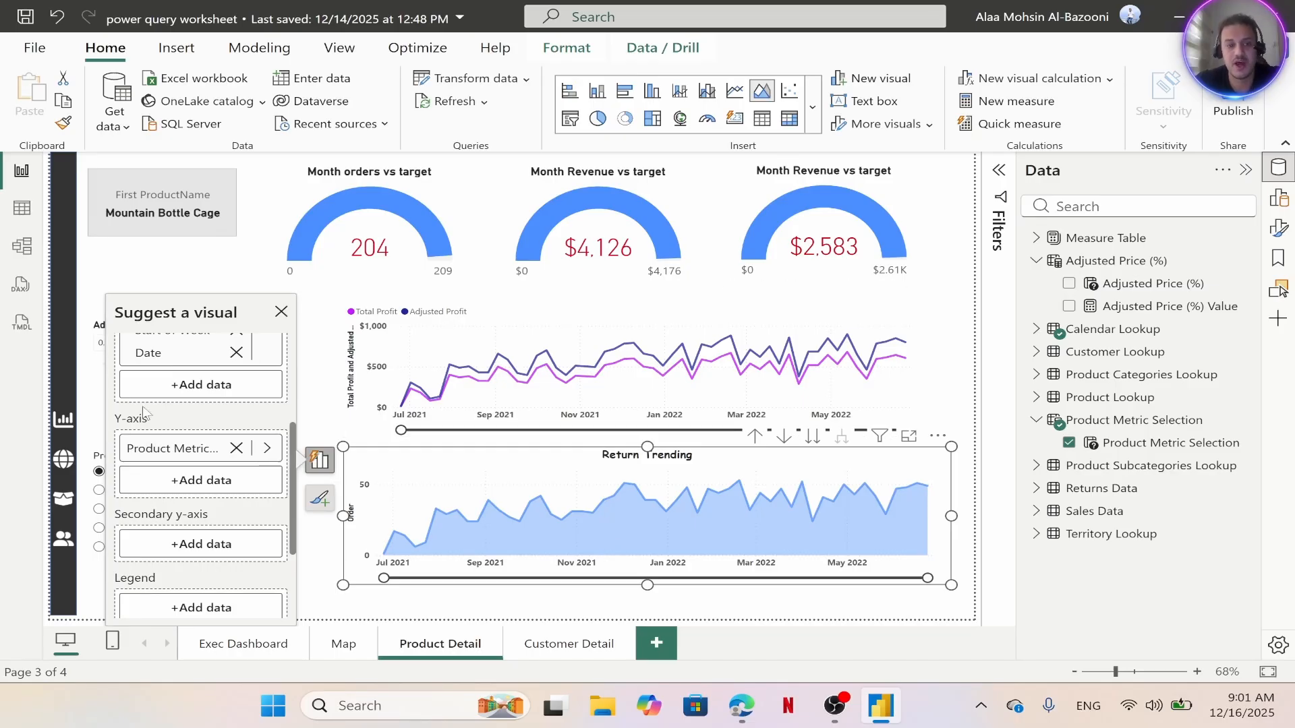
left_click(279, 314)
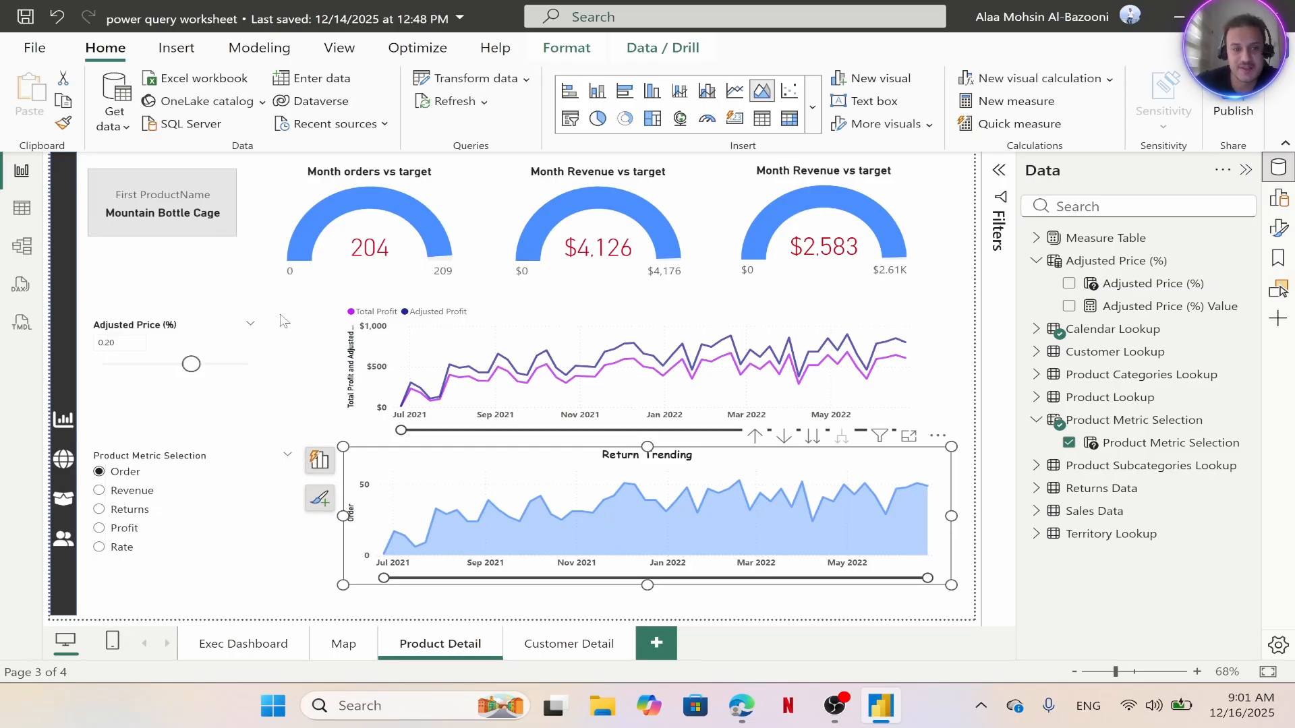
Test the Return Trending chart with the Order, Revenue, Returns, Profit and Rate options of the Product Metric Selection slicer, ending on Rate
left_click(98, 493)
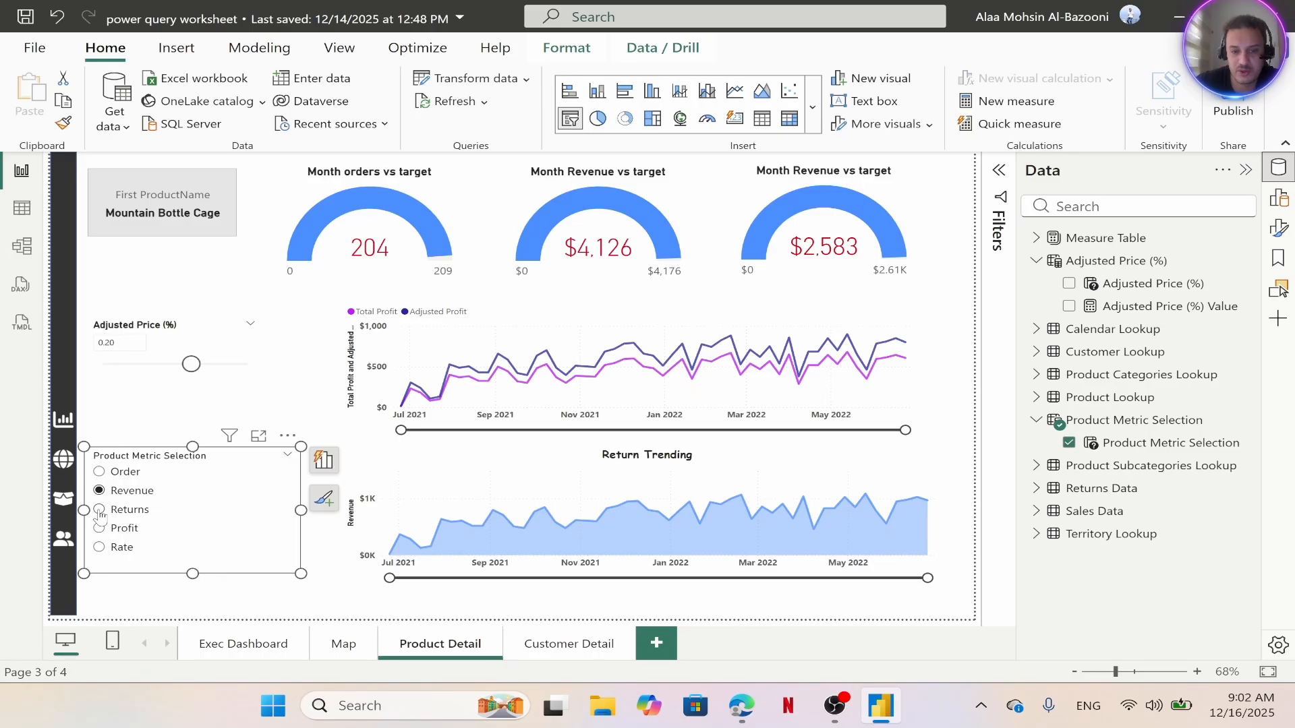
left_click(99, 510)
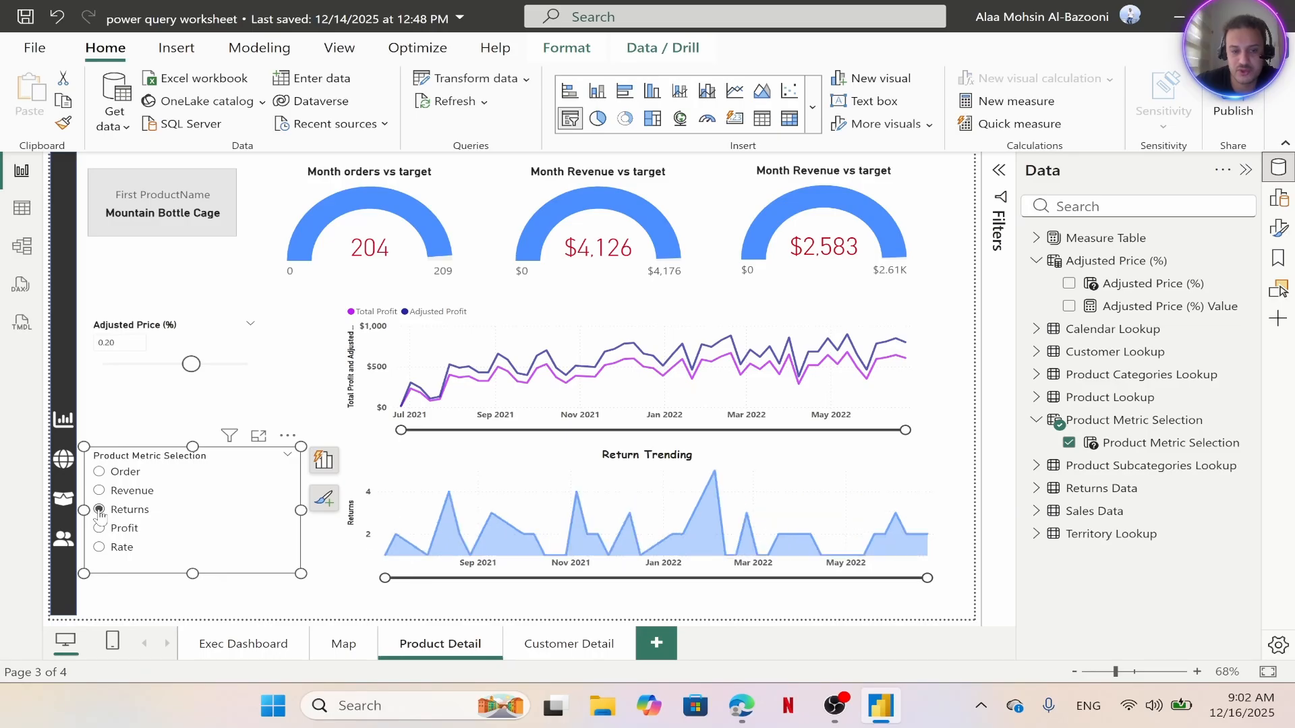
left_click(99, 548)
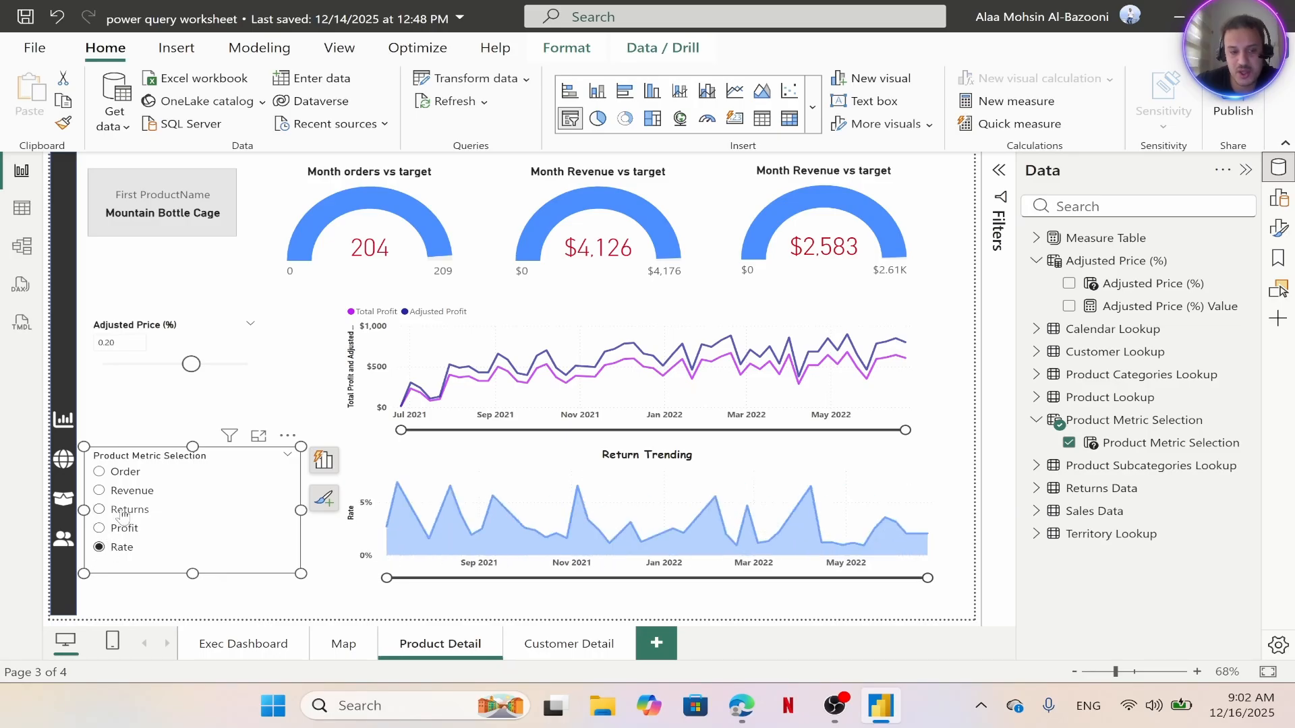
left_click(100, 472)
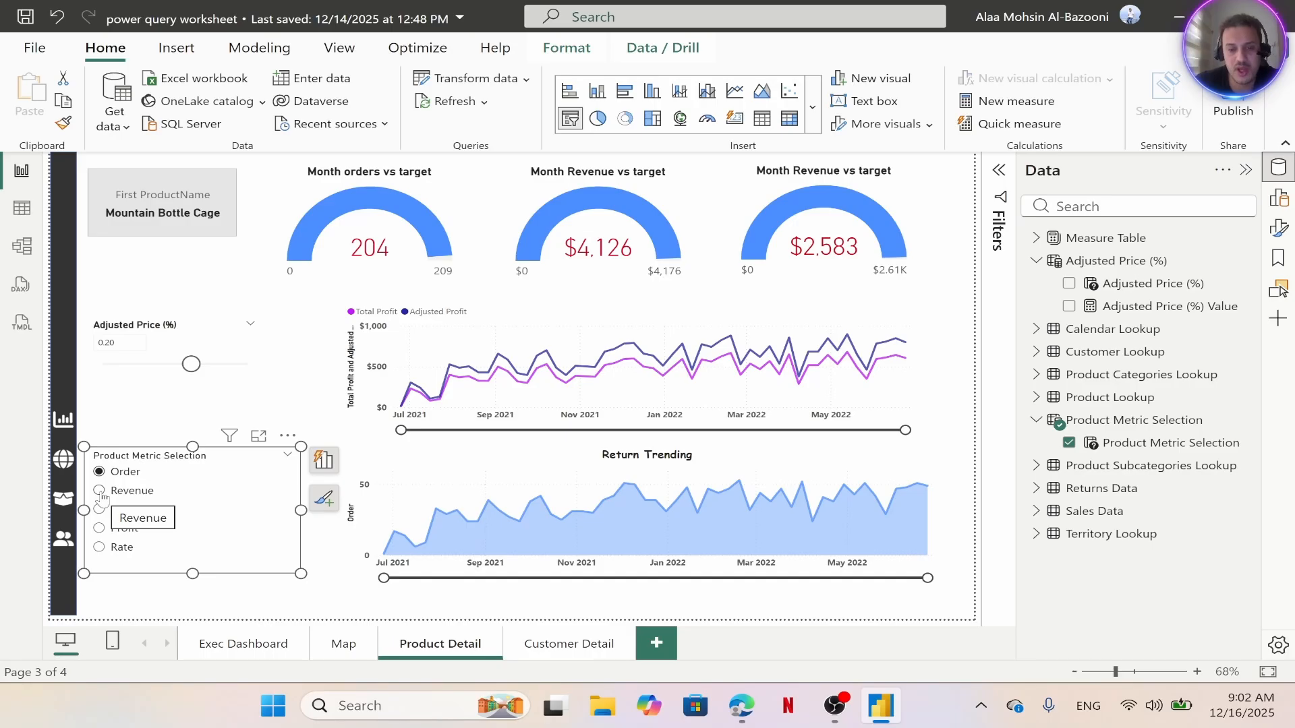
left_click(99, 491)
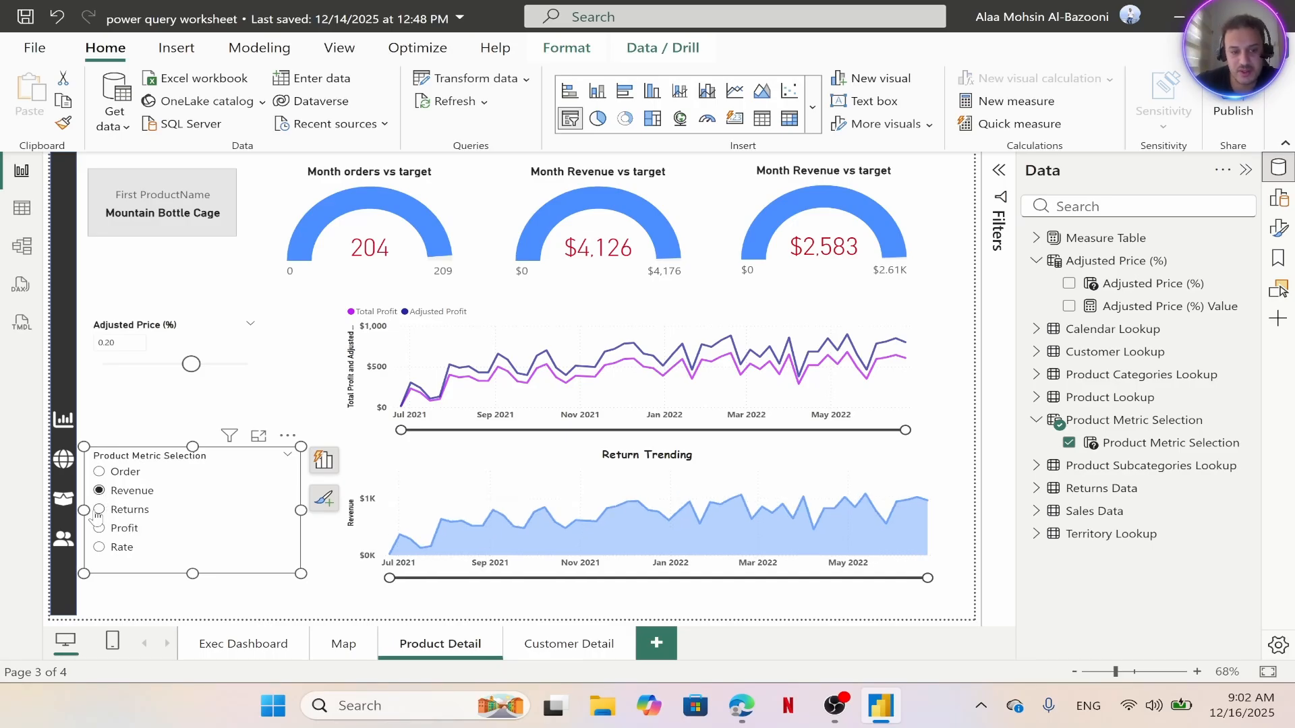
left_click(98, 511)
left_click(100, 530)
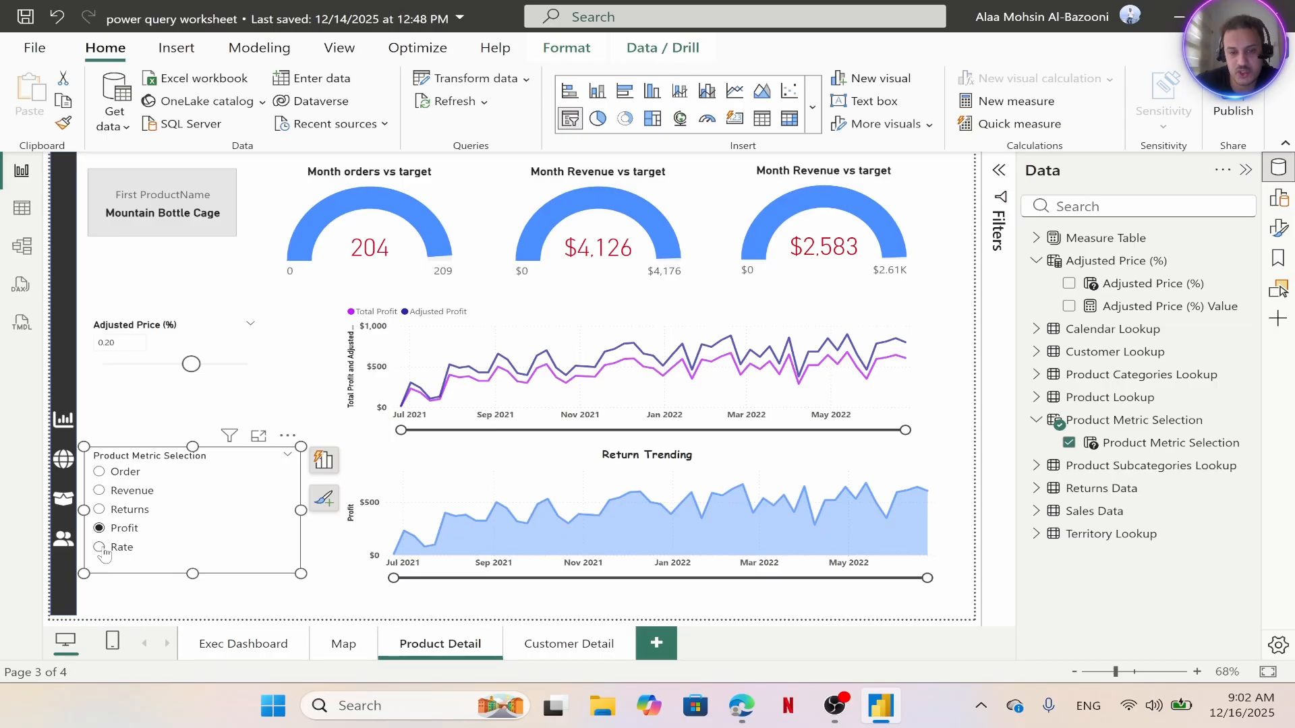
left_click(102, 549)
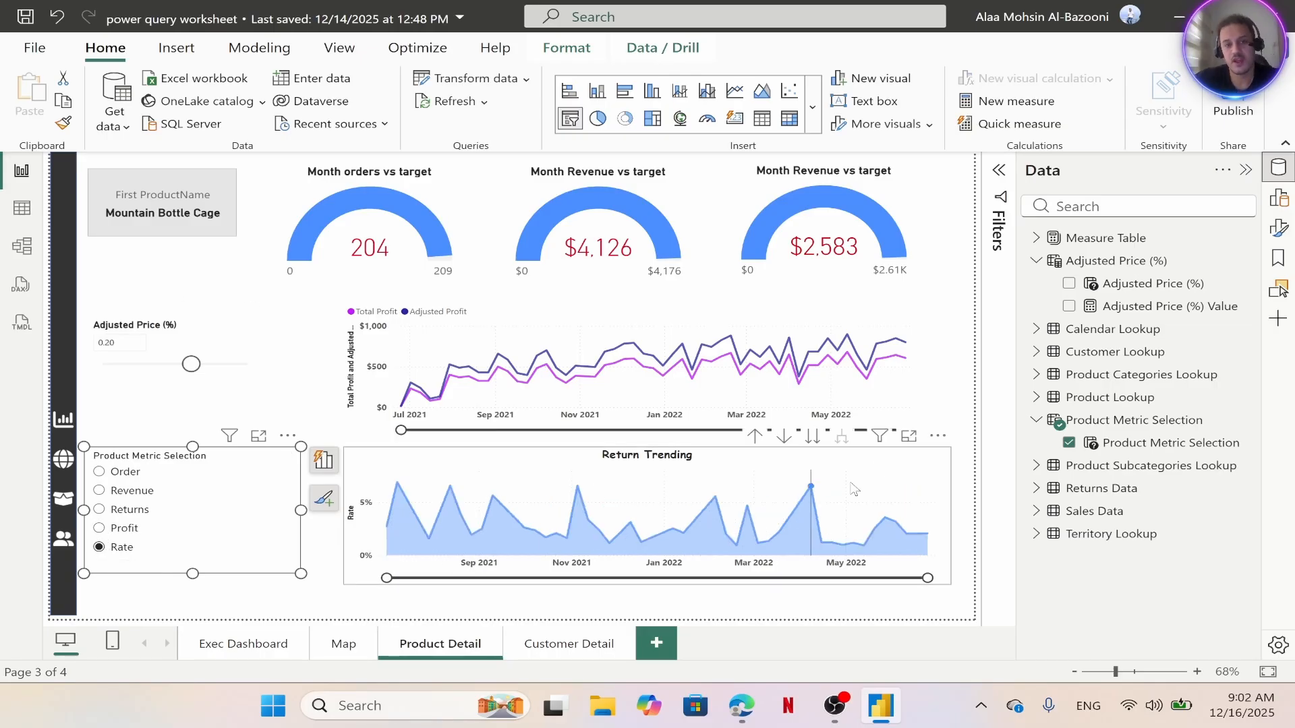